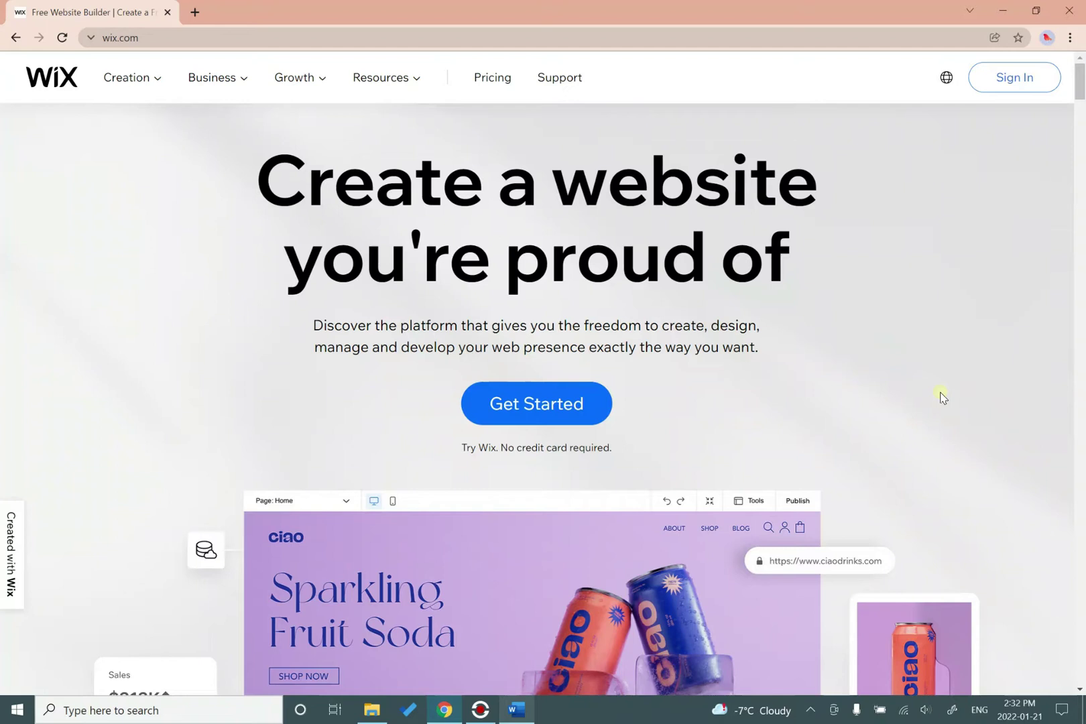
# Switch to the 'ePortfolio Final Project Handout' document in Word.
pyautogui.click(514, 716)
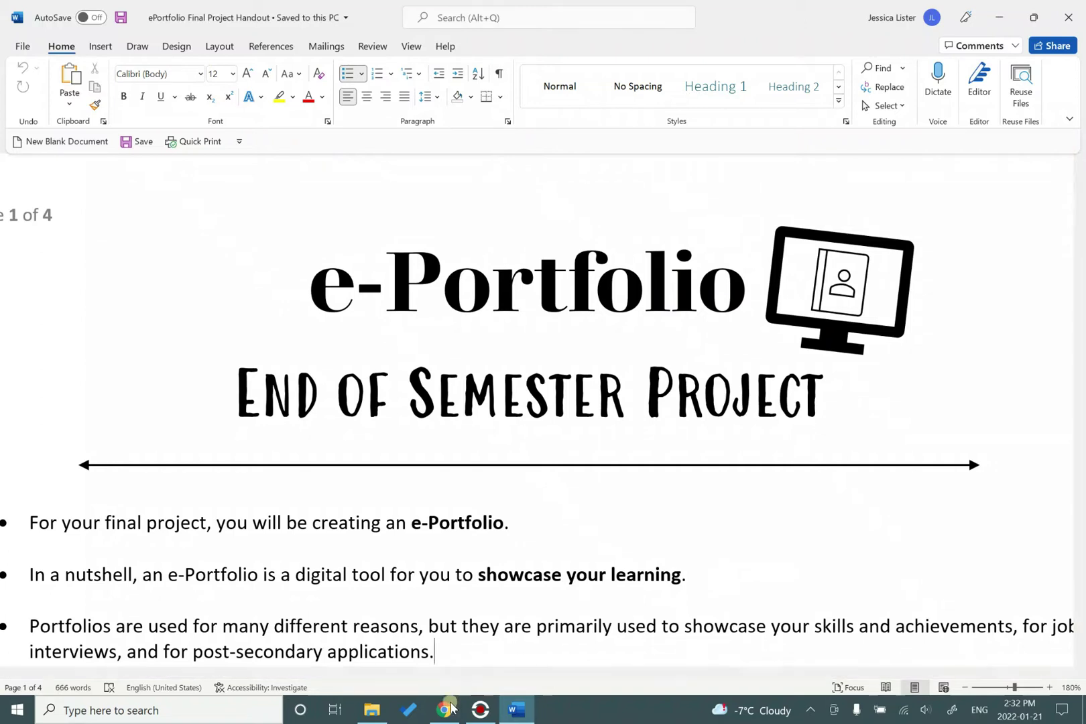
# Bring the wix.com homepage in Chrome back to the front.
pyautogui.click(439, 718)
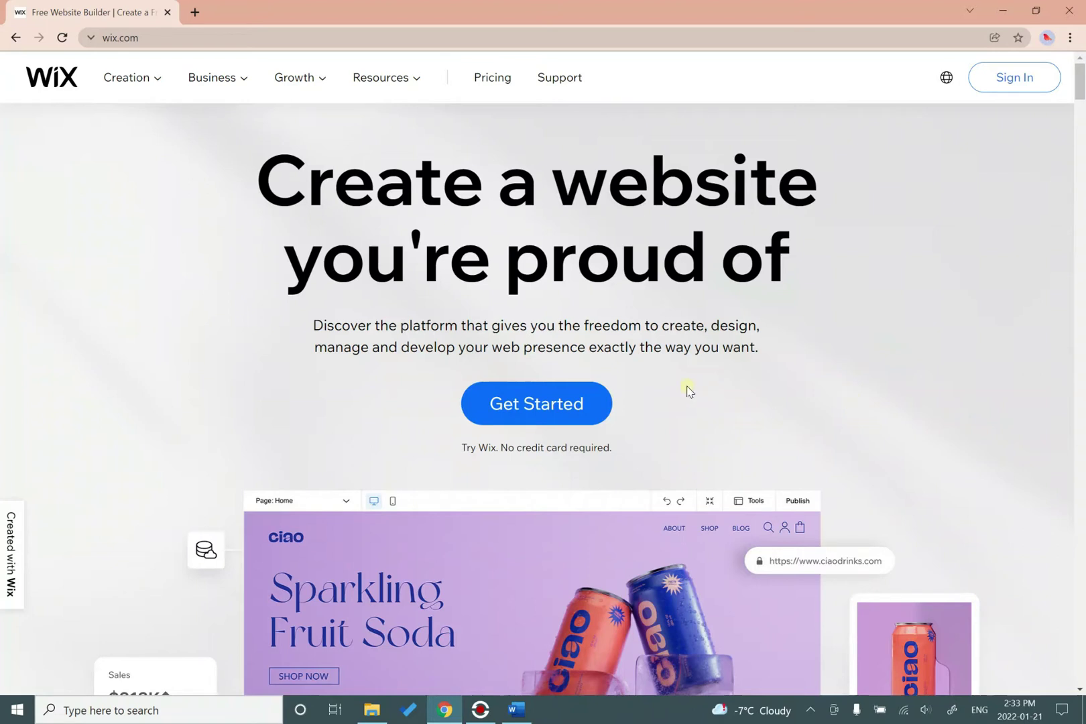
# Start from Get Started and choose Sign Up to create a new Wix account.
pyautogui.click(528, 413)
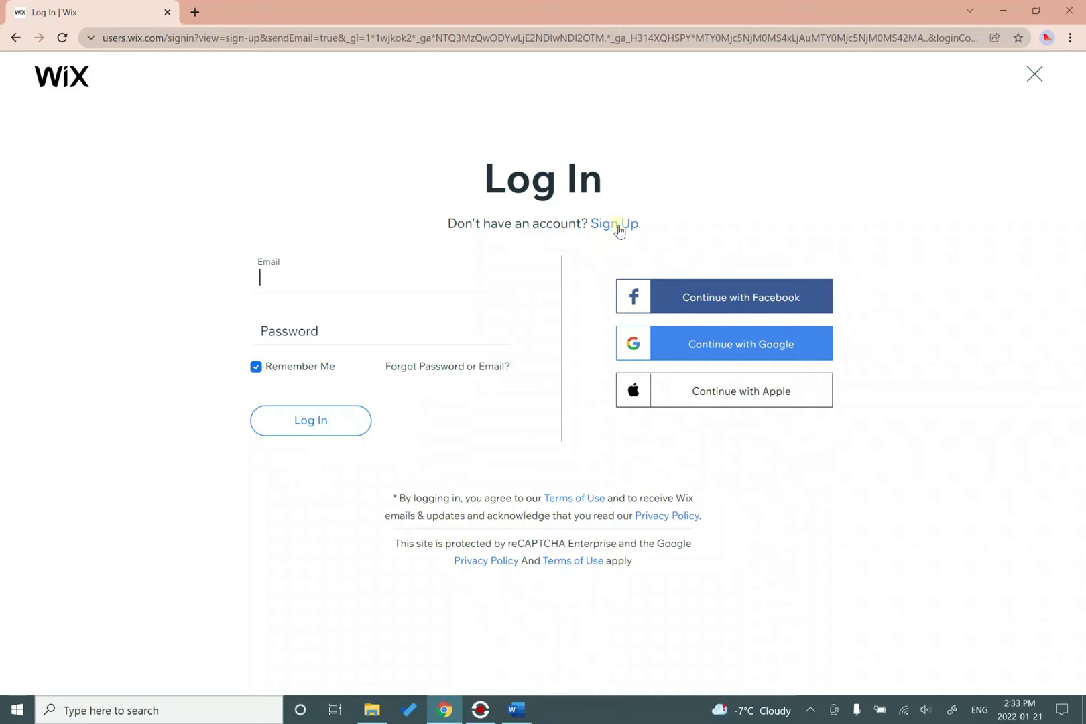
pyautogui.click(618, 226)
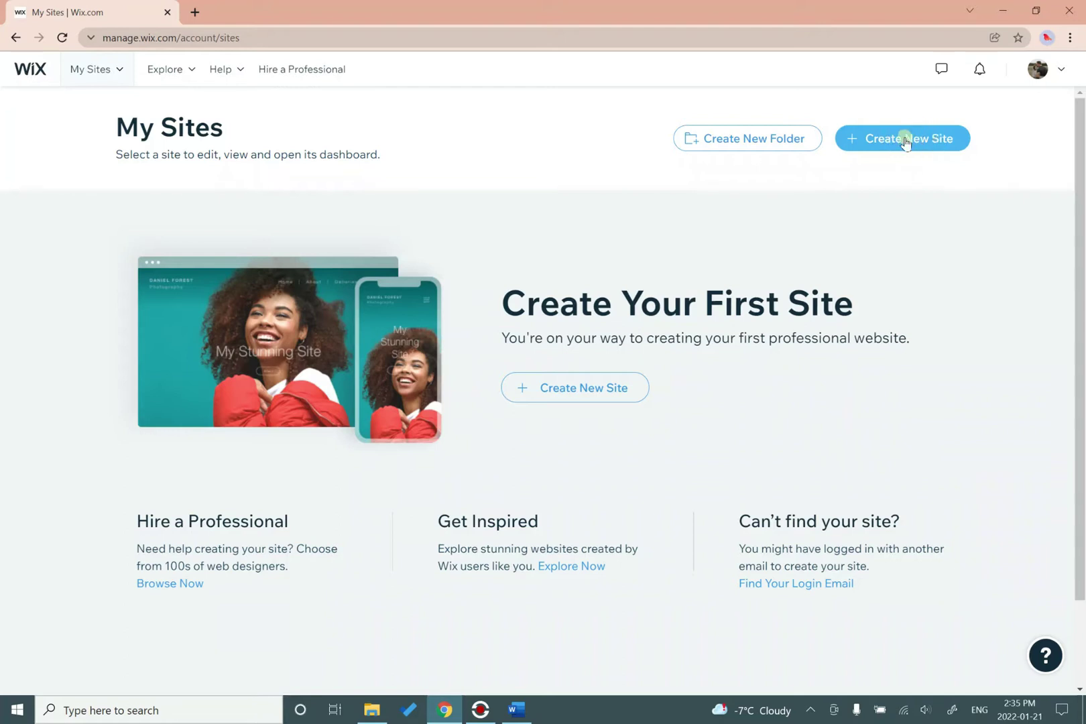
# Create a new site, choosing Portfolio and then General Portfolio as the website type.
pyautogui.click(905, 140)
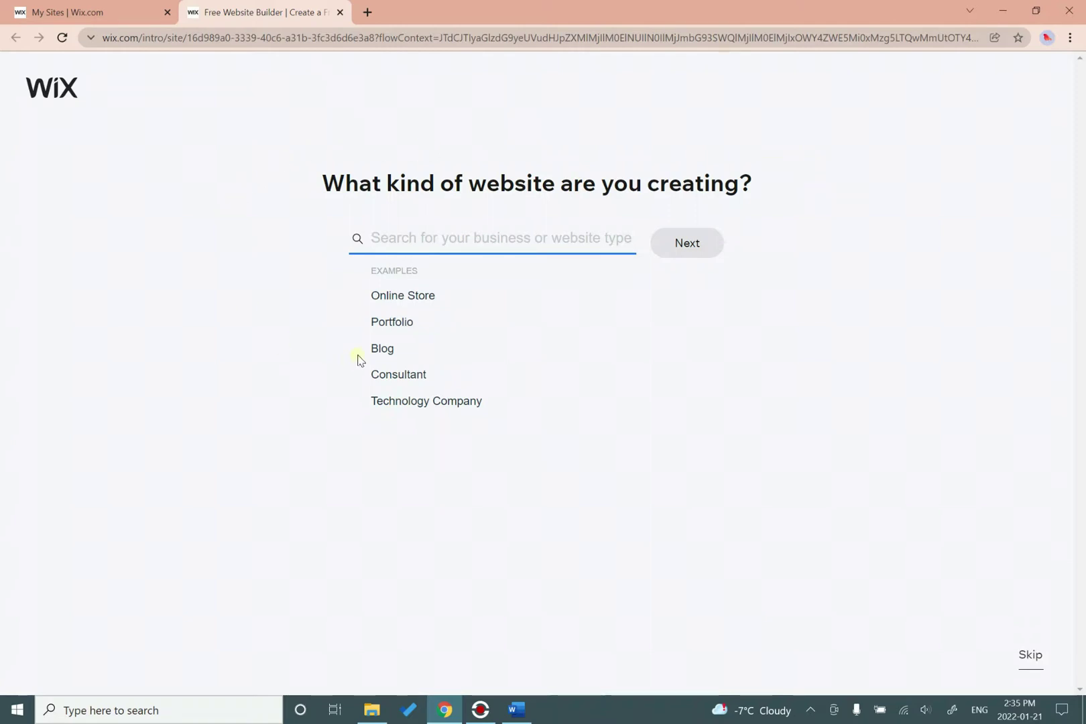
pyautogui.click(392, 322)
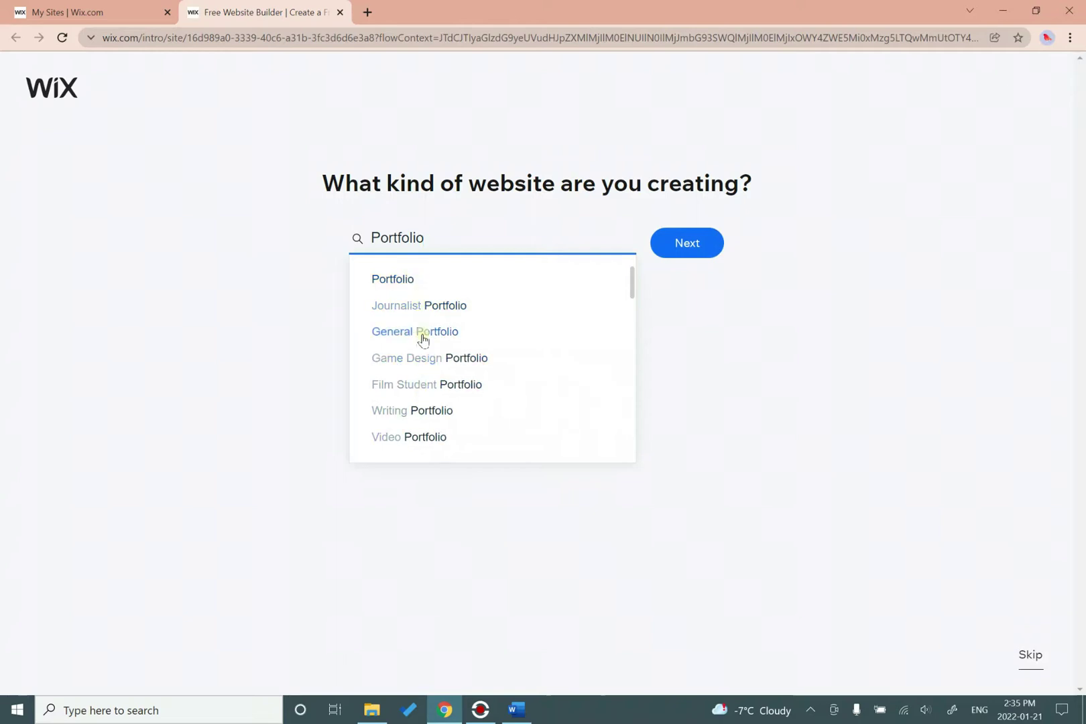
pyautogui.scroll(-2, 437, 359)
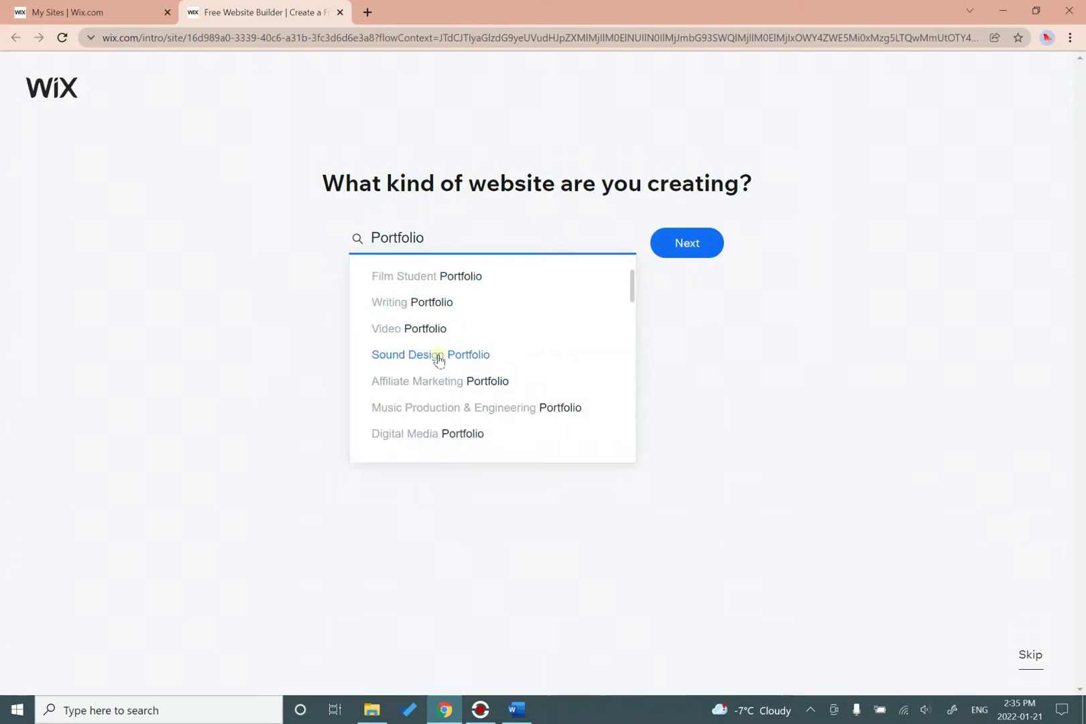
pyautogui.scroll(-2, 437, 359)
pyautogui.scroll(-2, 438, 359)
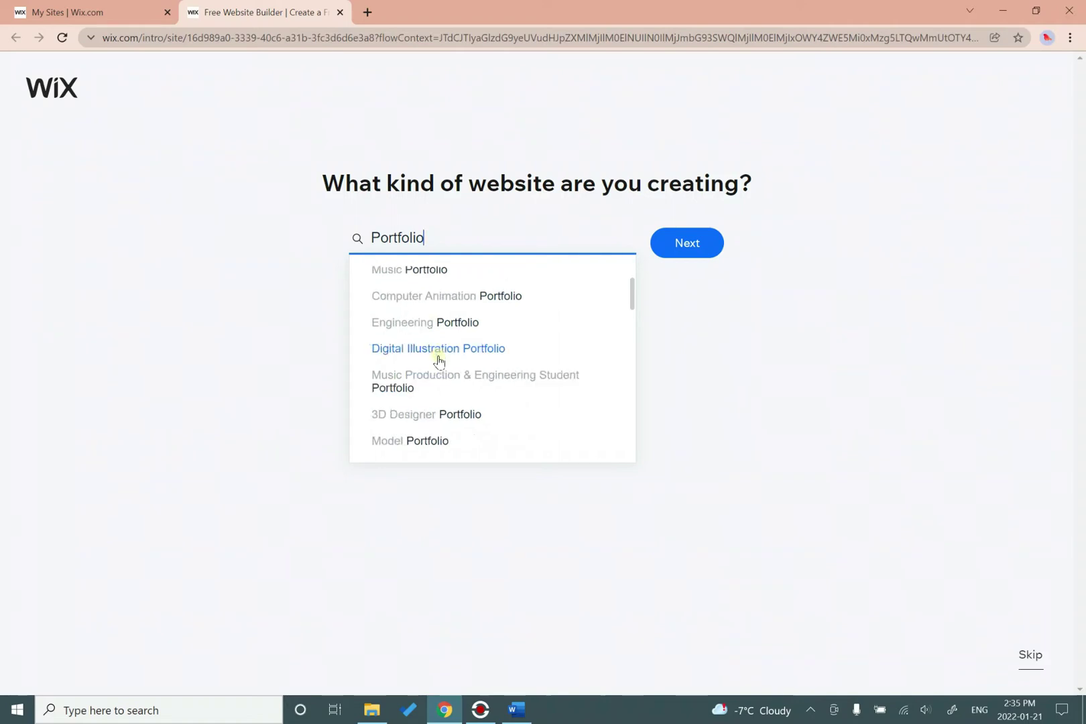
pyautogui.scroll(-2, 437, 359)
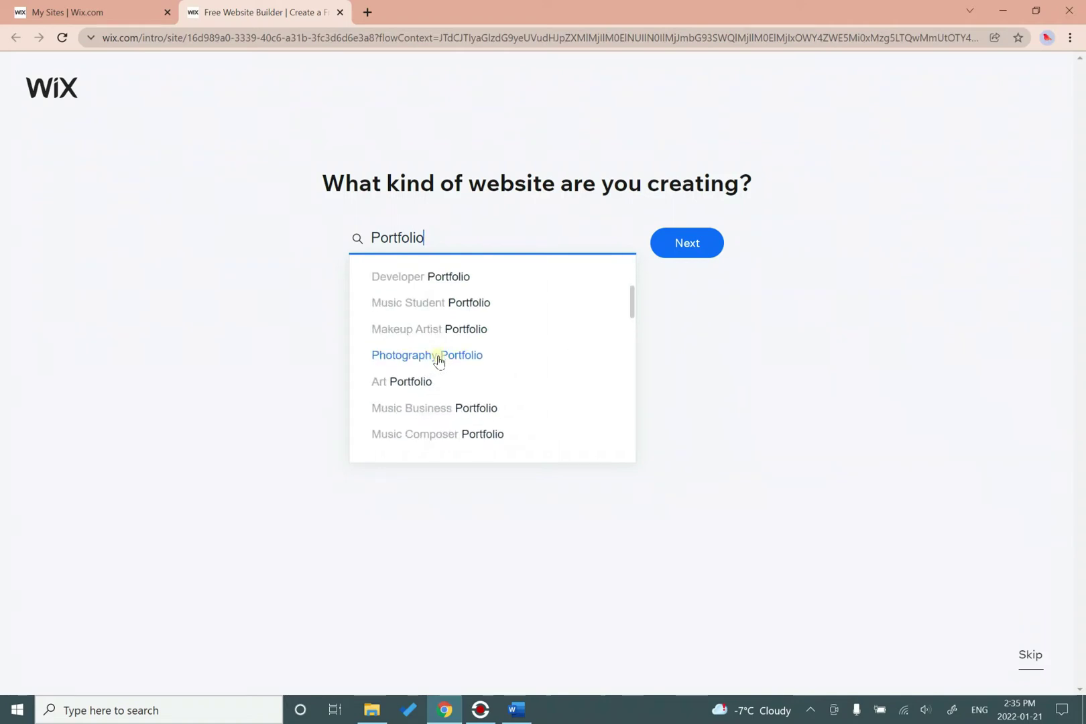
pyautogui.scroll(-6, 438, 359)
pyautogui.scroll(-6, 437, 360)
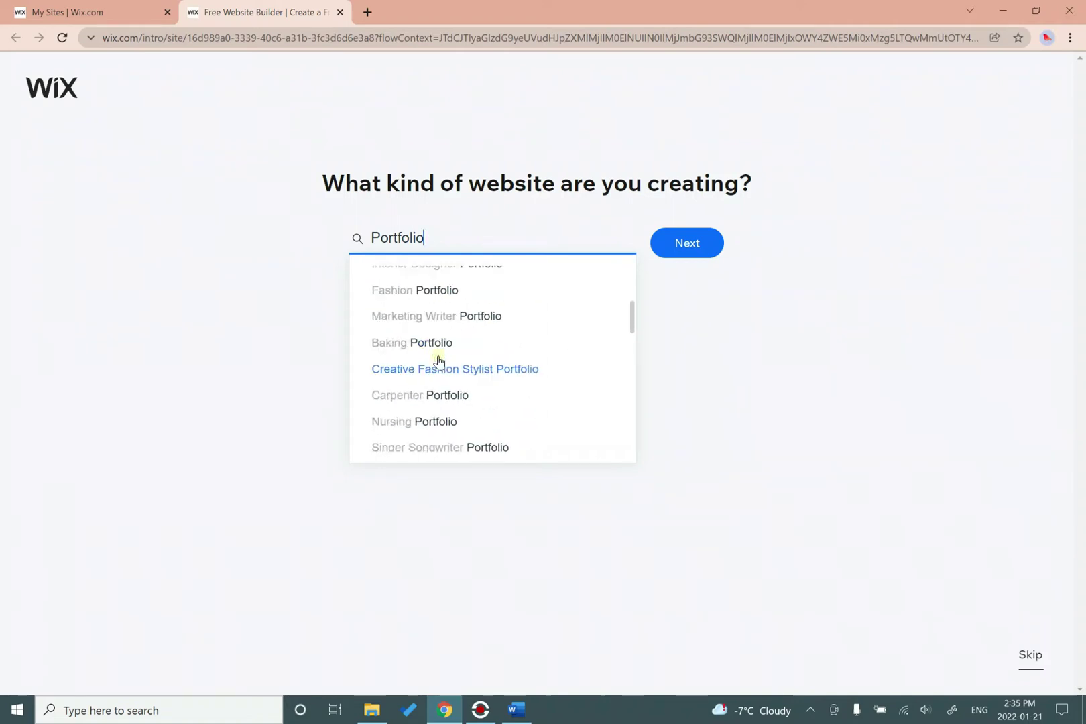
pyautogui.scroll(-10, 437, 361)
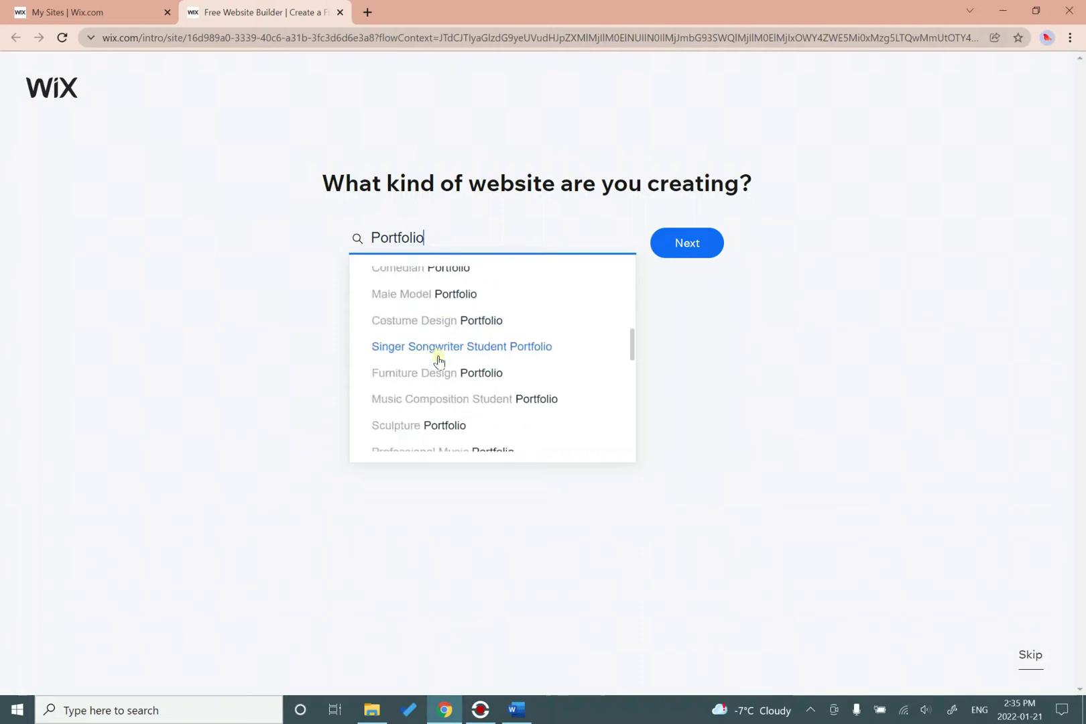
pyautogui.scroll(15, 437, 361)
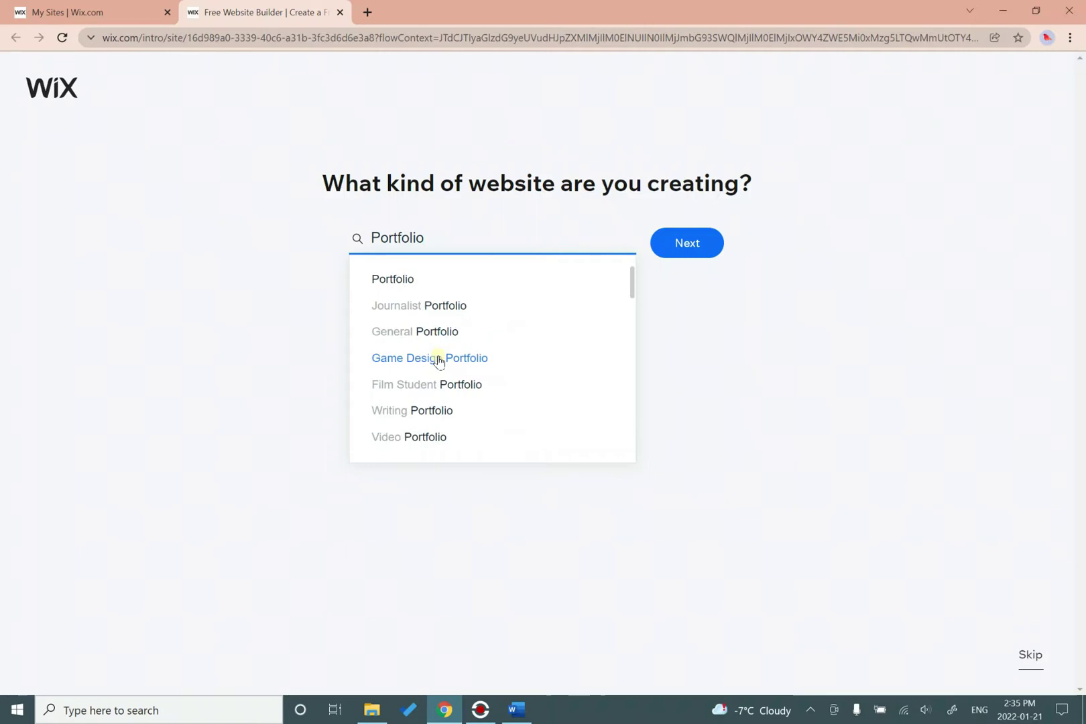
pyautogui.click(409, 333)
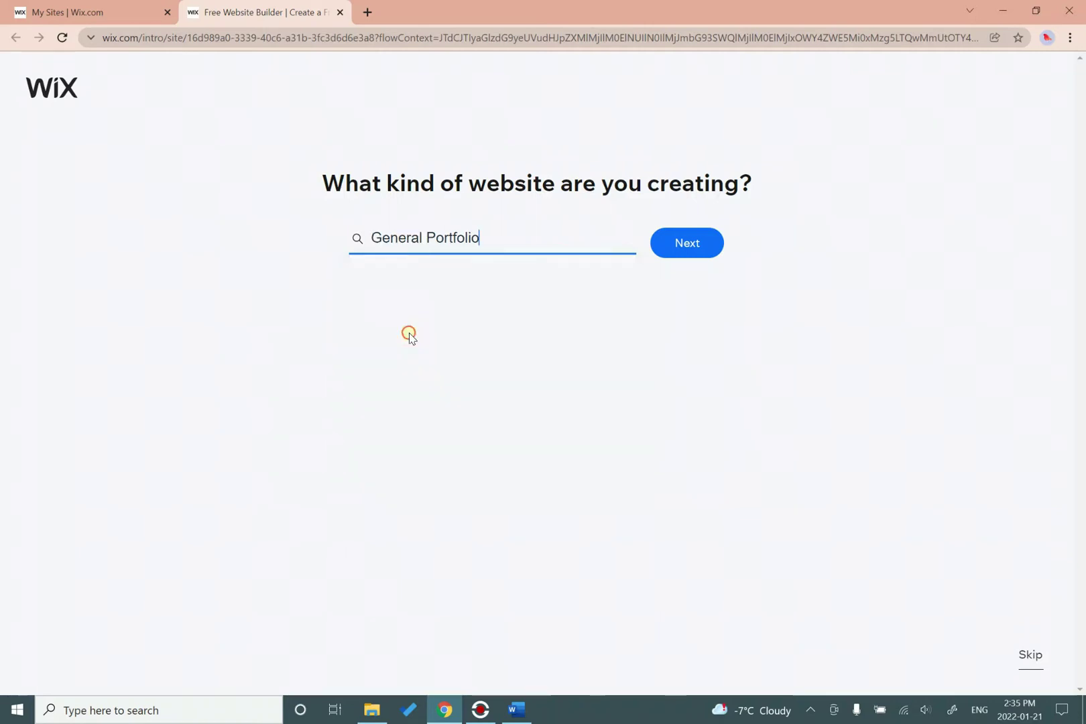
pyautogui.click(695, 250)
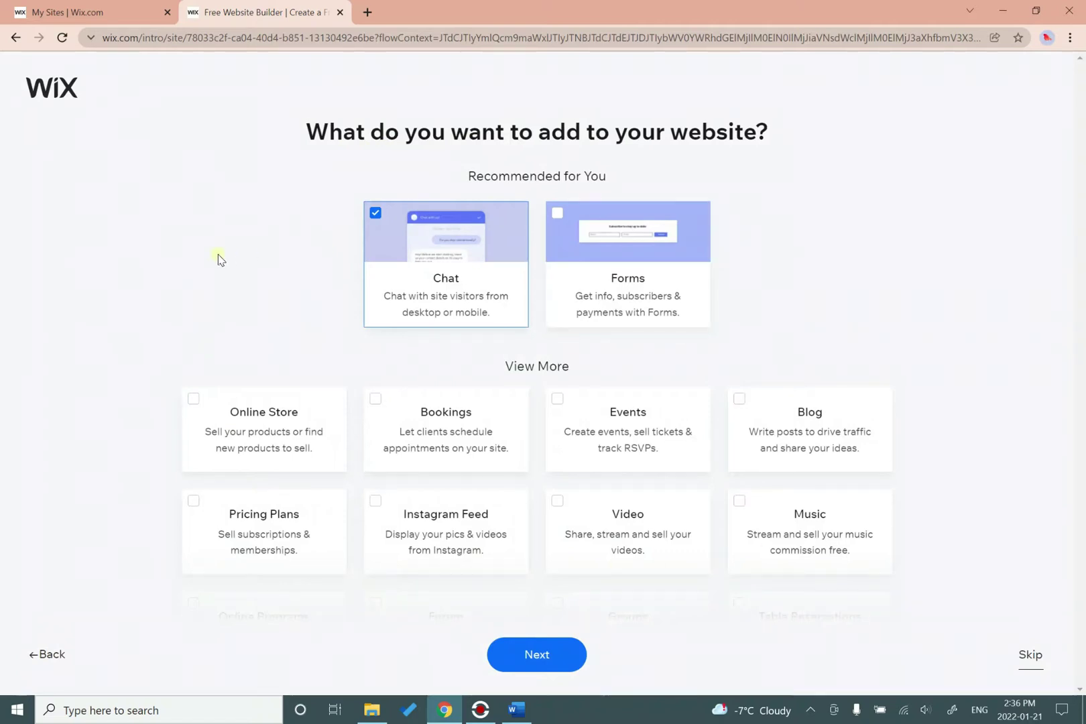
# Uncheck the recommended Chat feature and continue with no add-ons.
pyautogui.scroll(-3, 218, 253)
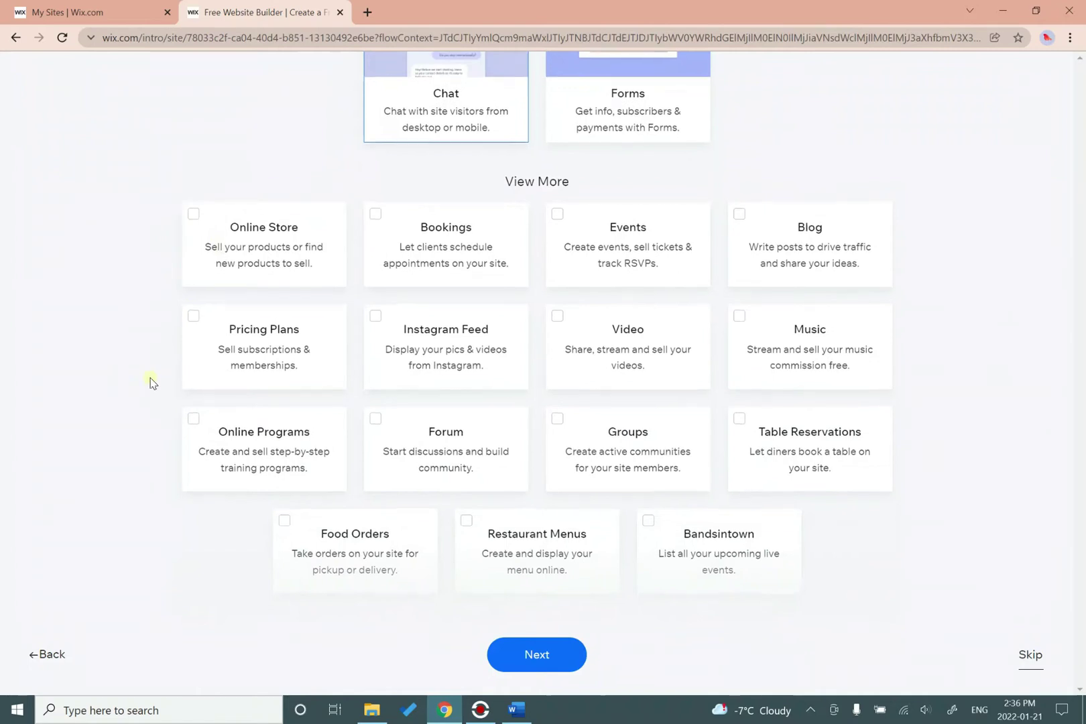
pyautogui.scroll(3, 151, 382)
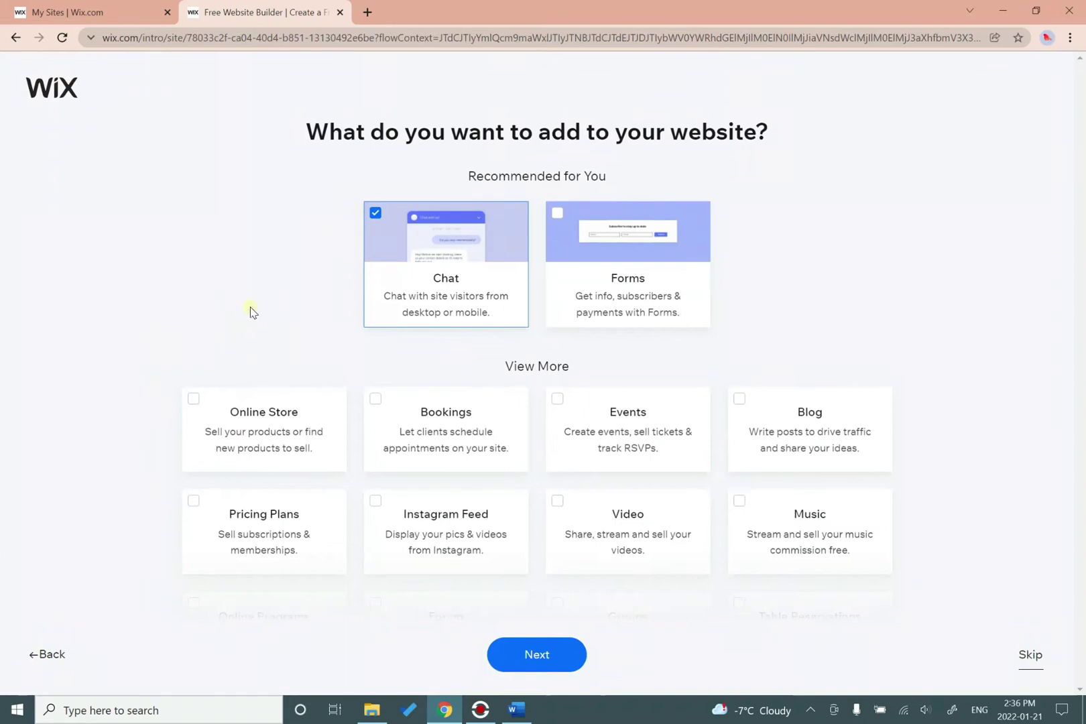
pyautogui.scroll(-2, 249, 310)
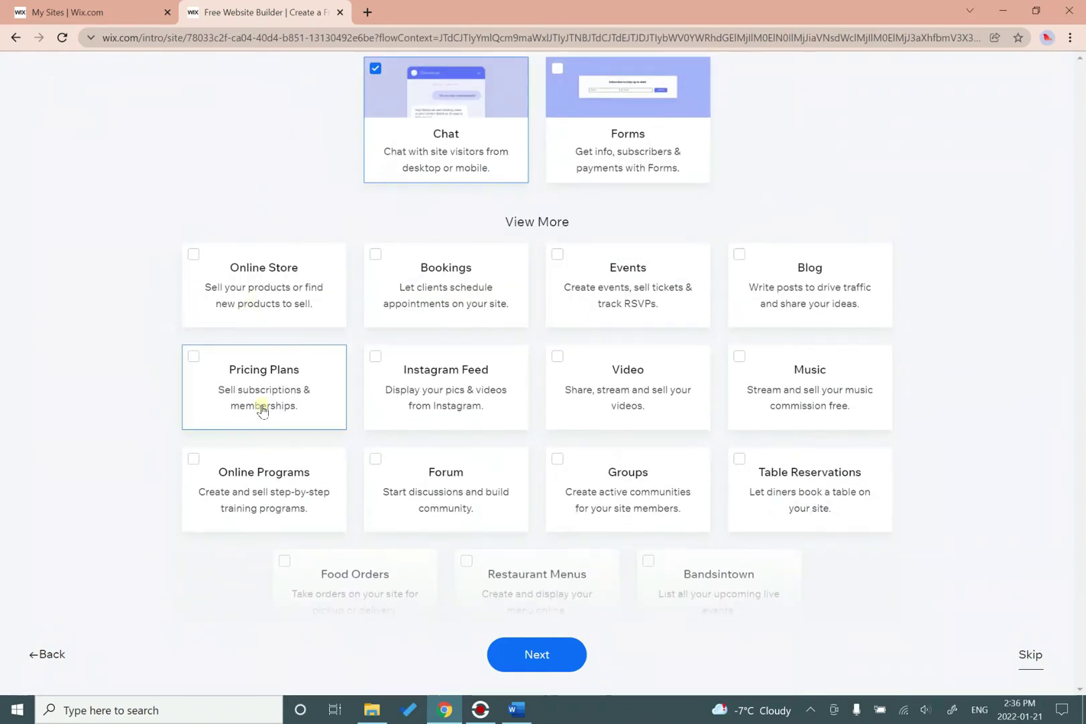
pyautogui.scroll(2, 261, 409)
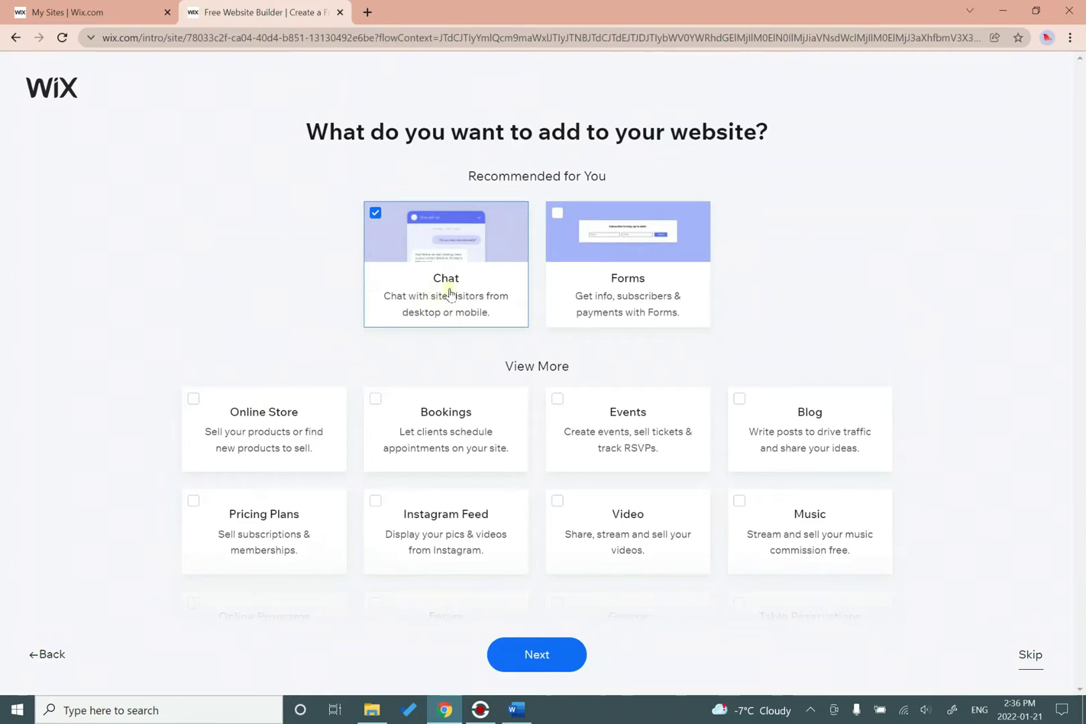
pyautogui.click(373, 213)
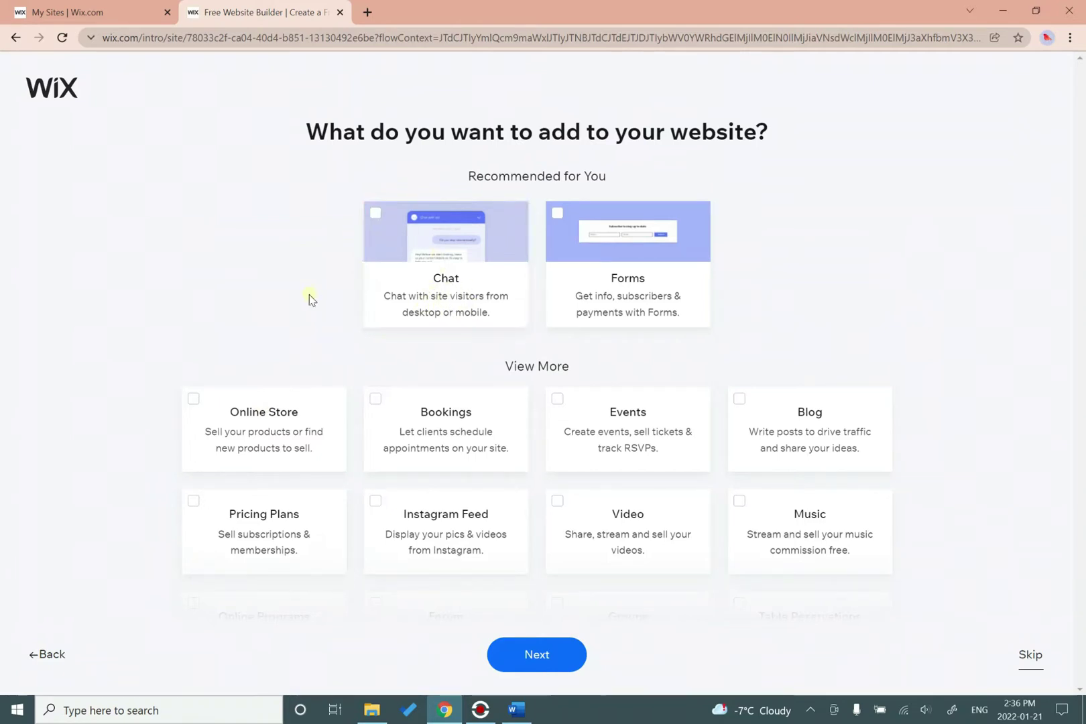
pyautogui.click(543, 662)
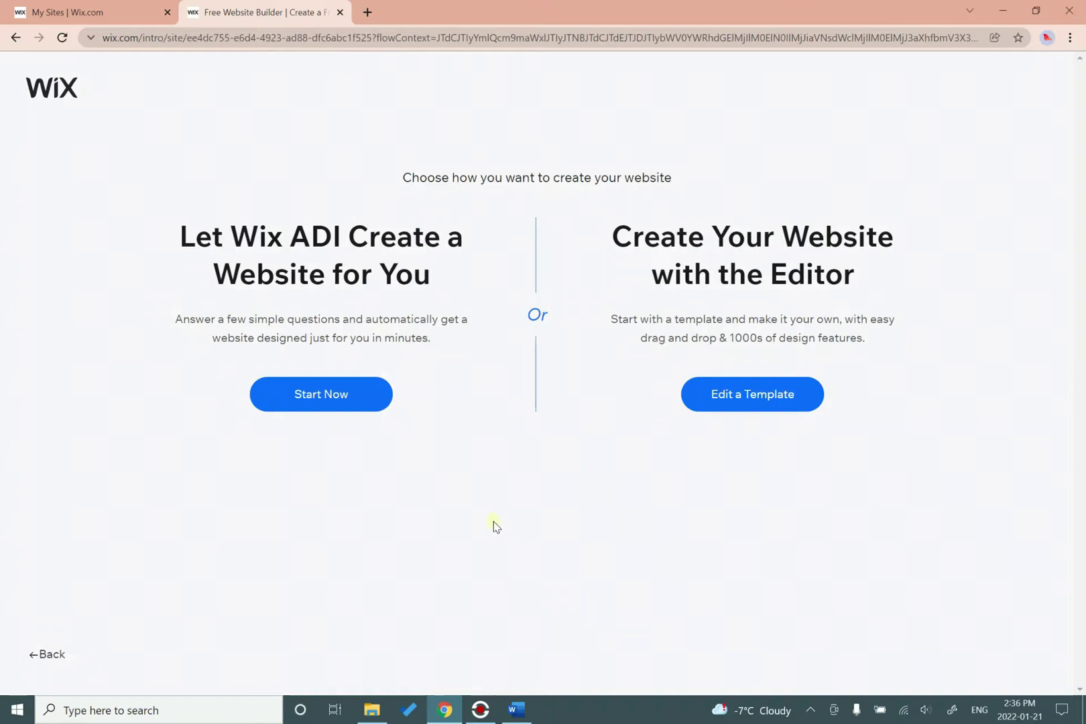
# Compare Wix ADI with the editor option, then choose Edit a Template.
pyautogui.moveTo(299, 241); pyautogui.dragTo(348, 240)
pyautogui.click(447, 486)
pyautogui.moveTo(616, 230); pyautogui.dragTo(858, 272)
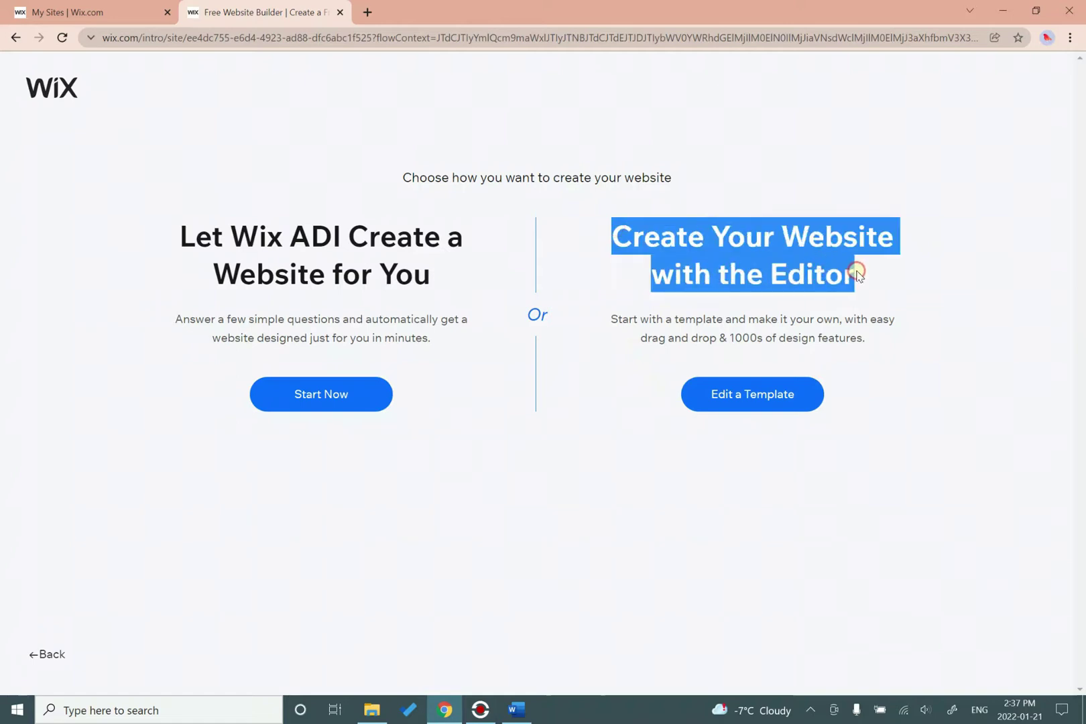
pyautogui.click(892, 305)
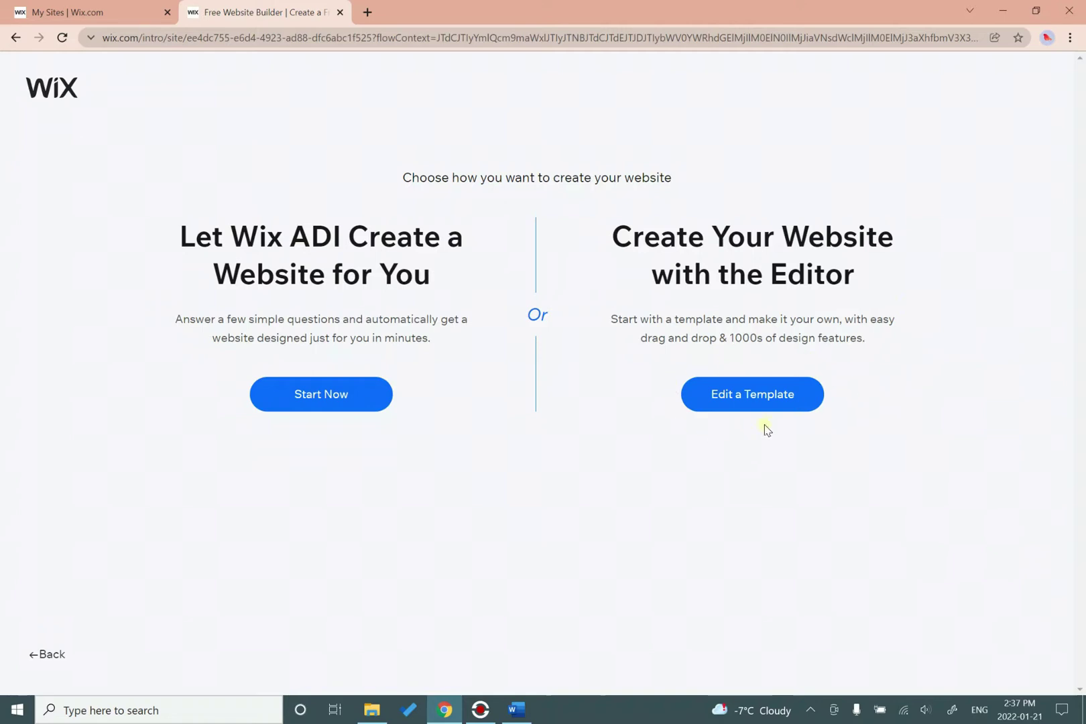
pyautogui.click(776, 409)
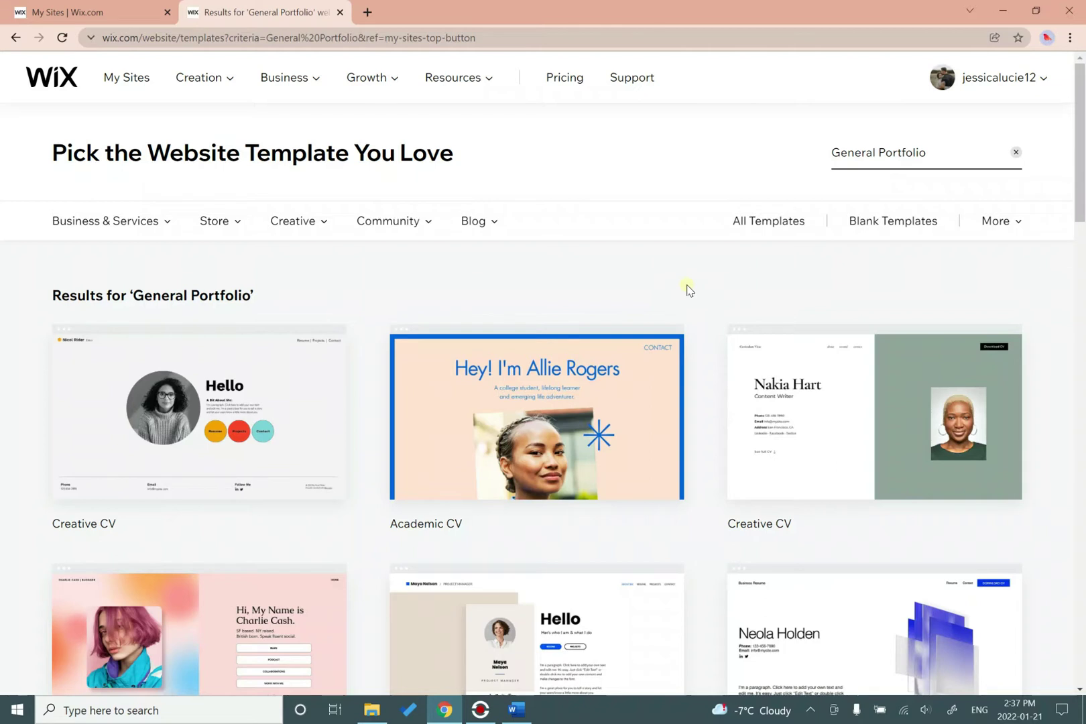
# Browse the General Portfolio template results through to the second page.
pyautogui.moveTo(617, 400)
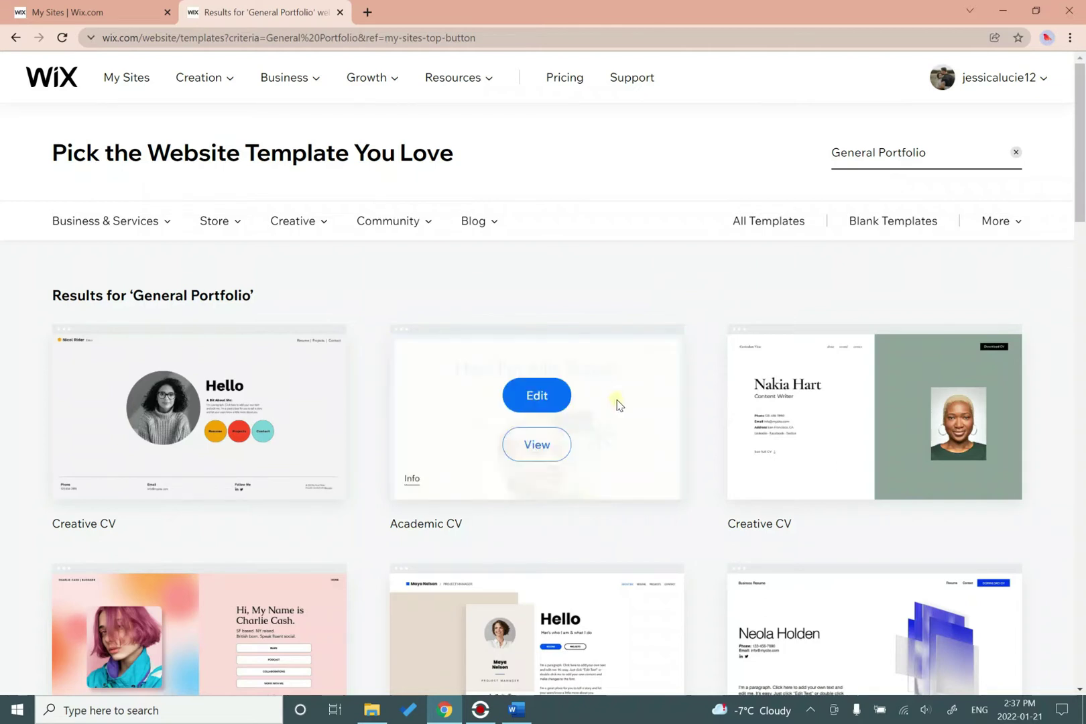
pyautogui.scroll(-3, 705, 472)
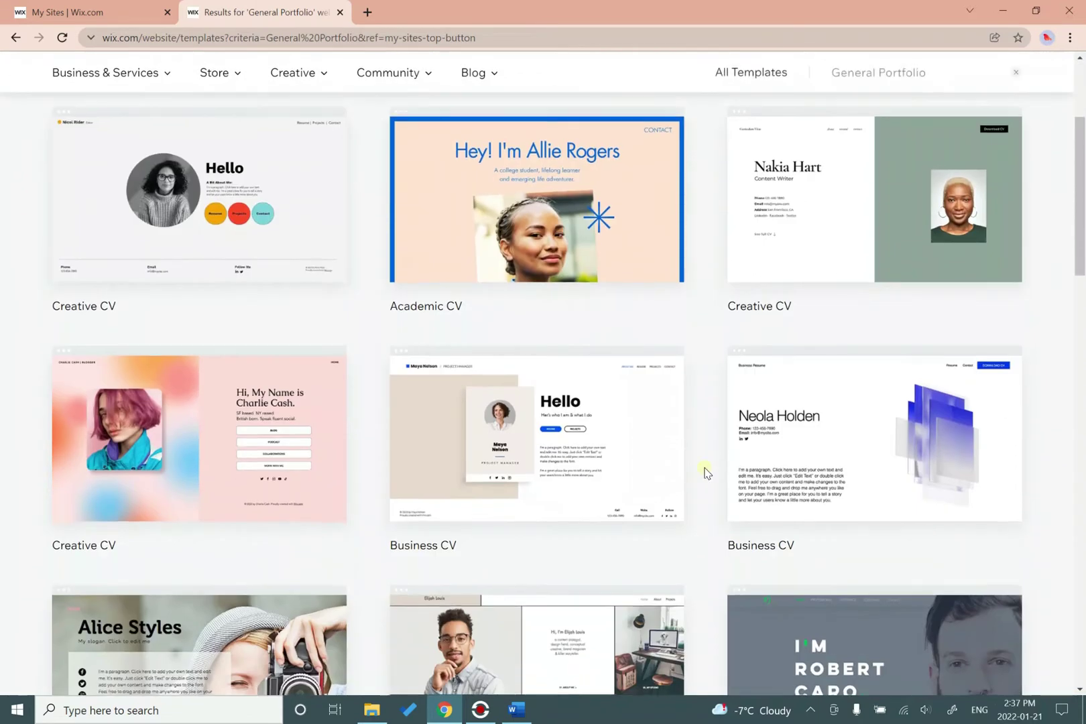
pyautogui.scroll(-3, 705, 472)
pyautogui.scroll(-2, 705, 473)
pyautogui.scroll(-3, 705, 473)
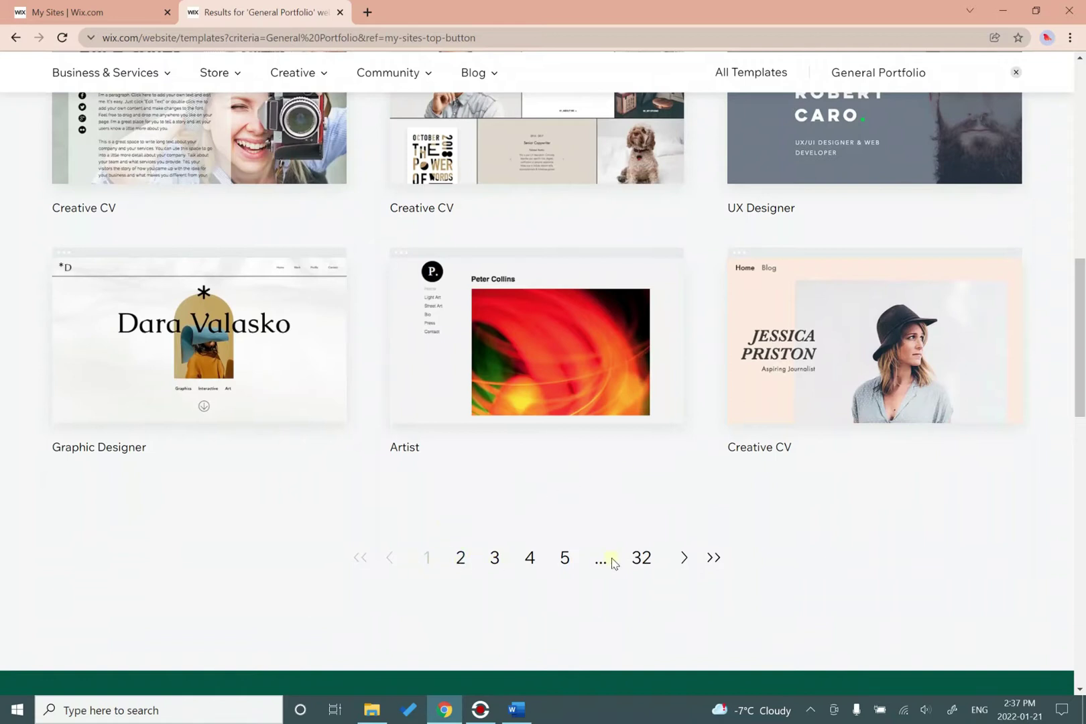
pyautogui.click(459, 557)
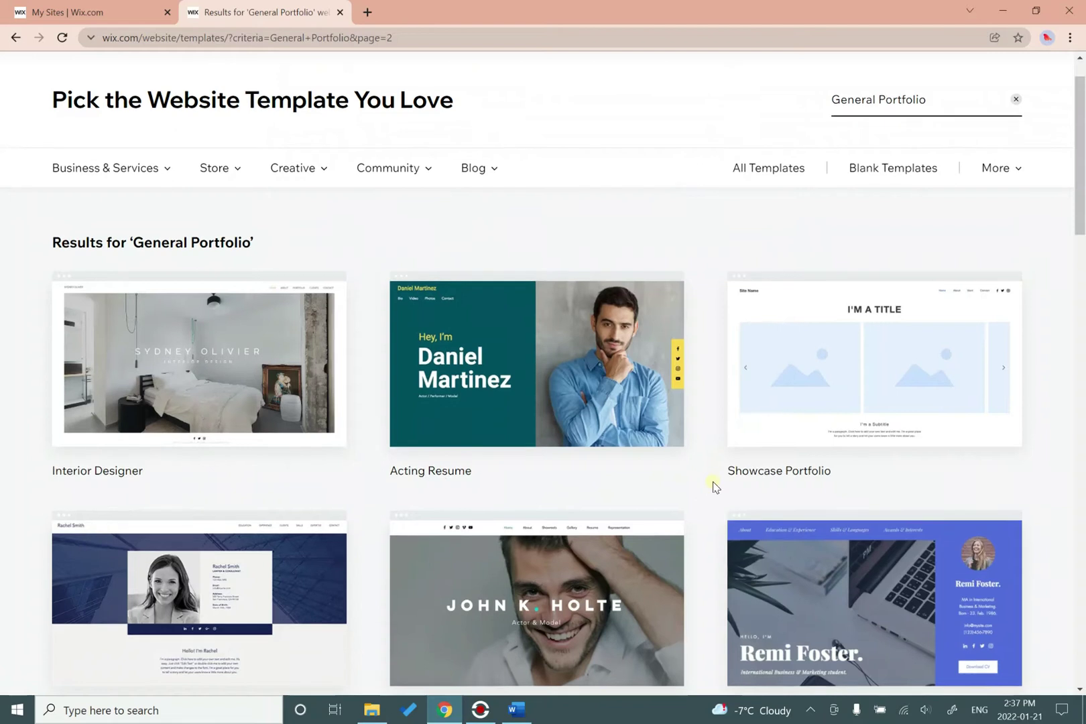
# Preview the Personal Vlog template in a new tab.
pyautogui.scroll(-7, 714, 485)
pyautogui.scroll(-3, 712, 488)
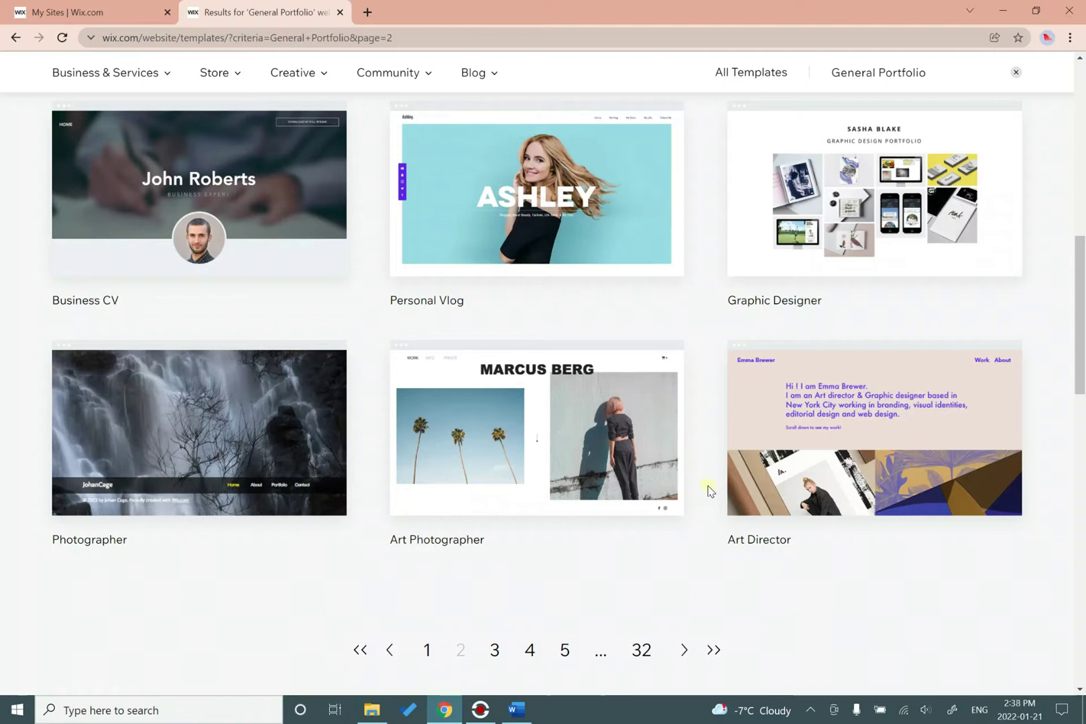
pyautogui.scroll(1, 710, 484)
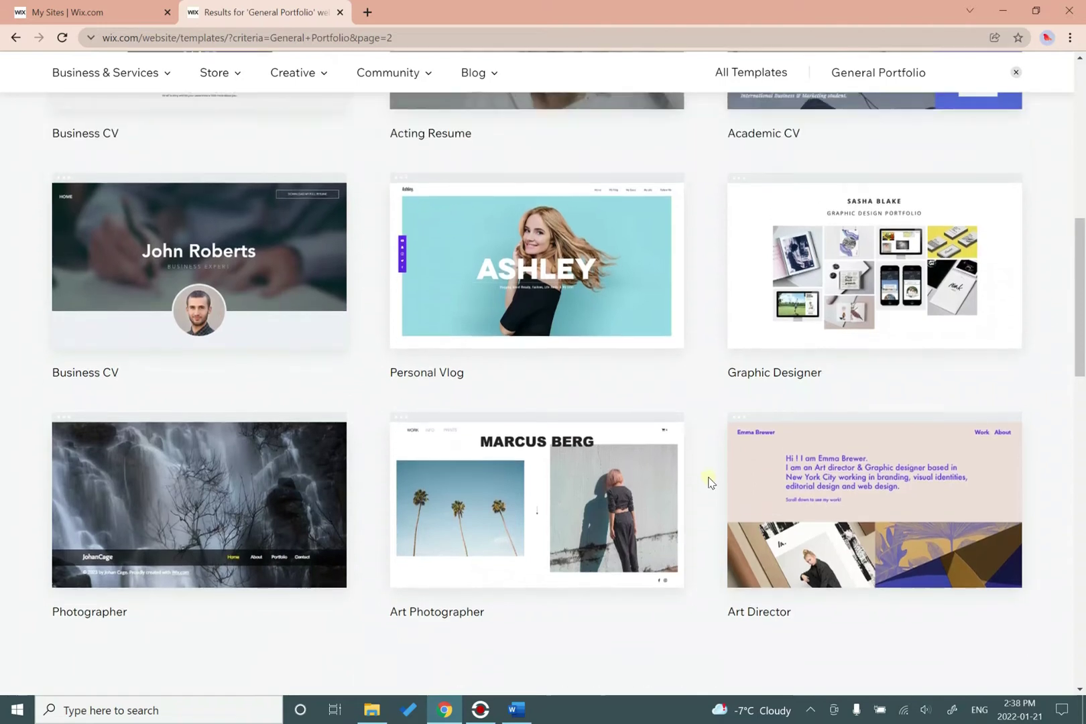
pyautogui.moveTo(634, 275)
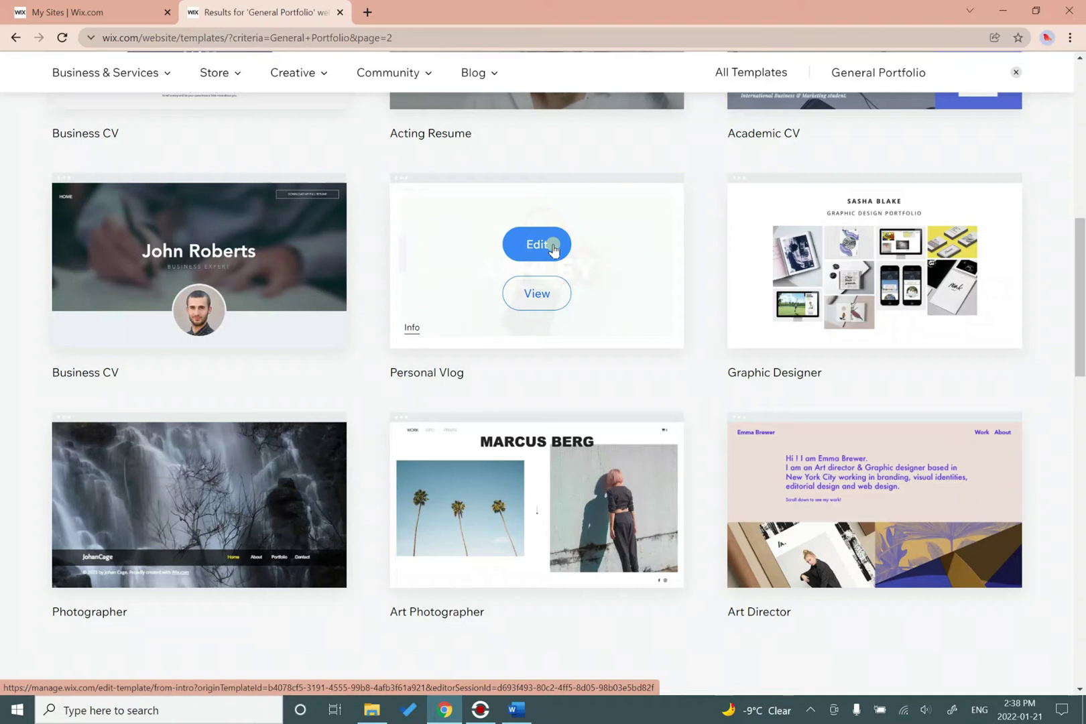
pyautogui.scroll(3, 552, 295)
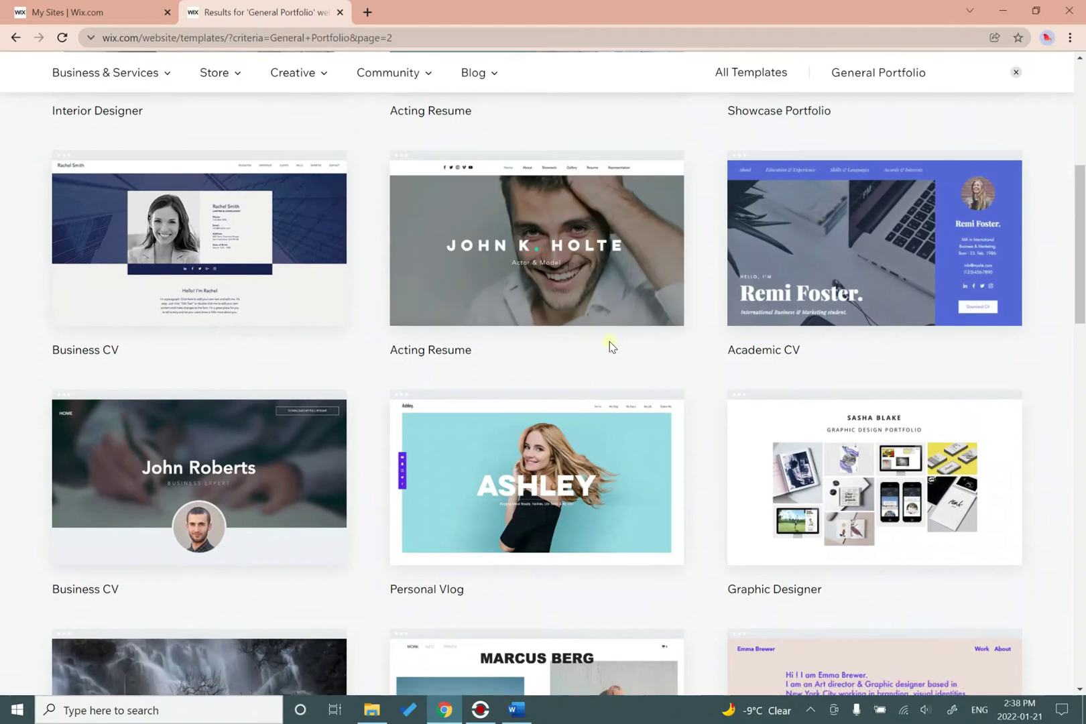
pyautogui.moveTo(677, 417)
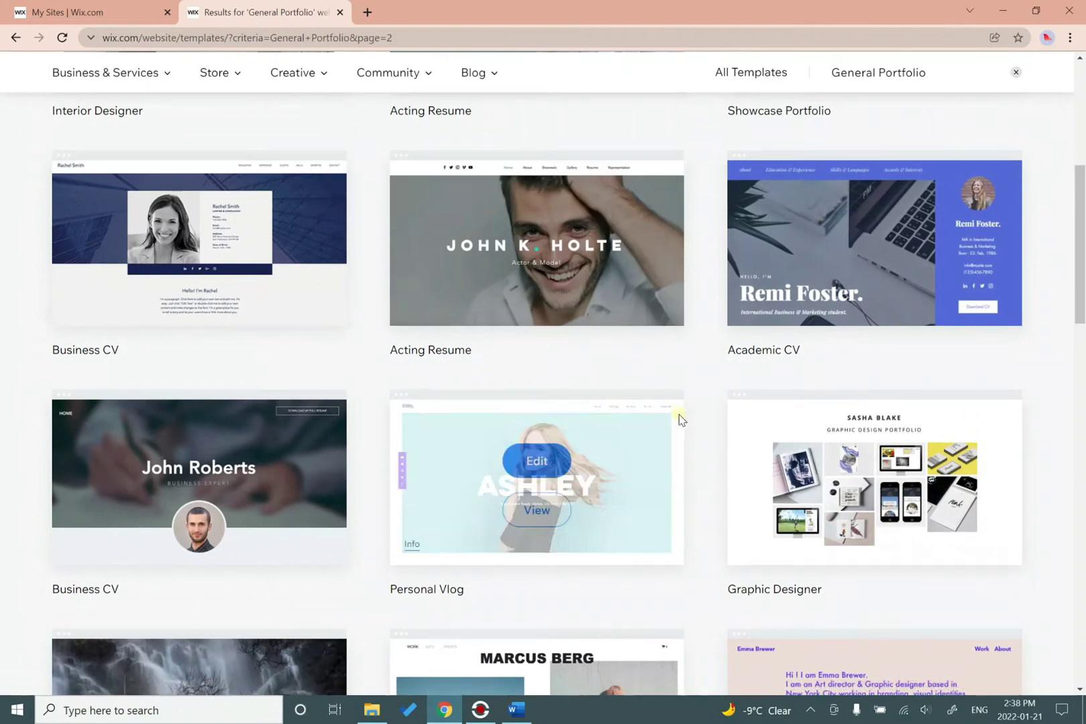
pyautogui.click(558, 516)
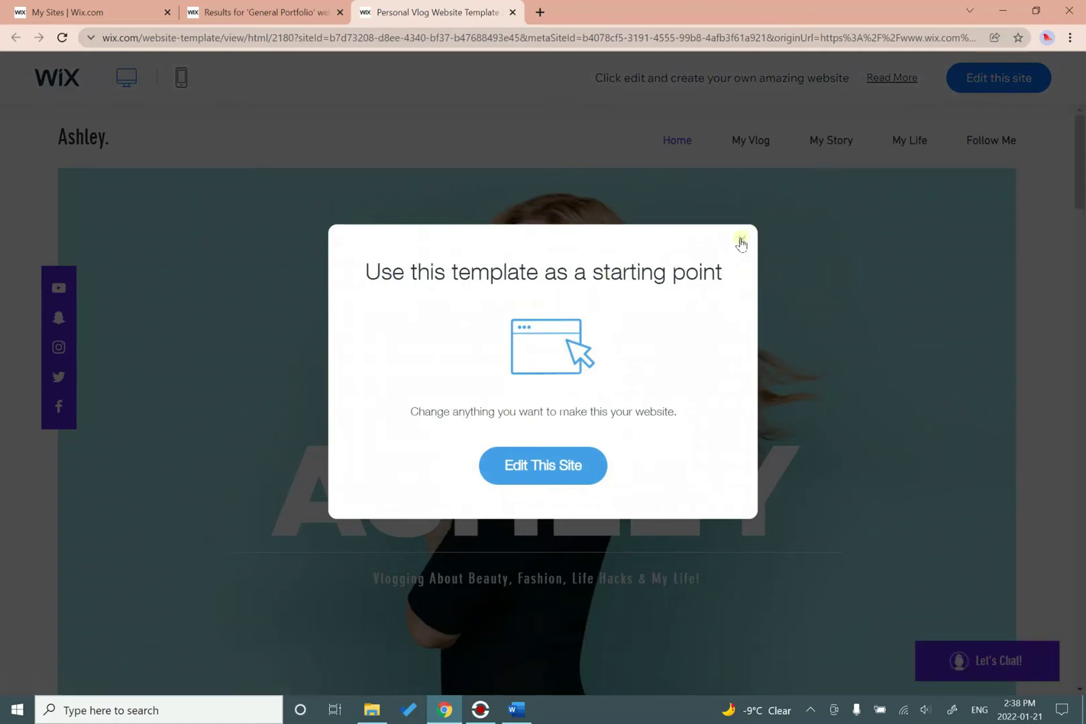
# Close the 'Use this template' popup and scroll through the Ashley vlog preview.
pyautogui.click(742, 241)
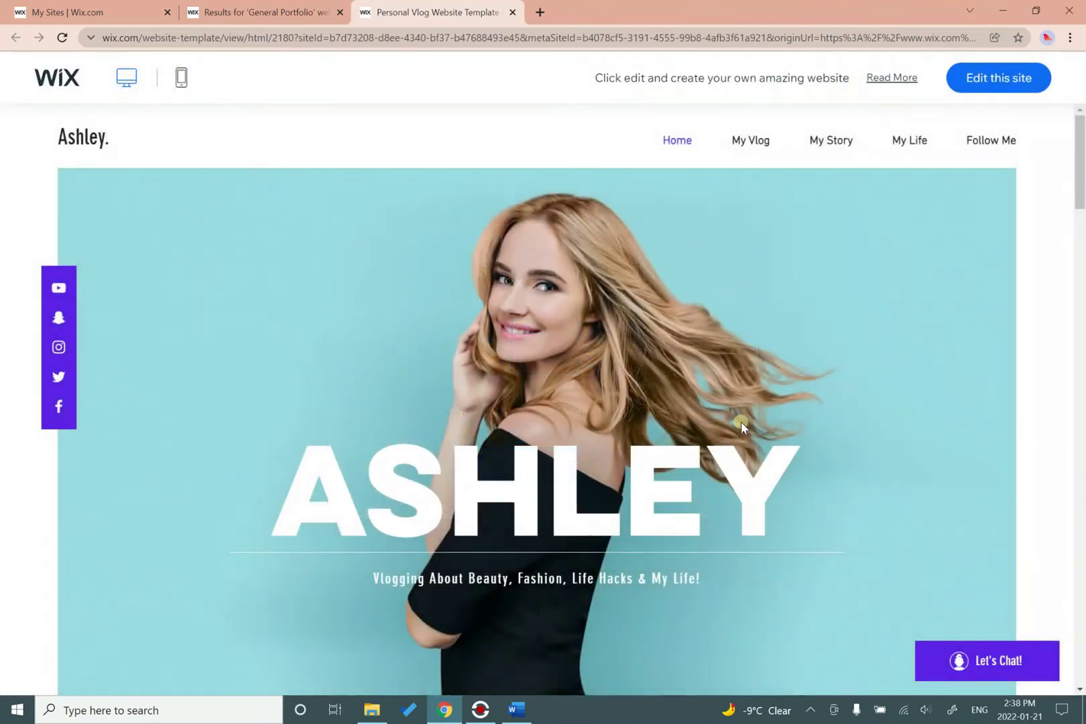
pyautogui.scroll(-20, 740, 422)
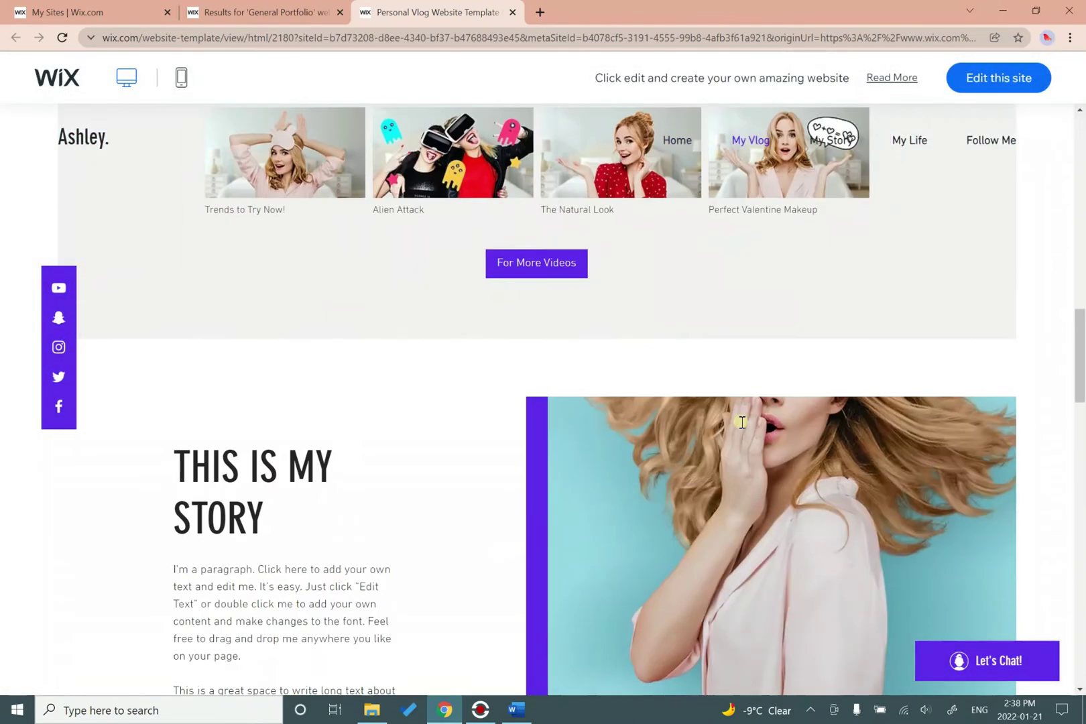
pyautogui.scroll(-10, 742, 421)
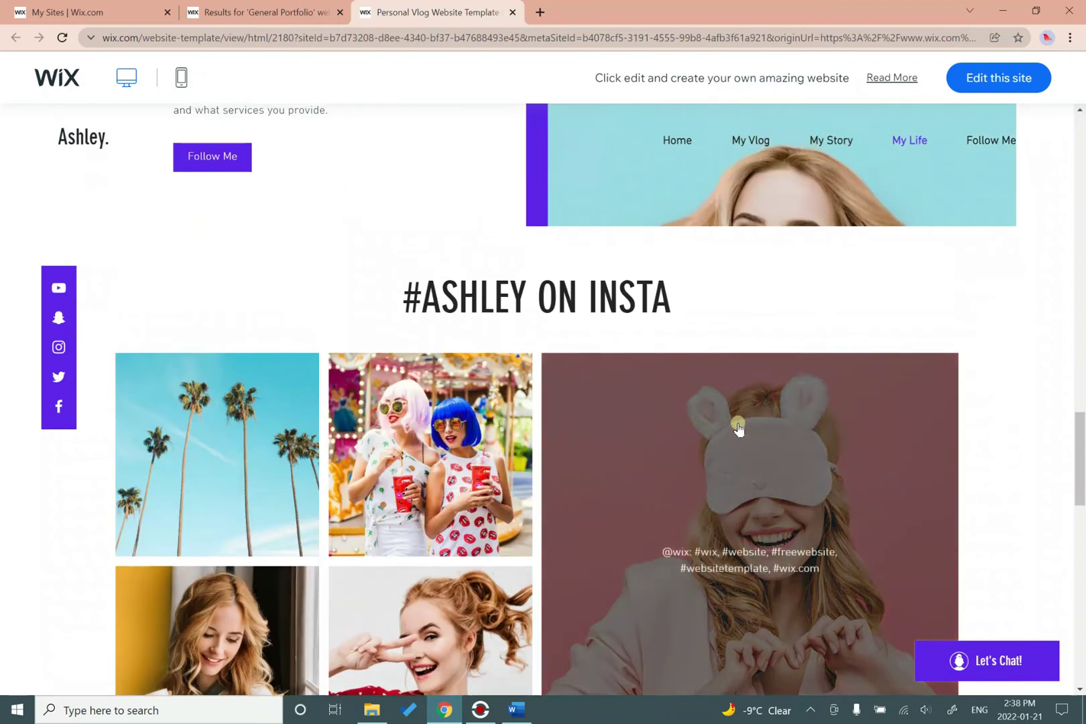
pyautogui.scroll(20, 737, 422)
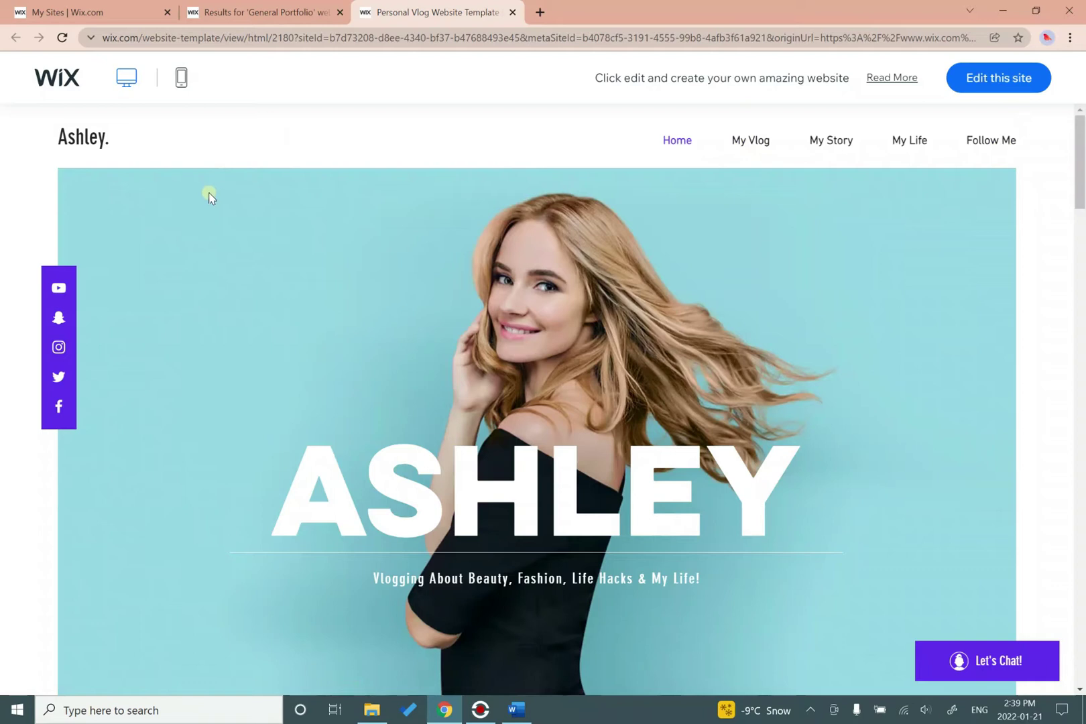
# Close the vlog preview, visit results page 6, then switch to All Templates.
pyautogui.click(513, 13)
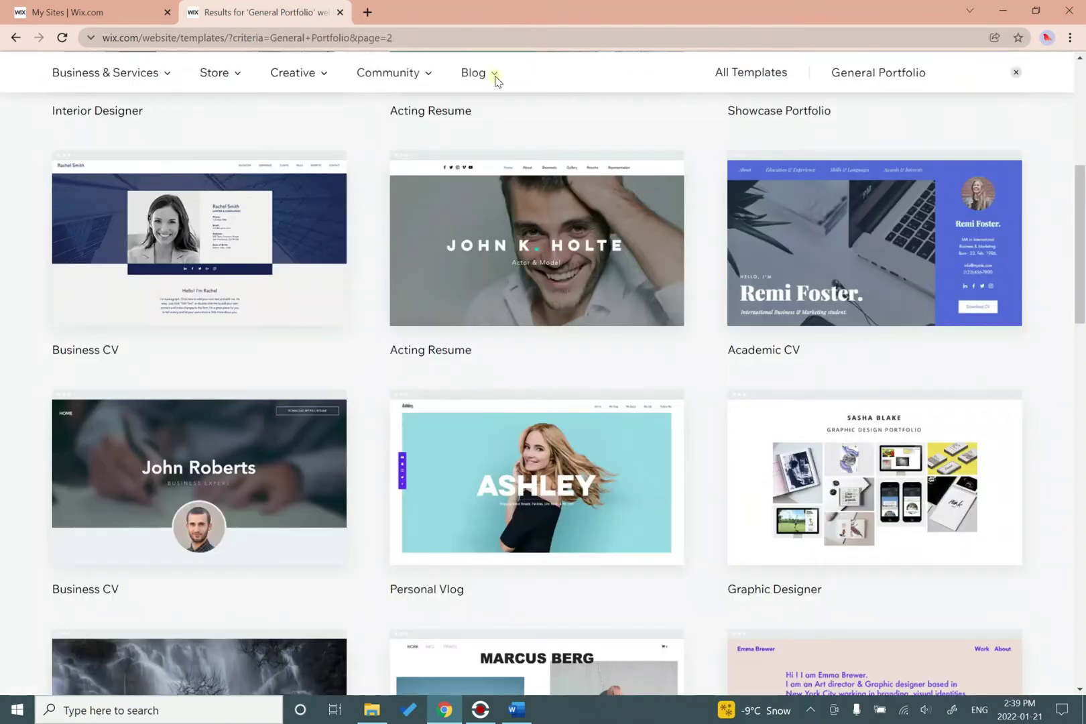
pyautogui.scroll(6, 351, 331)
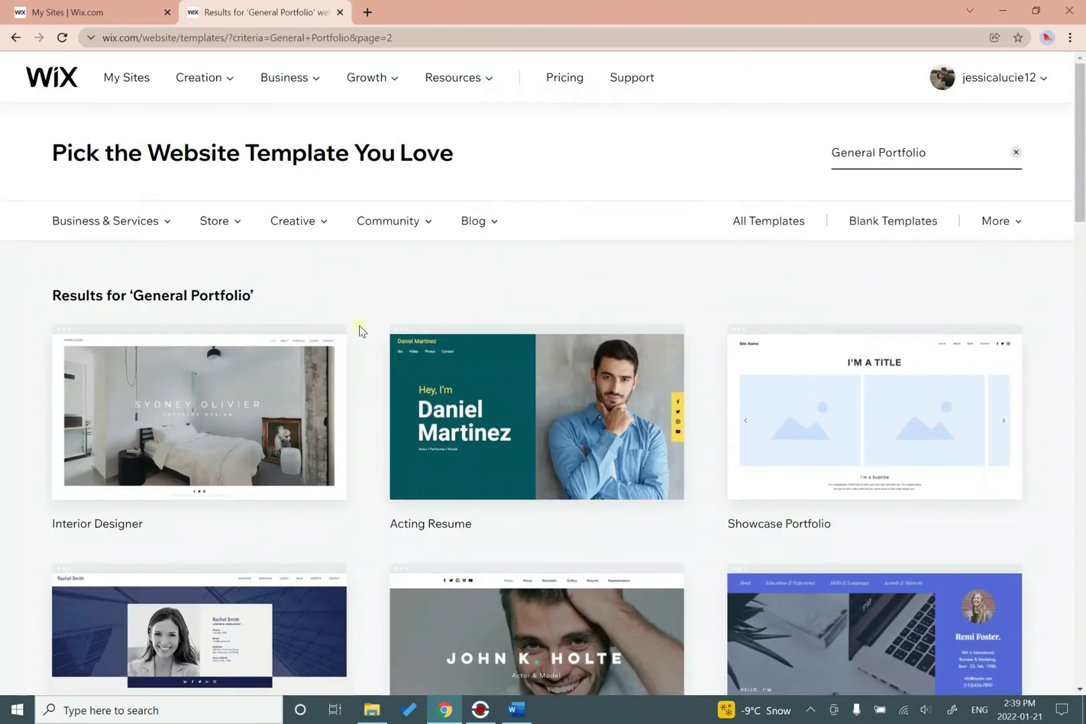
pyautogui.scroll(-15, 359, 330)
pyautogui.click(601, 269)
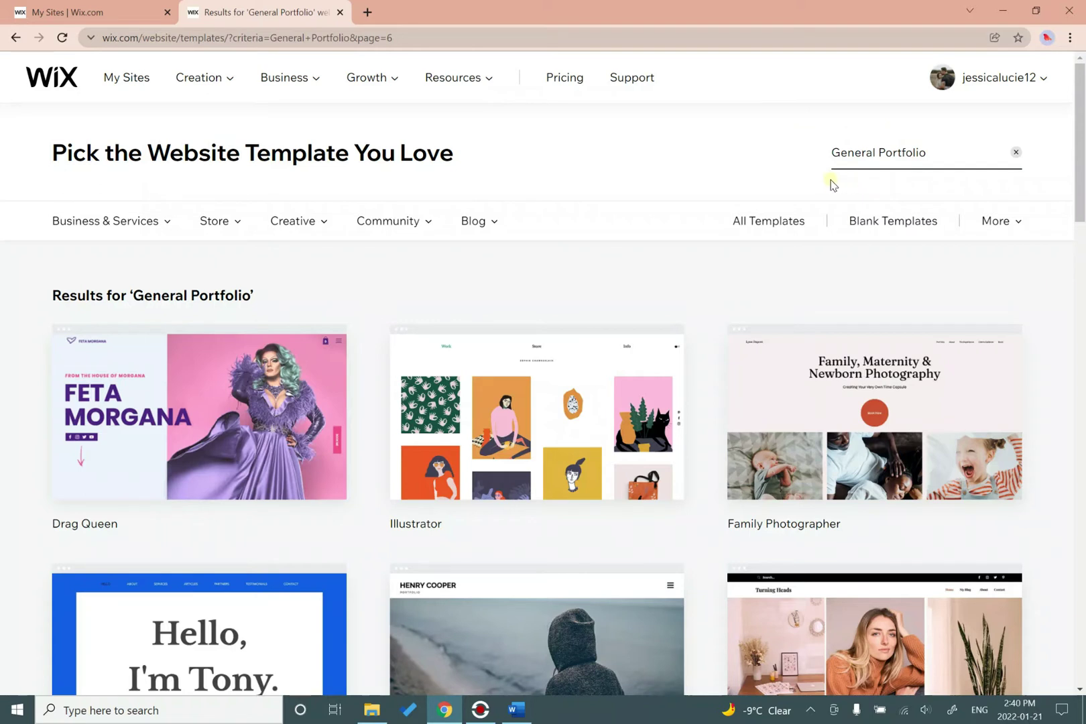
pyautogui.click(760, 230)
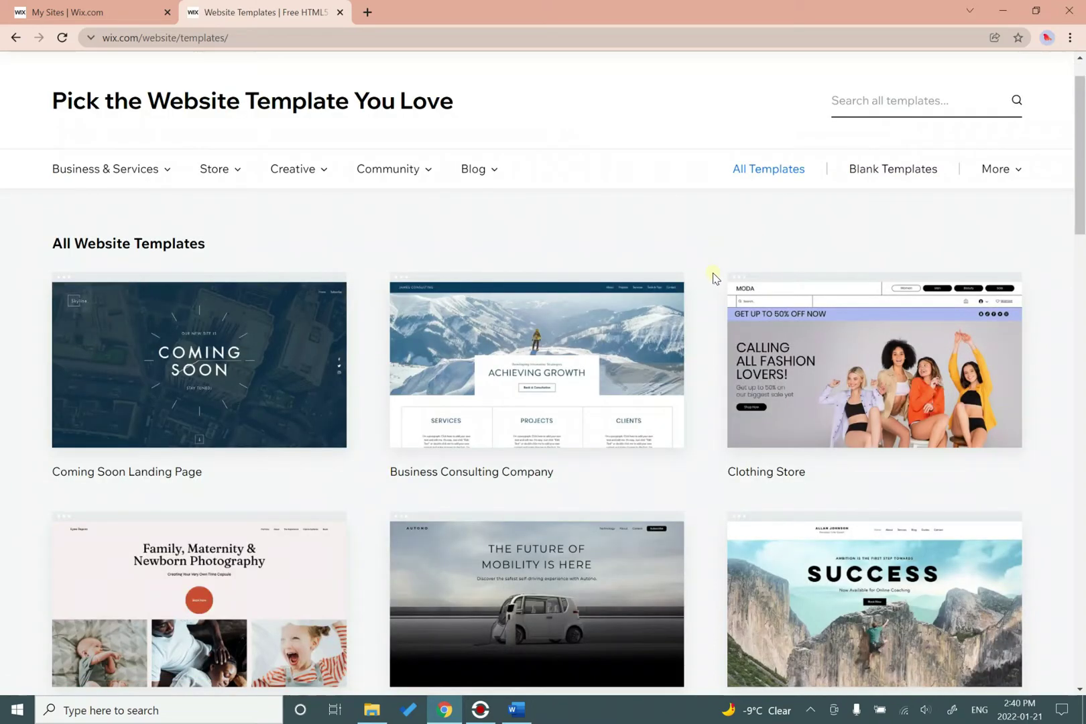
pyautogui.scroll(-2, 714, 278)
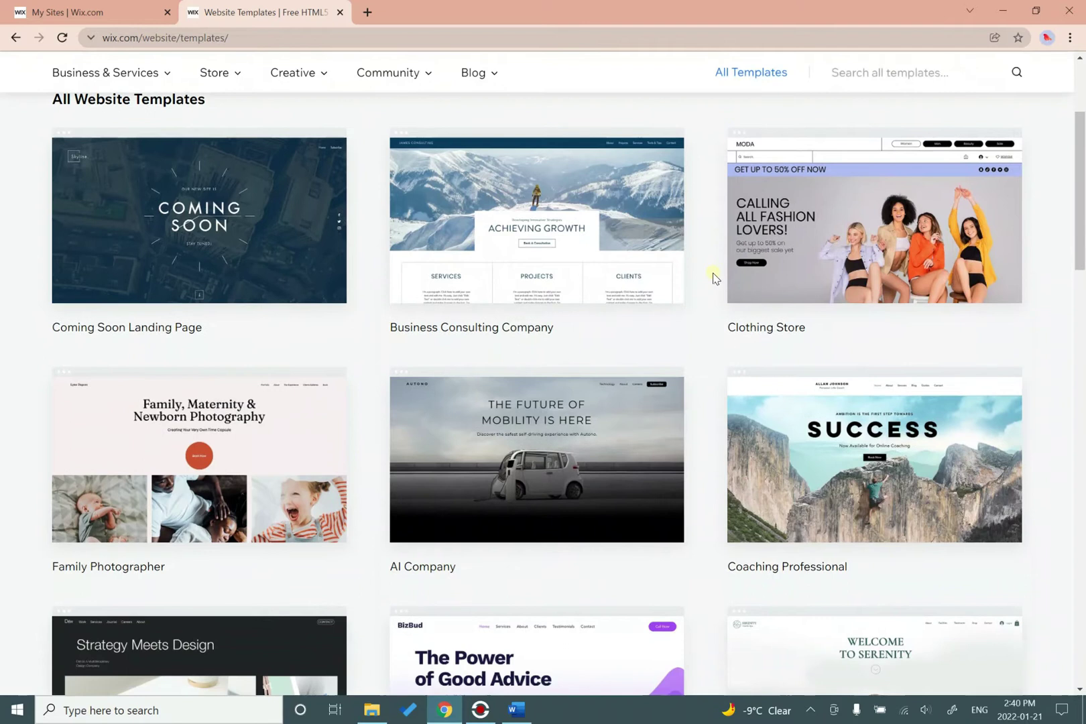
pyautogui.scroll(-1, 714, 277)
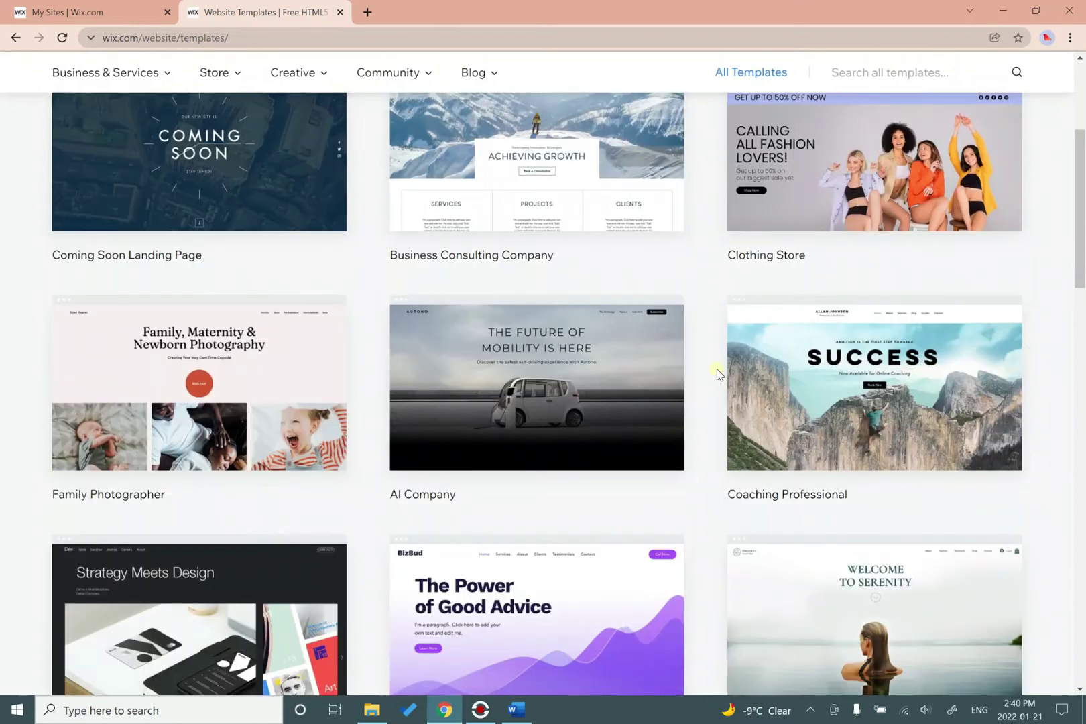
# Open the Coaching Professional template in the Wix Editor.
pyautogui.moveTo(734, 403)
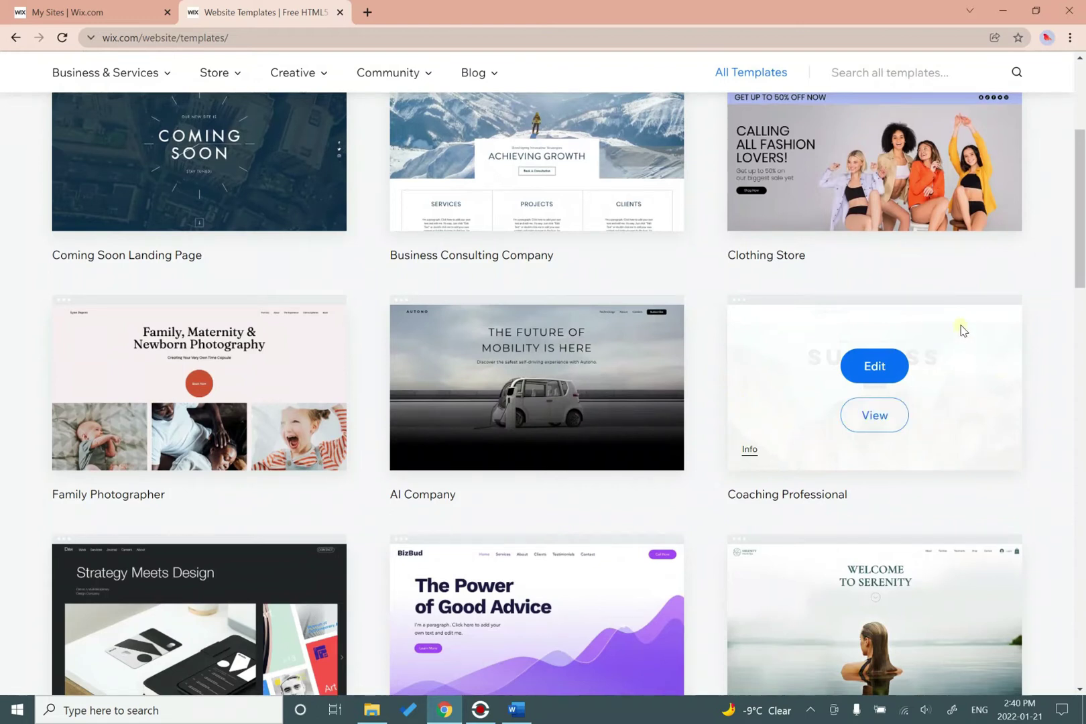
pyautogui.click(877, 370)
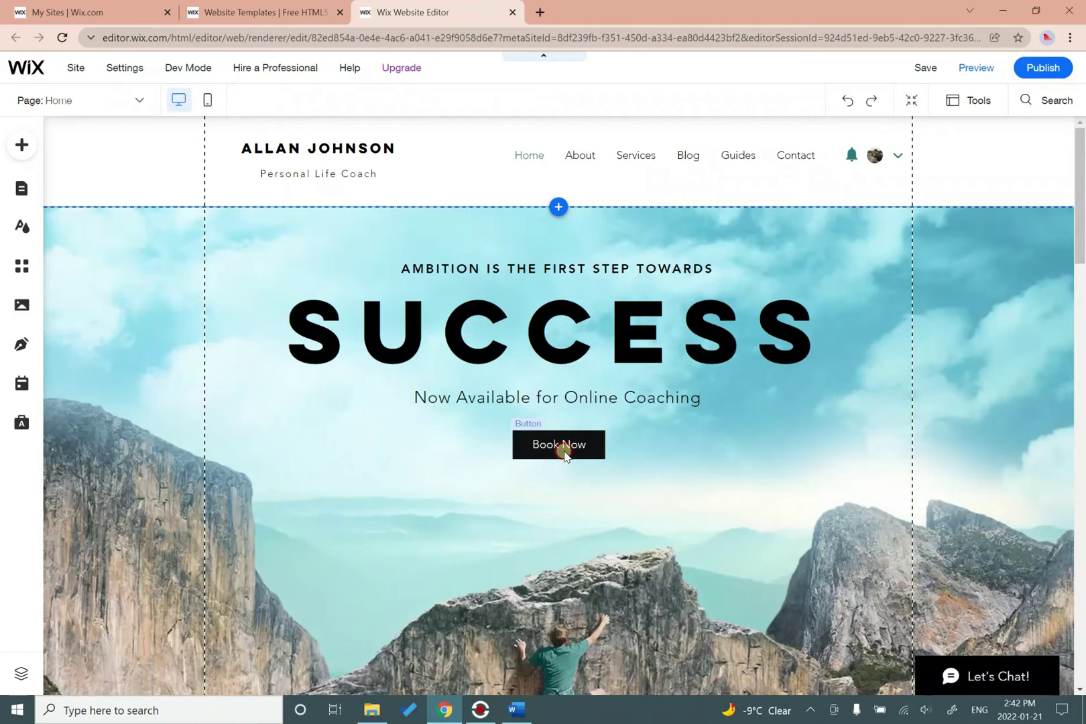
# Delete the Book Now button from the SUCCESS hero strip.
pyautogui.click(564, 454)
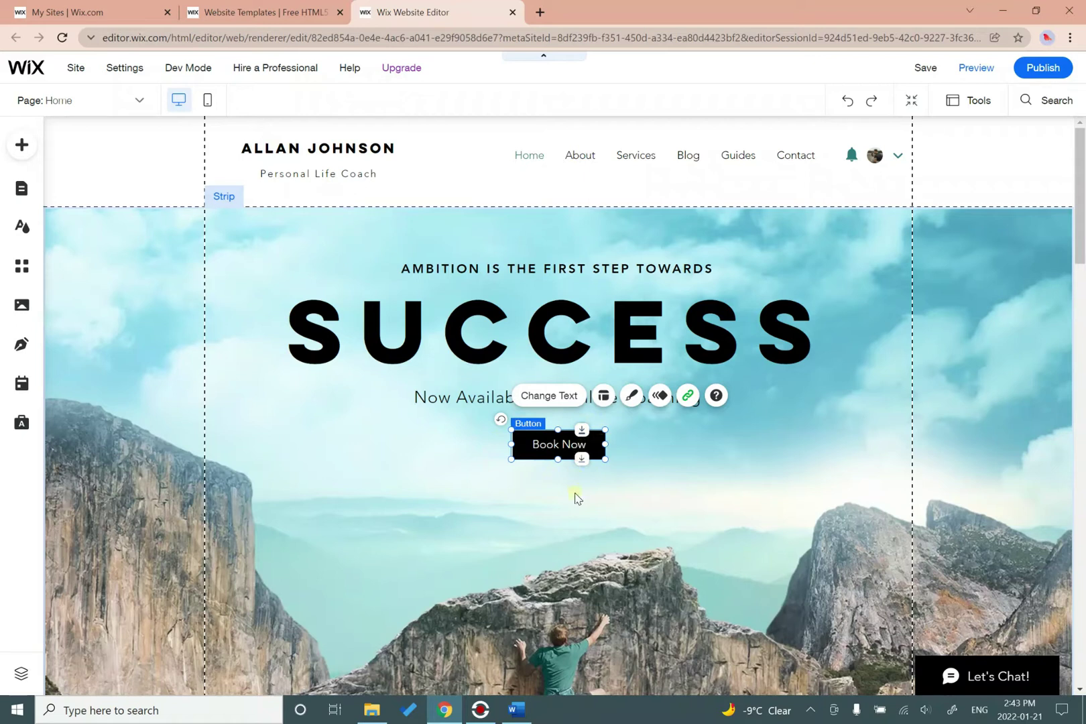
pyautogui.press('Delete')
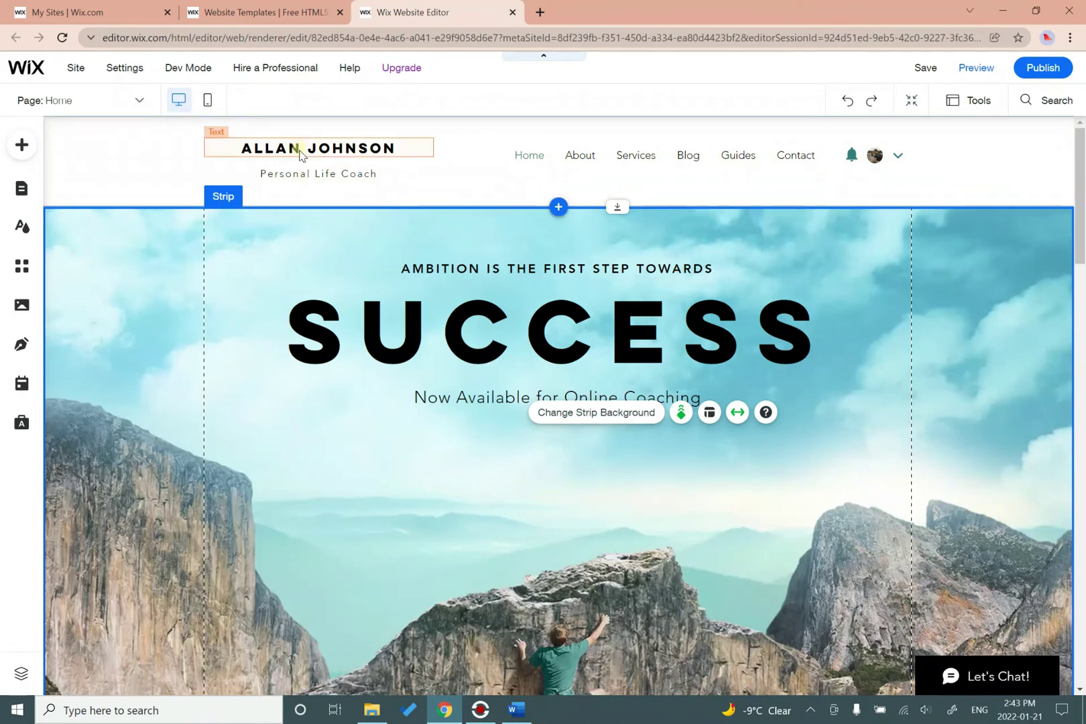
# Replace the header name text with the portfolio owner's name.
pyautogui.click(300, 151)
pyautogui.doubleClick(375, 146)
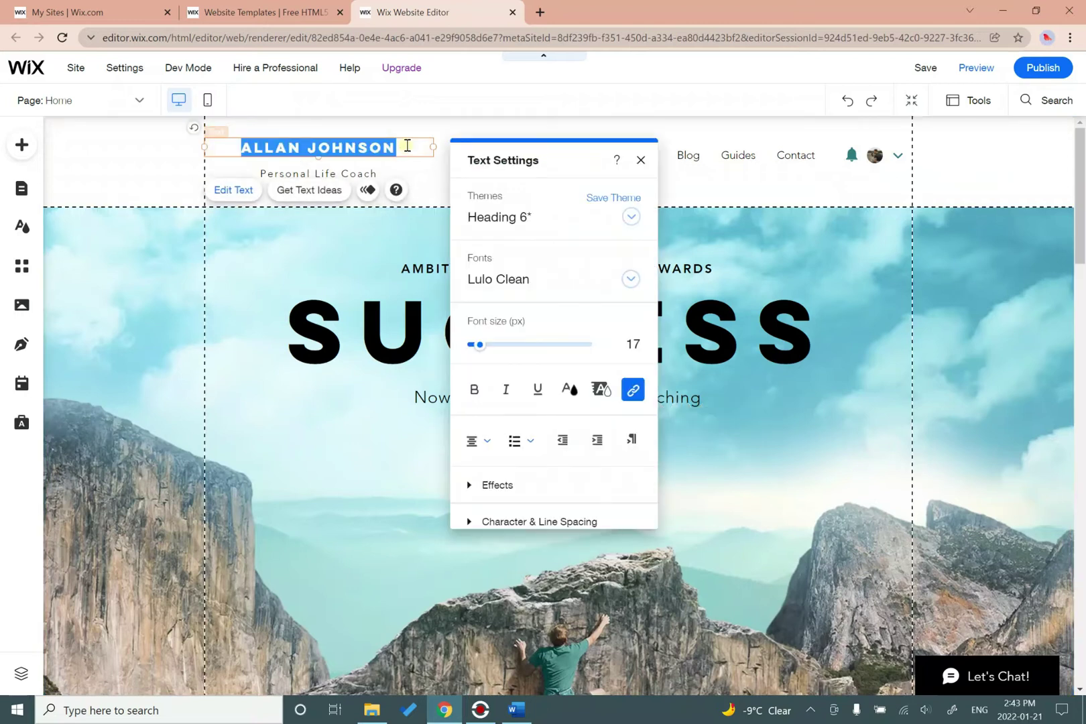
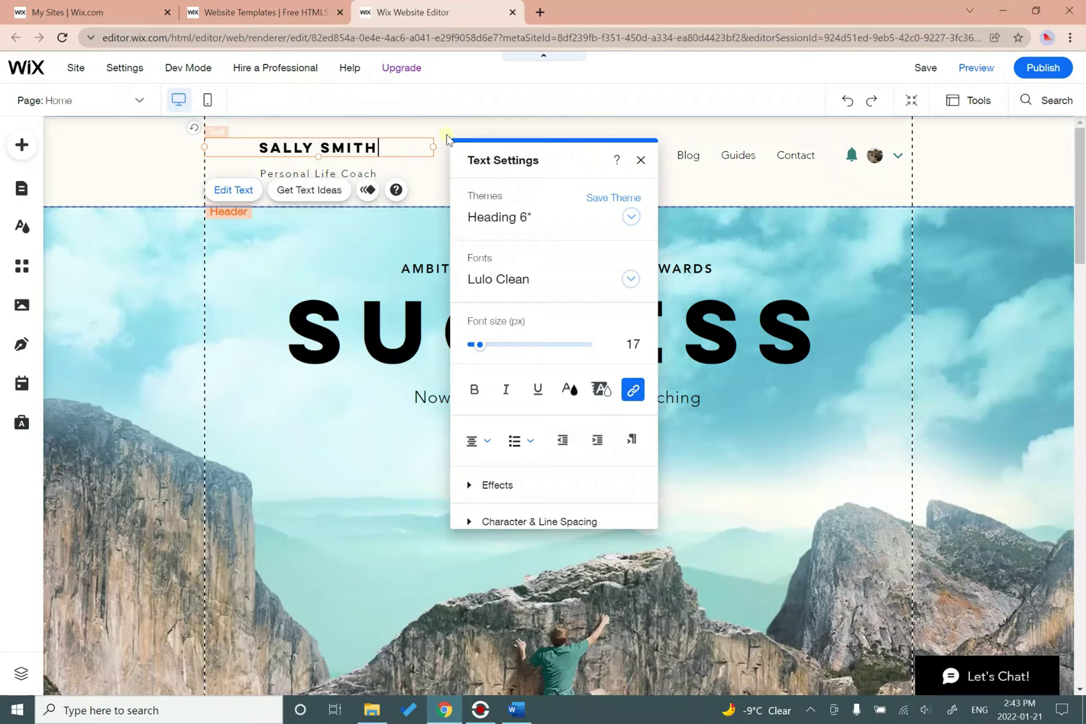
pyautogui.click(435, 197)
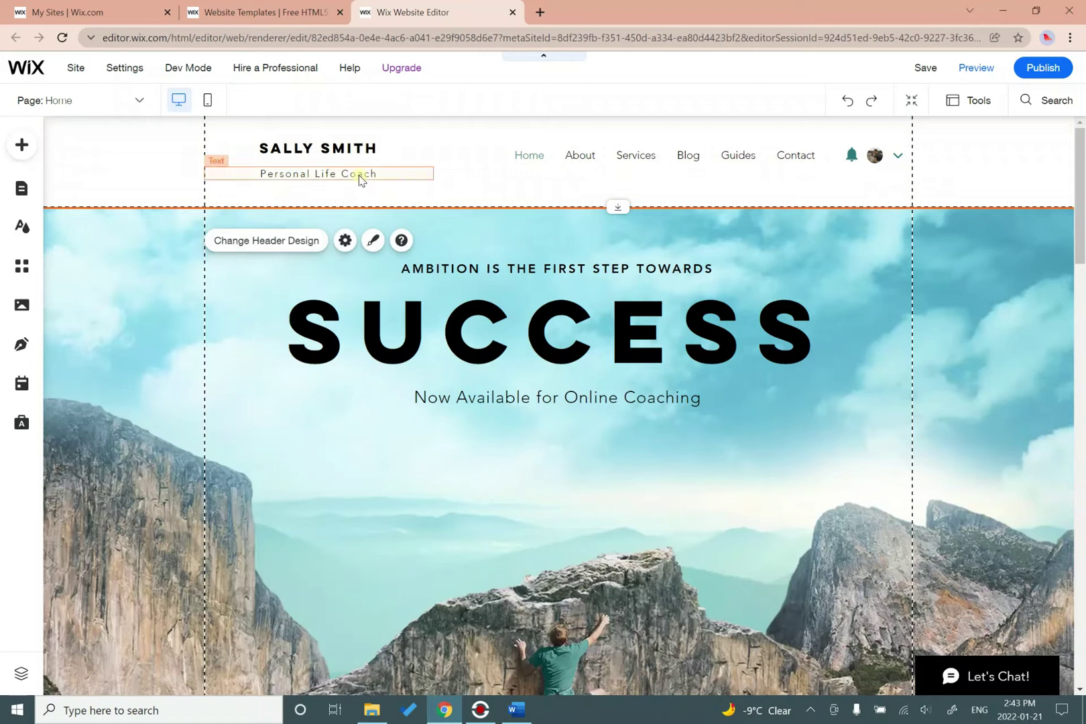
# Change the Personal Life Coach tagline to 'E-PORTFOLIO'.
pyautogui.doubleClick(309, 175)
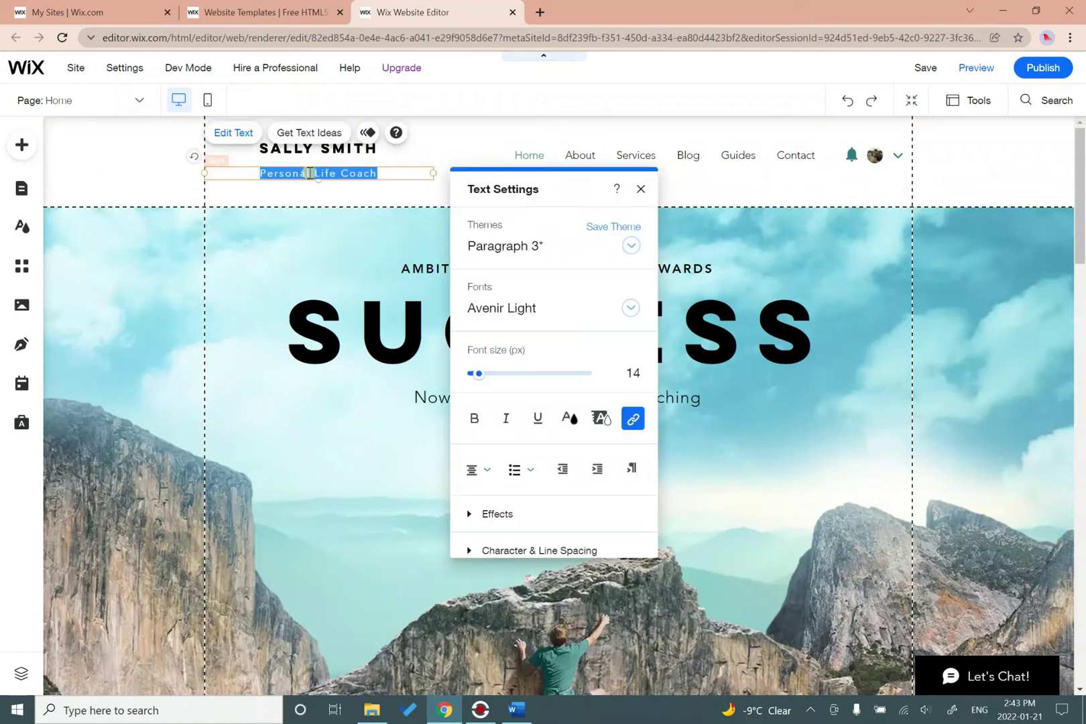
pyautogui.click(415, 176)
pyautogui.press('BackSpace')
pyautogui.press('BackSpace')
pyautogui.press('BackSpace')
pyautogui.press('BackSpace')
pyautogui.press('BackSpace')
pyautogui.press('BackSpace')
pyautogui.press('BackSpace')
pyautogui.press('BackSpace')
pyautogui.press('BackSpace')
pyautogui.press('BackSpace')
pyautogui.press('BackSpace')
pyautogui.press('BackSpace')
pyautogui.press('BackSpace')
pyautogui.press('BackSpace')
pyautogui.press('BackSpace')
pyautogui.press('BackSpace')
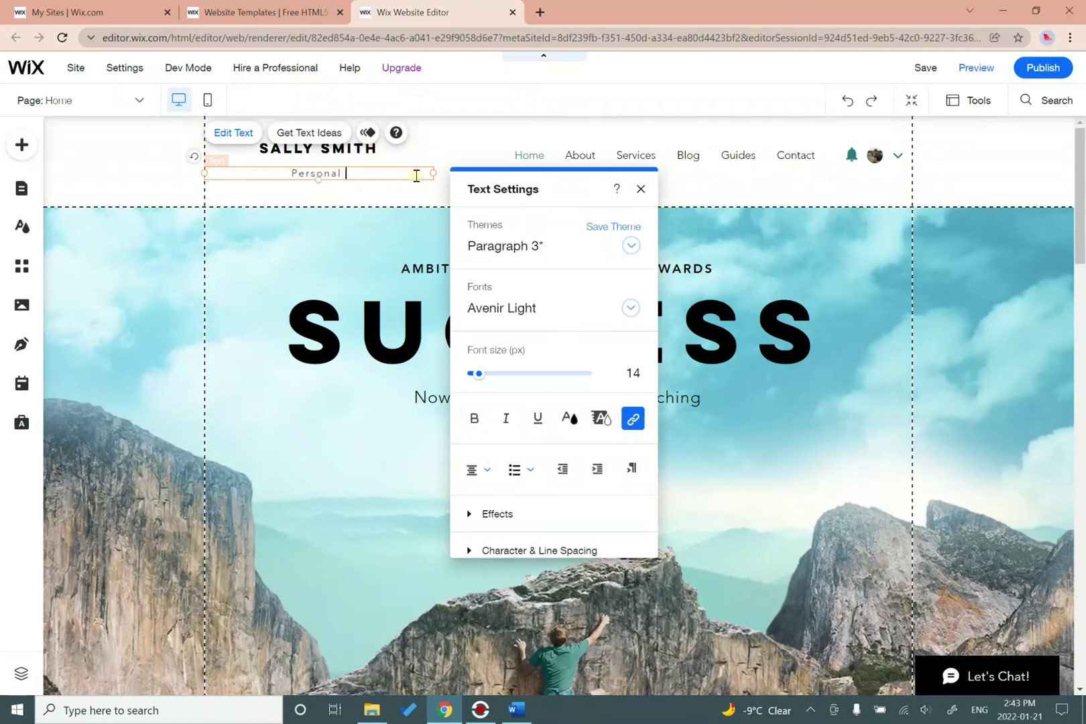
pyautogui.press('BackSpace')
pyautogui.press('BackSpace')
pyautogui.press('BackSpace')
pyautogui.write('E-PORTFOLIO')
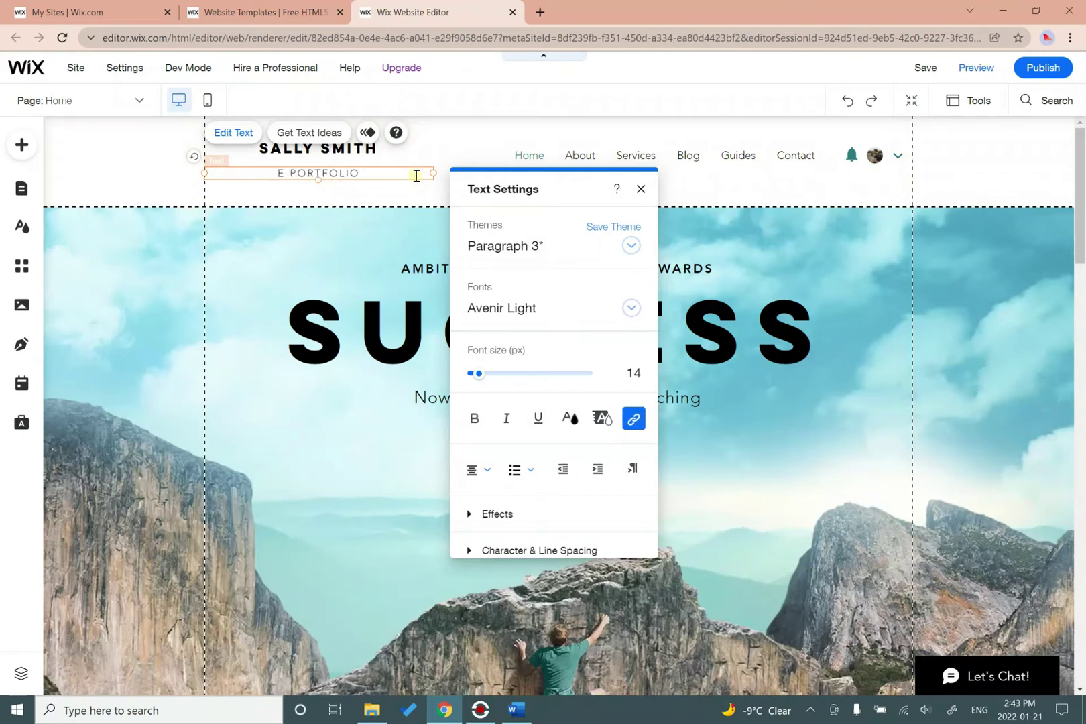
pyautogui.click(413, 199)
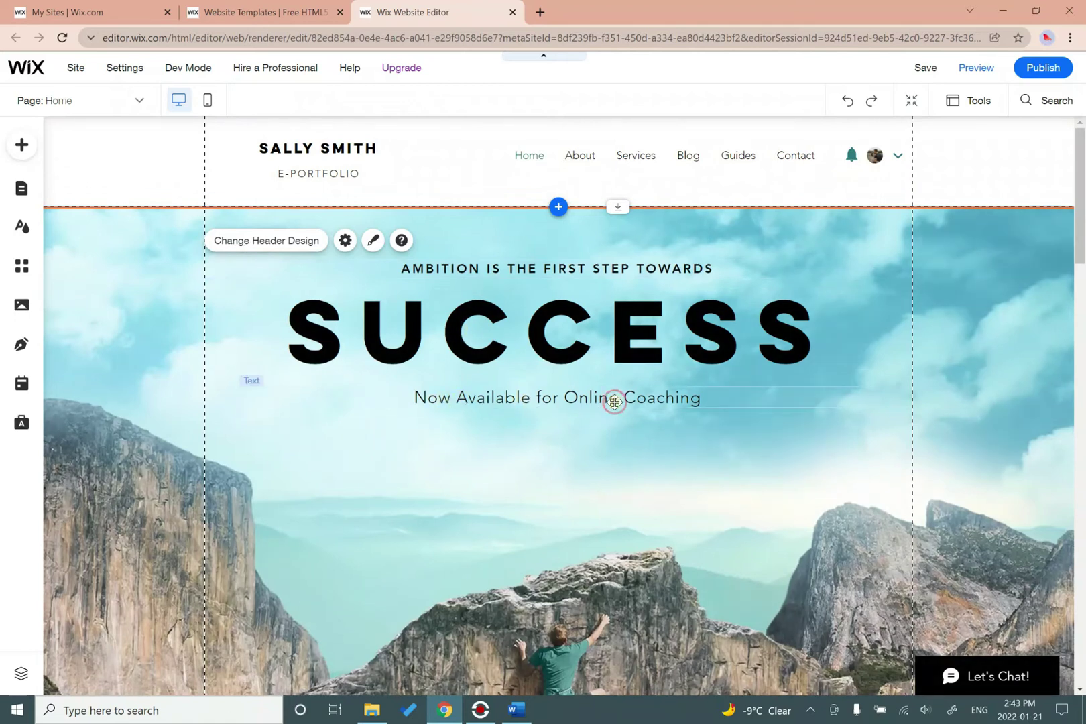
# Delete the ABOUT ME heading and the divider line above its paragraph.
pyautogui.click(606, 403)
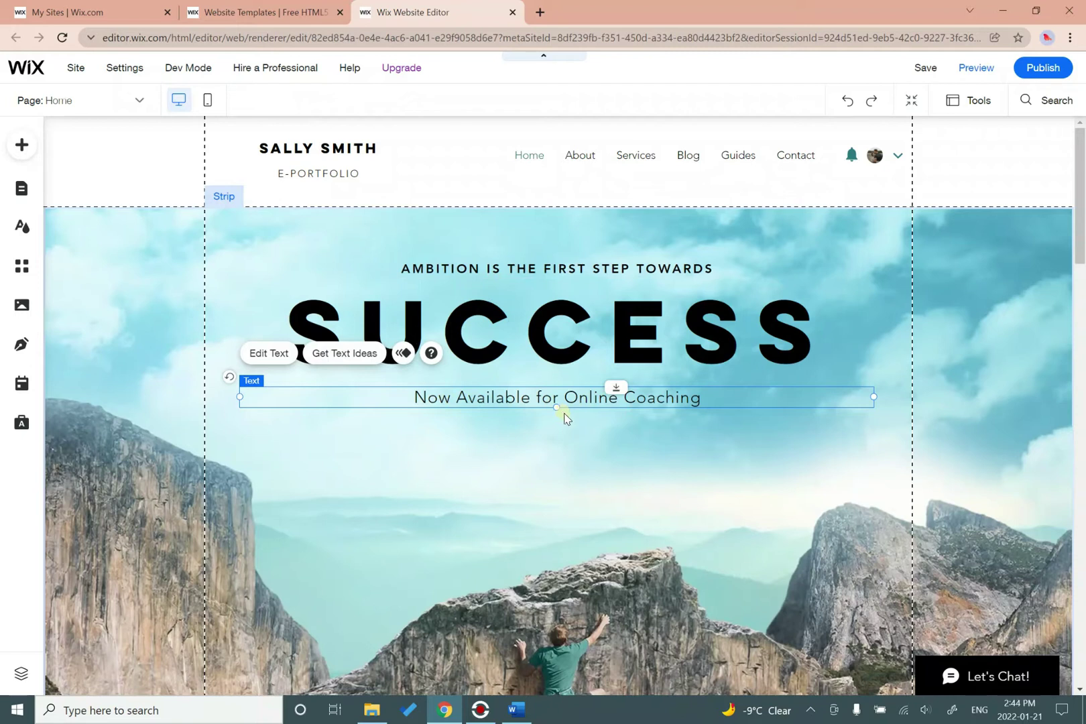
pyautogui.click(563, 417)
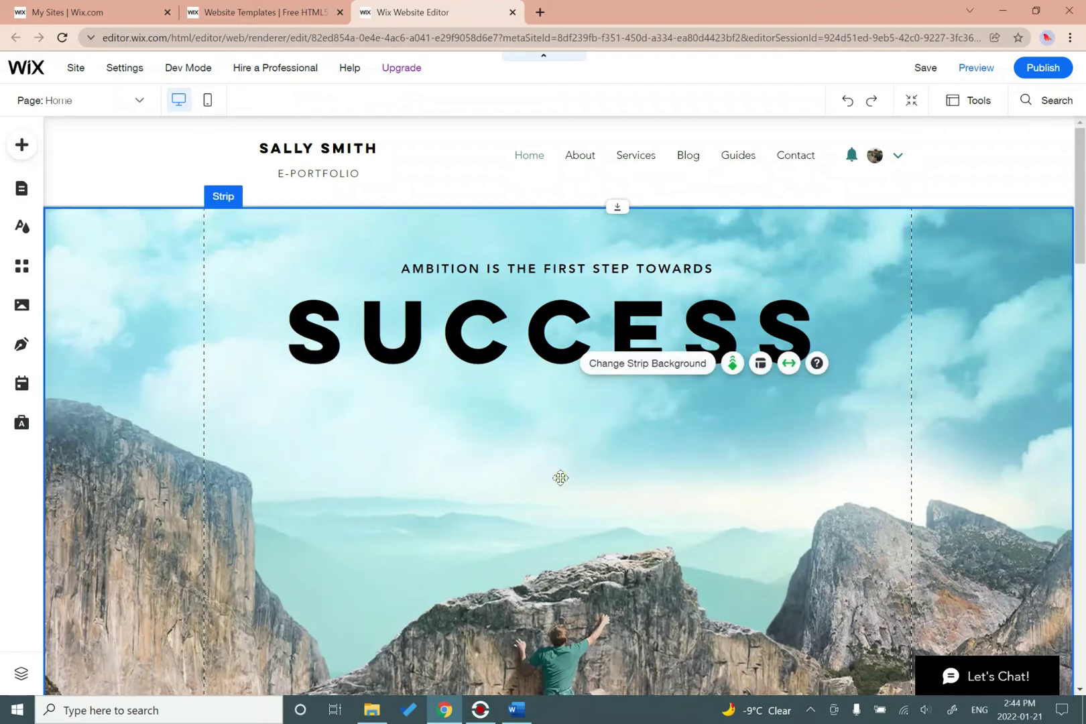
pyautogui.scroll(-5, 562, 439)
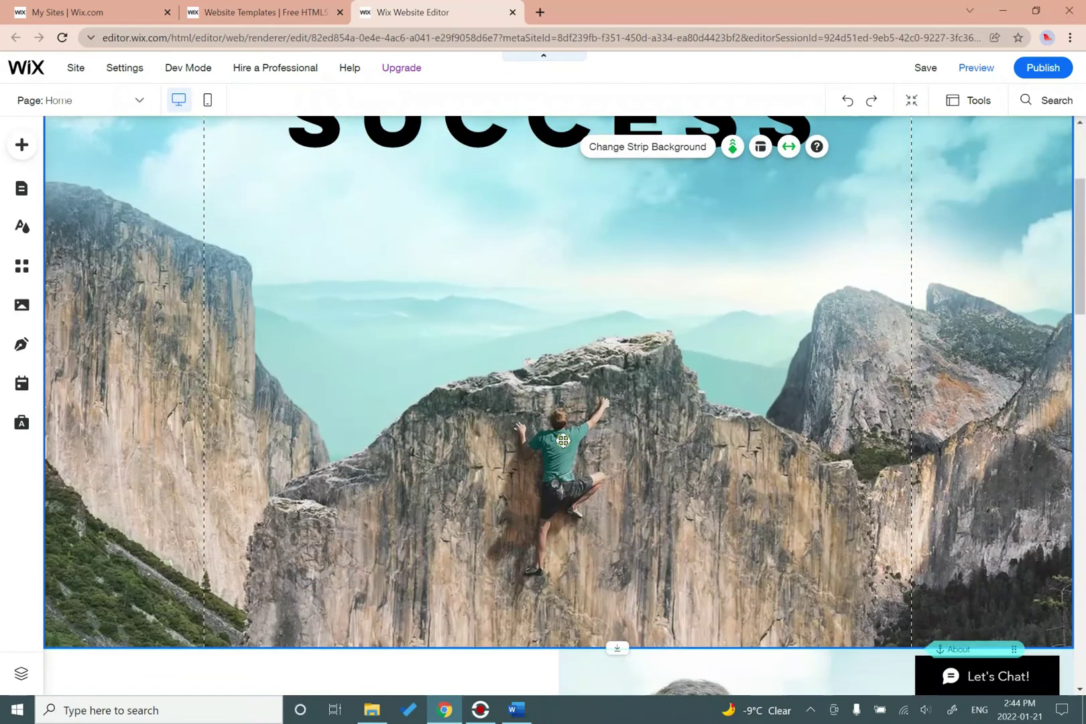
pyautogui.scroll(-3, 563, 445)
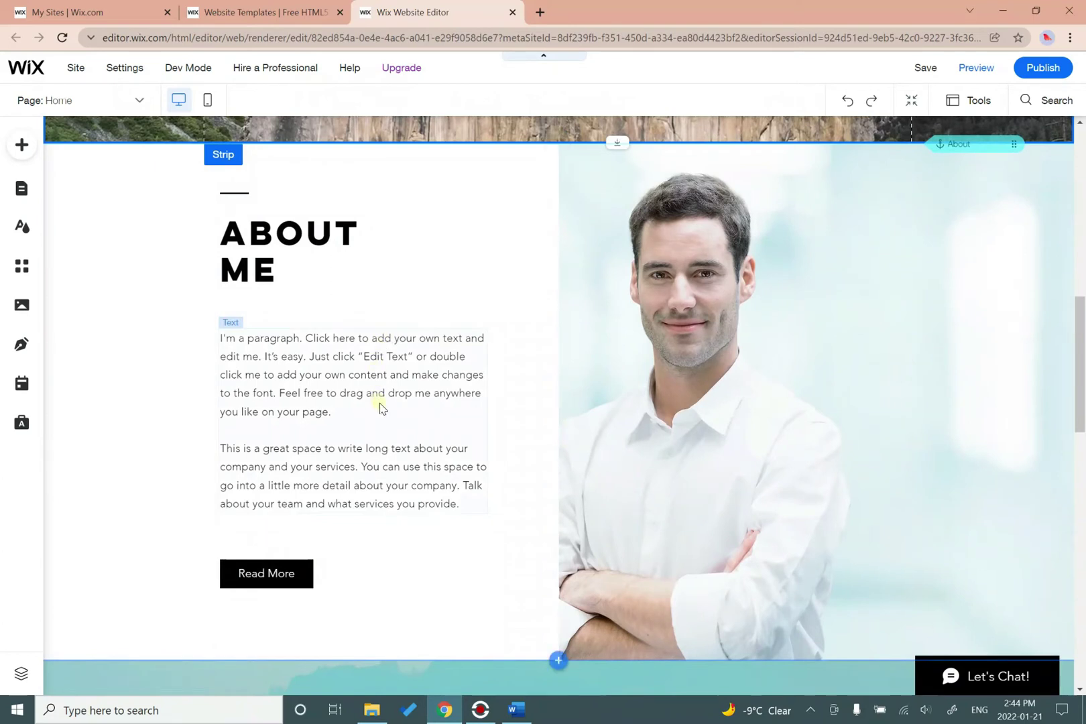
pyautogui.click(297, 266)
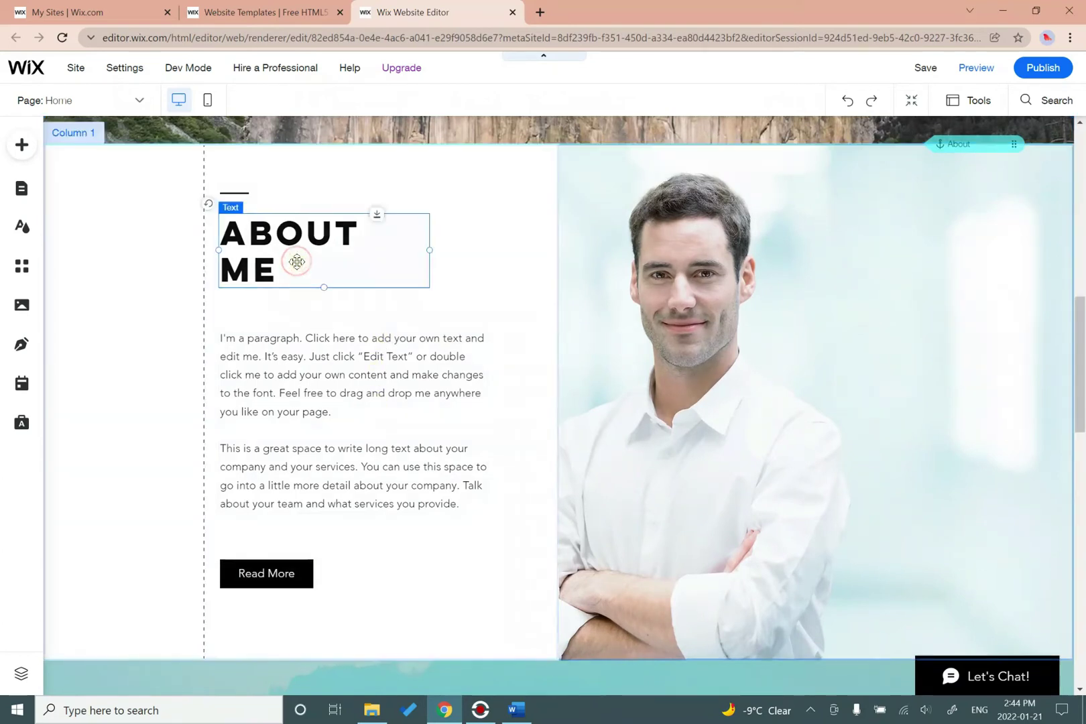
pyautogui.press('Delete')
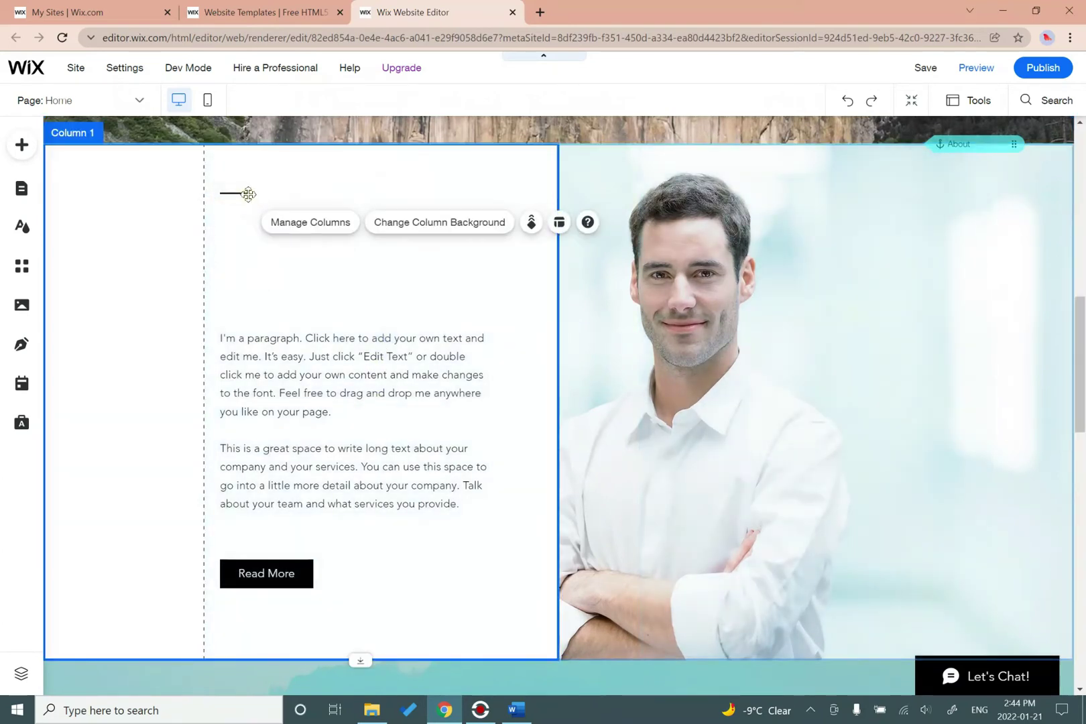
pyautogui.click(238, 193)
pyautogui.press('Delete')
# Delete the About Me paragraph, Read More button and portrait photo.
pyautogui.click(313, 384)
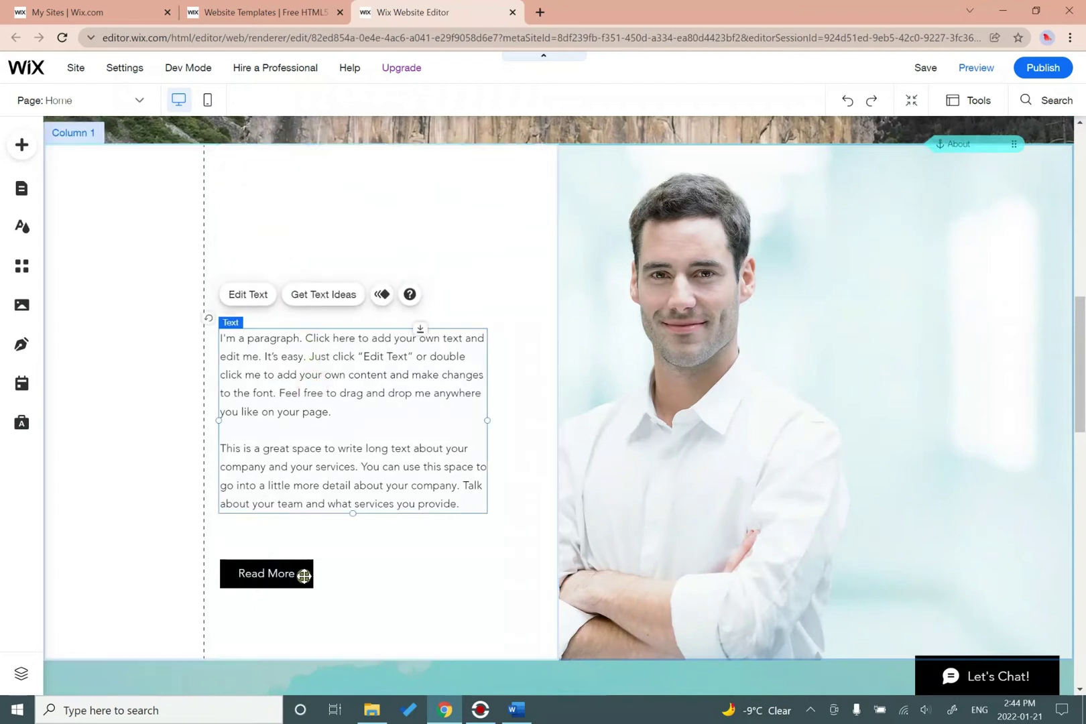
pyautogui.press('Delete')
pyautogui.click(303, 574)
pyautogui.press('Delete')
pyautogui.click(835, 443)
pyautogui.press('Delete')
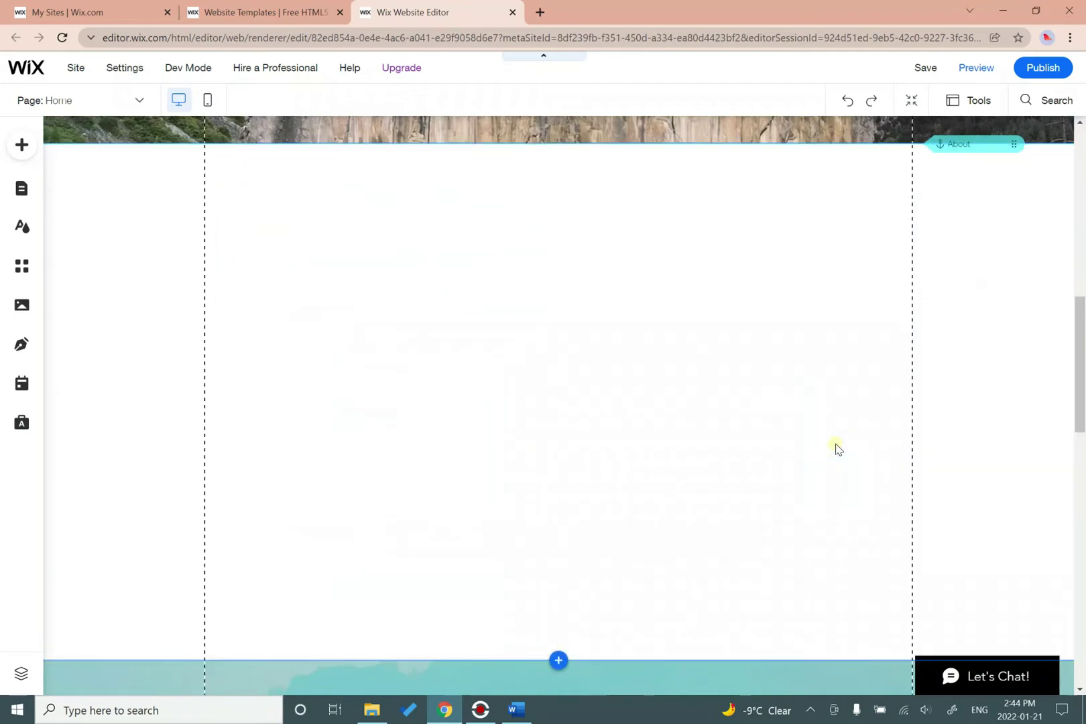
# Delete the HOW I CAN HELP YOU heading, three service cards and More services button.
pyautogui.scroll(-8, 835, 446)
pyautogui.click(362, 208)
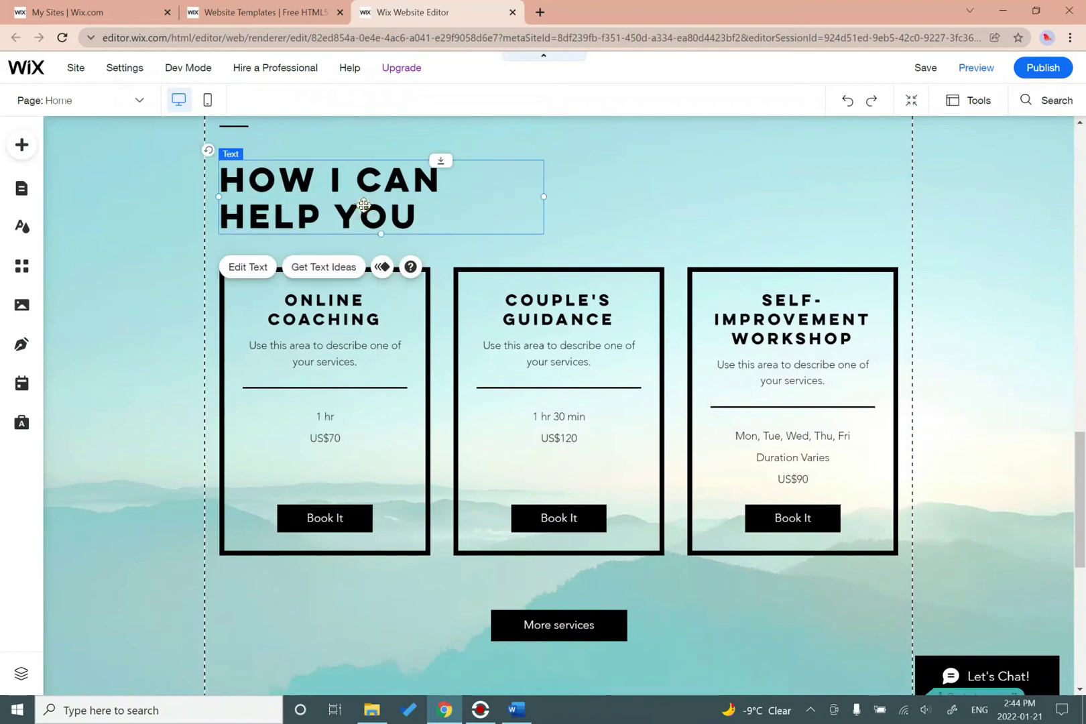
pyautogui.press('Delete')
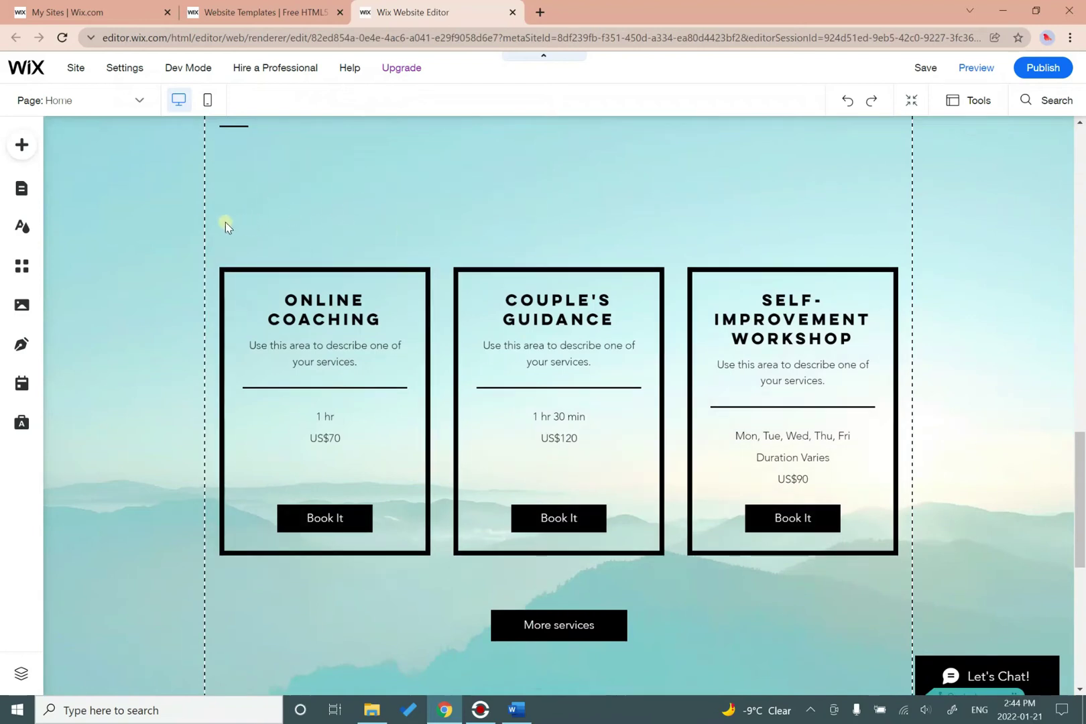
pyautogui.moveTo(219, 230); pyautogui.dragTo(915, 657)
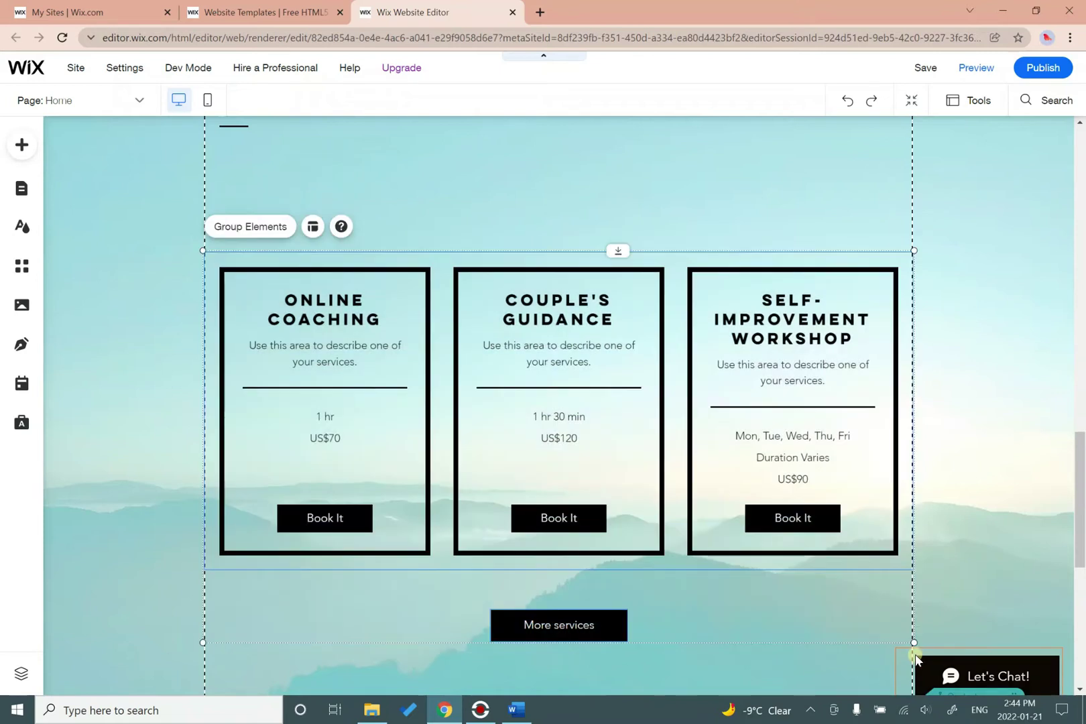
pyautogui.press('Delete')
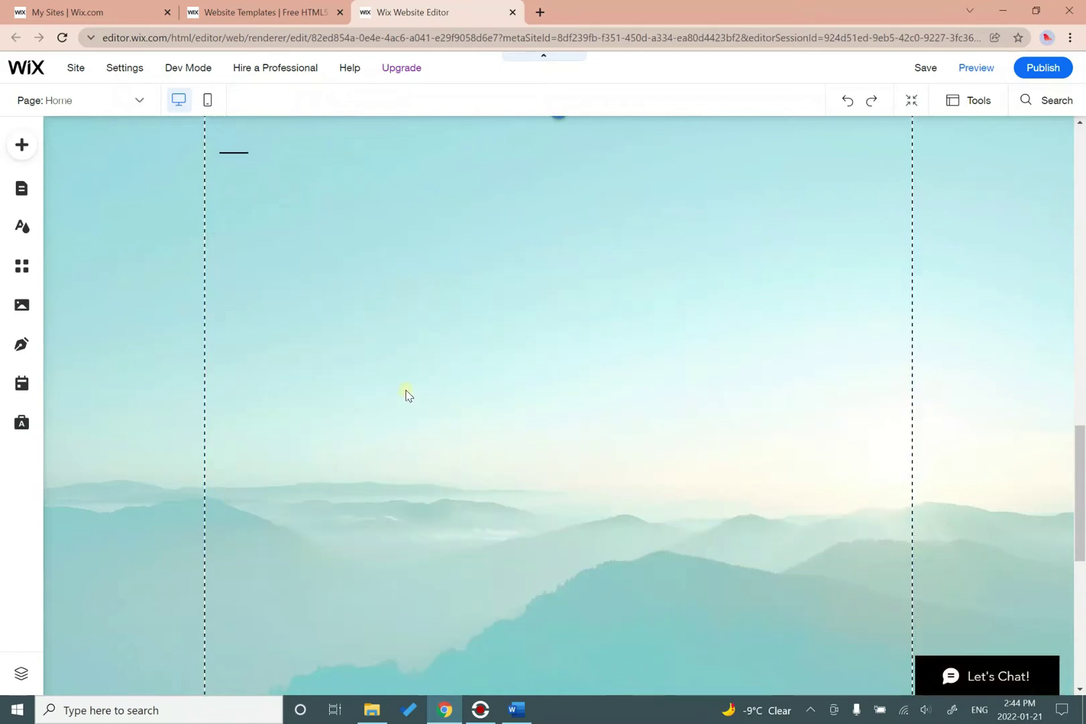
# Delete the short divider line left in the services section.
pyautogui.scroll(3, 219, 335)
pyautogui.click(242, 342)
pyautogui.press('Delete')
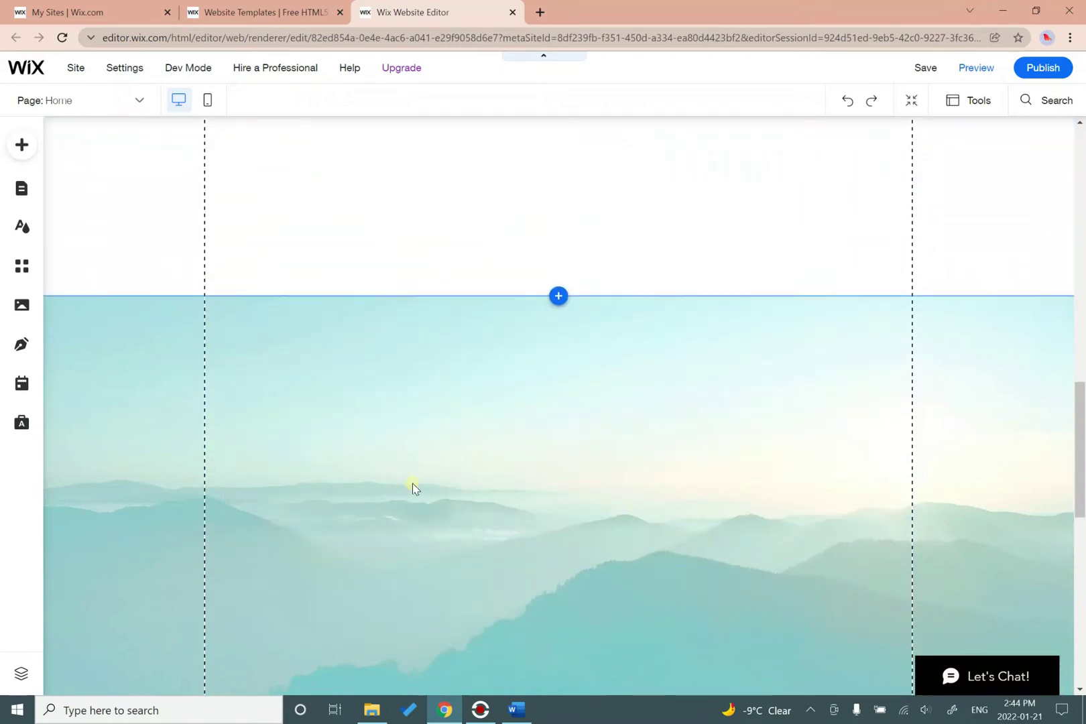
pyautogui.scroll(-3, 413, 487)
pyautogui.scroll(5, 413, 481)
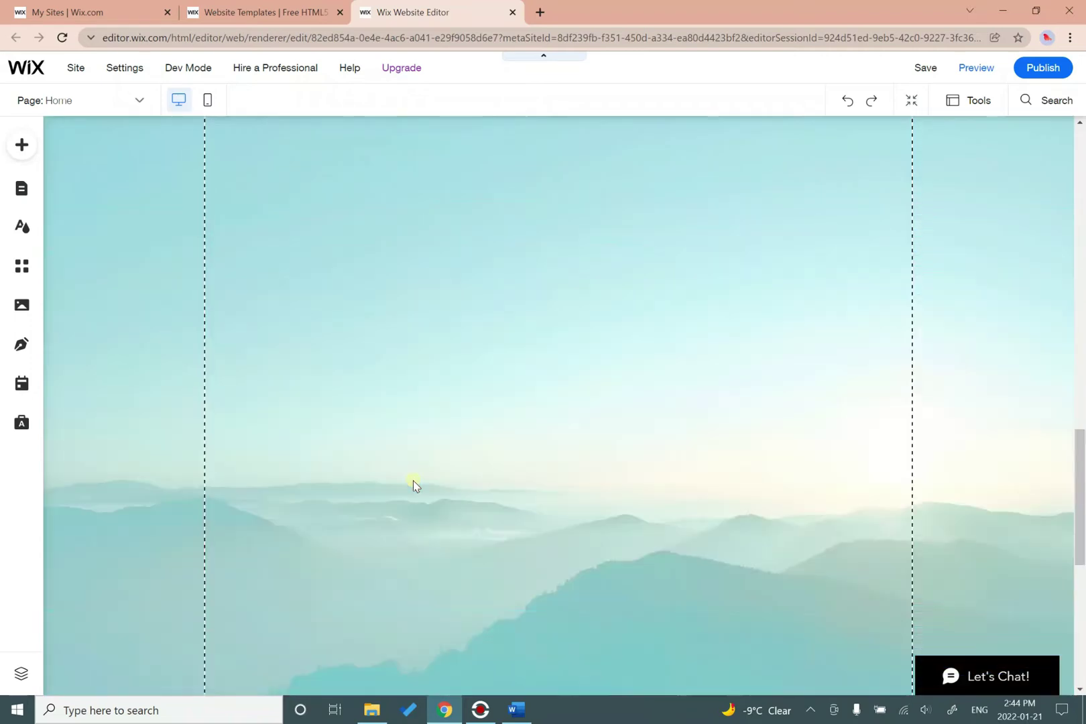
pyautogui.scroll(5, 415, 486)
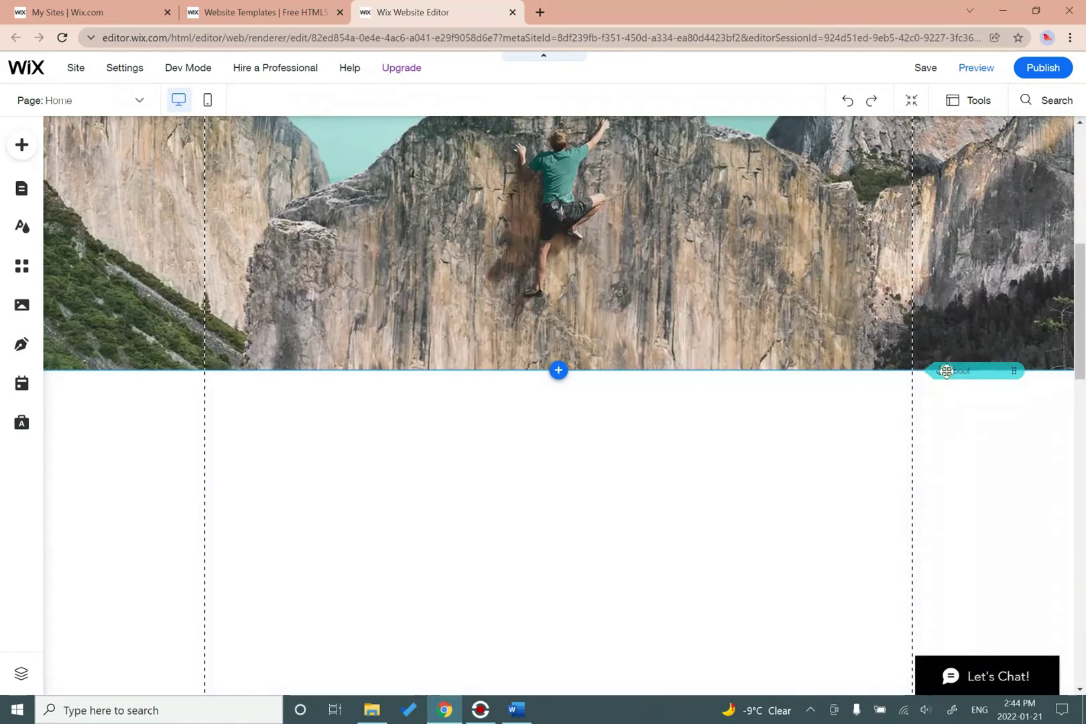
# Delete the About anchor through its right-click menu.
pyautogui.click(987, 371)
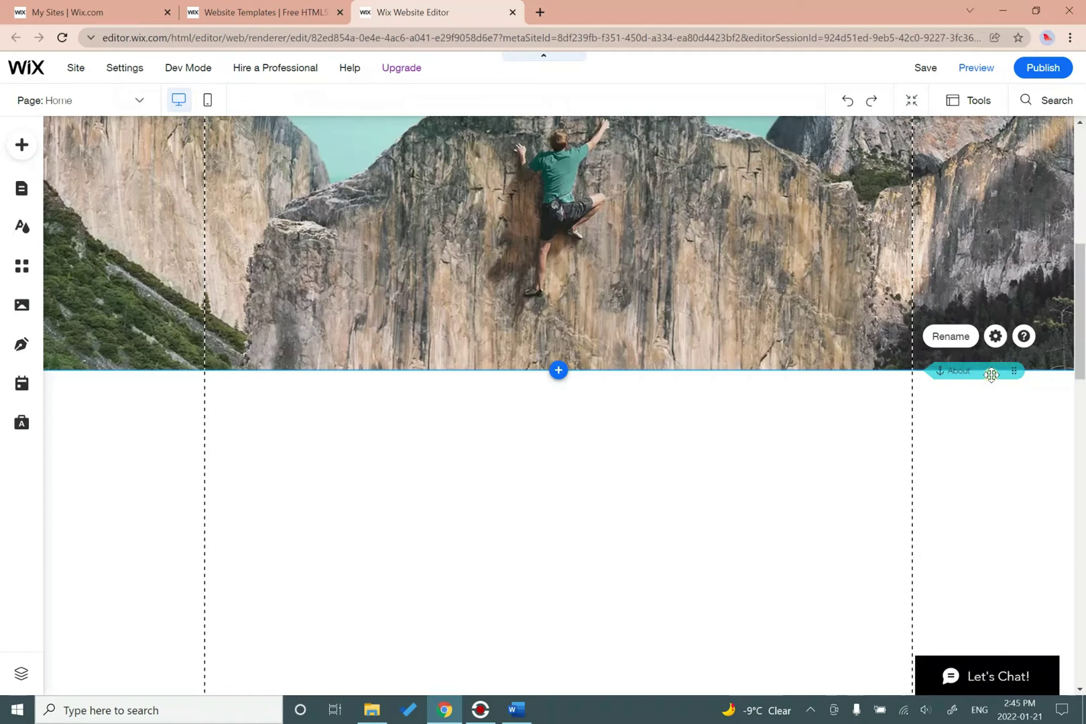
pyautogui.rightClick(991, 375)
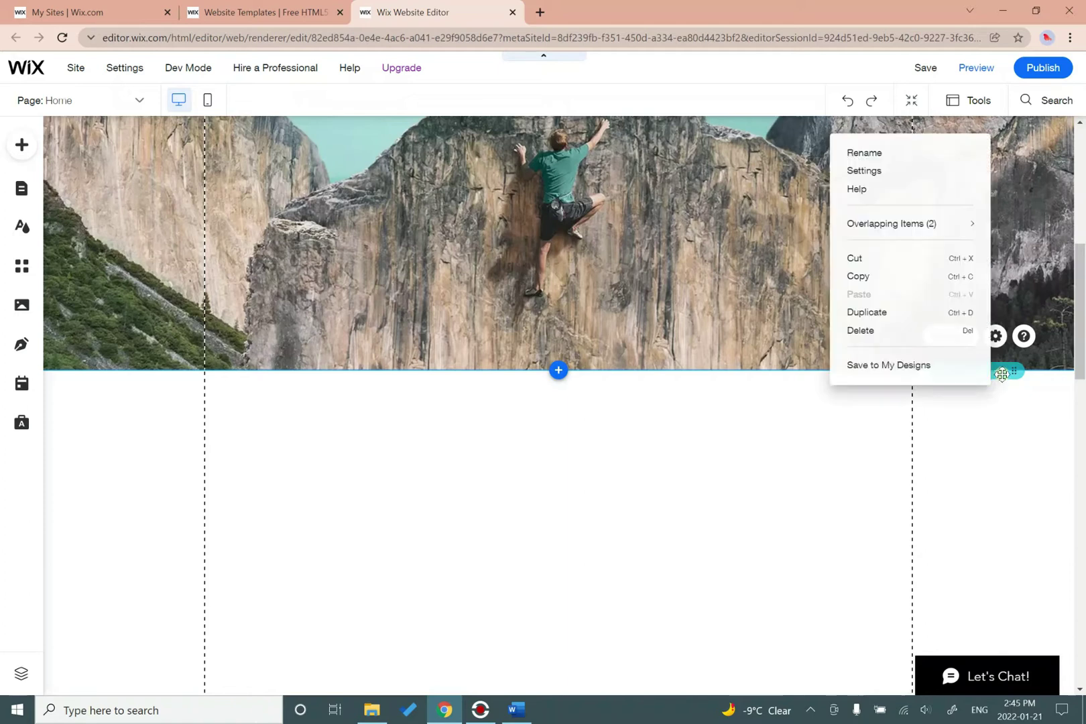
pyautogui.click(959, 368)
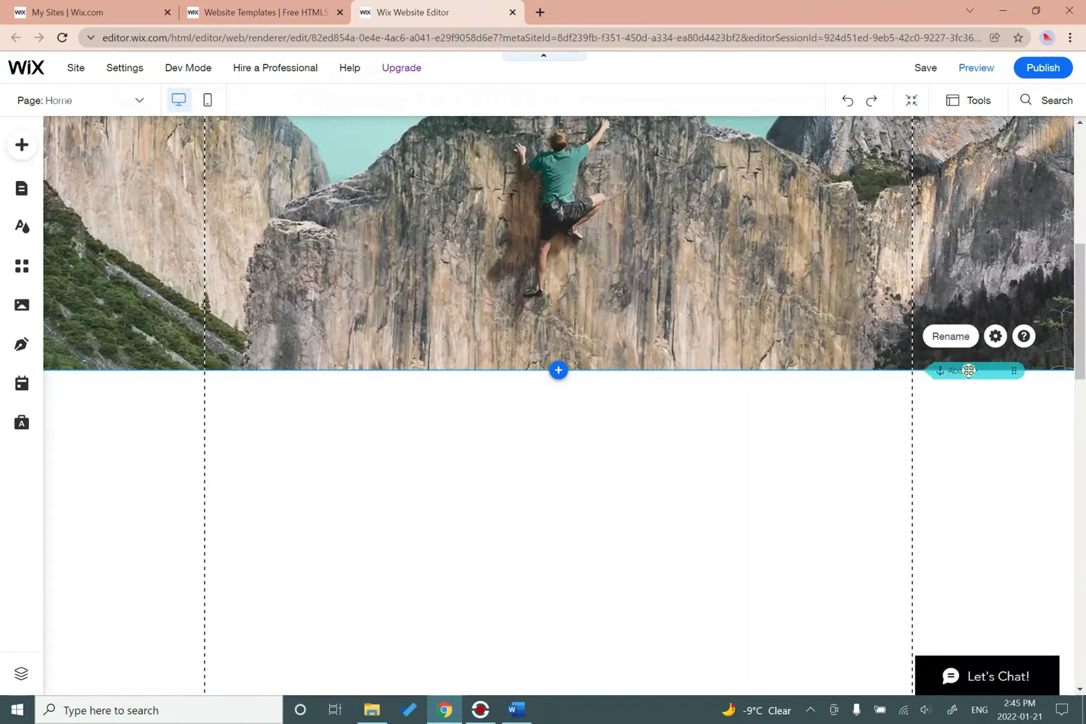
pyautogui.rightClick(978, 369)
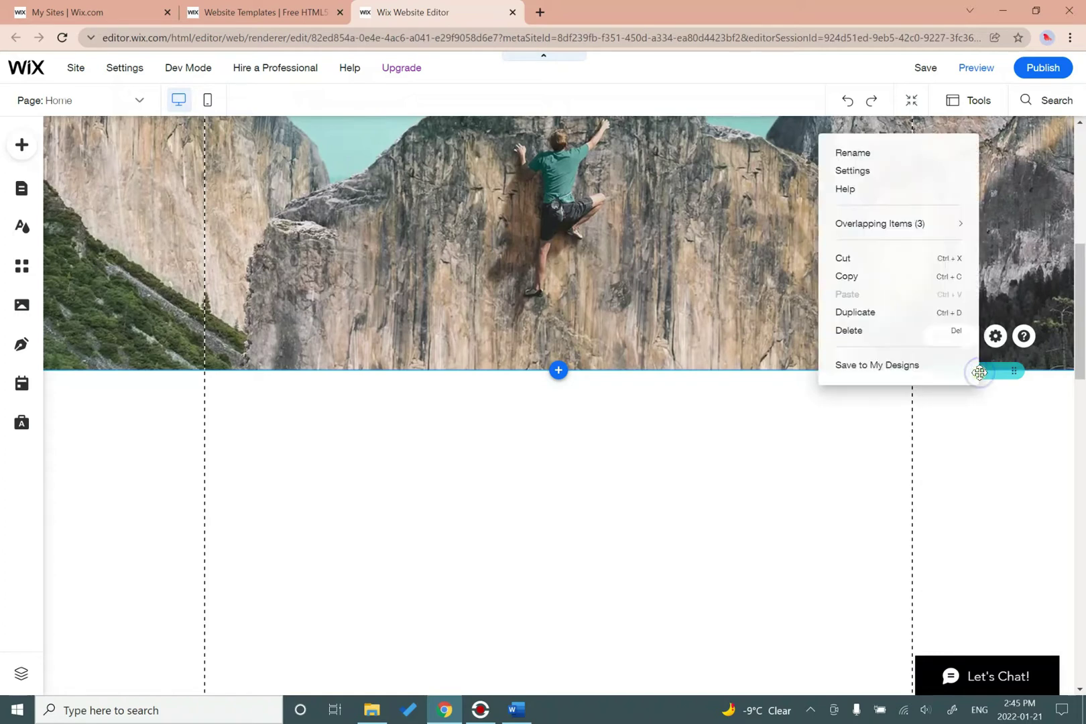
pyautogui.click(848, 330)
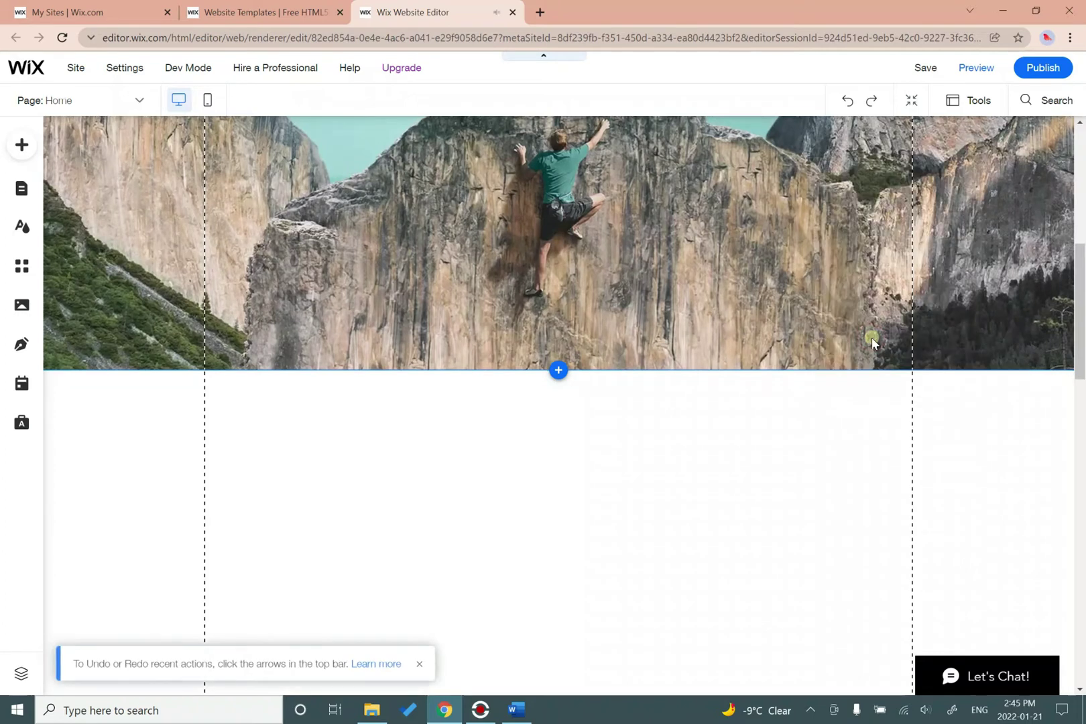
# Scroll past the empty strip down to the Contact section.
pyautogui.scroll(-2, 546, 374)
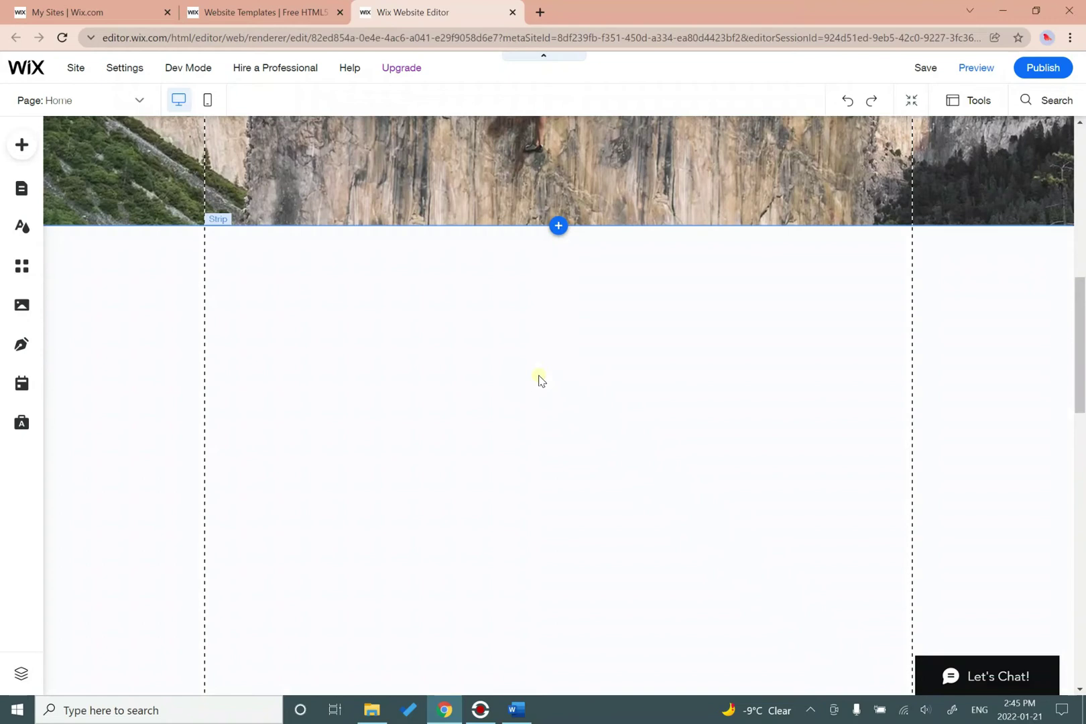
pyautogui.scroll(-3, 541, 379)
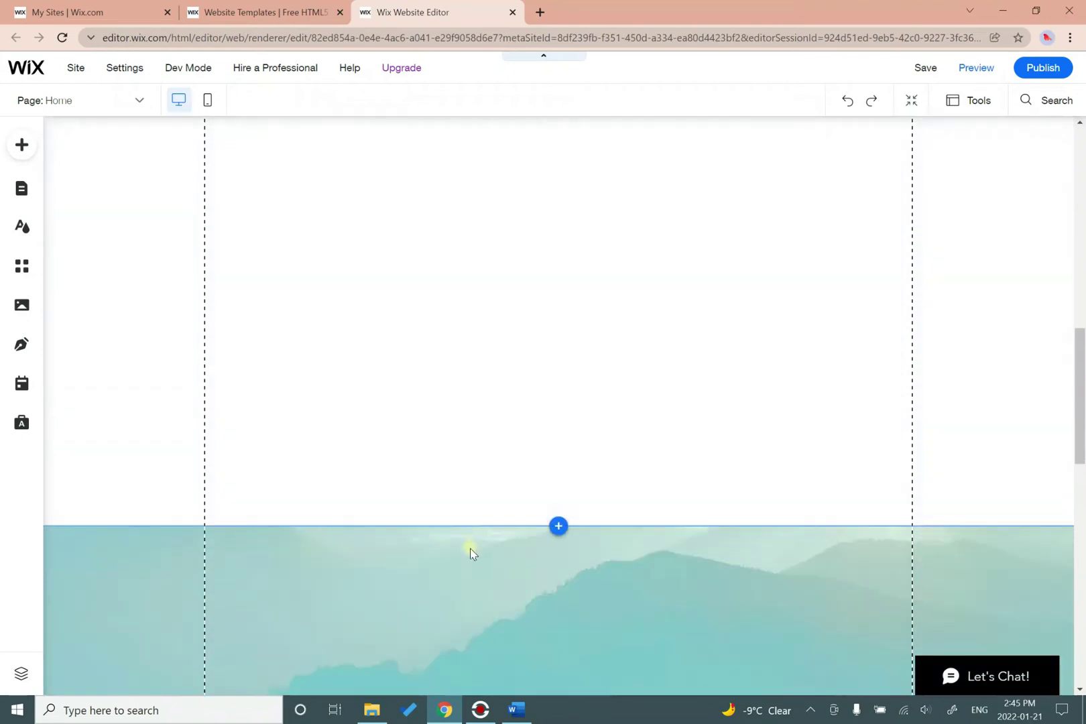
pyautogui.scroll(3, 493, 477)
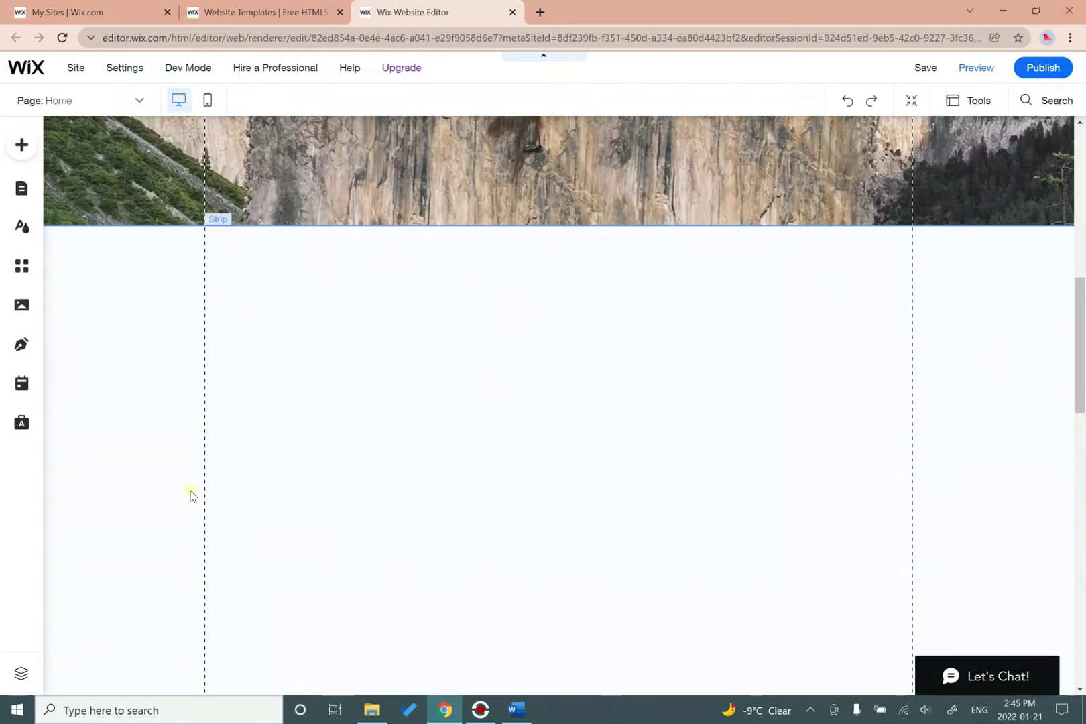
pyautogui.click(330, 373)
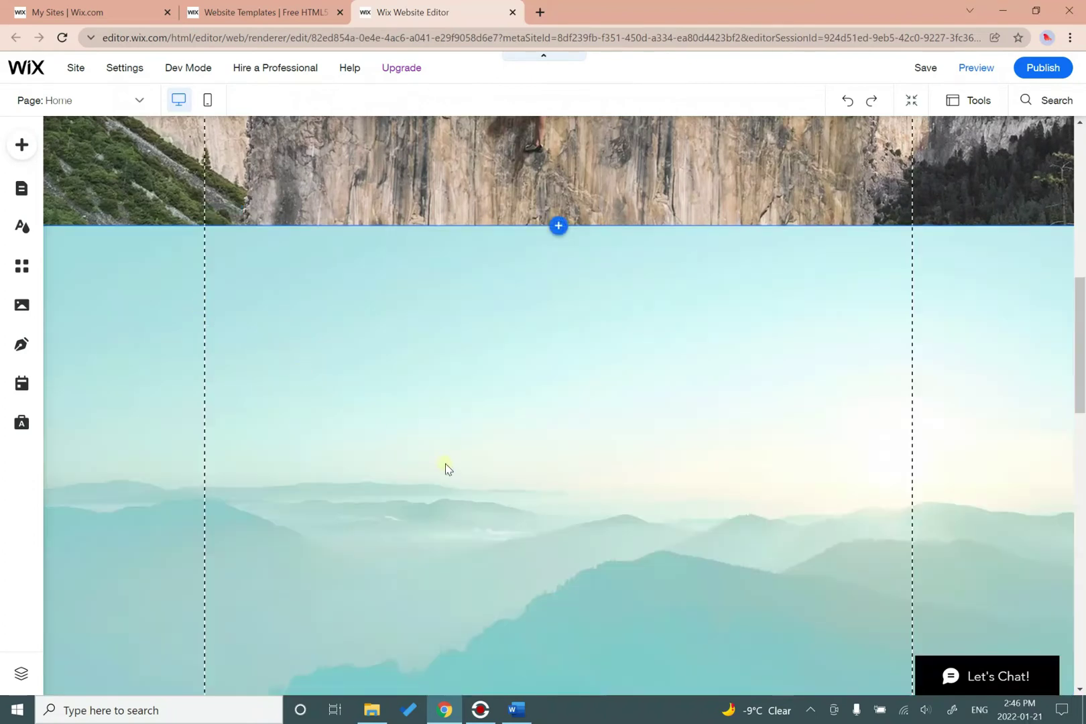
pyautogui.scroll(-5, 444, 469)
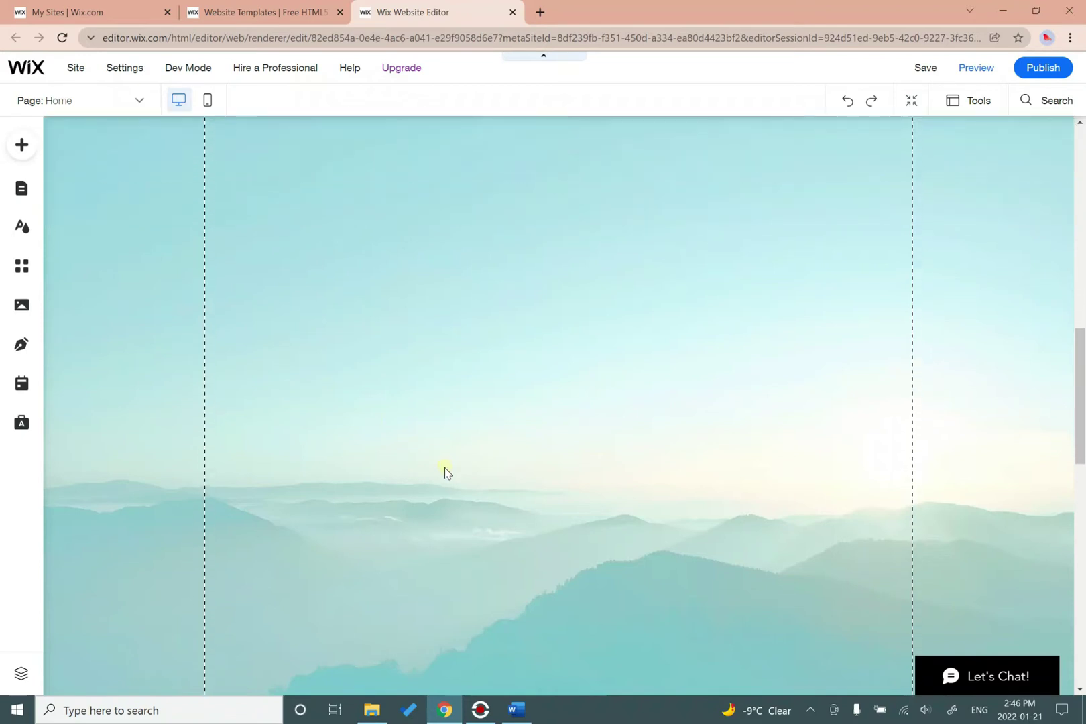
pyautogui.scroll(-7, 445, 471)
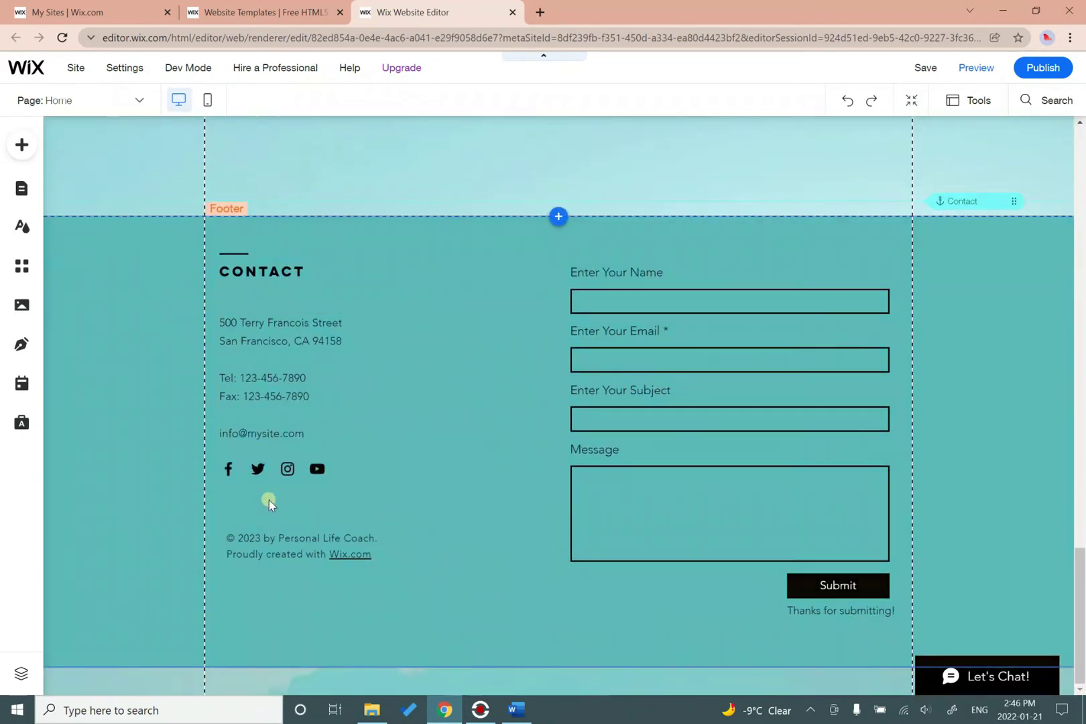
# Delete the Contact anchor and everything in the footer: heading, details, social icons, form.
pyautogui.click(512, 605)
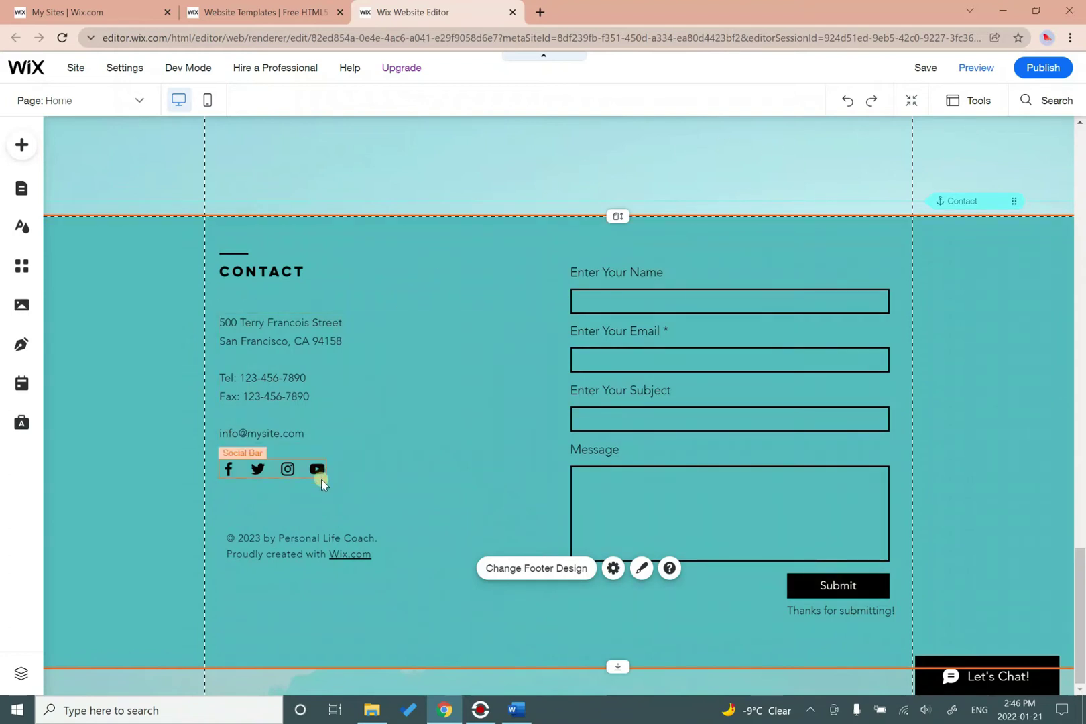
pyautogui.click(344, 616)
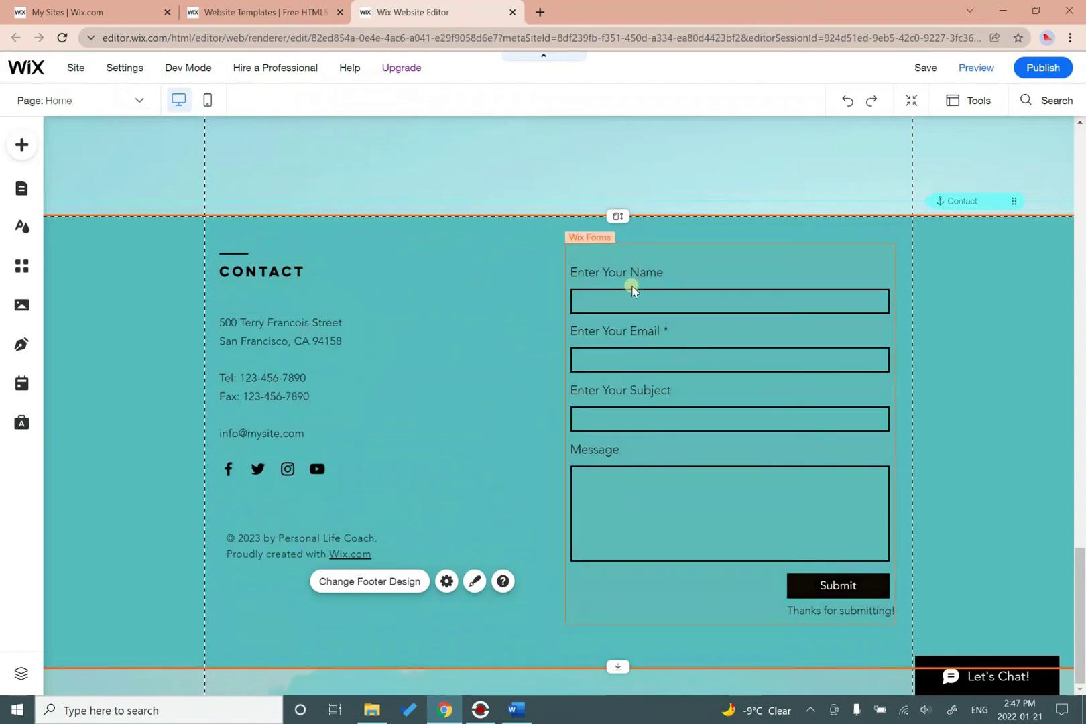
pyautogui.rightClick(950, 201)
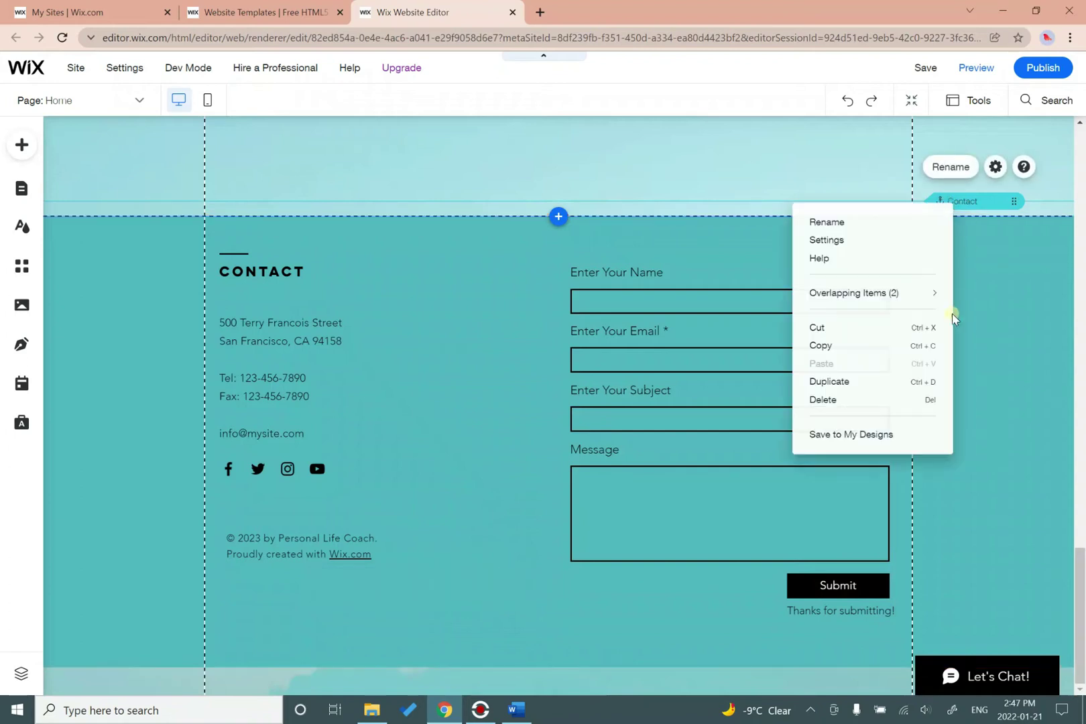
pyautogui.click(843, 401)
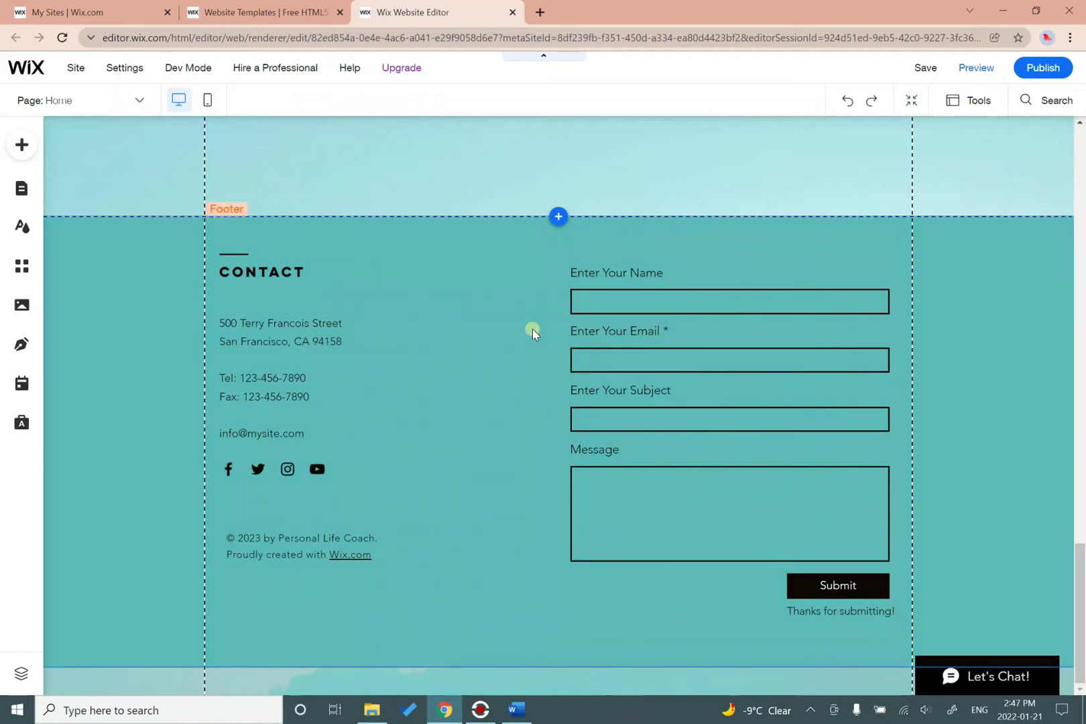
pyautogui.moveTo(213, 224); pyautogui.dragTo(901, 647)
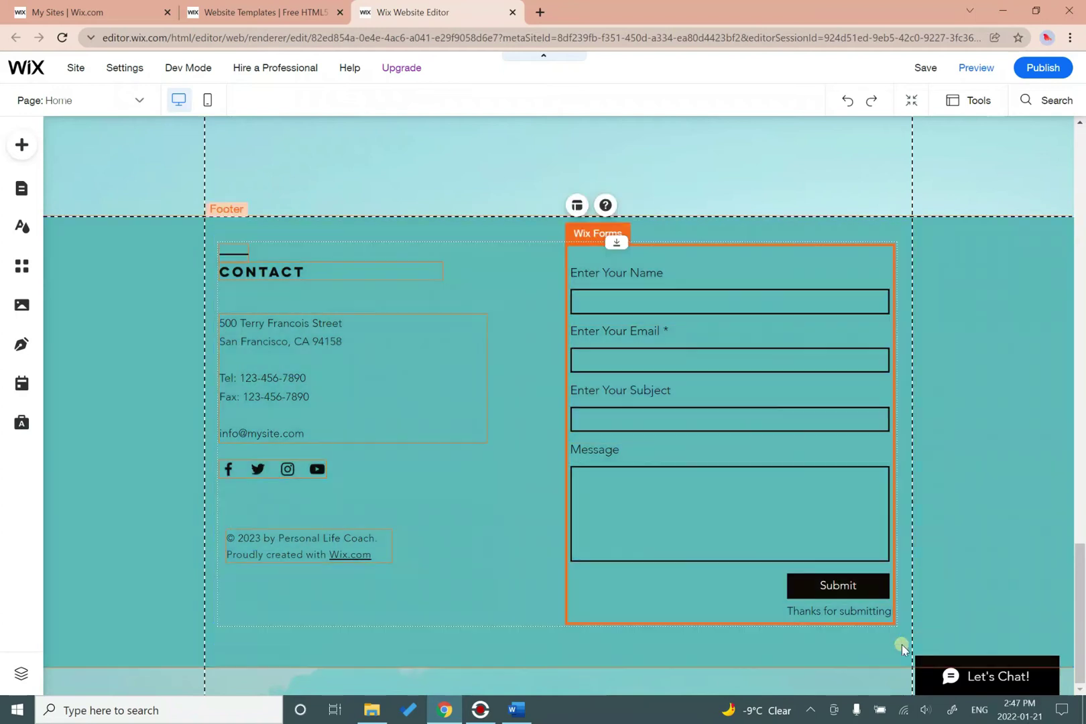
pyautogui.press('Delete')
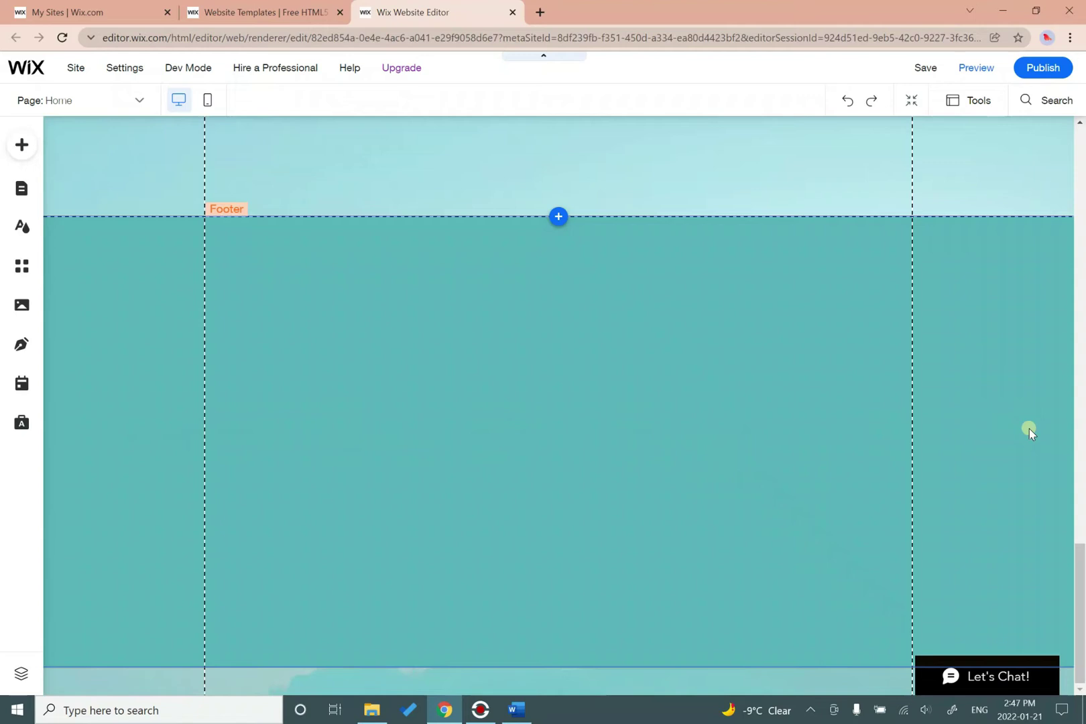
# Add a Heading 2 text box from the Text elements and move it into the footer.
pyautogui.click(22, 153)
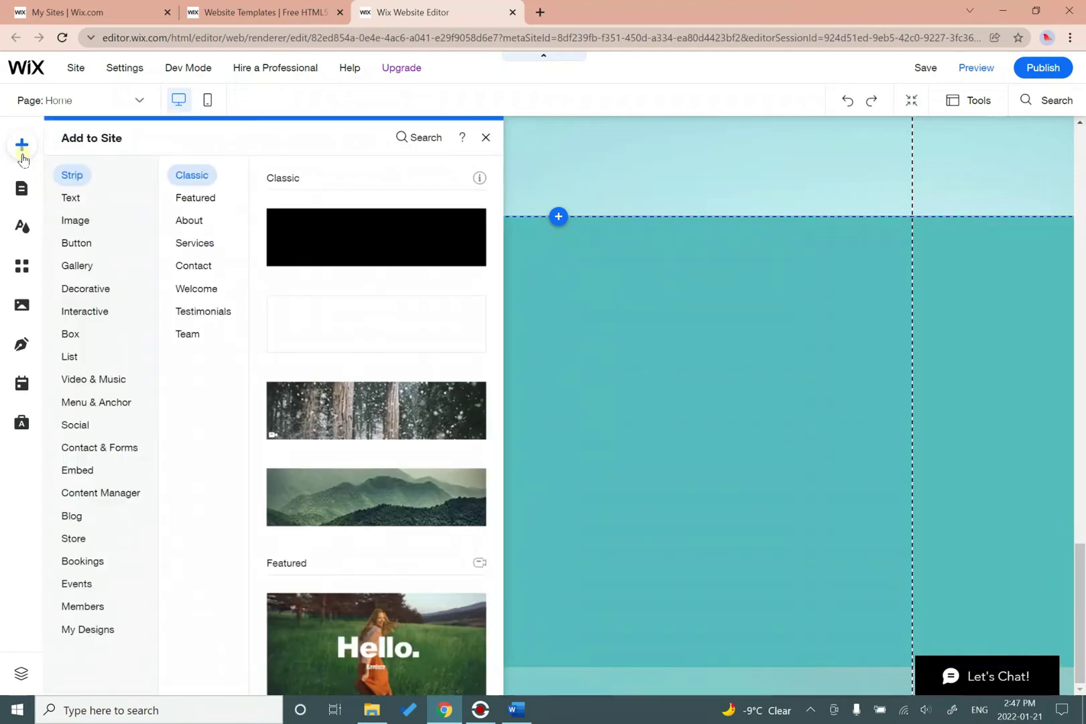
pyautogui.click(70, 206)
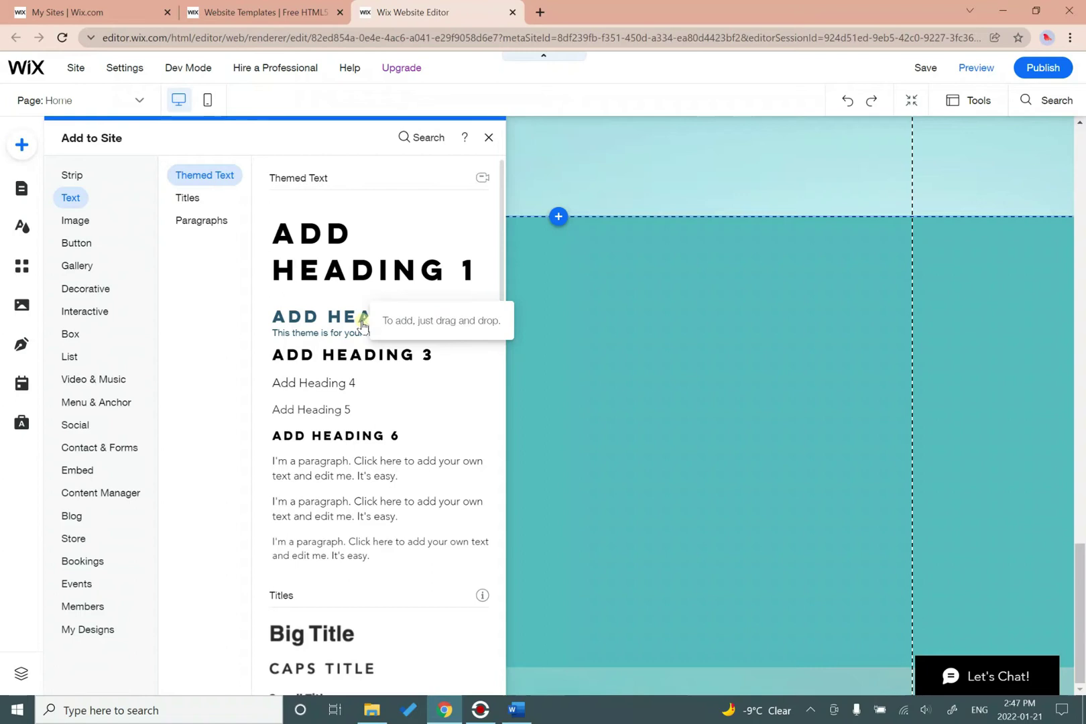
pyautogui.moveTo(362, 325); pyautogui.dragTo(614, 419)
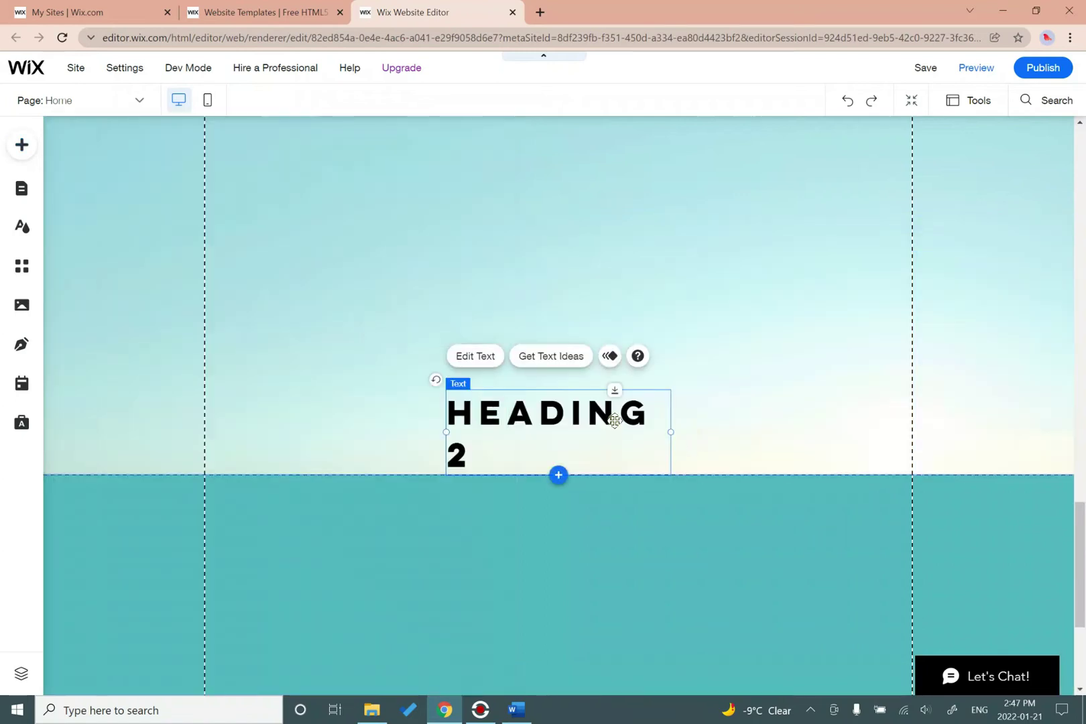
pyautogui.scroll(-4, 614, 419)
pyautogui.scroll(1, 577, 215)
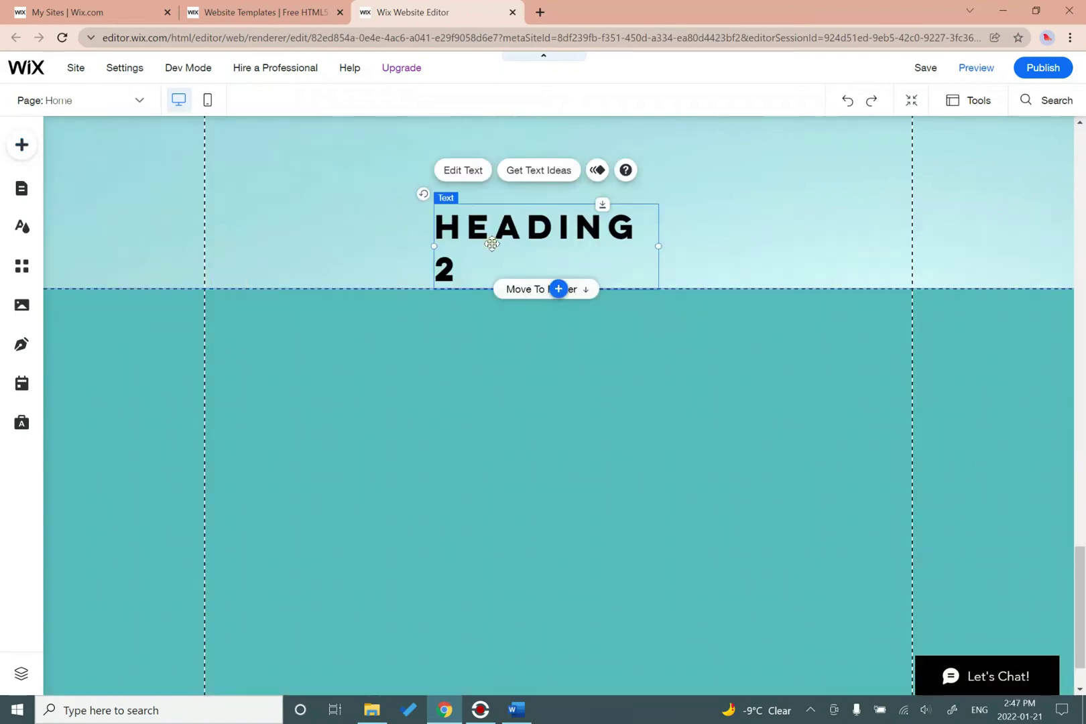
pyautogui.moveTo(494, 240); pyautogui.dragTo(521, 236)
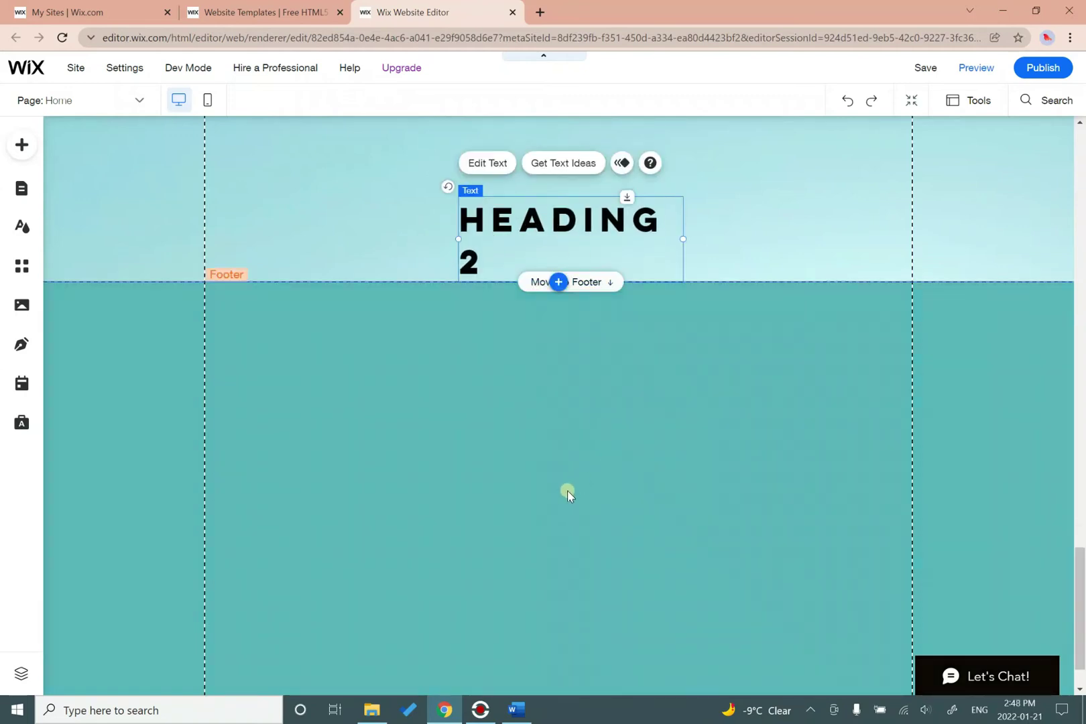
pyautogui.click(602, 282)
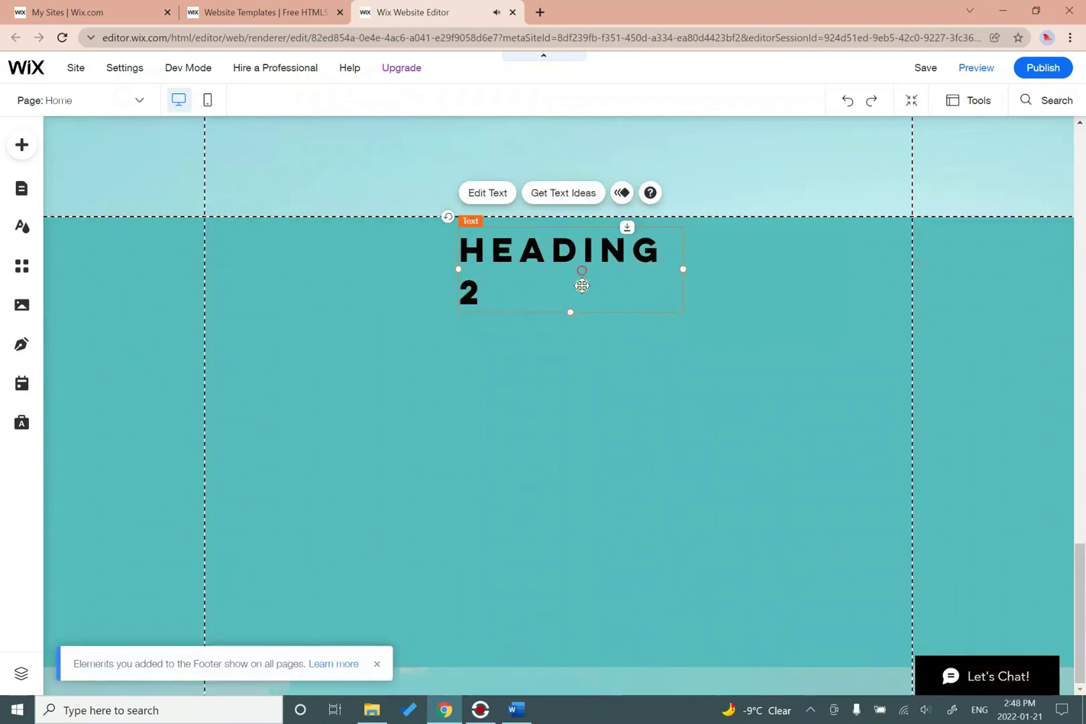
pyautogui.moveTo(558, 275); pyautogui.dragTo(477, 322)
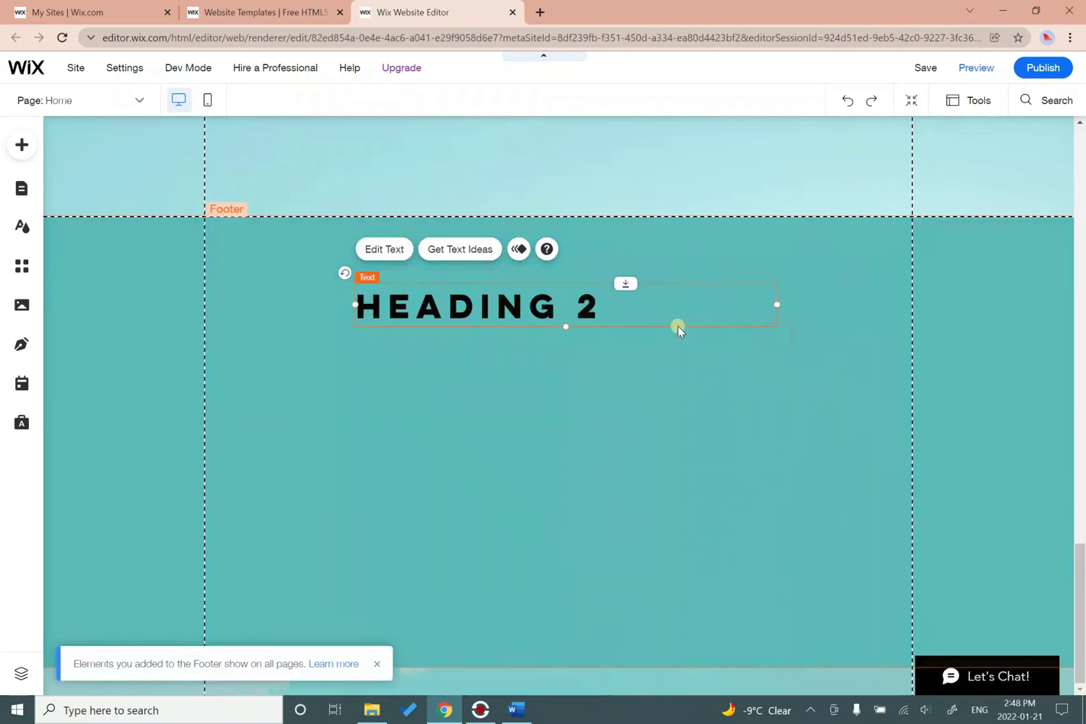
# Replace the placeholder with the pasted quote 'DO SOMETHING TODAY THAT YOUR FUTURE SELF WILL THANK YOU FOR.' and widen its box.
pyautogui.doubleClick(607, 311)
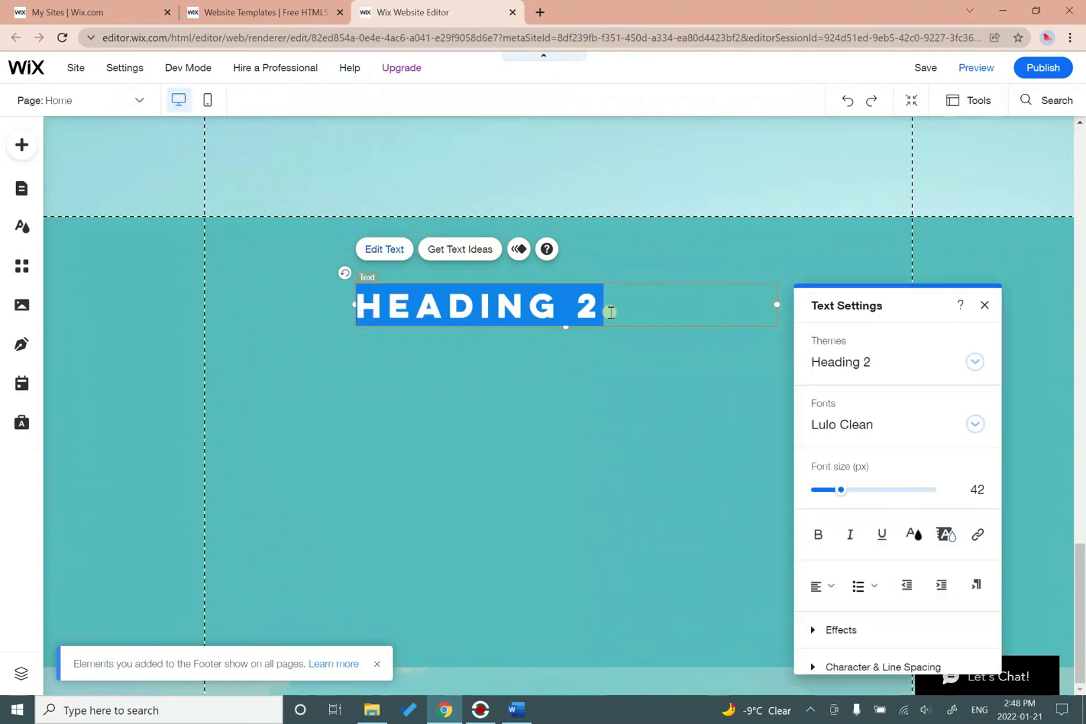
pyautogui.press('BackSpace')
pyautogui.write('"')
pyautogui.write('DO SOMETHING TODAY THAT YOUR FUTURE SELF WILL THANK YOU FOR."')
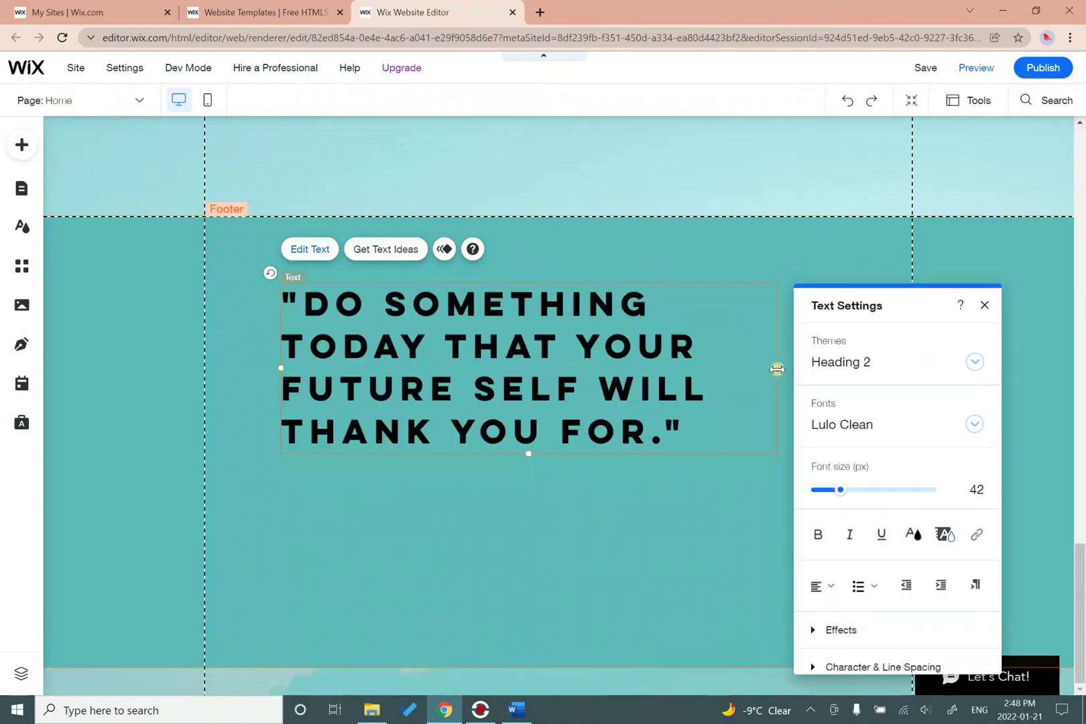
pyautogui.moveTo(762, 378); pyautogui.dragTo(838, 365)
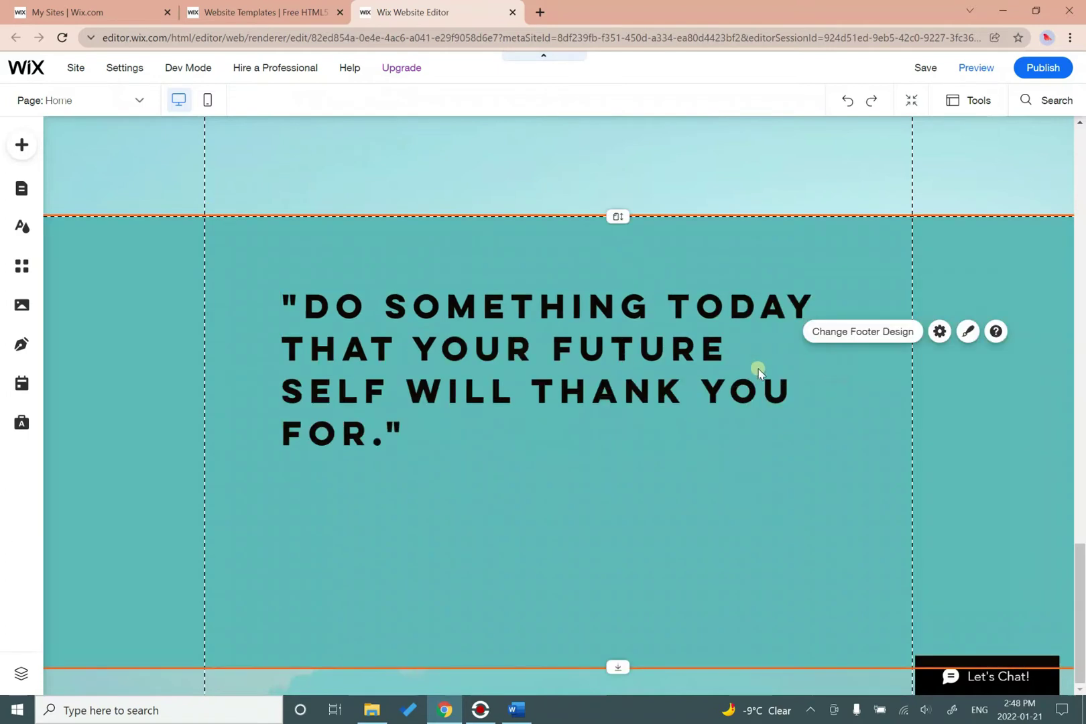
# Center-align all the quote text and set its font size to 34 px.
pyautogui.click(708, 375)
pyautogui.doubleClick(708, 375)
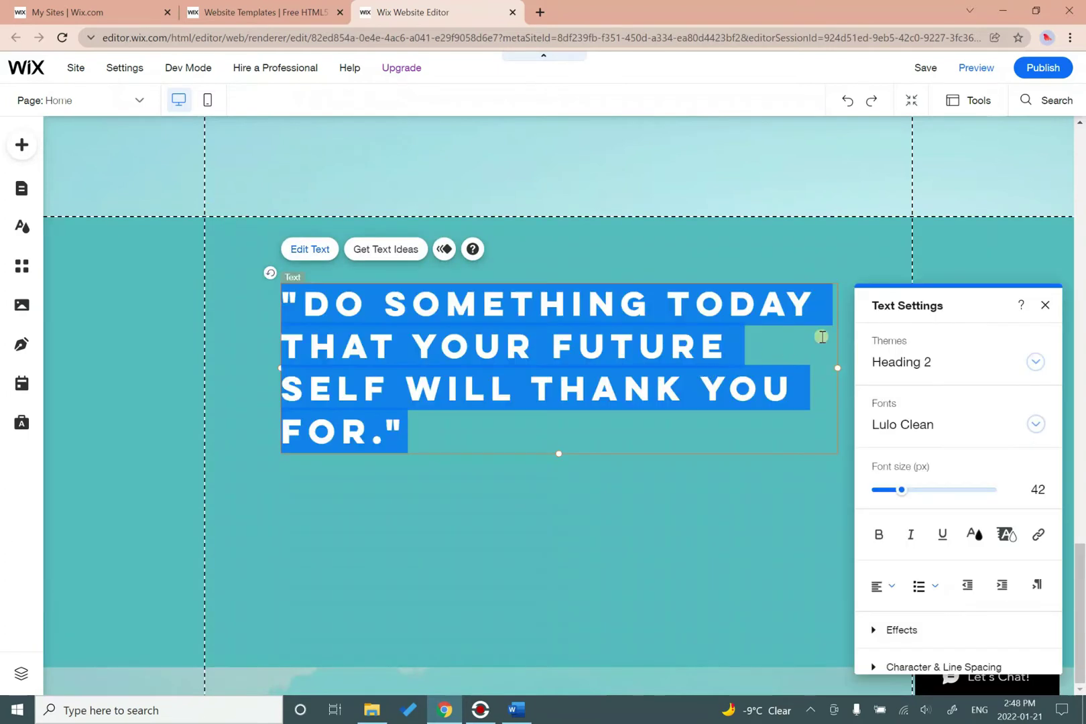
pyautogui.click(717, 424)
pyautogui.moveTo(621, 434); pyautogui.dragTo(260, 298)
pyautogui.click(892, 587)
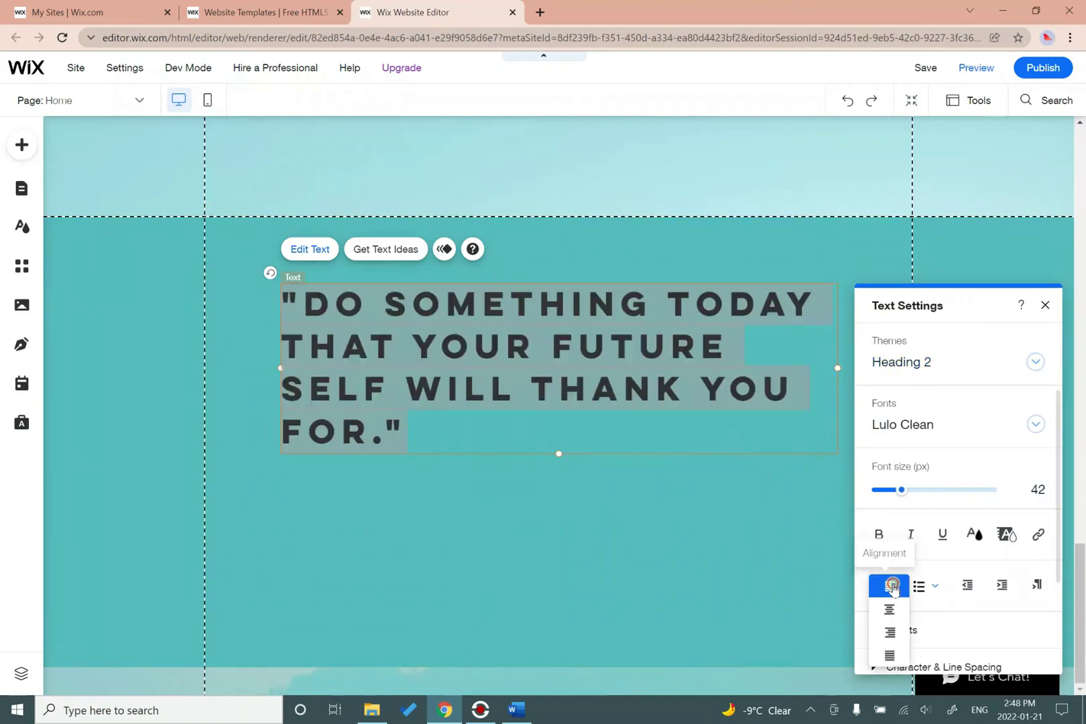
pyautogui.click(888, 611)
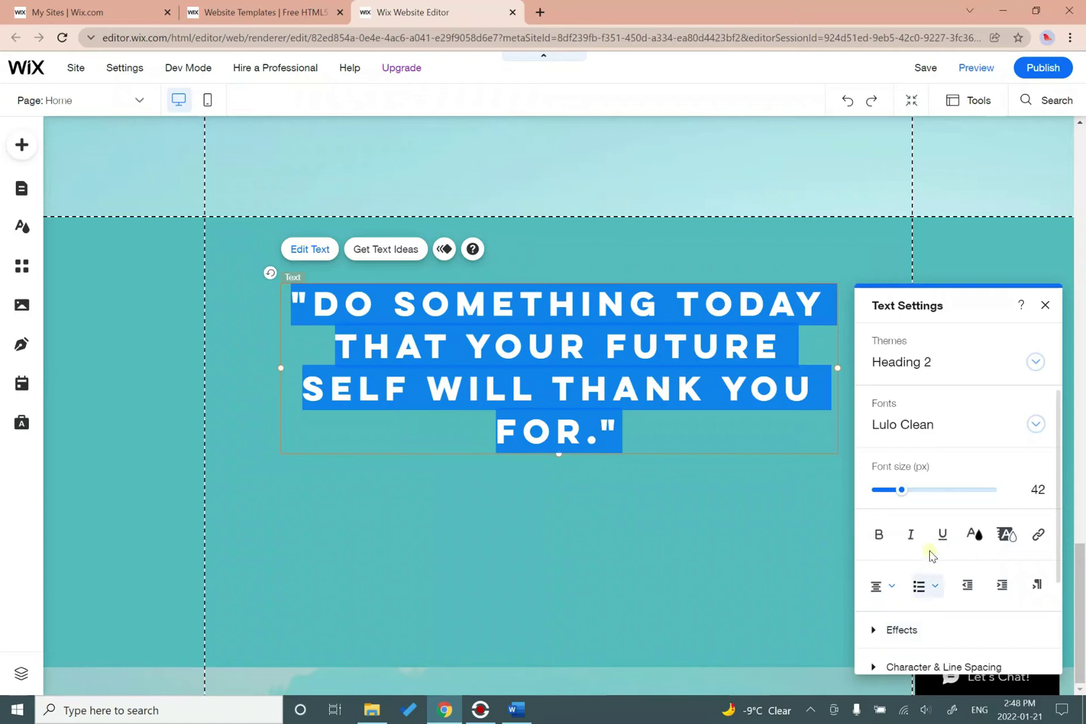
pyautogui.moveTo(901, 489); pyautogui.dragTo(895, 490)
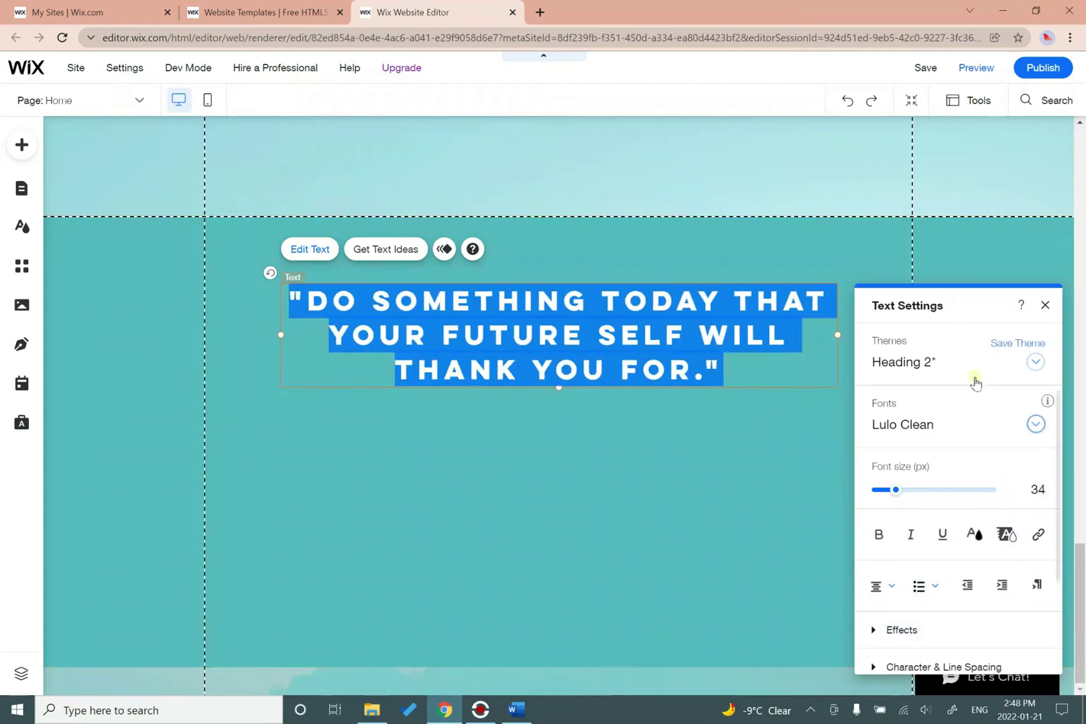
pyautogui.scroll(-2, 972, 514)
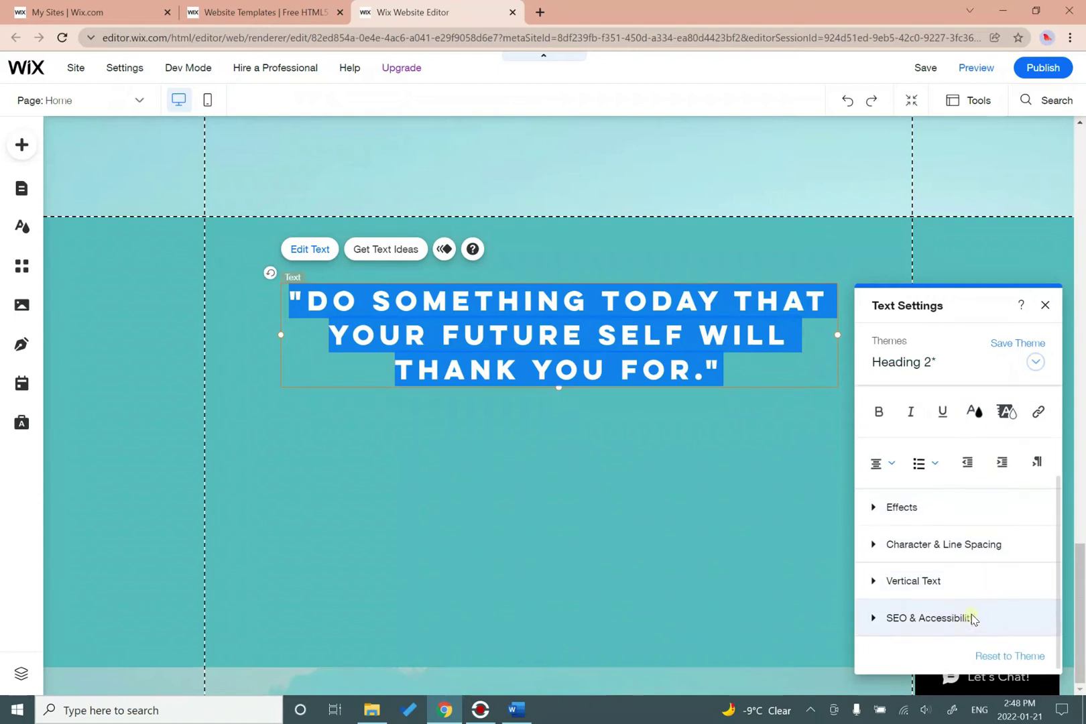
pyautogui.scroll(2, 971, 615)
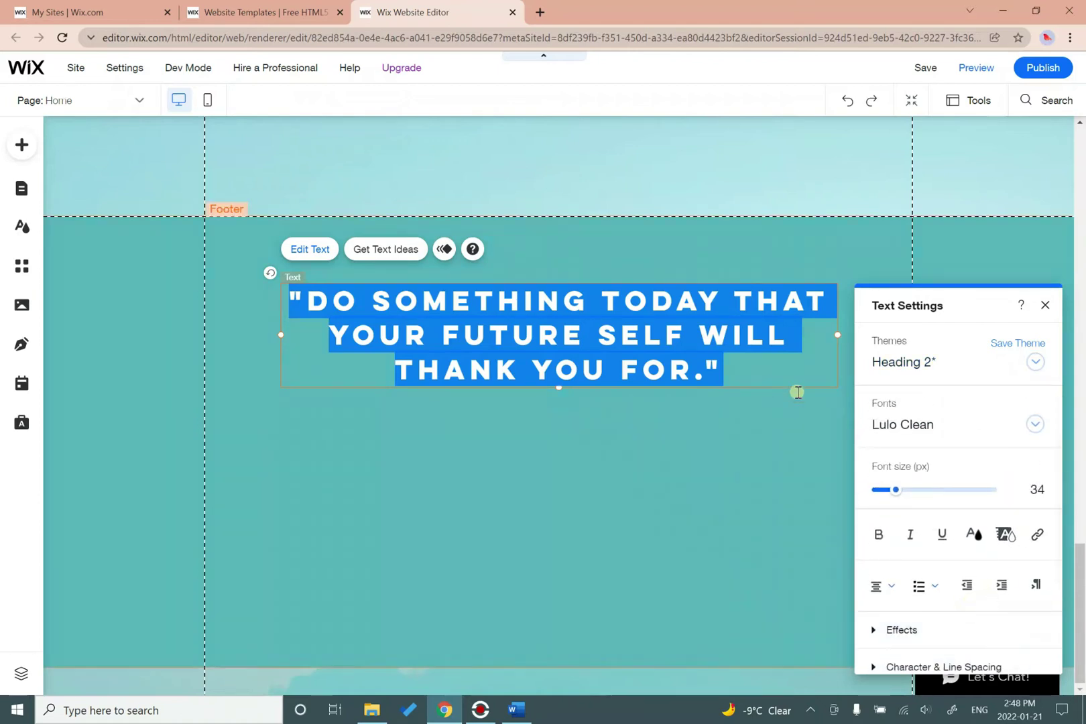
pyautogui.click(1045, 305)
# Nudge the quote box up and shorten the footer strip around it.
pyautogui.moveTo(669, 360); pyautogui.dragTo(668, 328)
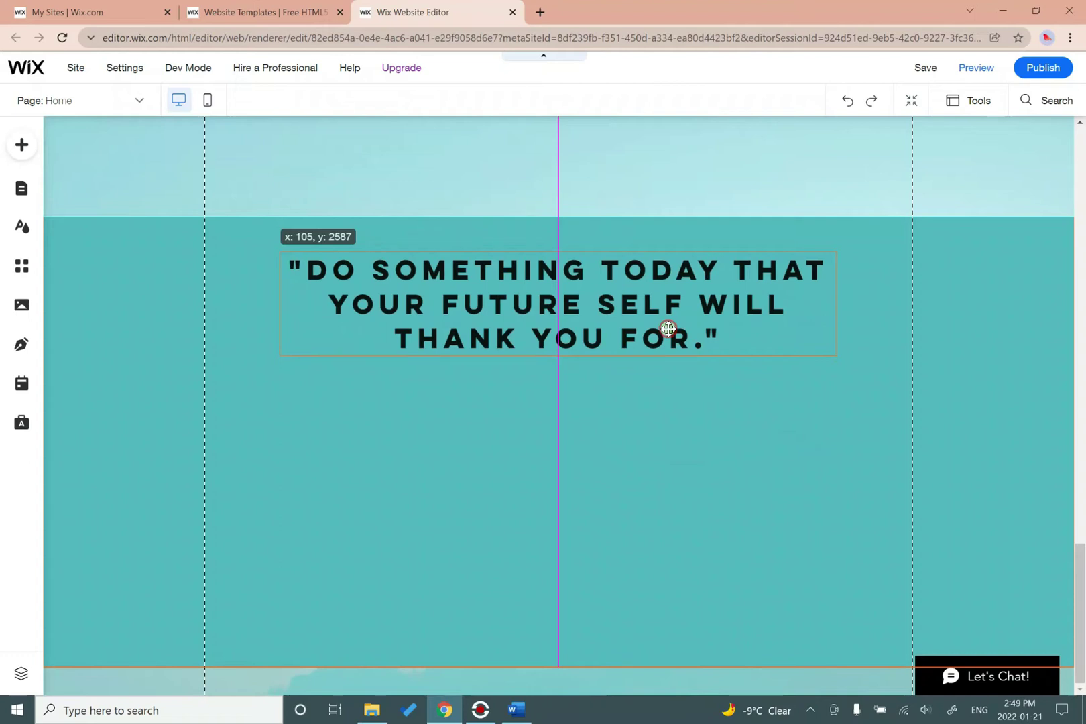
pyautogui.click(660, 550)
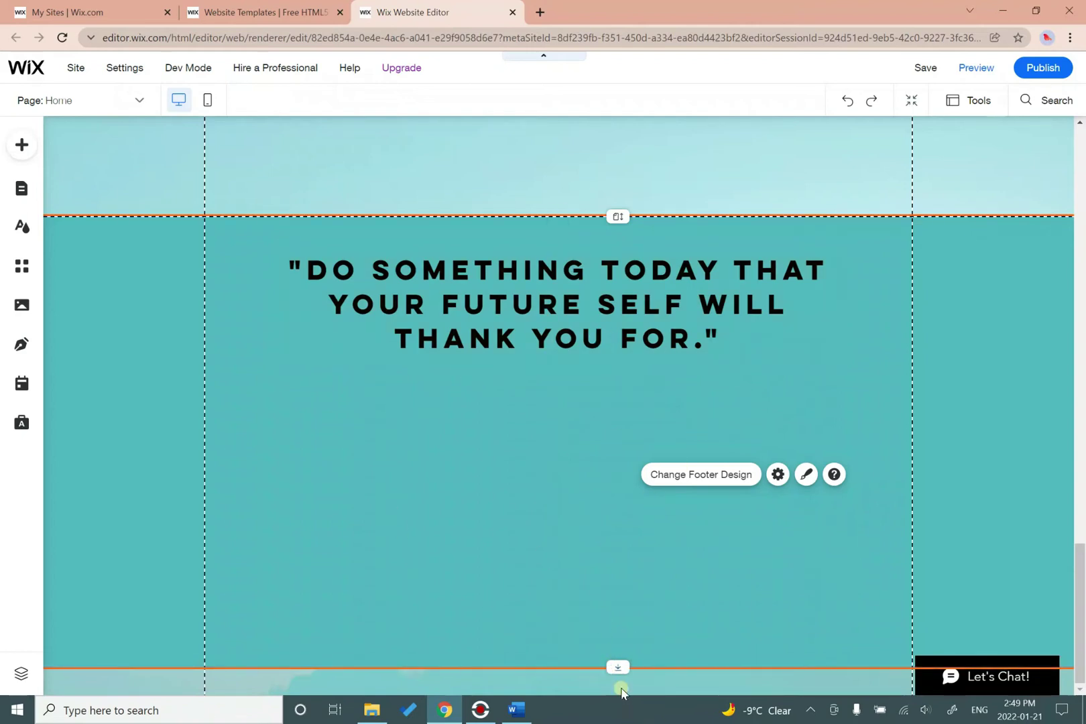
pyautogui.moveTo(622, 668); pyautogui.dragTo(632, 435)
pyautogui.click(829, 612)
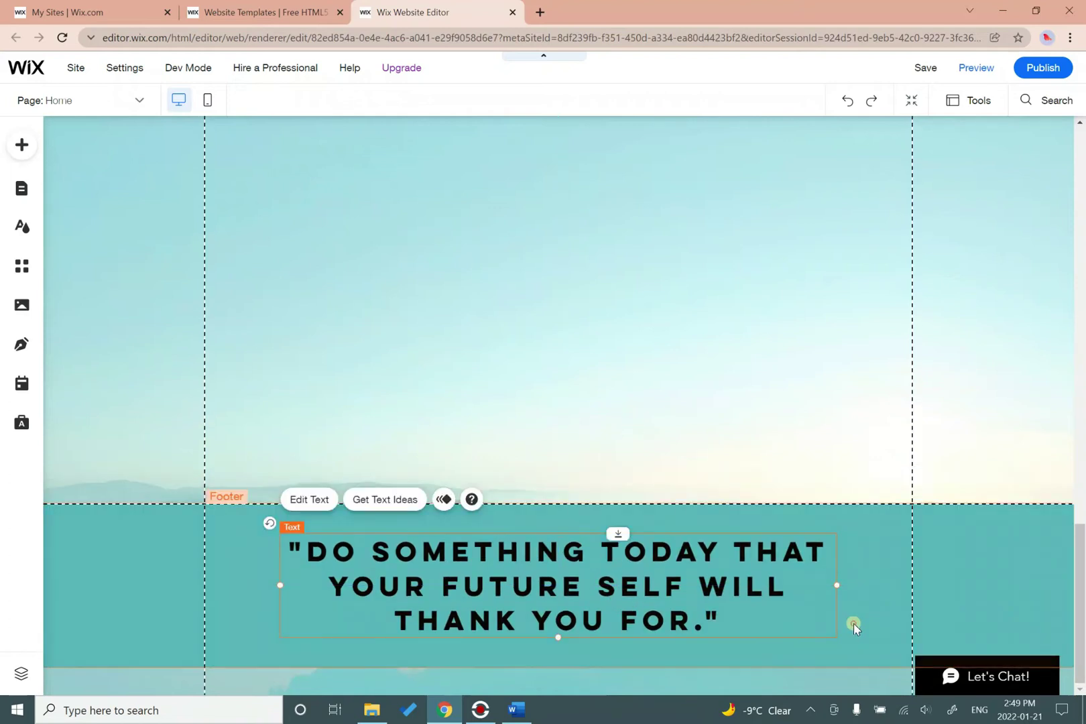
pyautogui.click(853, 623)
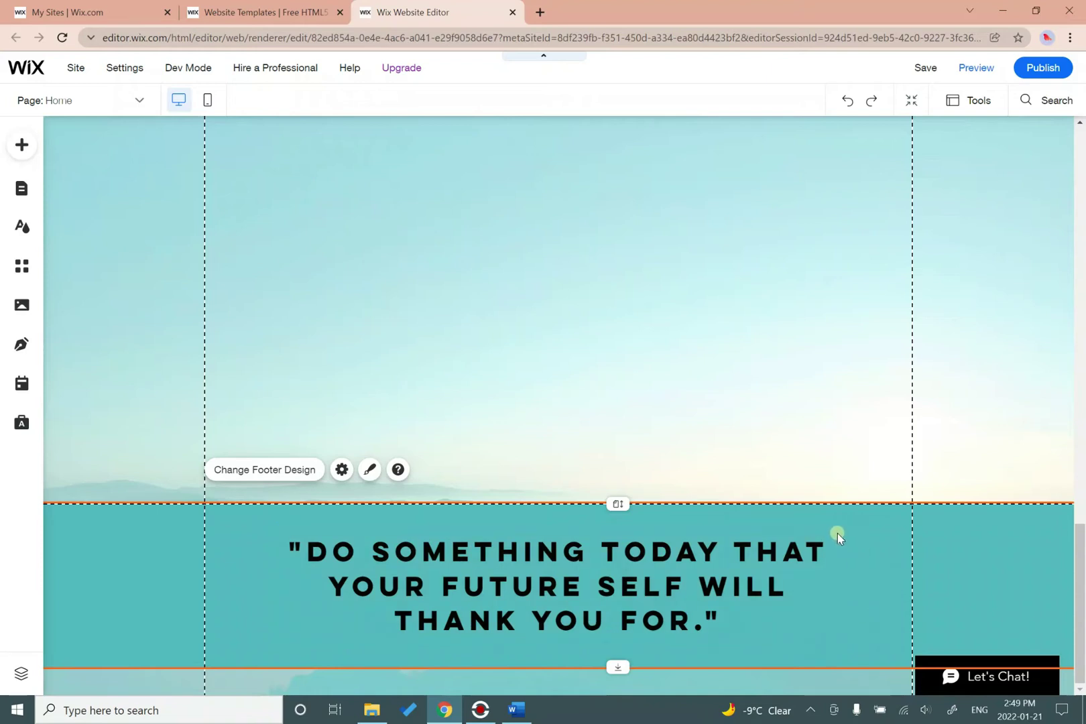
# Scroll up and down the page to review the tightened footer.
pyautogui.scroll(10, 837, 533)
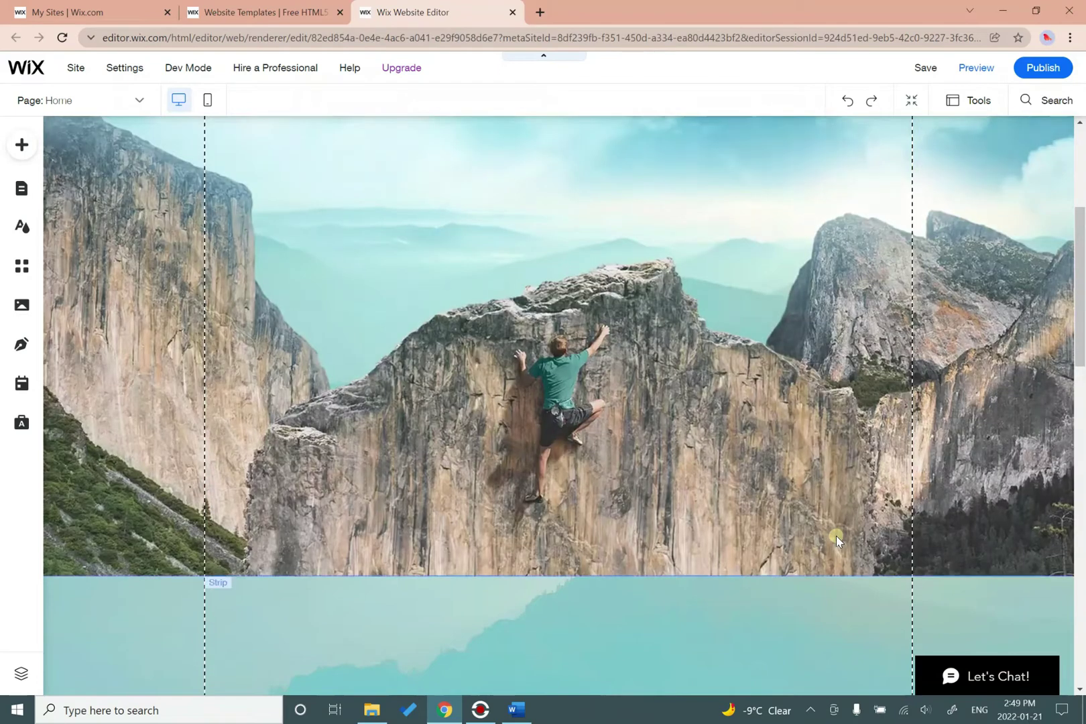
pyautogui.scroll(4, 835, 536)
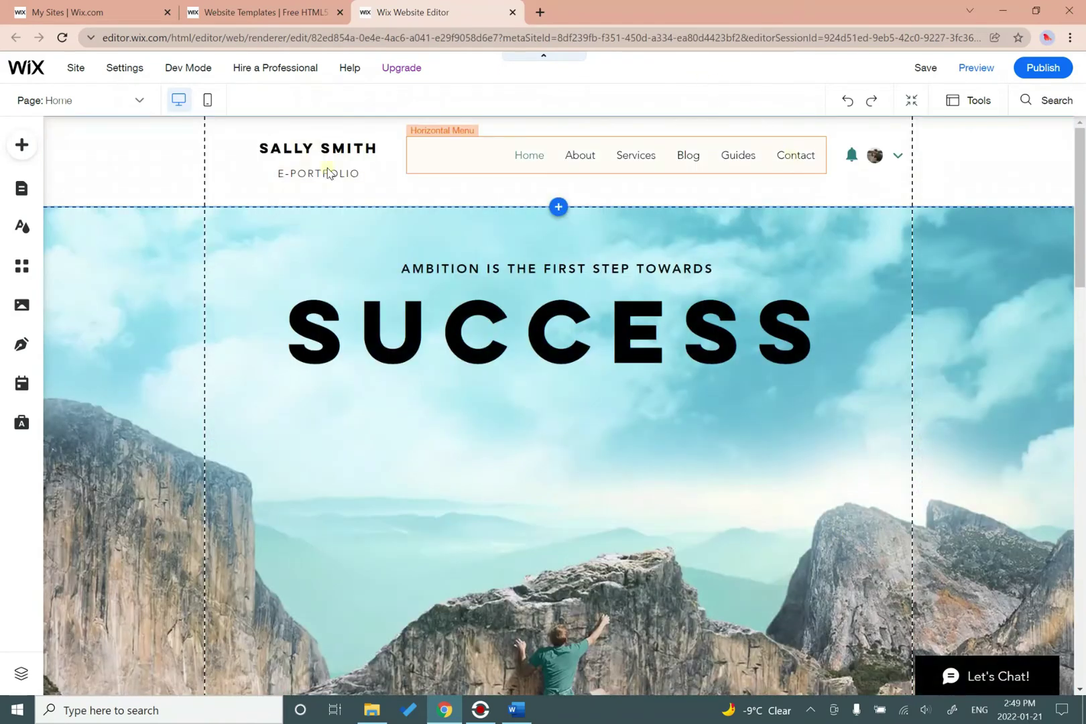
pyautogui.scroll(-5, 474, 520)
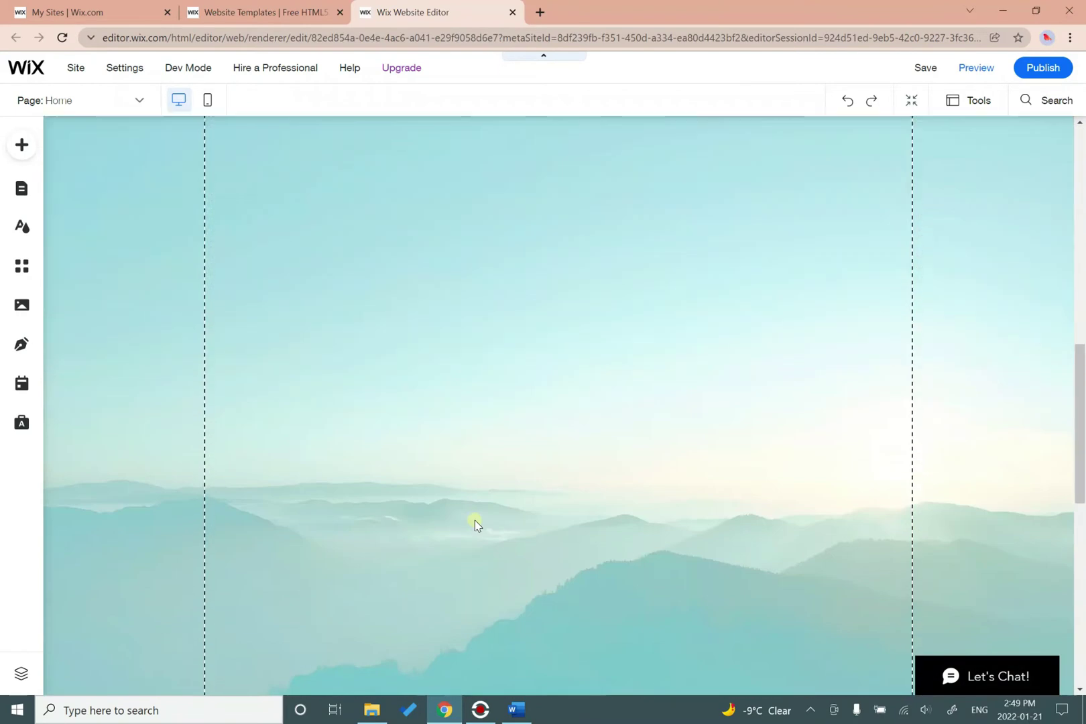
pyautogui.scroll(-3, 474, 520)
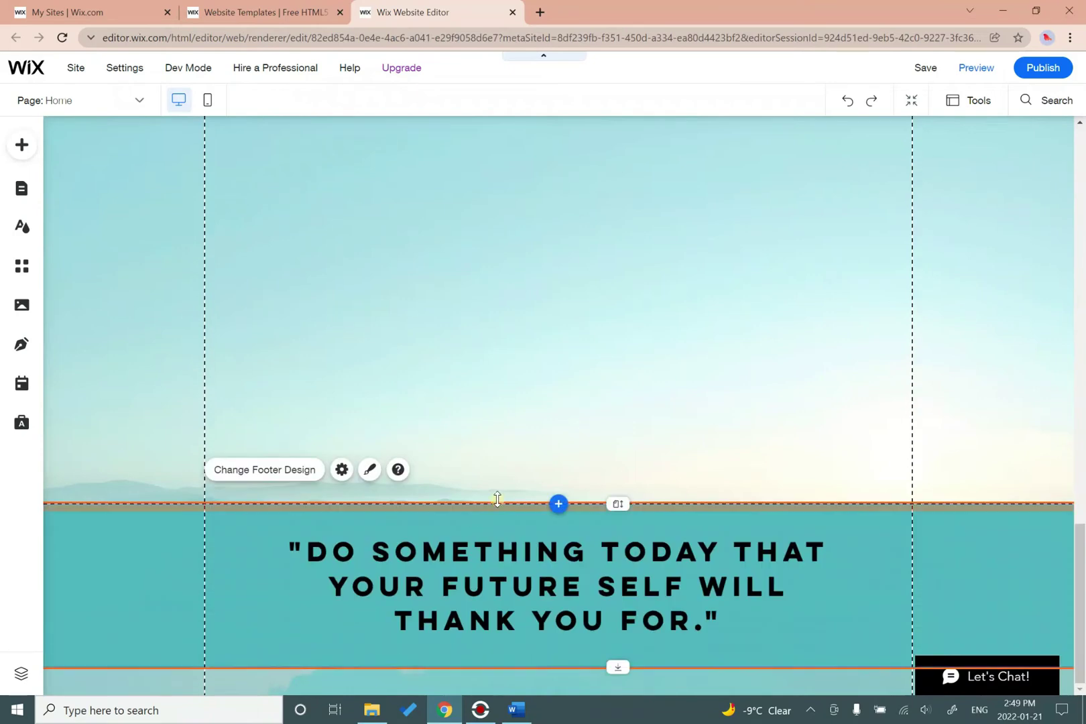
pyautogui.scroll(3, 497, 498)
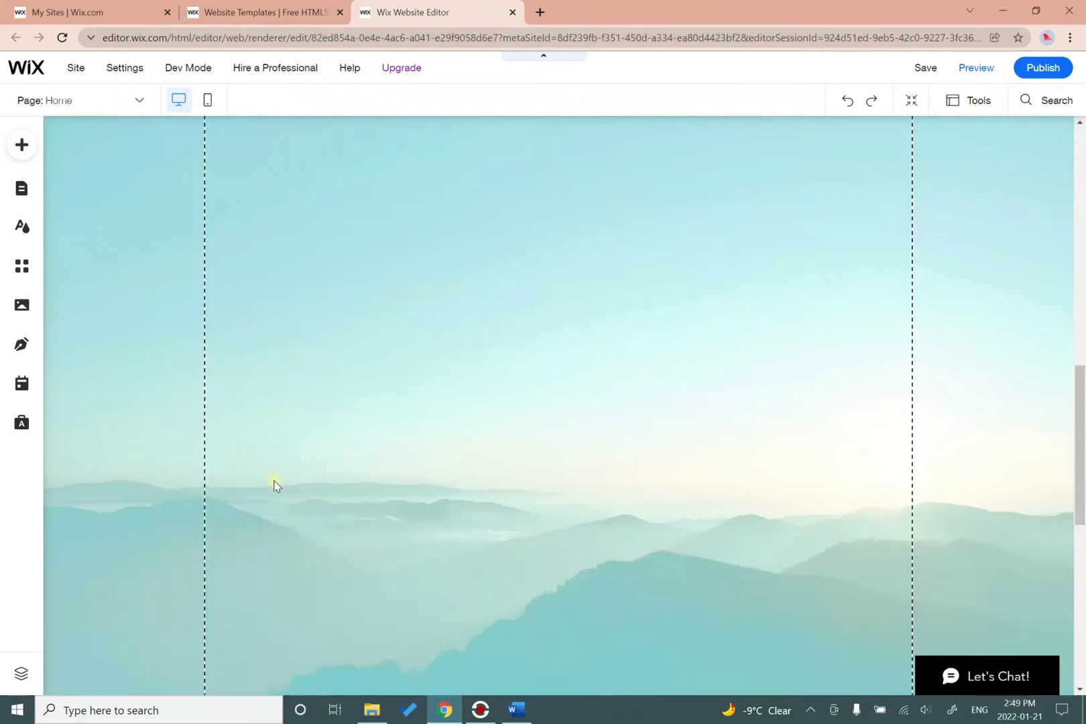
pyautogui.scroll(-3, 600, 516)
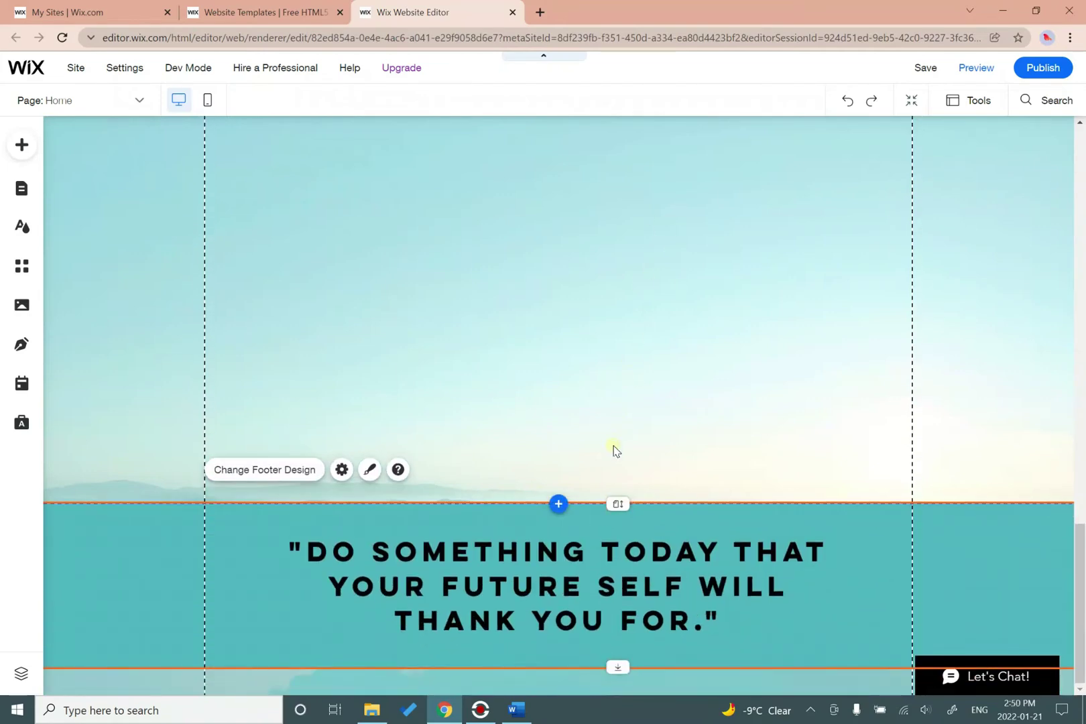
pyautogui.scroll(10, 616, 451)
pyautogui.scroll(-6, 617, 455)
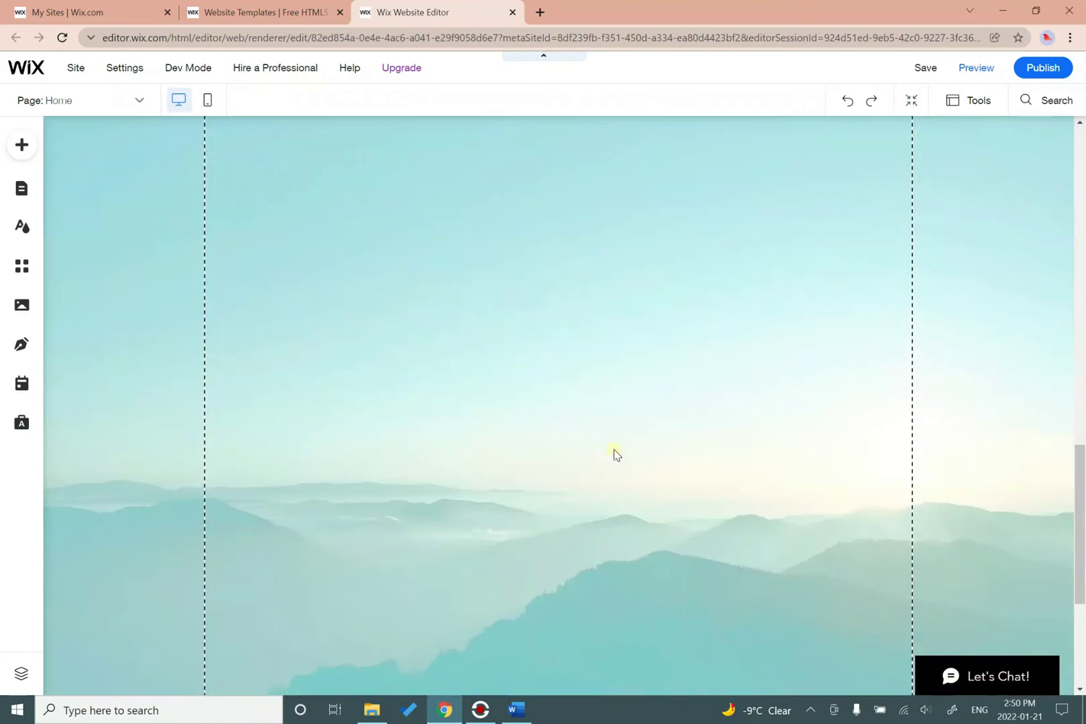
pyautogui.scroll(-3, 615, 454)
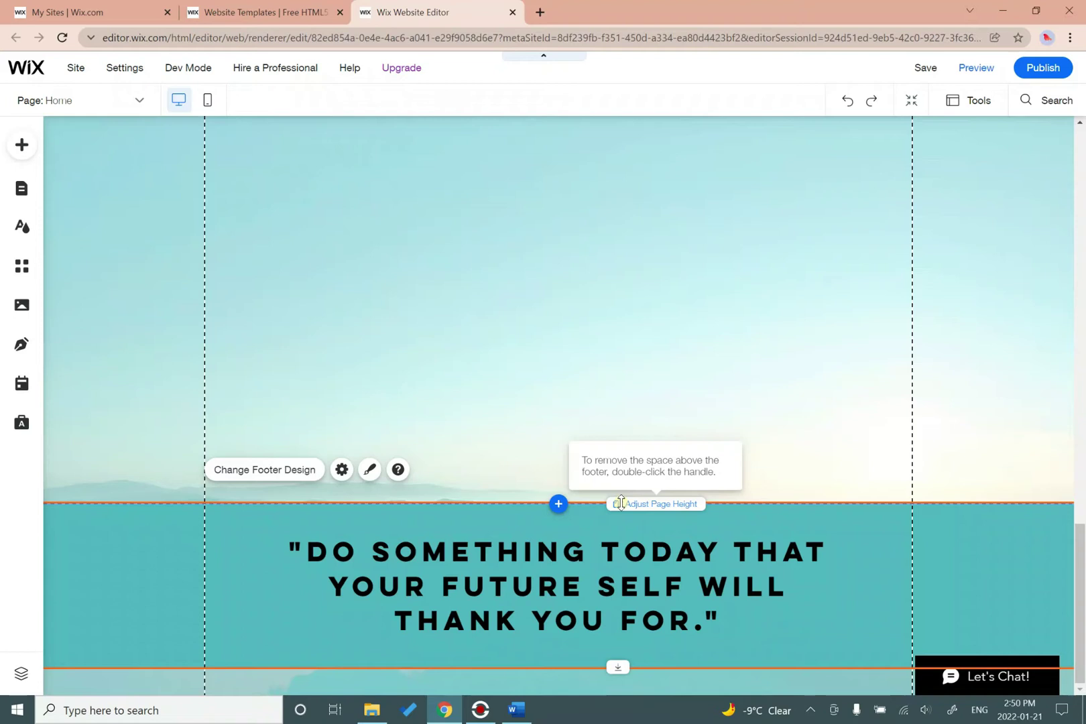
# Cut the empty misty-mountain strip down to about 226 px, undoing the Adjust Page Height change.
pyautogui.doubleClick(620, 503)
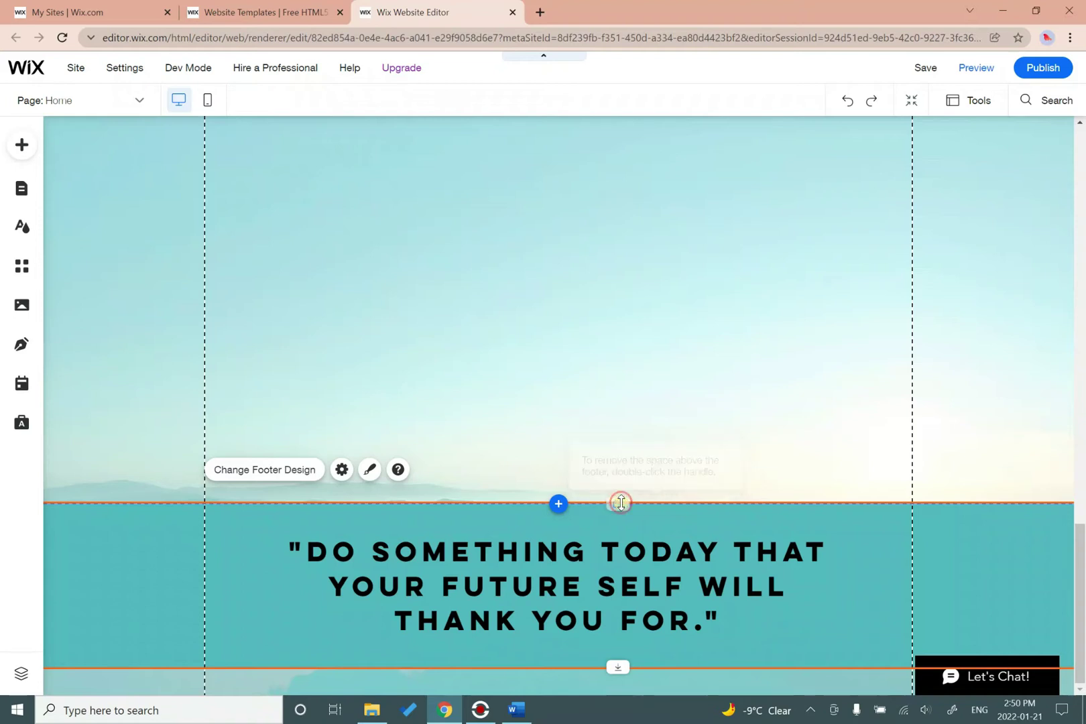
pyautogui.scroll(5, 627, 502)
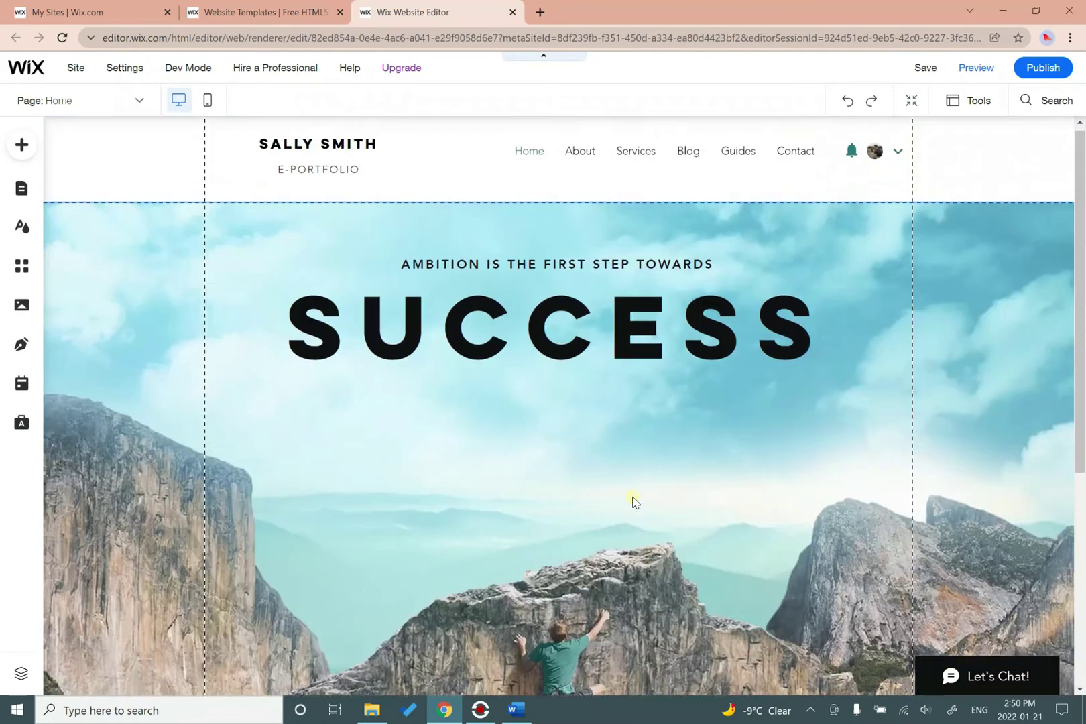
pyautogui.scroll(-5, 633, 501)
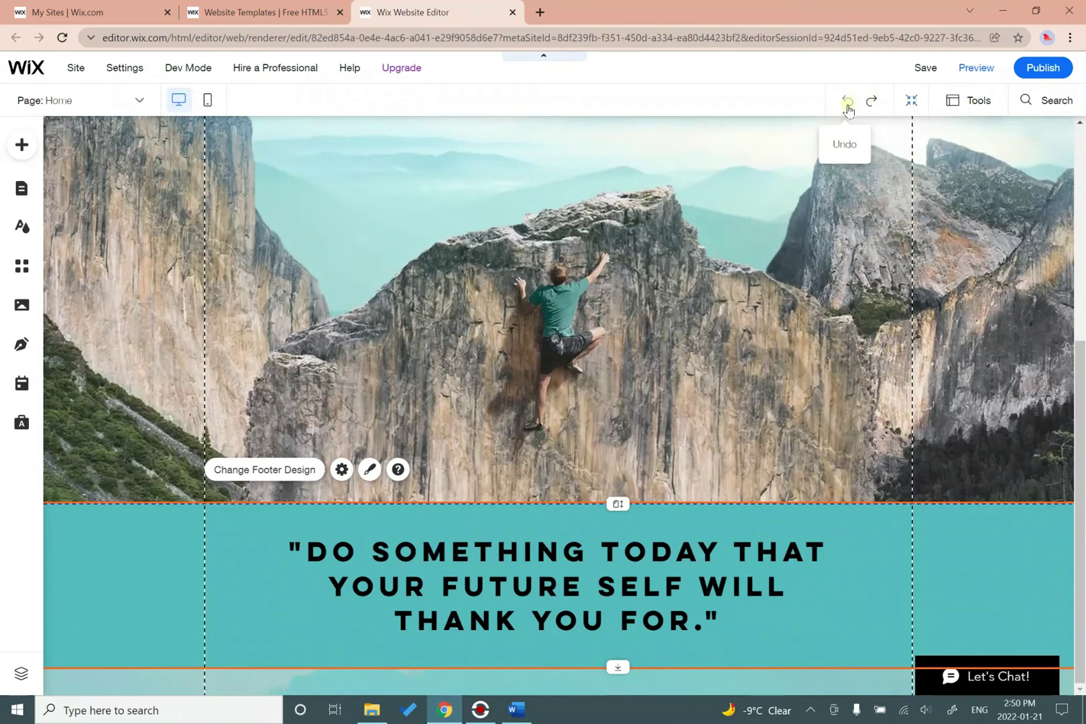
pyautogui.click(842, 104)
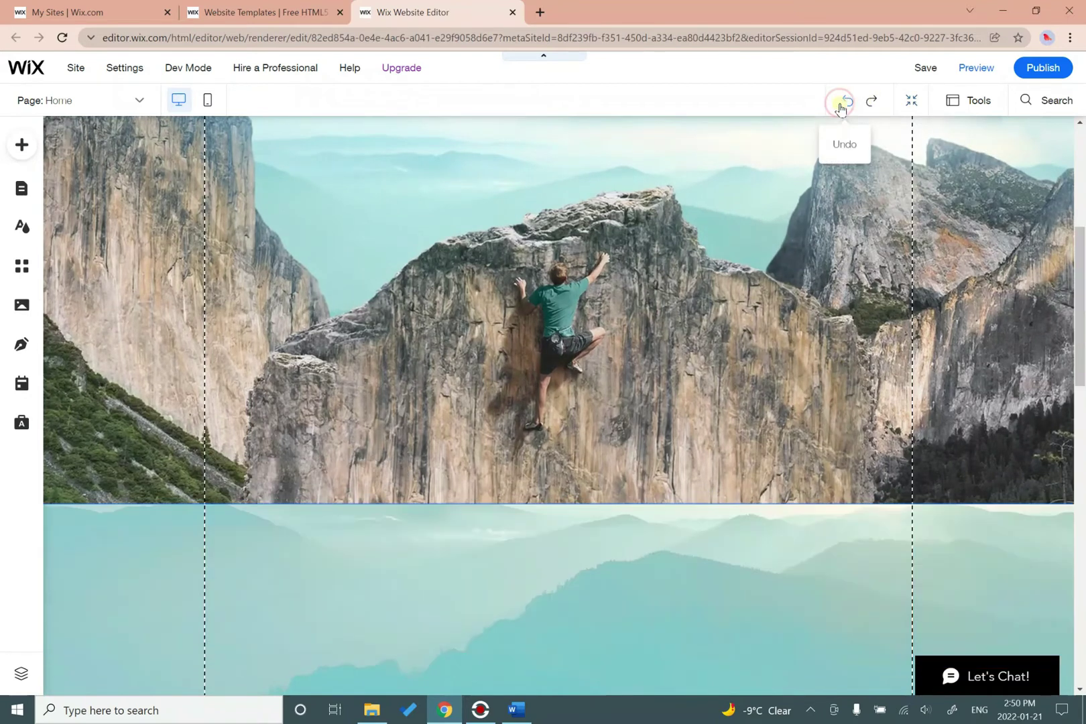
pyautogui.scroll(-5, 721, 542)
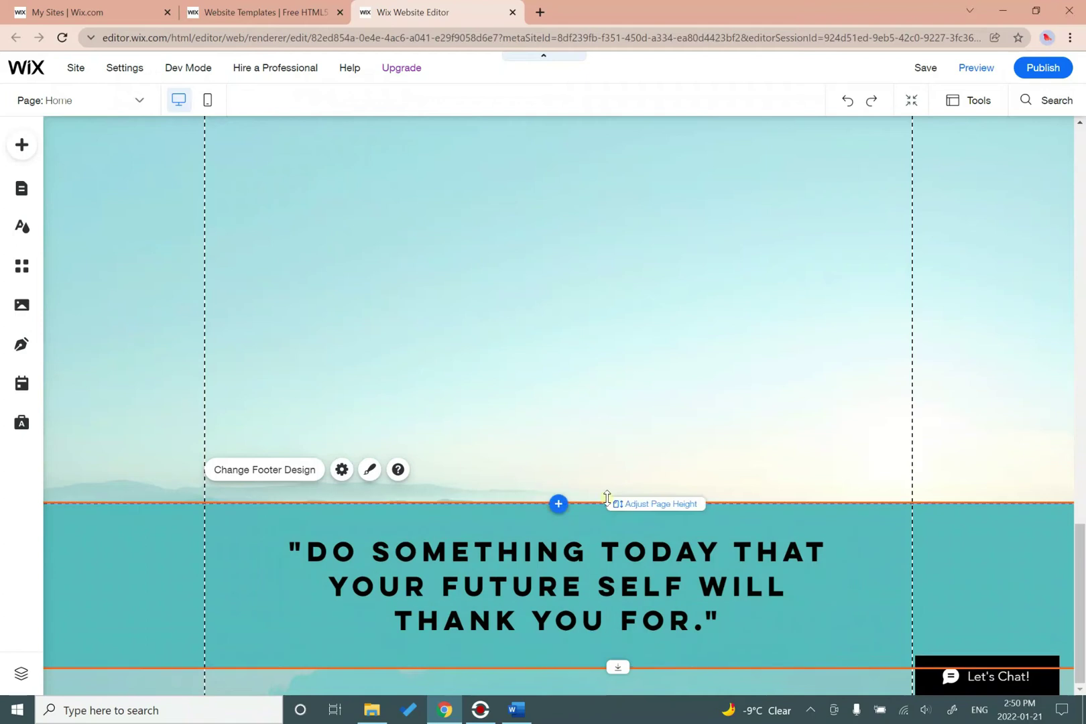
pyautogui.moveTo(612, 502)
pyautogui.mouseDown()
pyautogui.moveTo(628, 244)
pyautogui.moveTo(617, 504)
pyautogui.mouseUp()
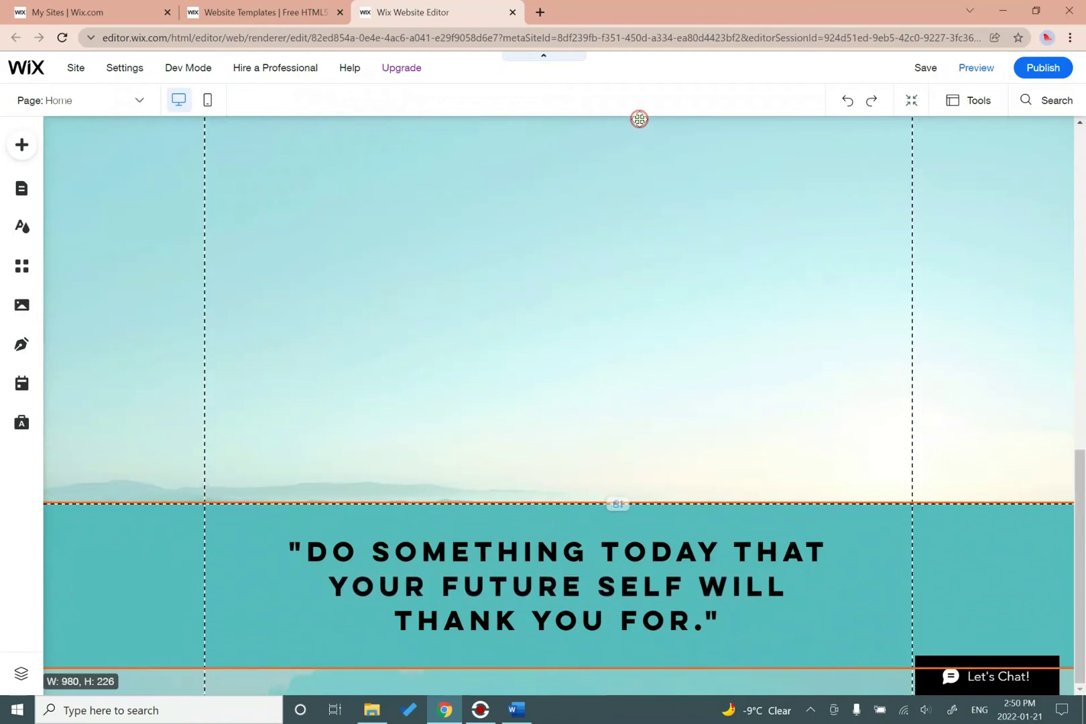
pyautogui.scroll(3, 670, 288)
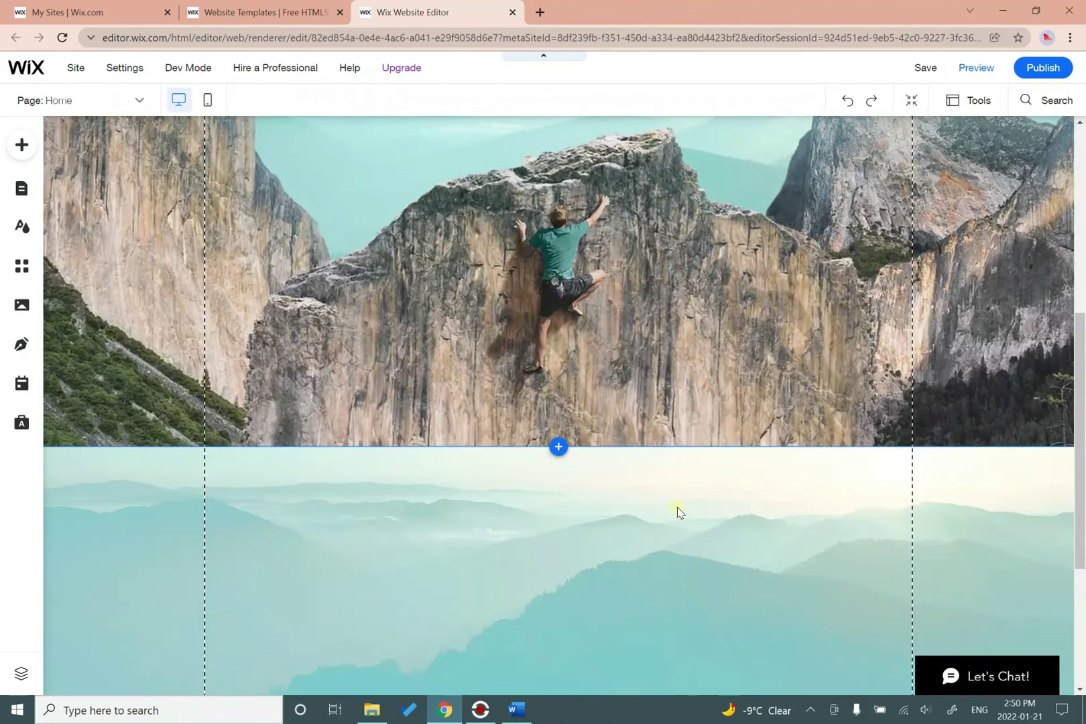
pyautogui.scroll(-4, 766, 511)
pyautogui.moveTo(620, 447); pyautogui.dragTo(627, 355)
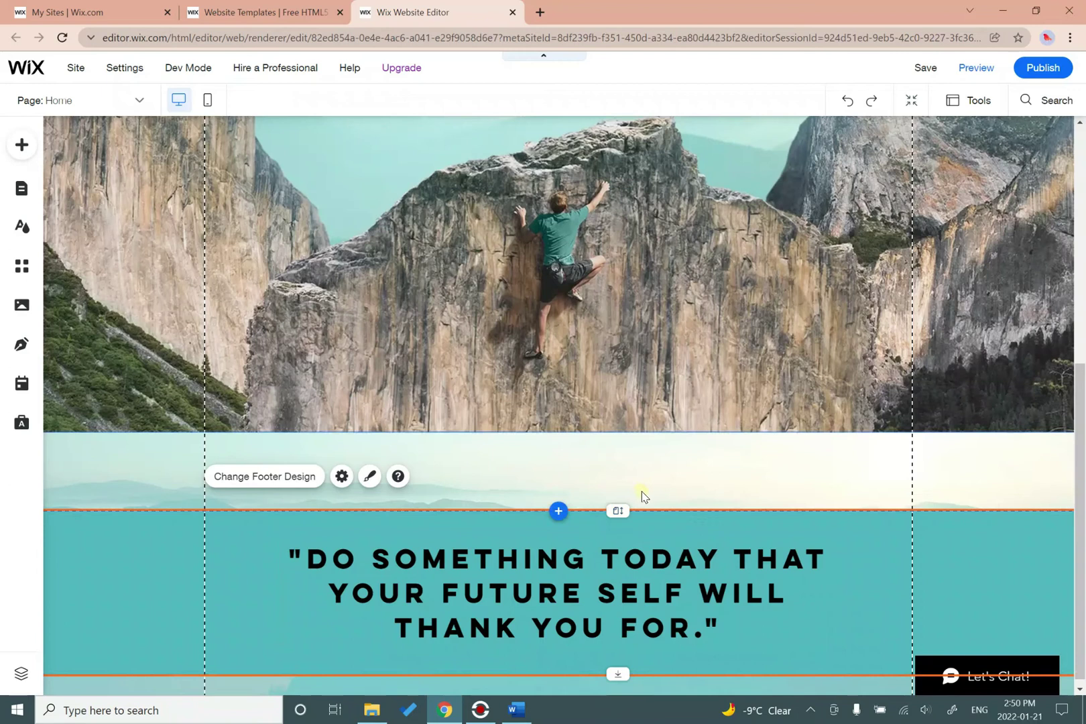
pyautogui.scroll(10, 644, 496)
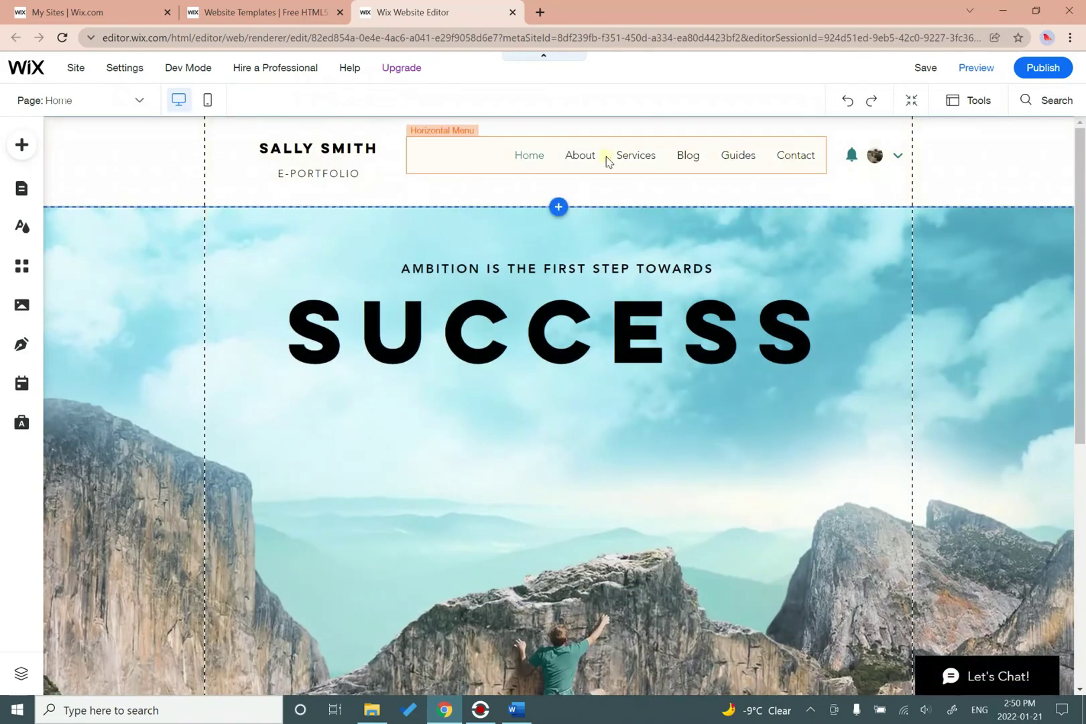
# Delete the Login Bar from the header, leaving only the logo and navigation menu.
pyautogui.click(875, 160)
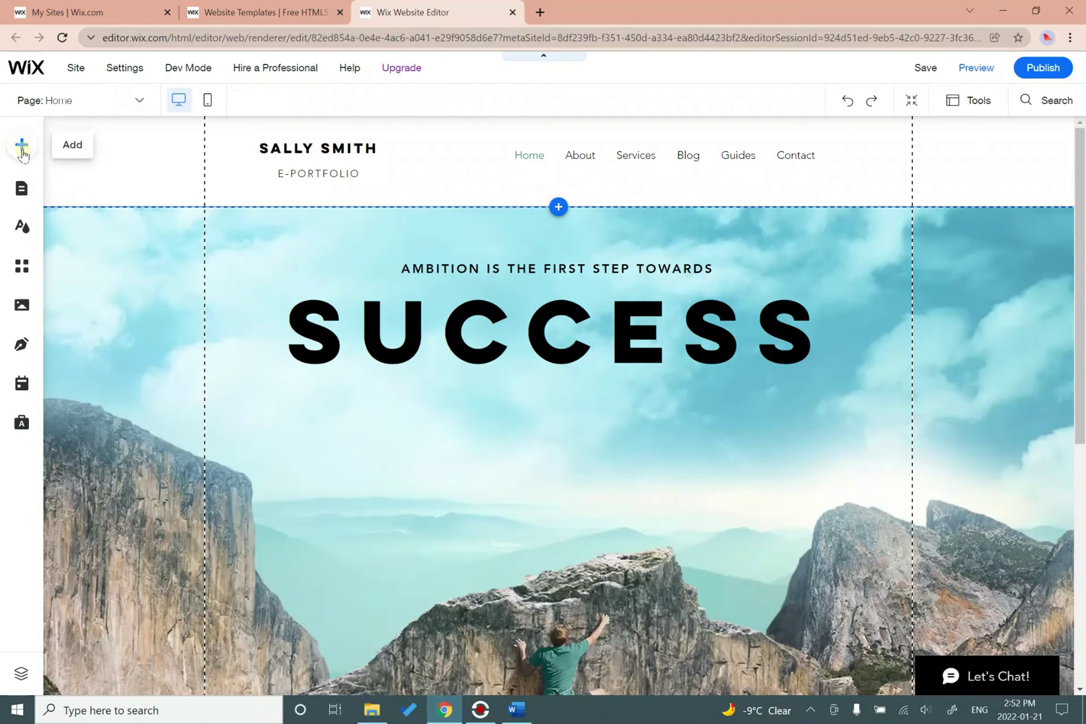
# Open the Free Wix Images collection from the Add panel's image options and scroll through it.
pyautogui.click(22, 147)
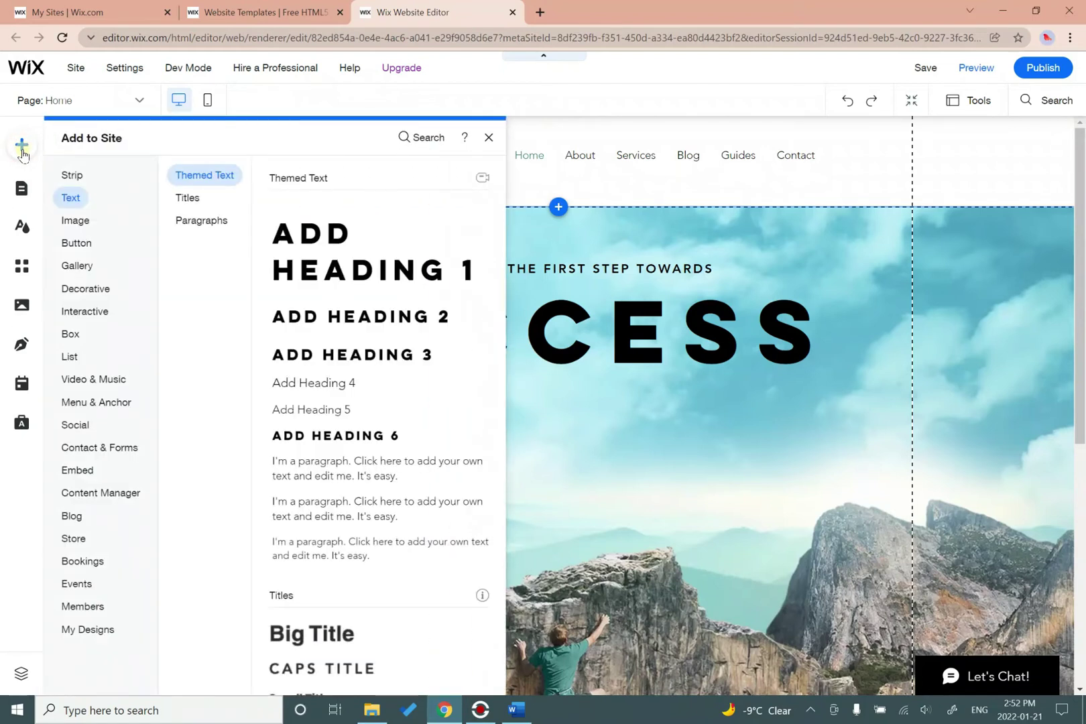
pyautogui.click(75, 221)
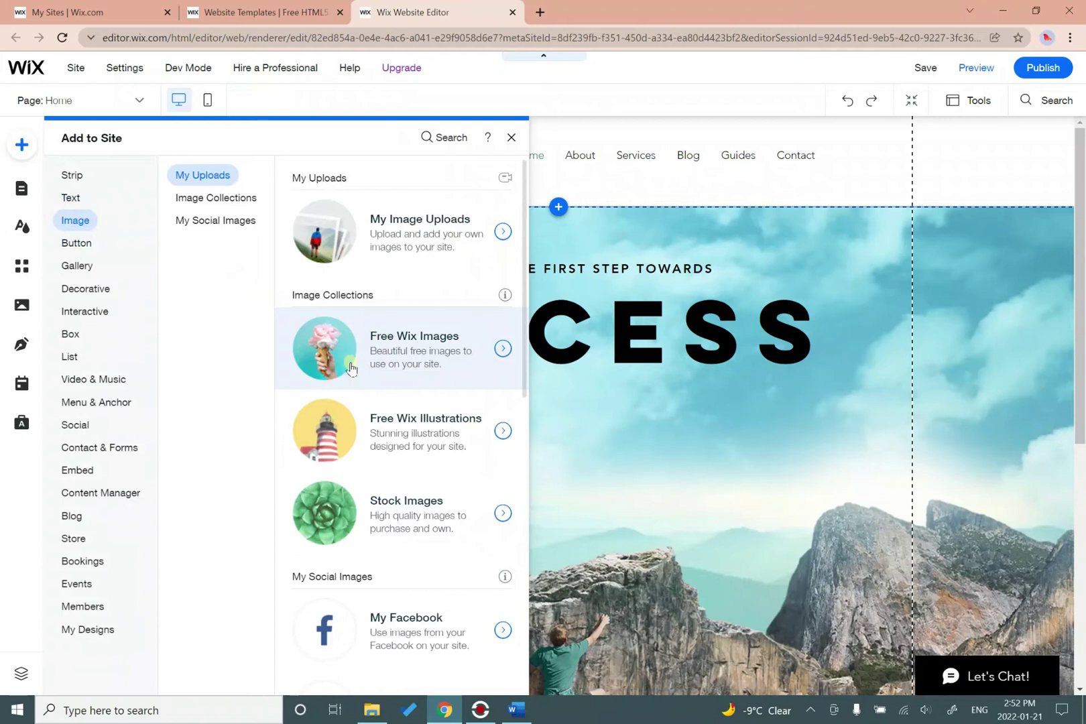
pyautogui.click(504, 357)
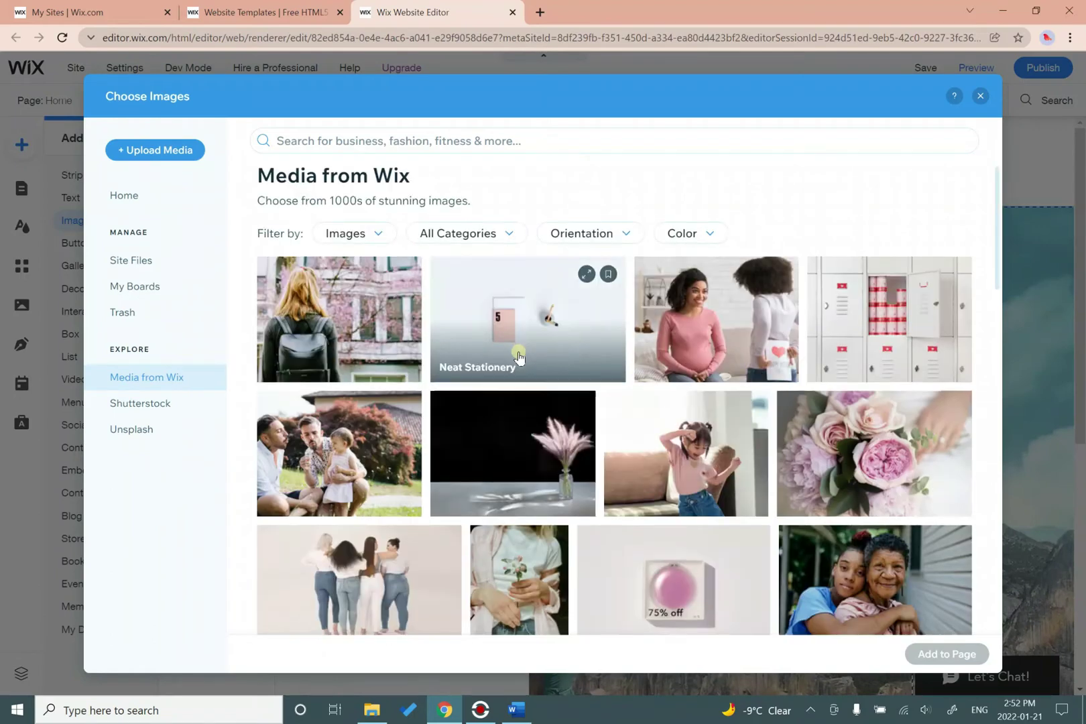
pyautogui.scroll(-5, 518, 356)
pyautogui.scroll(-4, 520, 356)
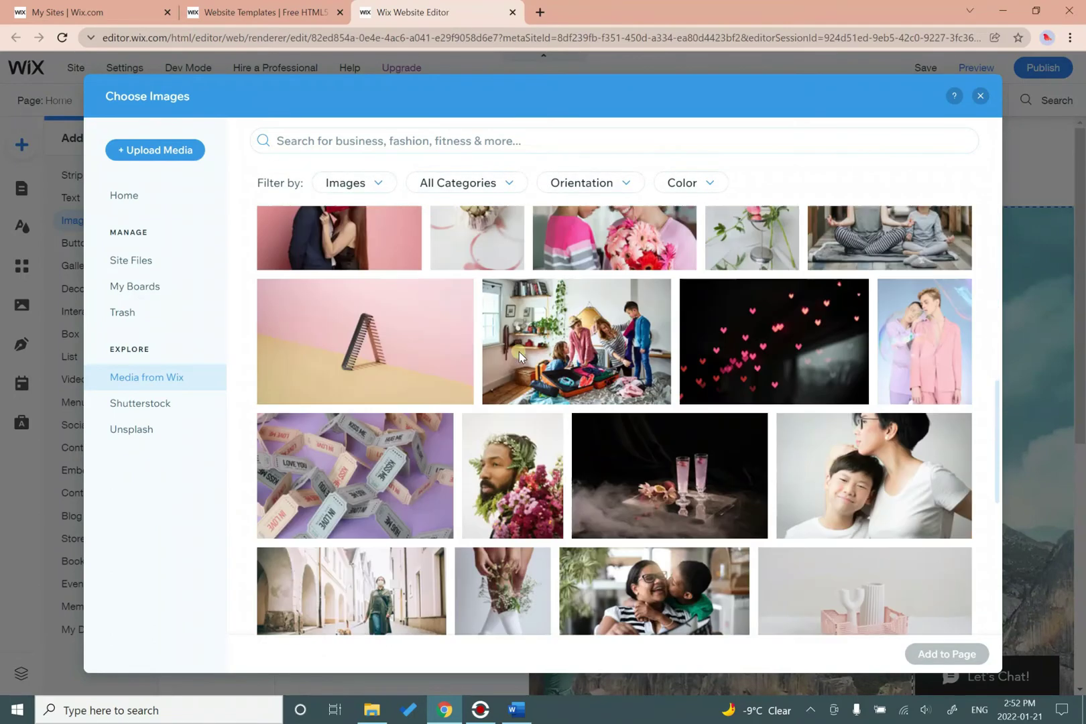
pyautogui.scroll(8, 519, 355)
pyautogui.scroll(3, 519, 356)
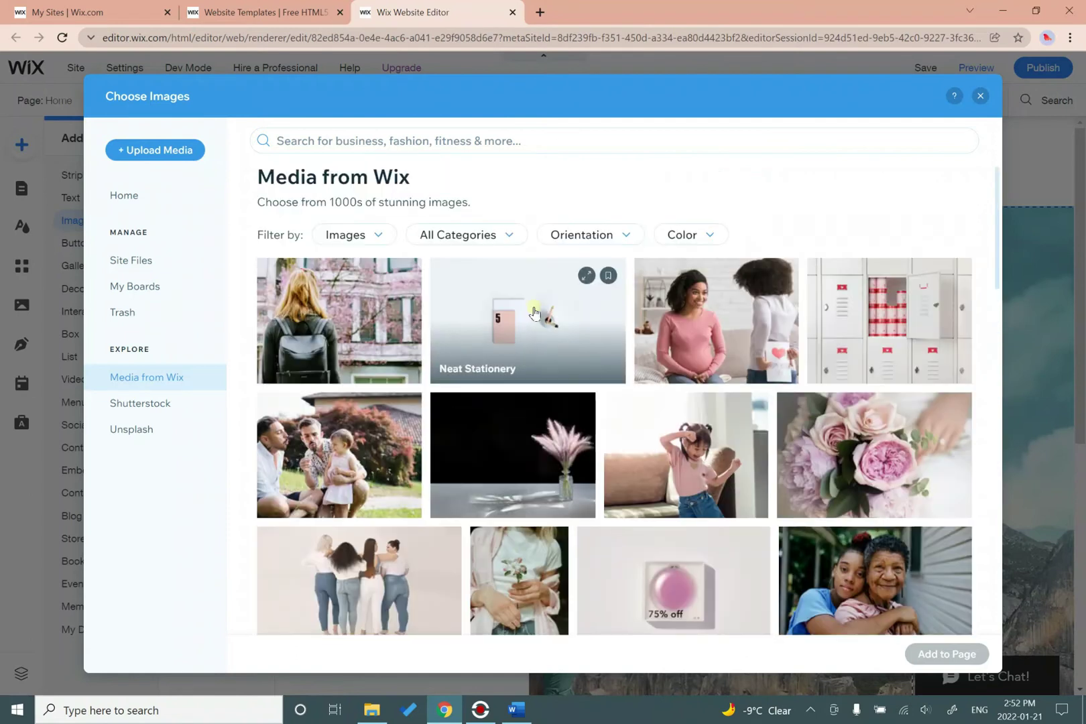
# Search the stock images for landscapes, scroll the results, and close the picker without adding one.
pyautogui.click(536, 141)
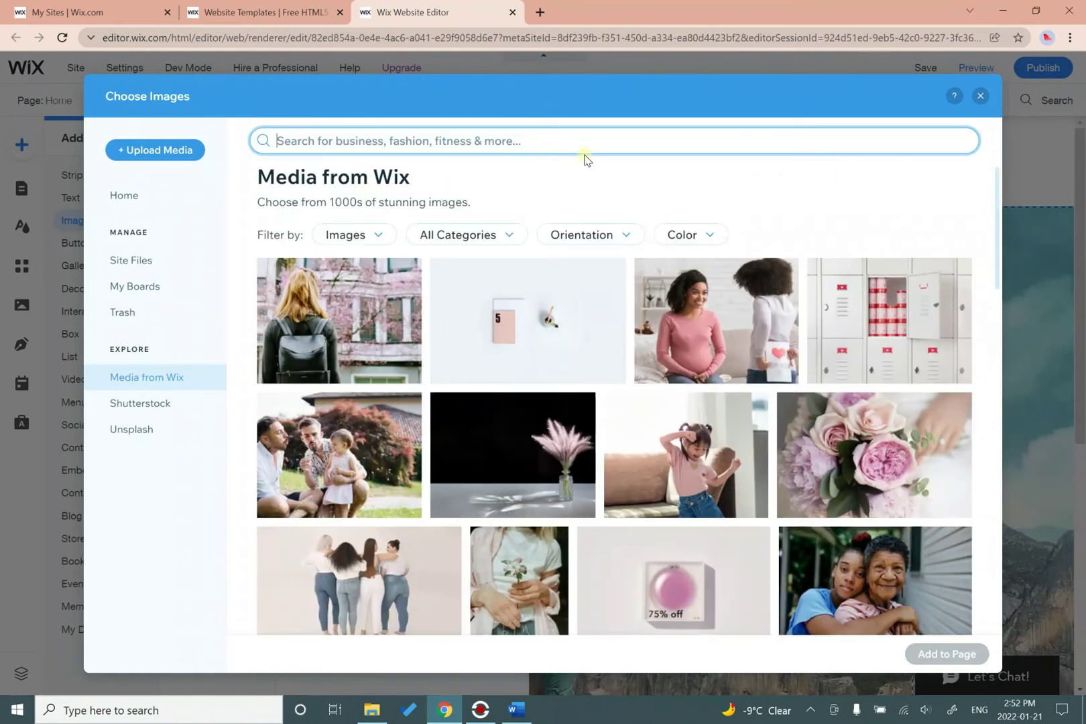
pyautogui.write('LAND')
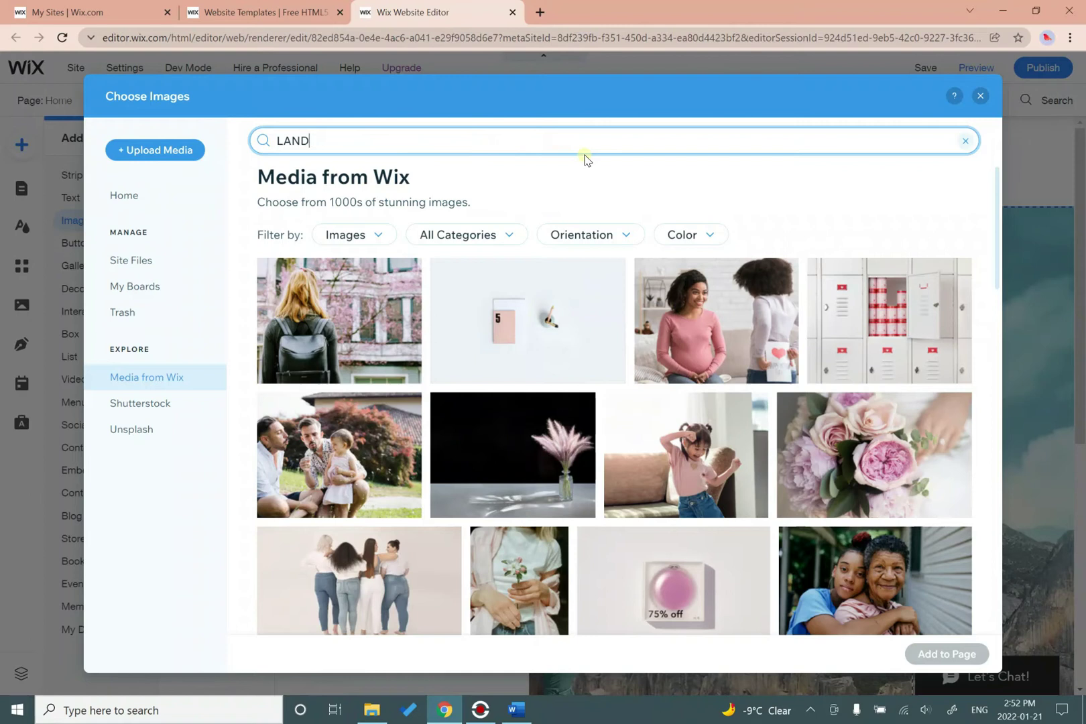
pyautogui.press('BackSpace')
pyautogui.write('la')
pyautogui.press('Return')
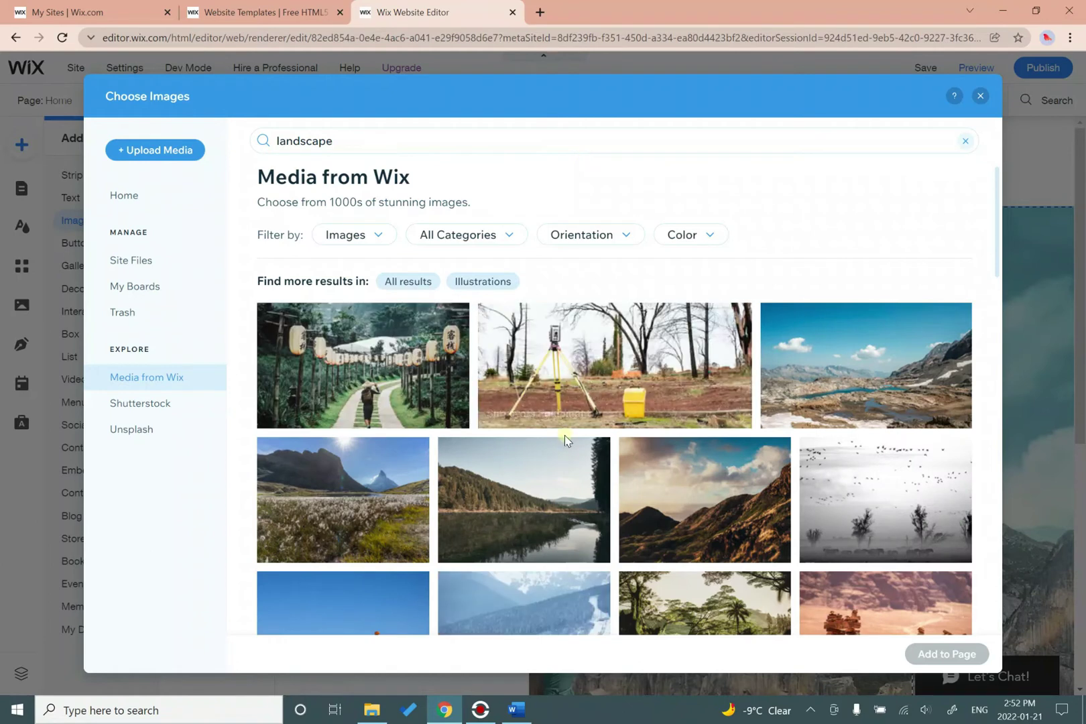
pyautogui.scroll(-5, 565, 437)
pyautogui.scroll(-10, 564, 439)
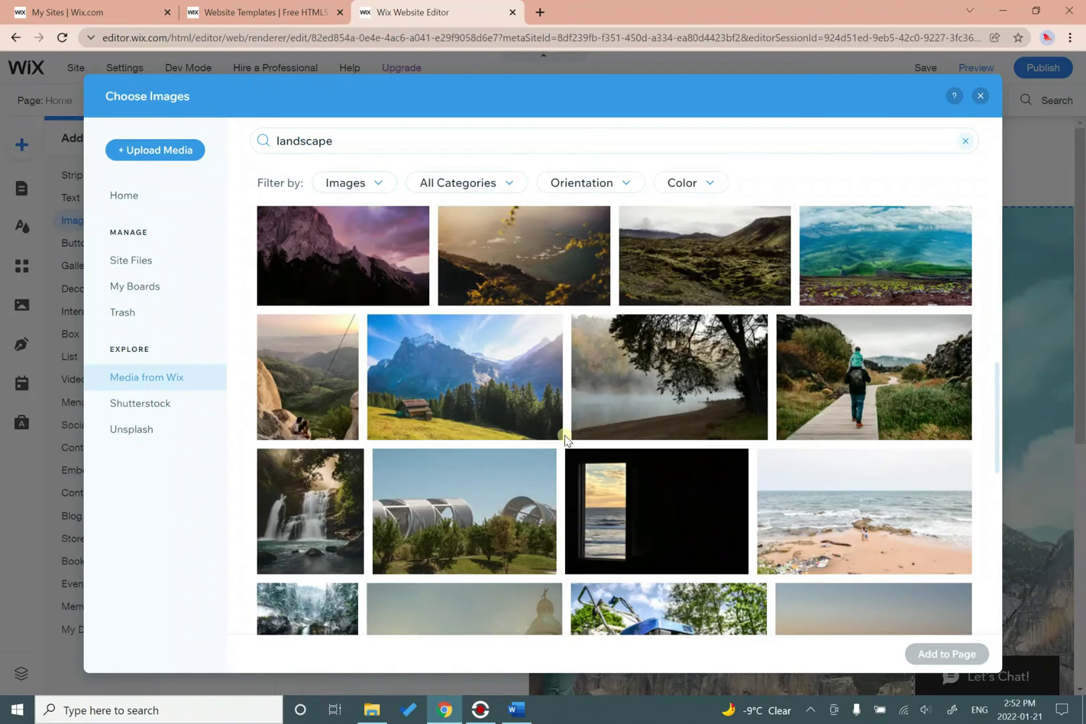
pyautogui.scroll(-5, 565, 439)
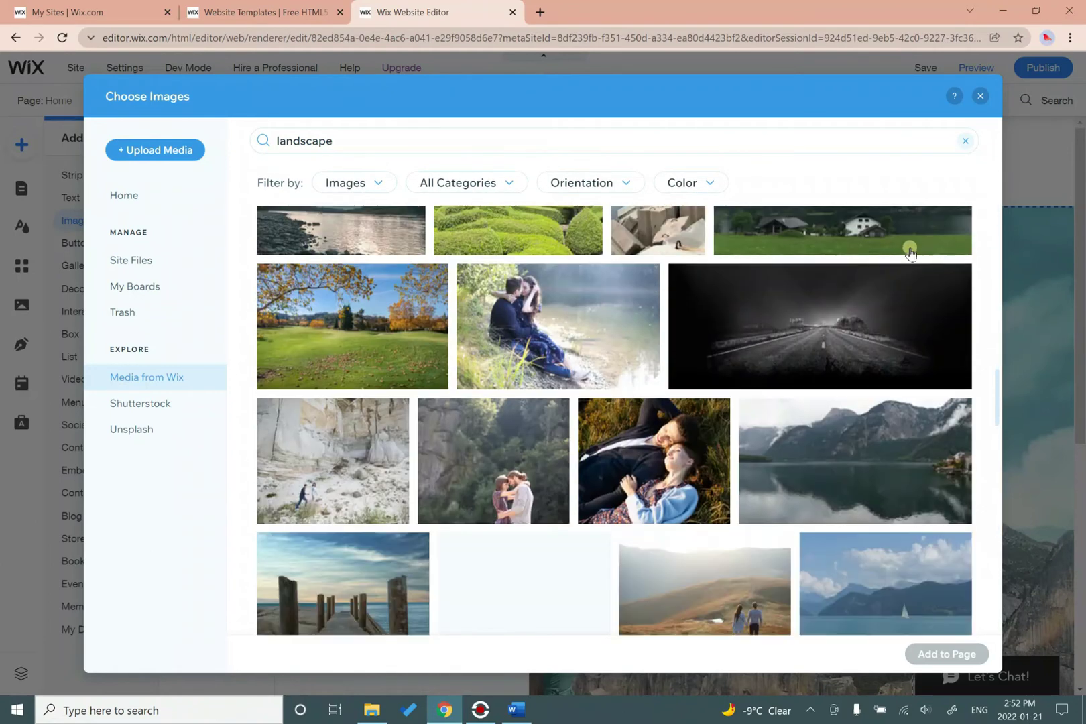
pyautogui.click(982, 98)
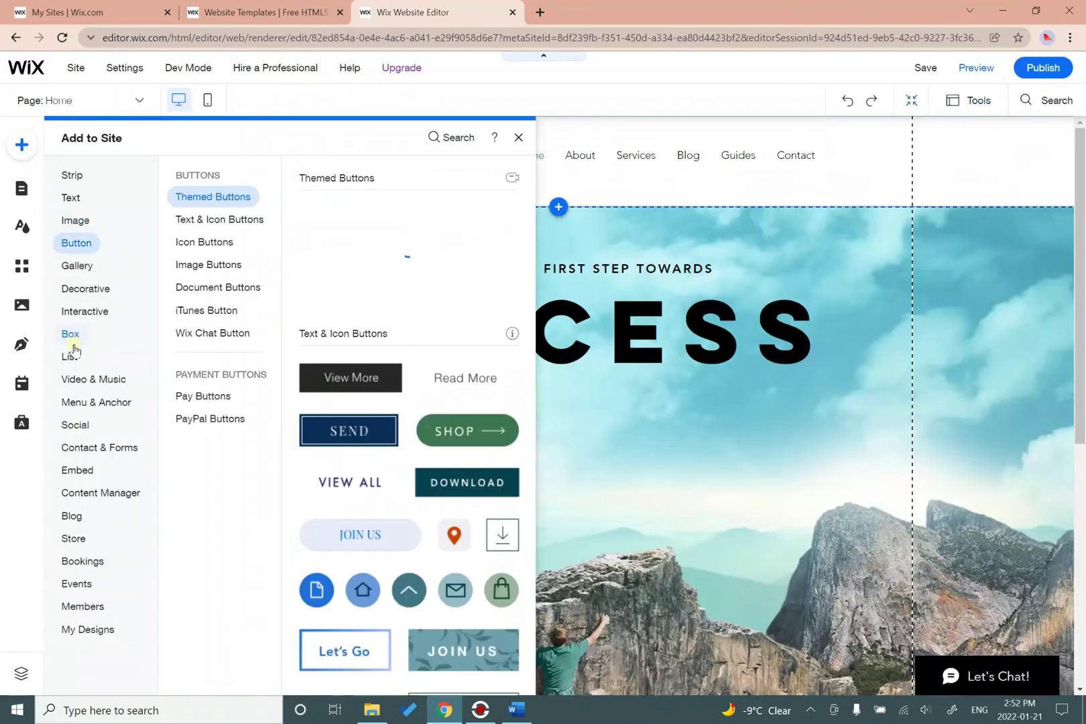
# Browse the Add panel's Button, Box and Decorative categories, scrolling through shapes, arrows and icons.
pyautogui.moveTo(74, 346)
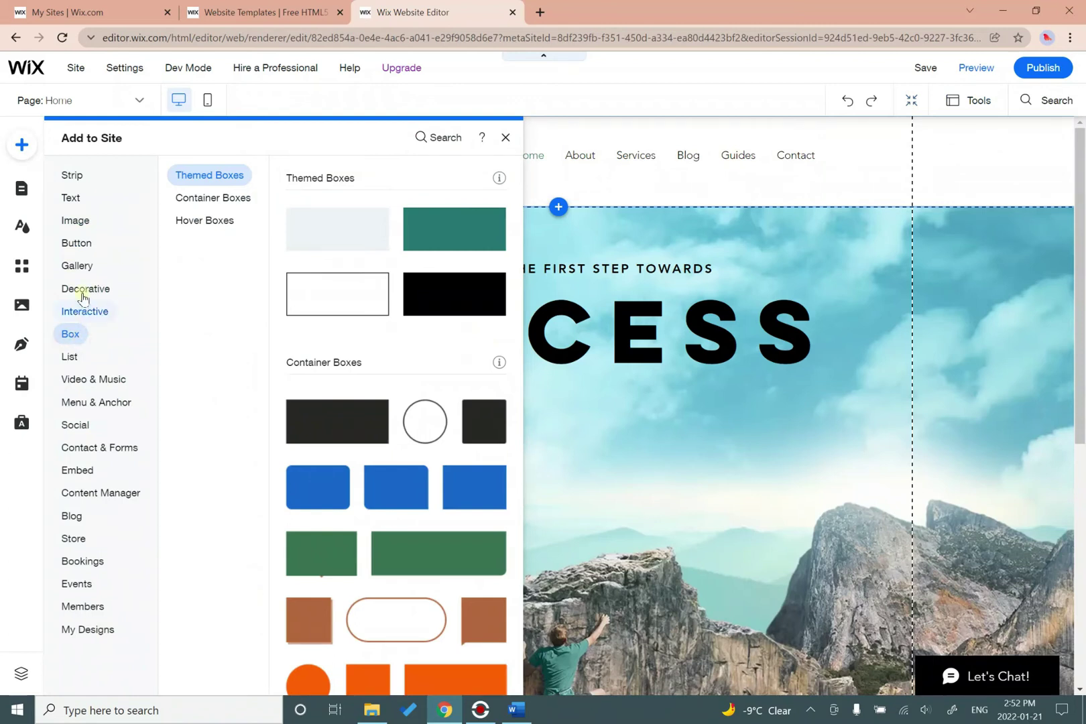
pyautogui.moveTo(83, 294)
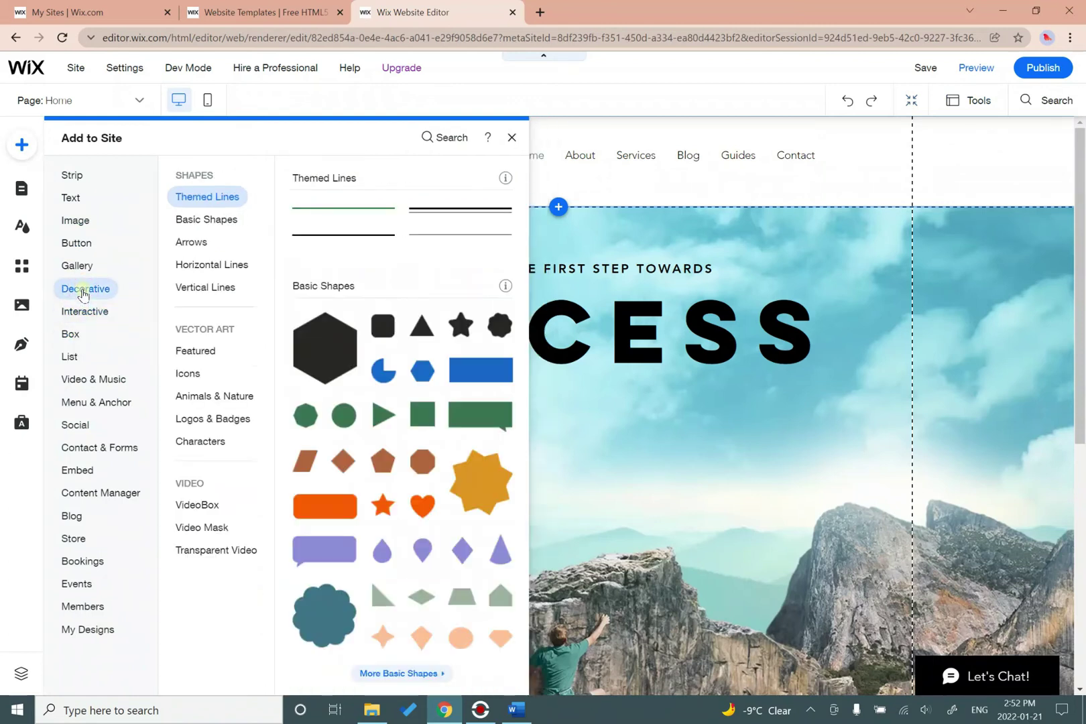
pyautogui.scroll(-15, 356, 445)
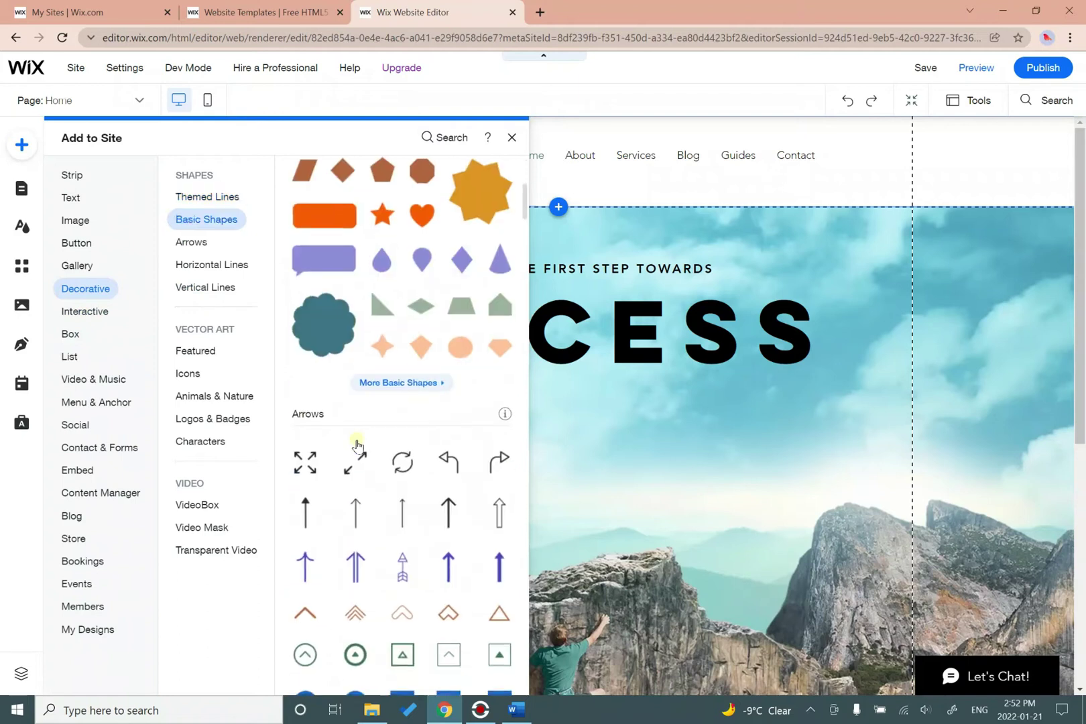
pyautogui.scroll(-15, 356, 445)
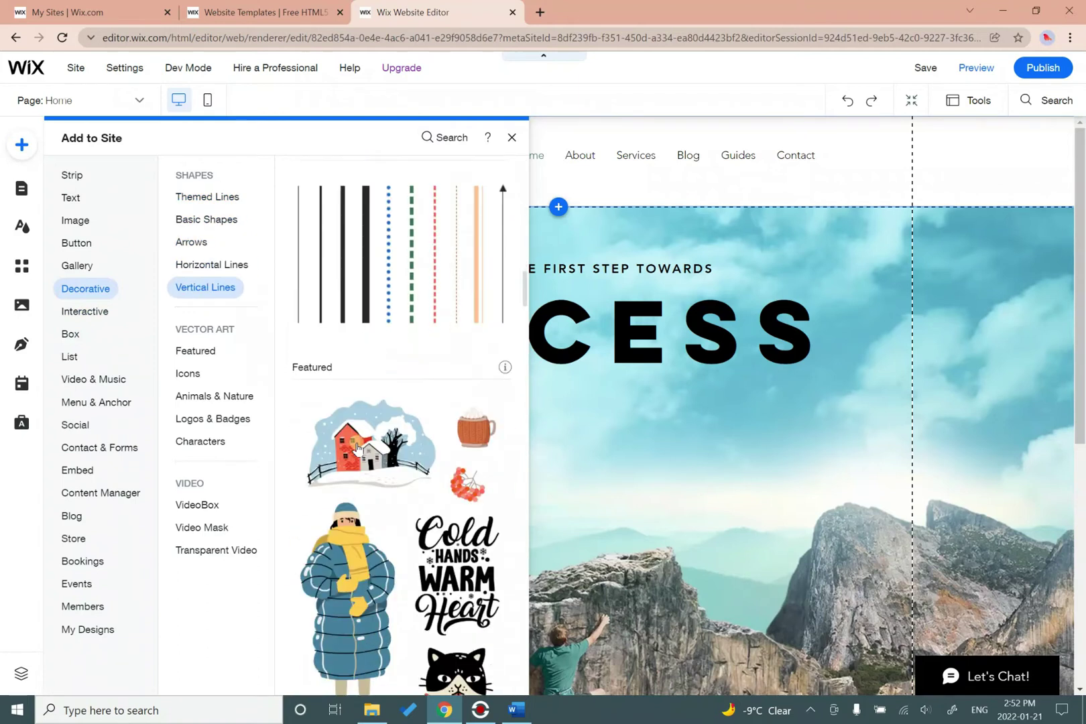
pyautogui.scroll(-5, 355, 453)
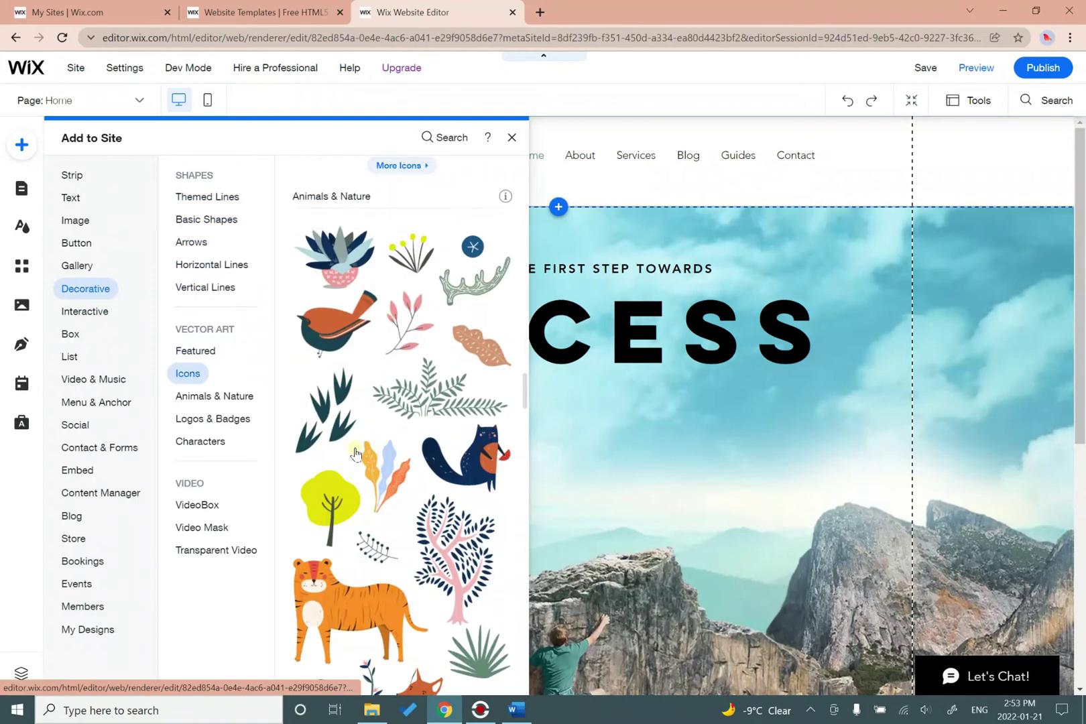
pyautogui.scroll(20, 354, 456)
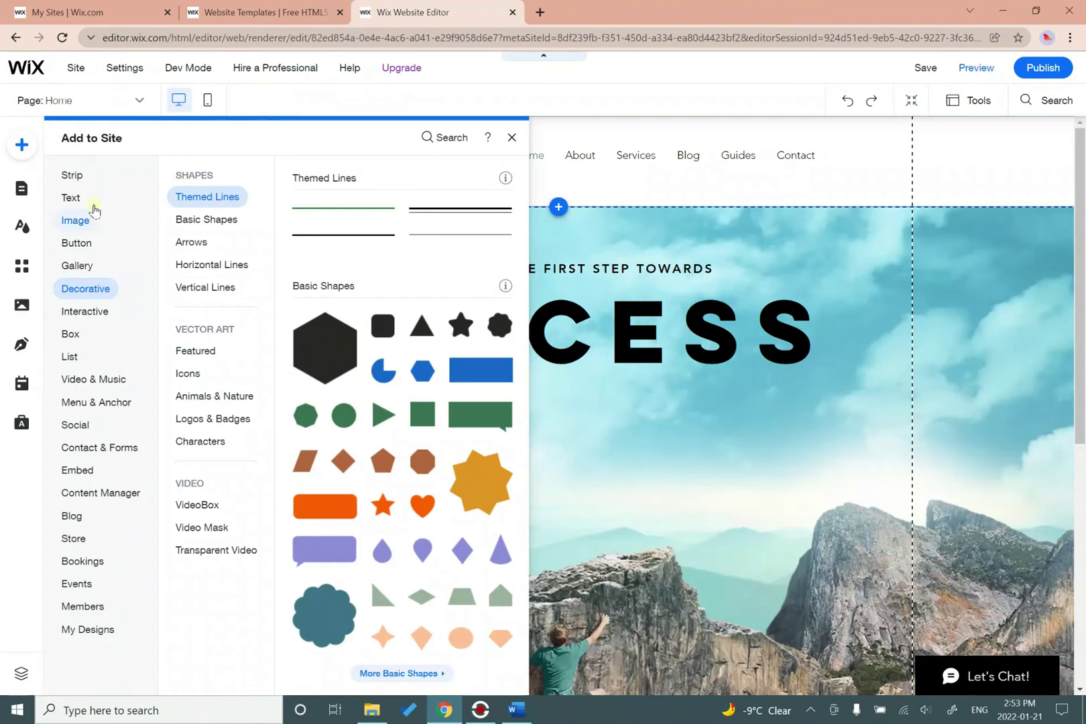
pyautogui.click(95, 215)
# Drag a hexagon from Decorative Basic Shapes onto the hero, enlarge it, and centre it under SUCCESS.
pyautogui.click(100, 289)
pyautogui.moveTo(322, 362); pyautogui.dragTo(522, 442)
pyautogui.moveTo(585, 471); pyautogui.dragTo(667, 561)
pyautogui.moveTo(624, 500); pyautogui.dragTo(593, 495)
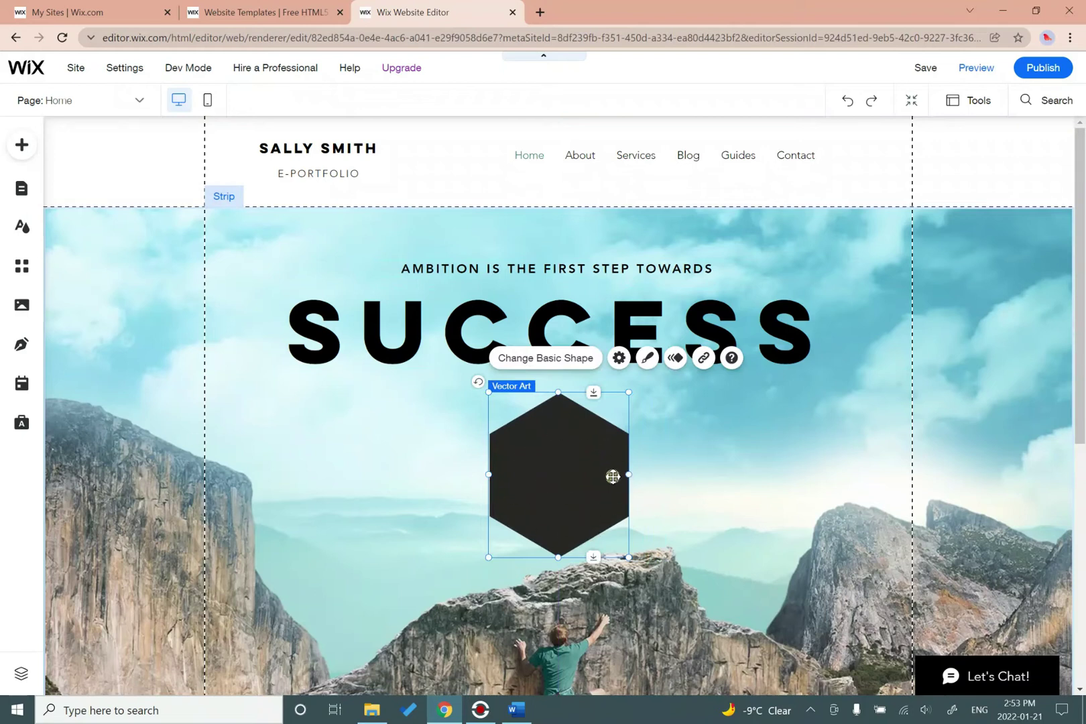
pyautogui.moveTo(553, 499); pyautogui.dragTo(572, 501)
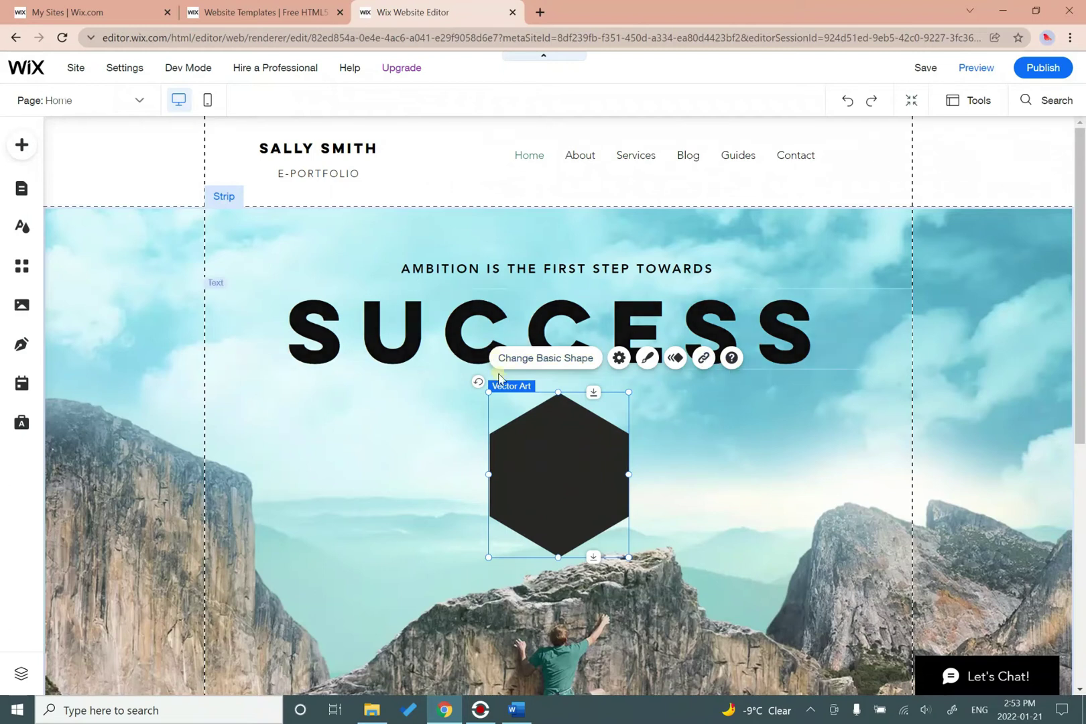
# Give the hexagon a teal fill, a thin black border and a drop shadow.
pyautogui.click(648, 359)
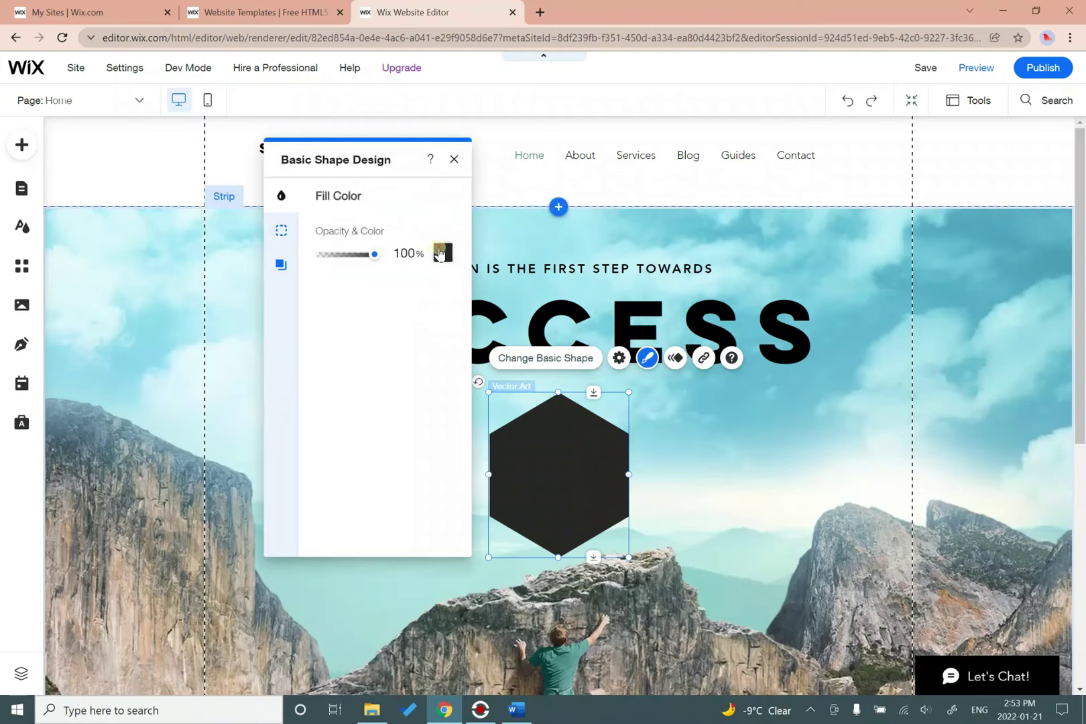
pyautogui.click(441, 253)
pyautogui.click(321, 294)
pyautogui.click(282, 233)
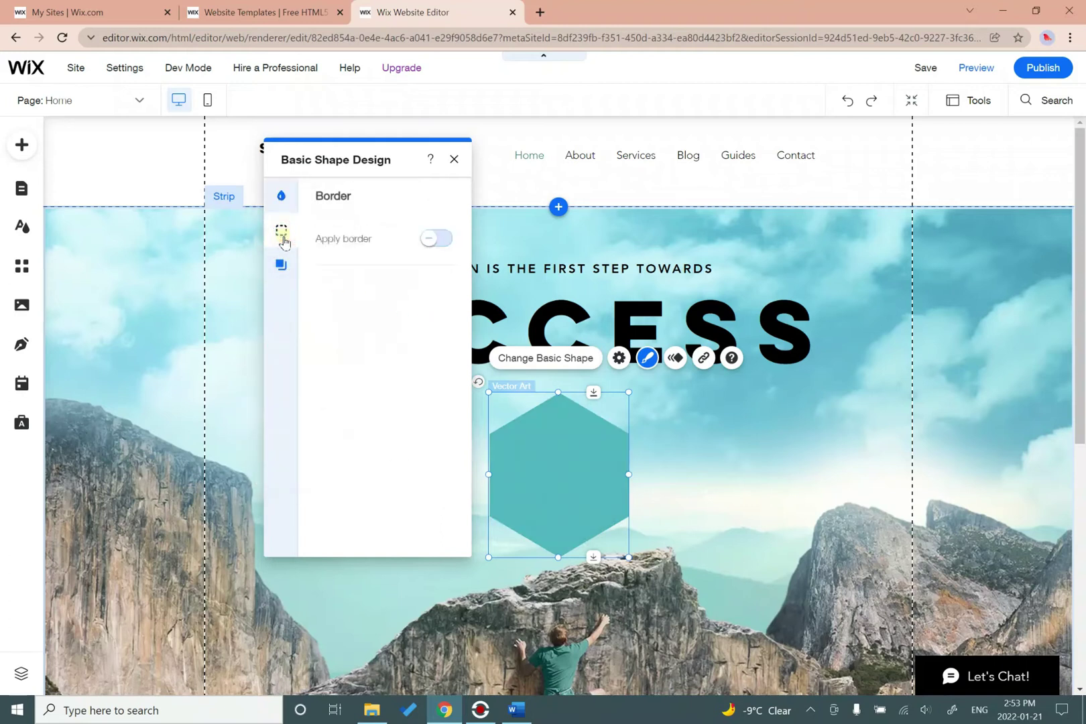
pyautogui.click(437, 241)
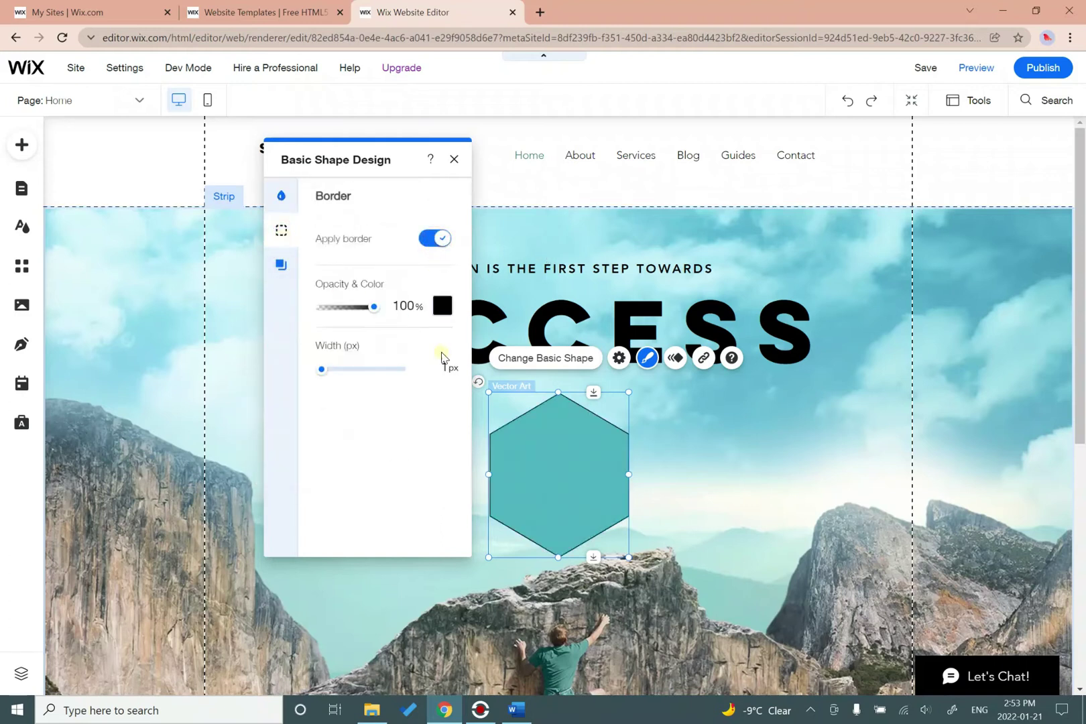
pyautogui.click(289, 274)
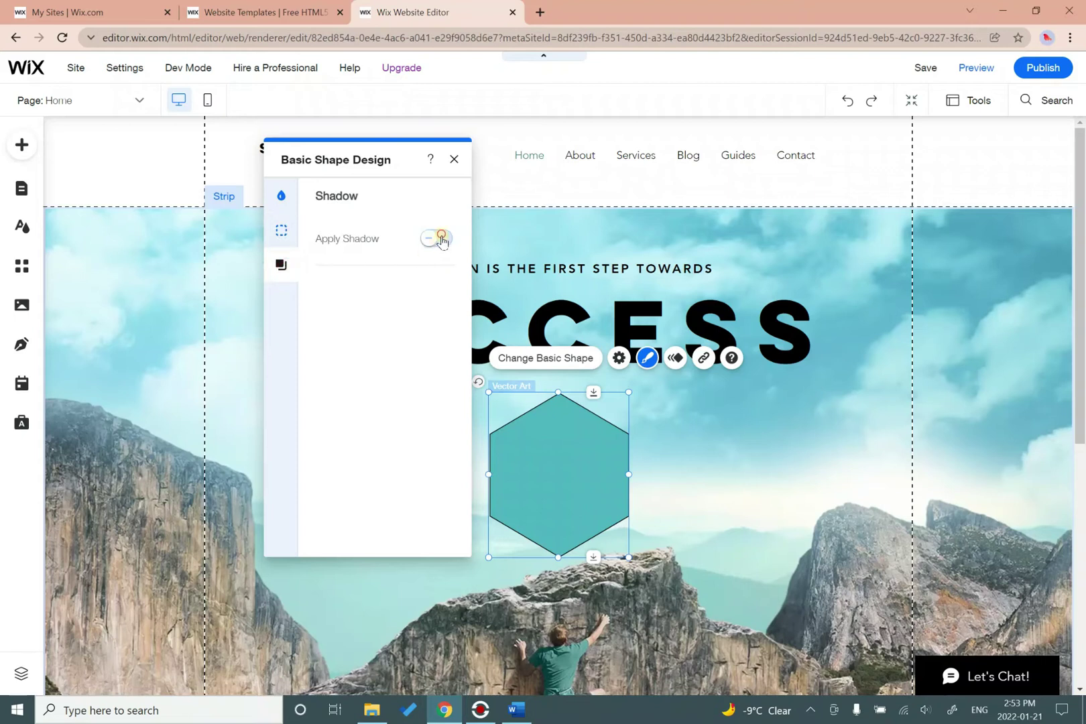
pyautogui.click(436, 240)
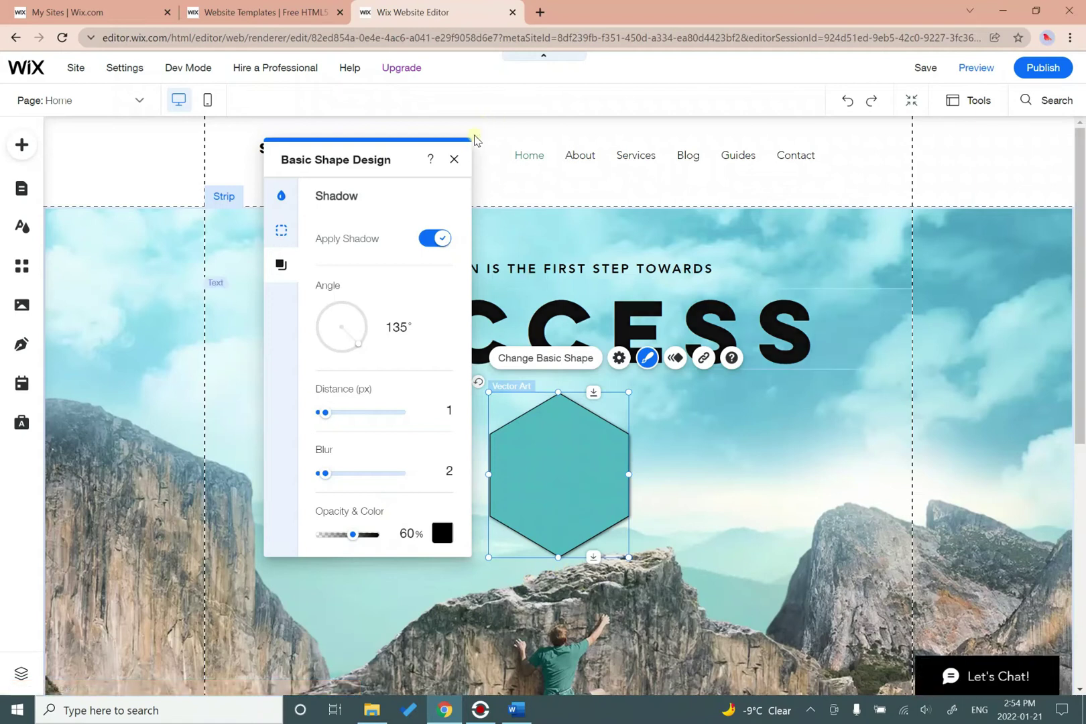
pyautogui.click(454, 159)
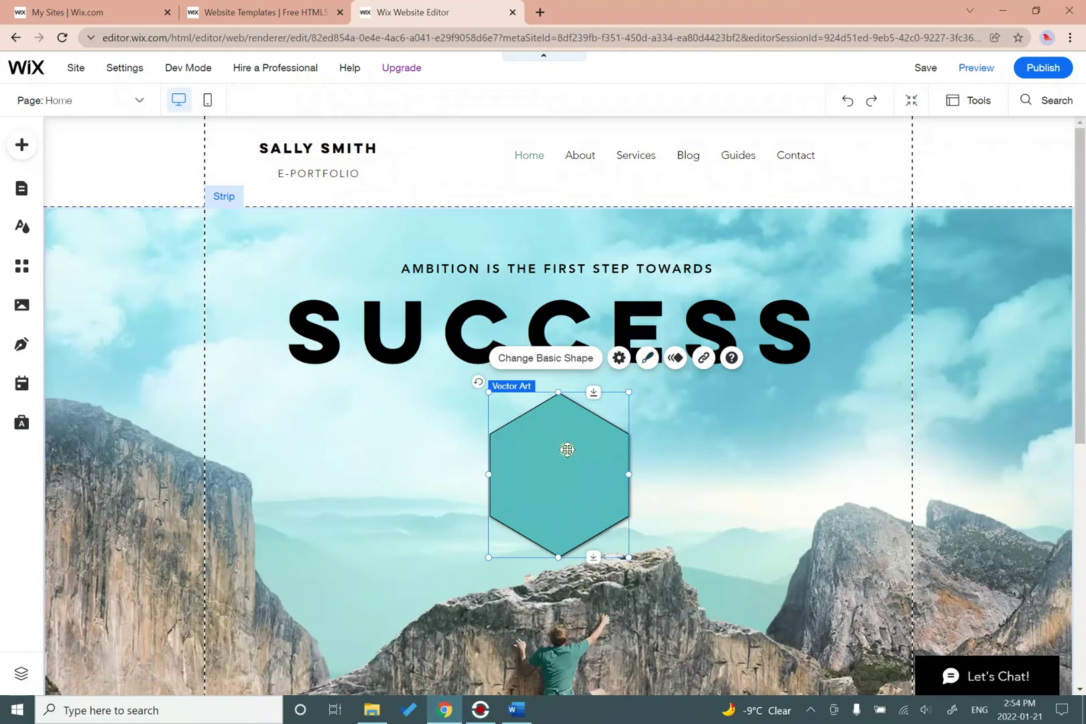
# Delete the hexagon, then select the header menu and briefly open and close the Site Pages list.
pyautogui.press('Delete')
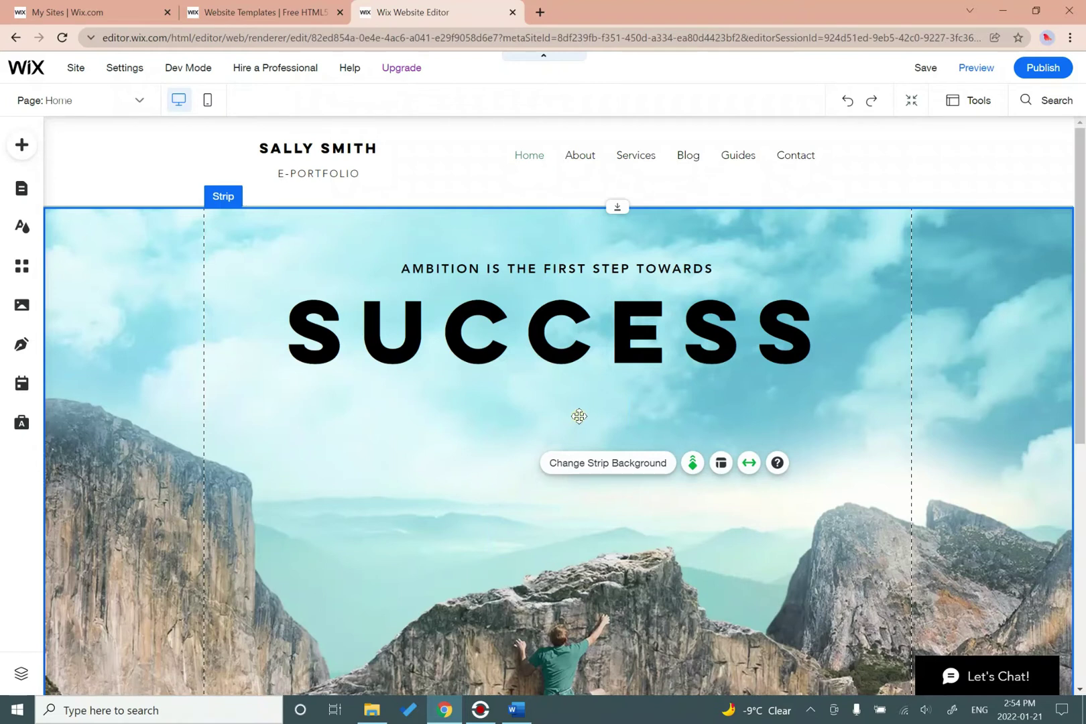
pyautogui.click(615, 159)
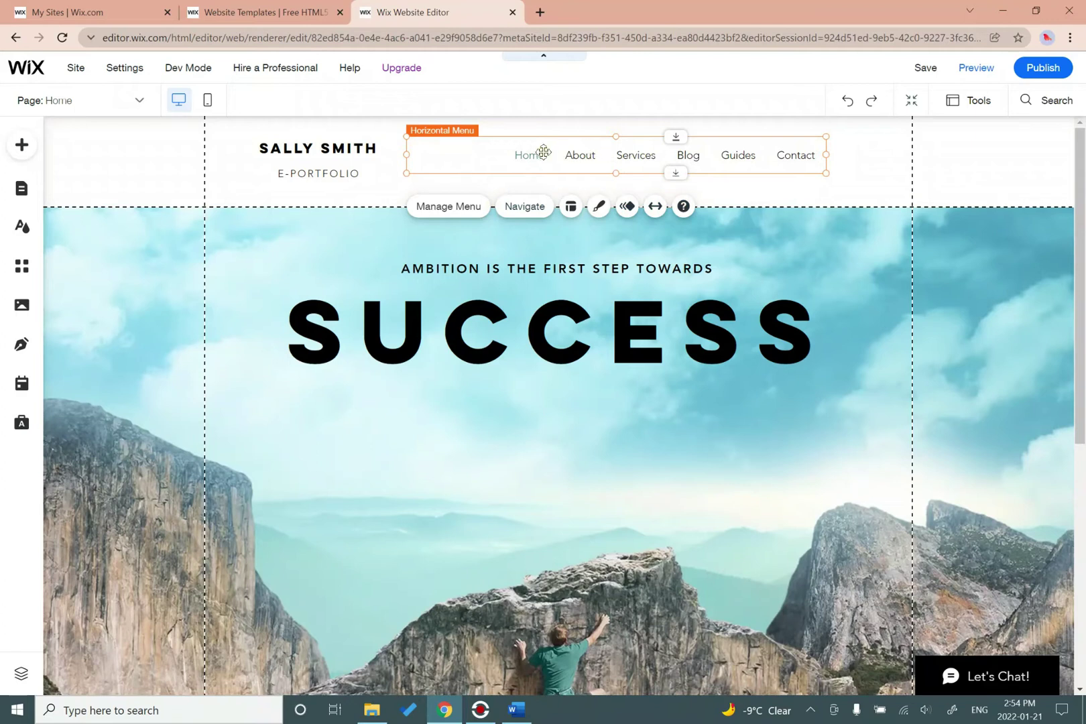
pyautogui.click(580, 155)
pyautogui.doubleClick(644, 152)
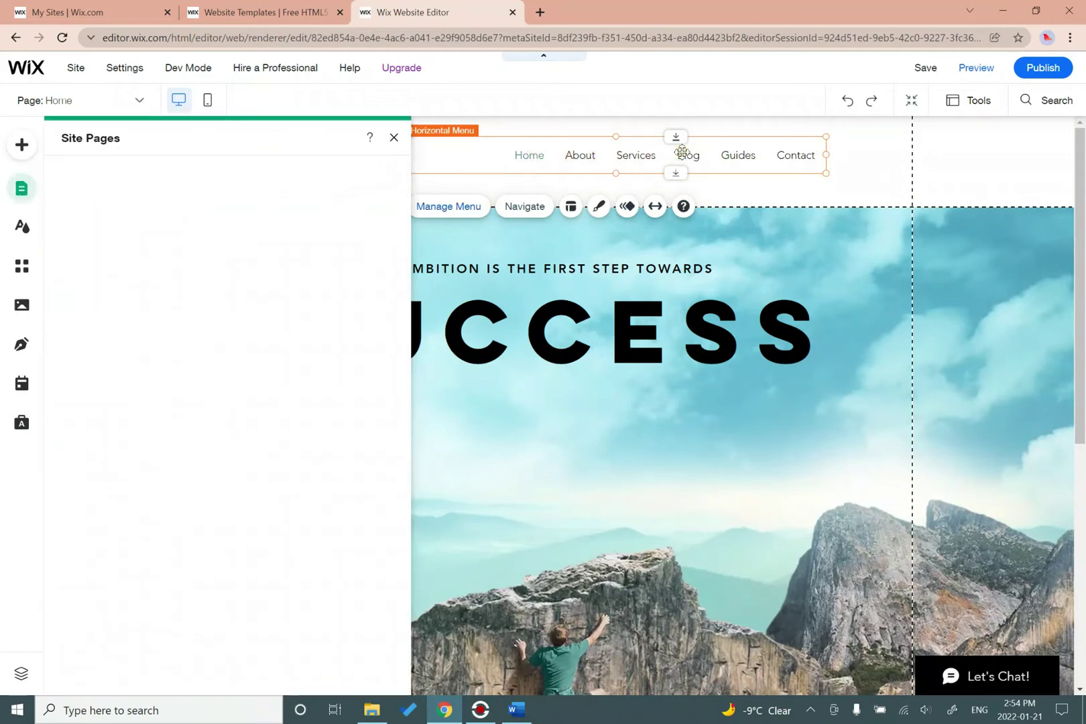
pyautogui.click(394, 137)
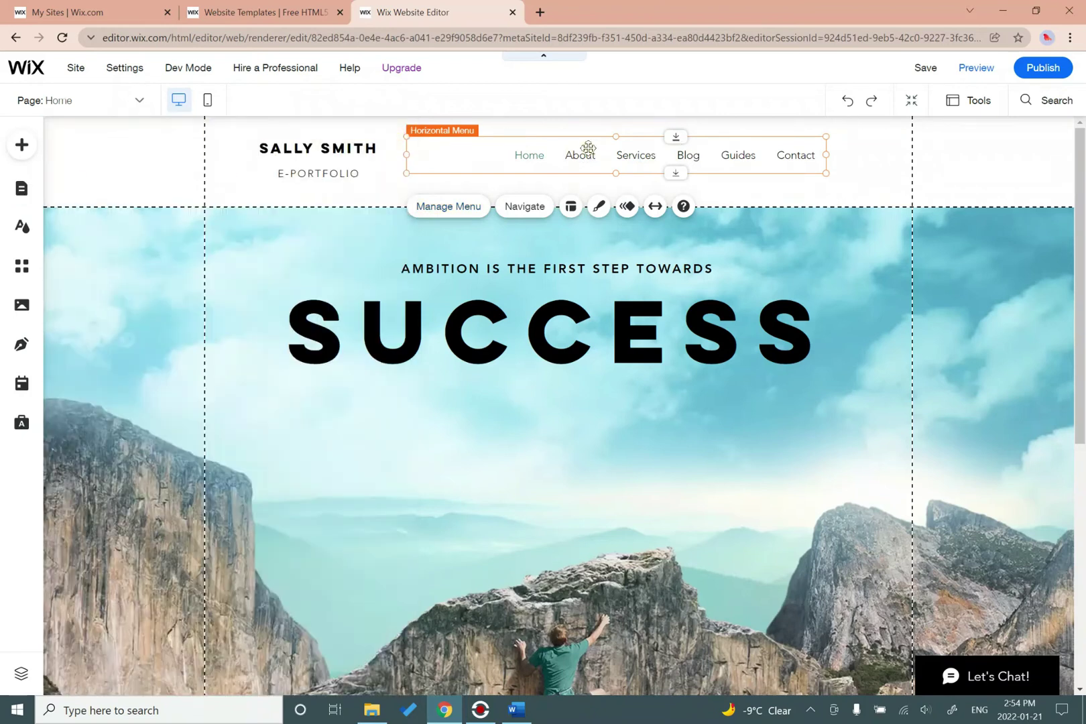
# Apply the dark-box style to the Horizontal Menu, view Customize Design, then close the panel.
pyautogui.click(600, 207)
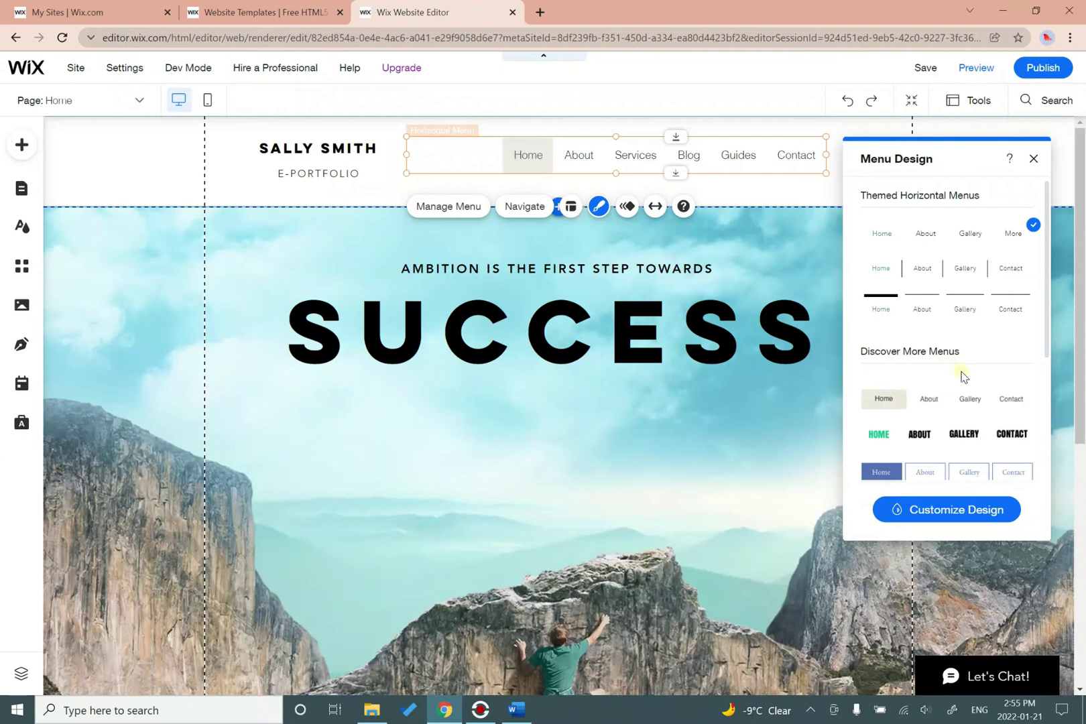
pyautogui.scroll(-3, 972, 372)
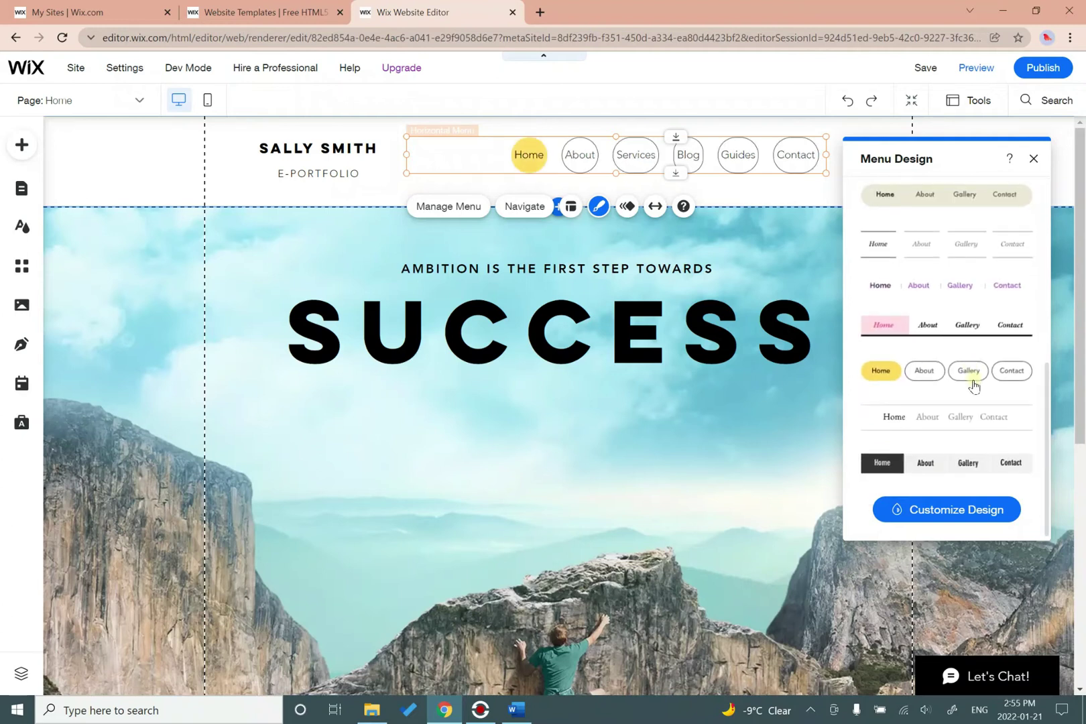
pyautogui.click(951, 467)
pyautogui.click(965, 509)
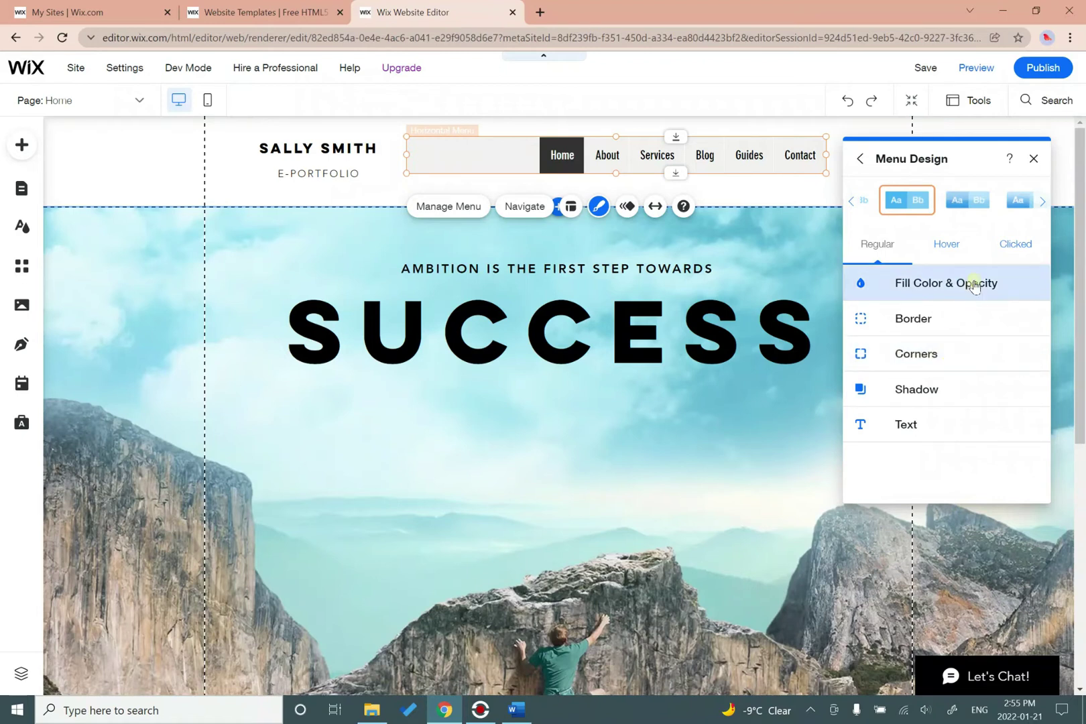
pyautogui.click(865, 167)
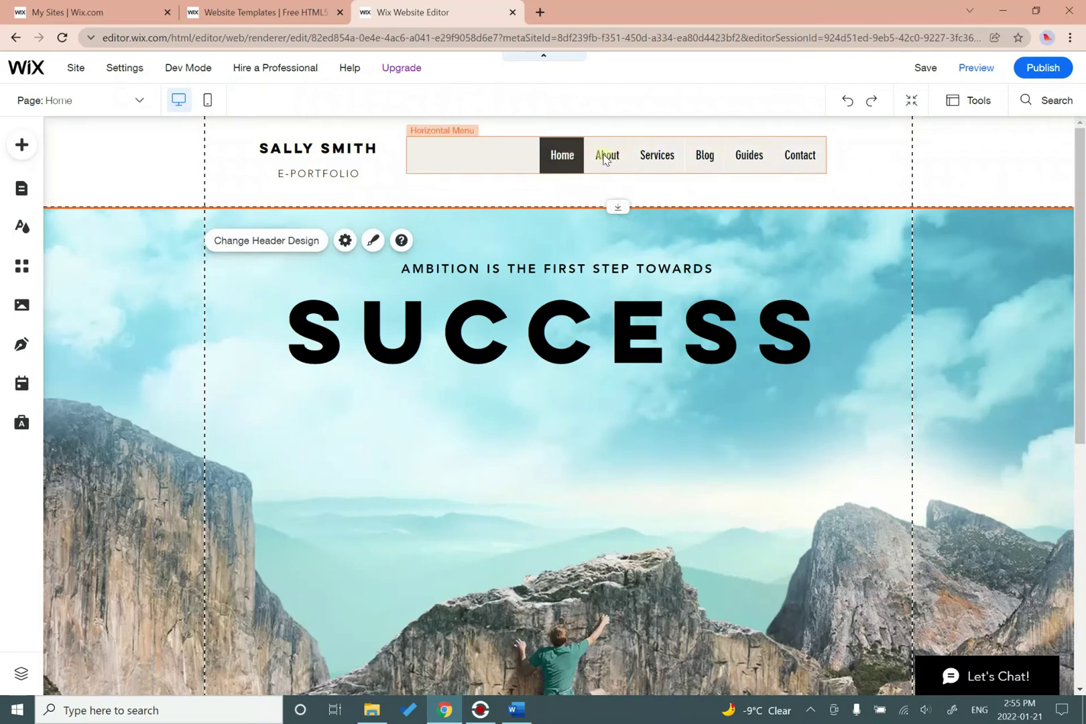
# Delete the About page through its options menu in Site Pages, then select the Services page.
pyautogui.click(23, 194)
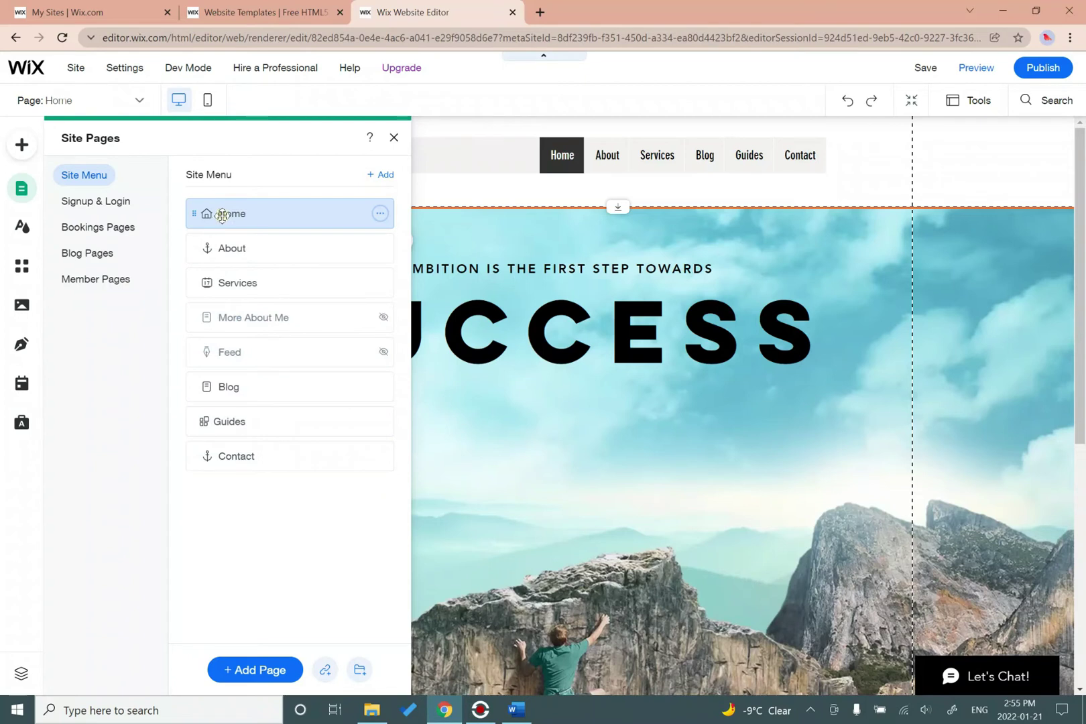
pyautogui.click(250, 247)
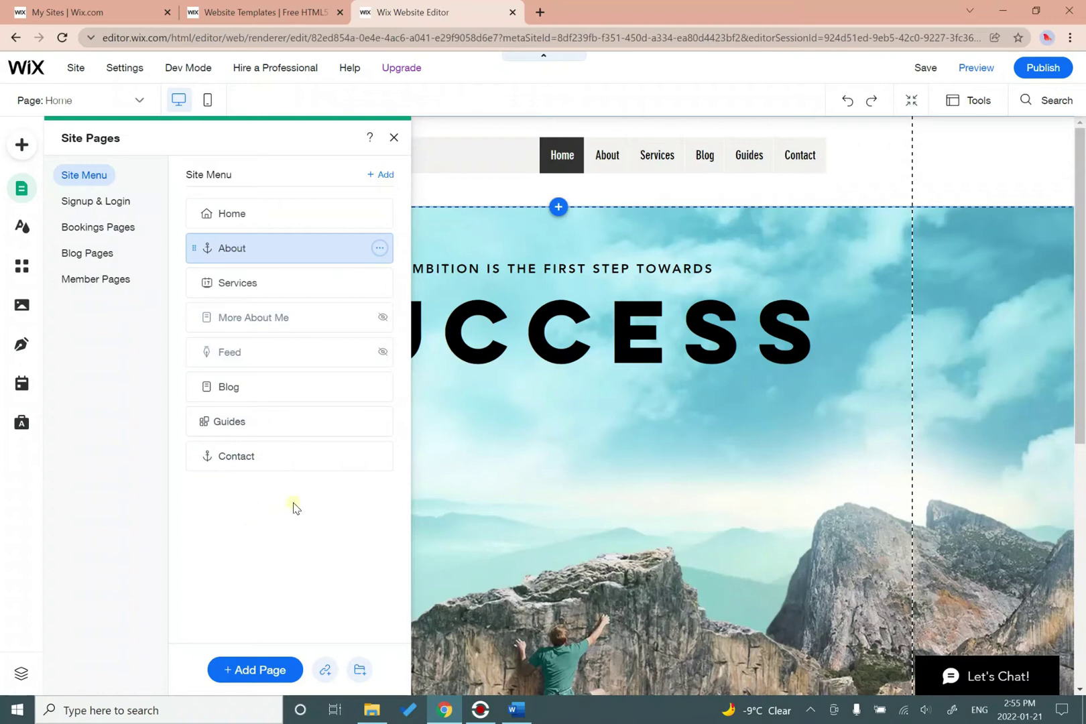
pyautogui.click(380, 249)
pyautogui.click(379, 250)
pyautogui.click(380, 250)
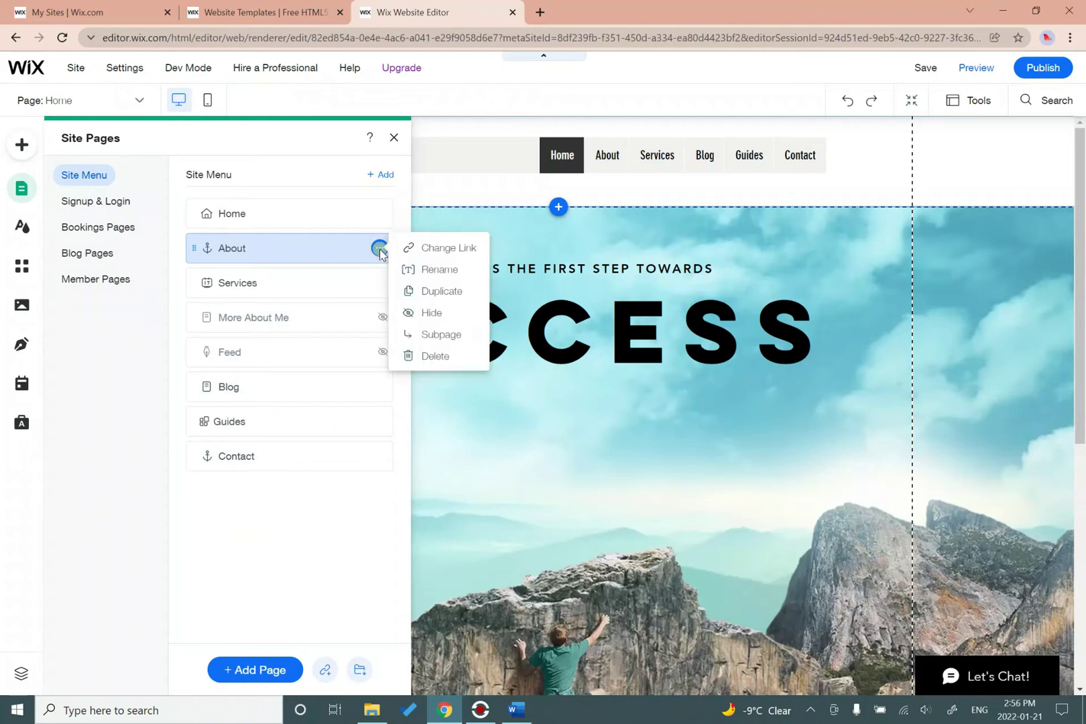
pyautogui.click(441, 358)
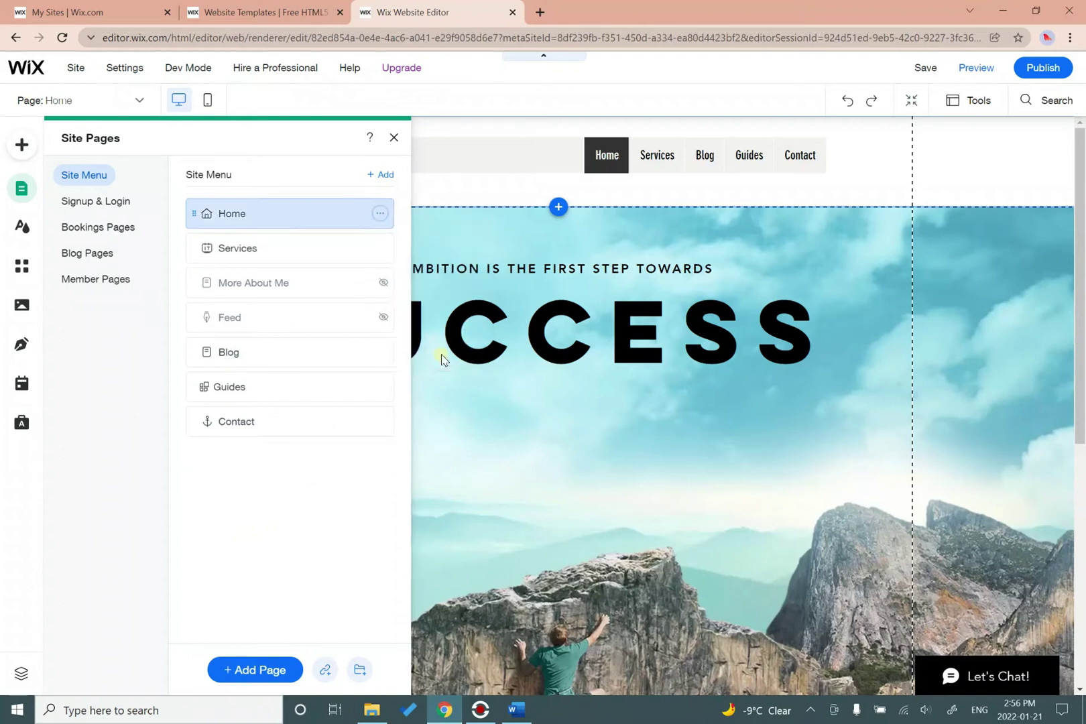
pyautogui.click(333, 248)
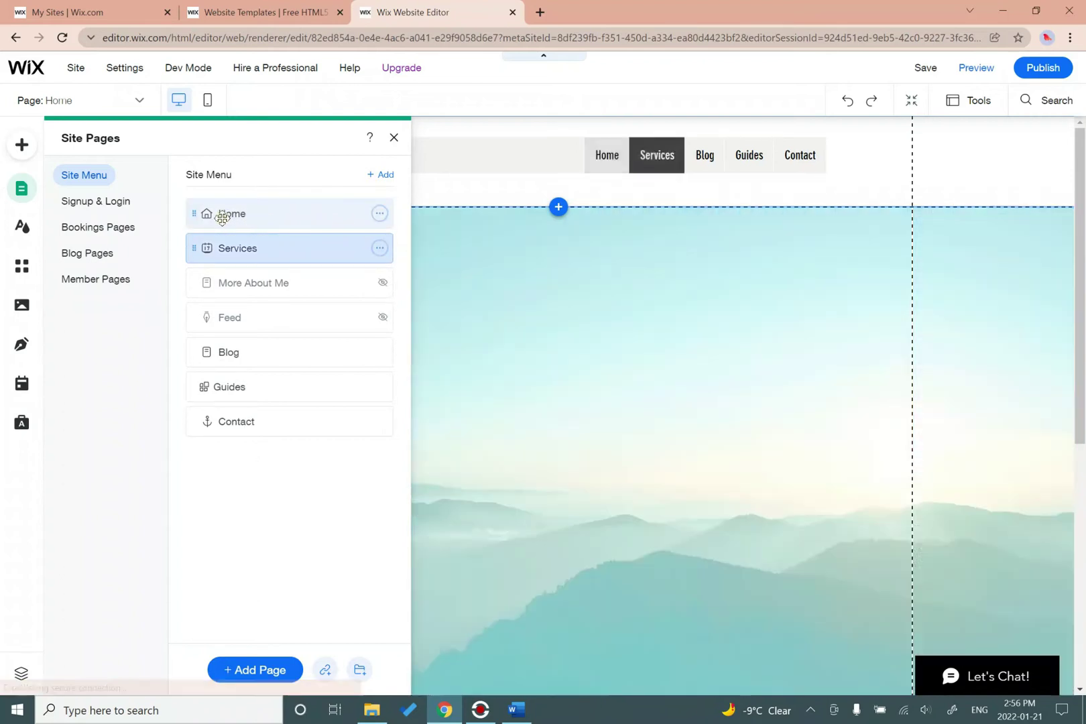
# Delete the Services and More About Me pages, confirming each deletion.
pyautogui.click(379, 249)
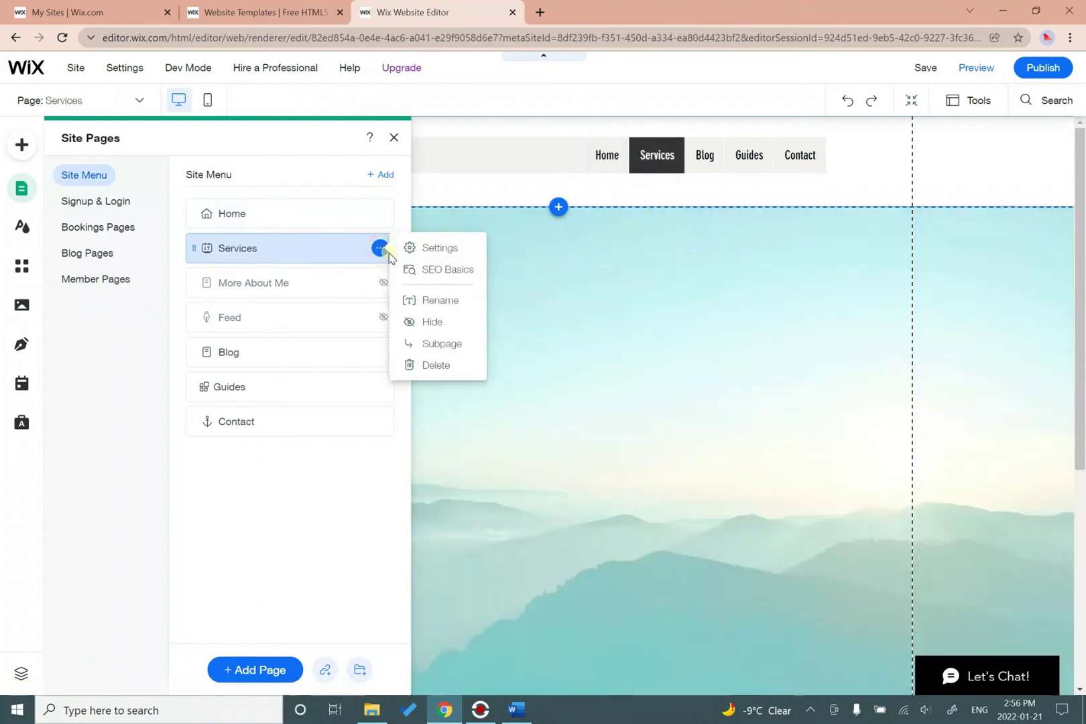
pyautogui.click(434, 365)
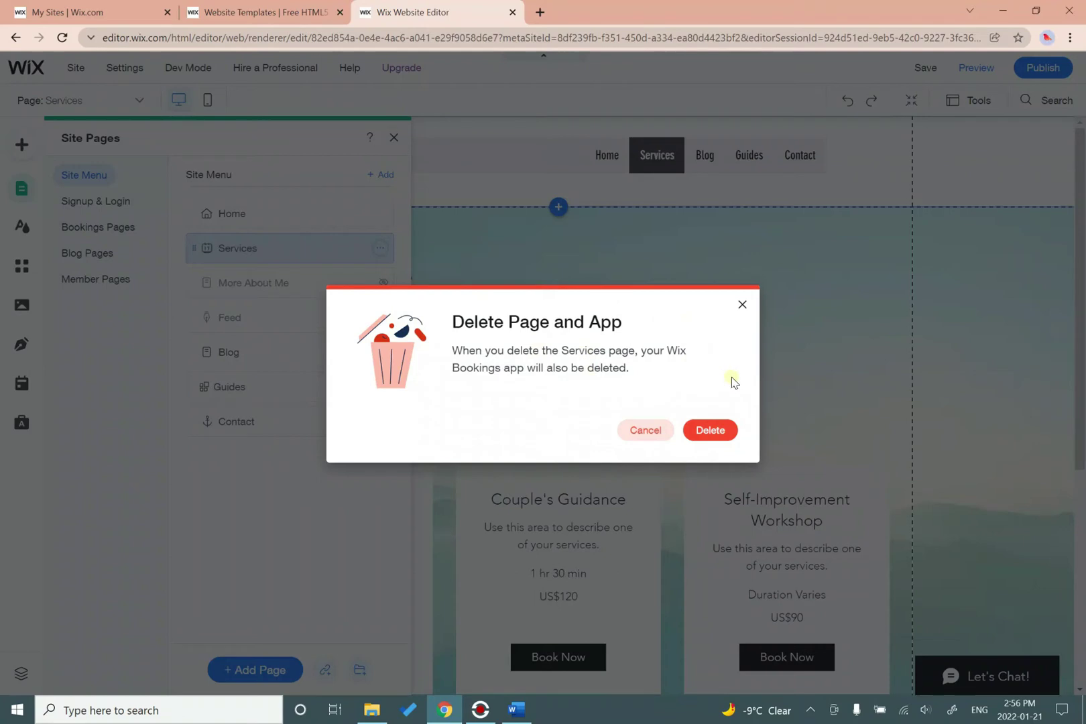
pyautogui.click(729, 431)
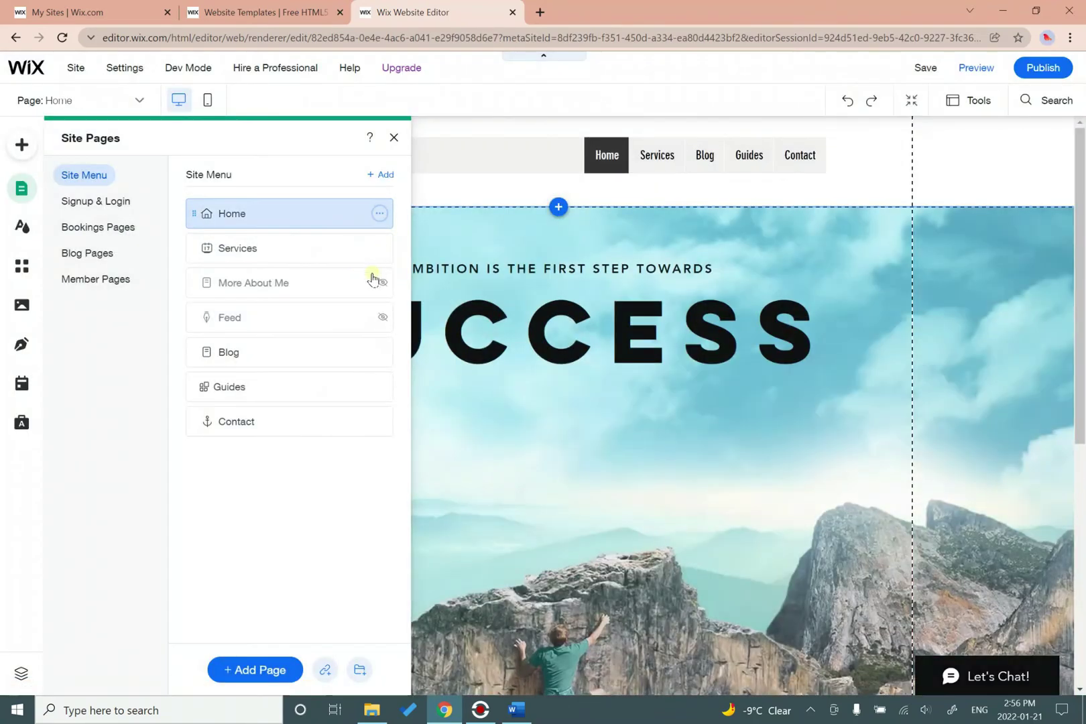
pyautogui.click(375, 249)
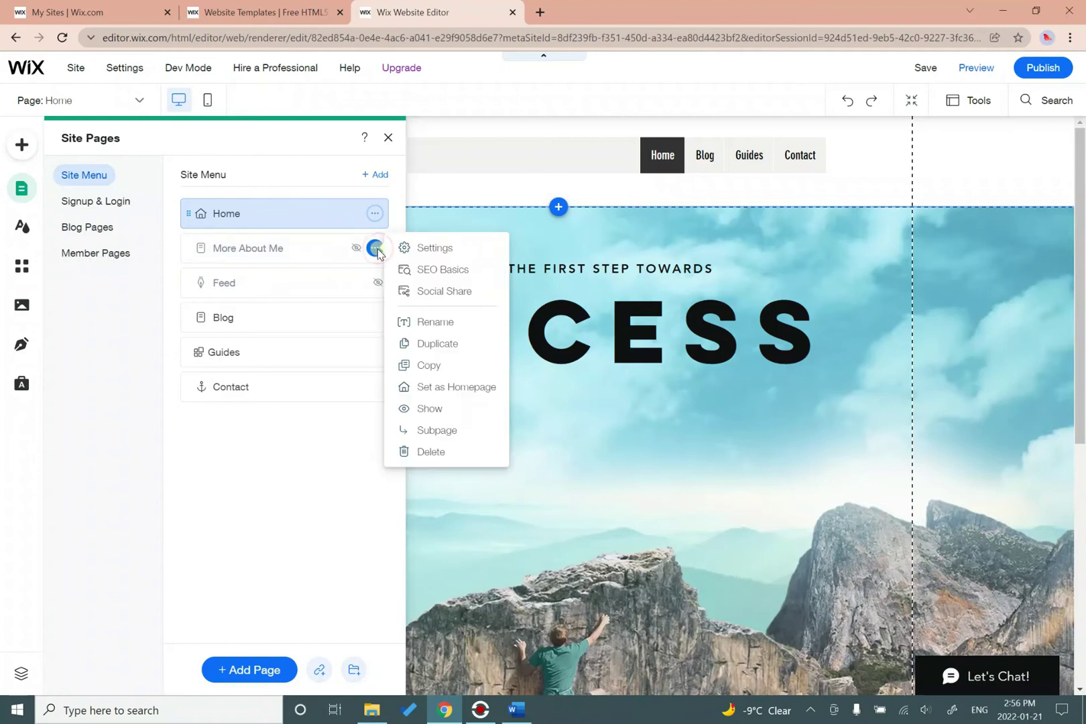
pyautogui.click(439, 451)
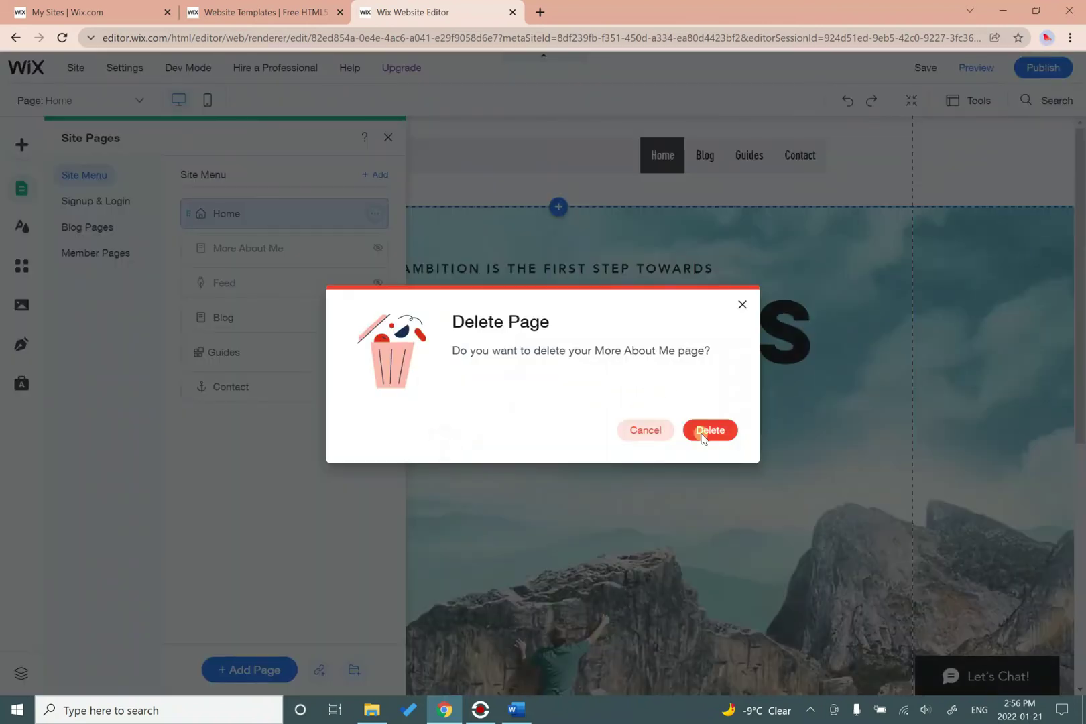
pyautogui.click(710, 431)
# Delete the Feed page with its blog app, then bring up the e-Portfolio handout in Word.
pyautogui.click(374, 249)
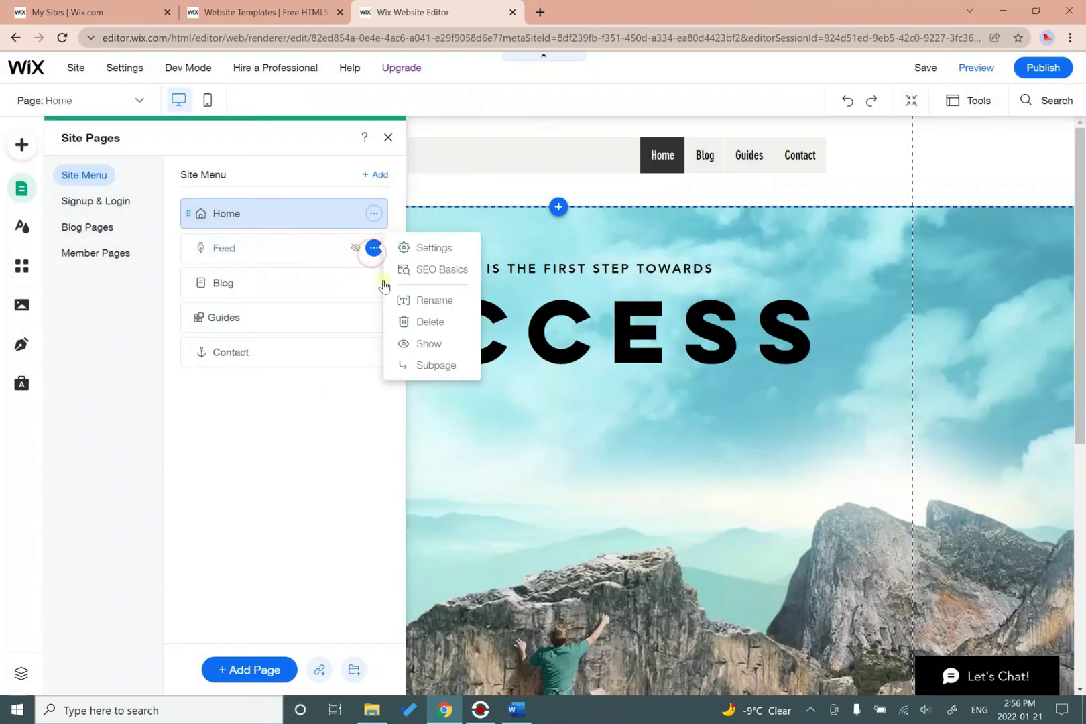
pyautogui.click(419, 322)
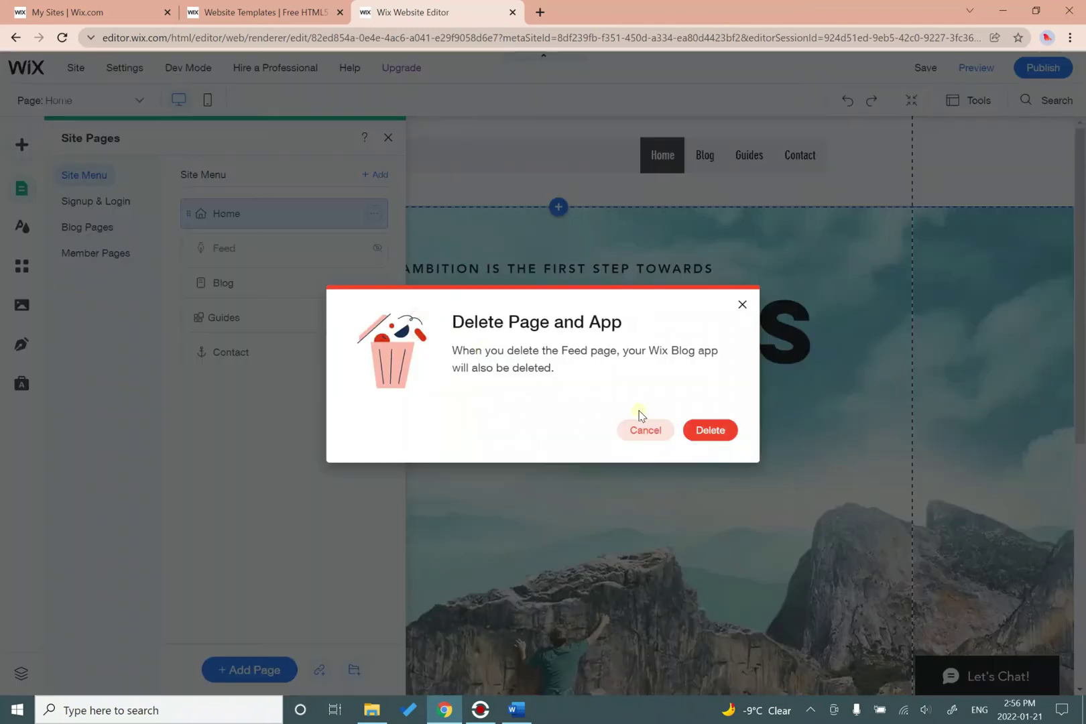
pyautogui.click(693, 439)
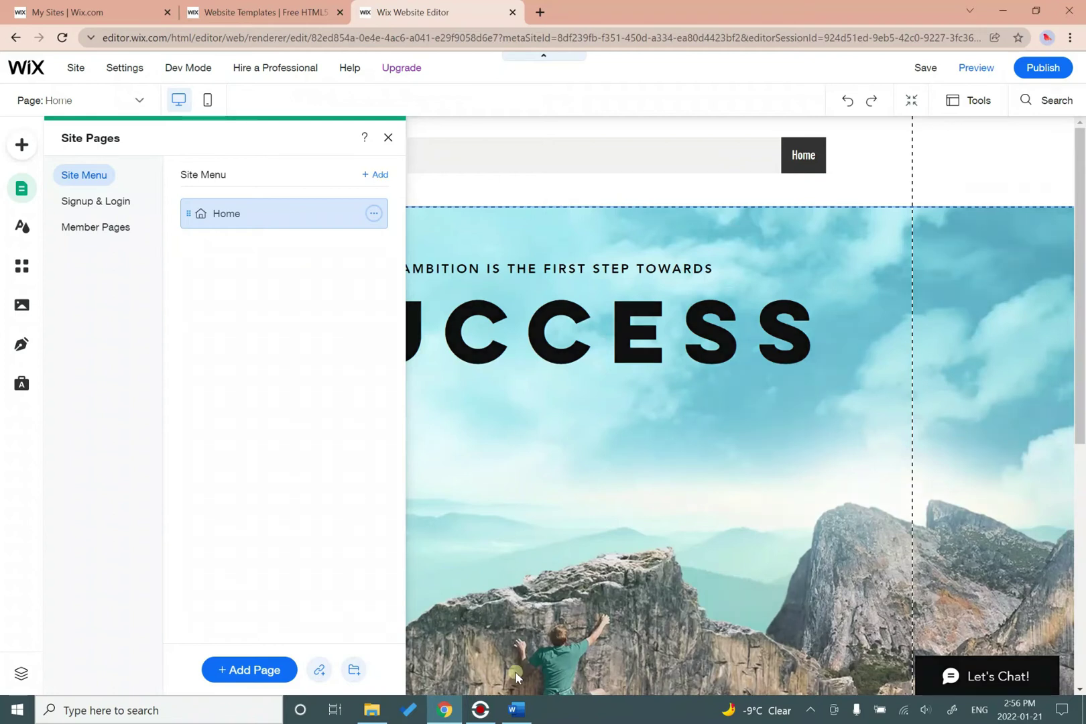
pyautogui.click(516, 710)
pyautogui.click(605, 526)
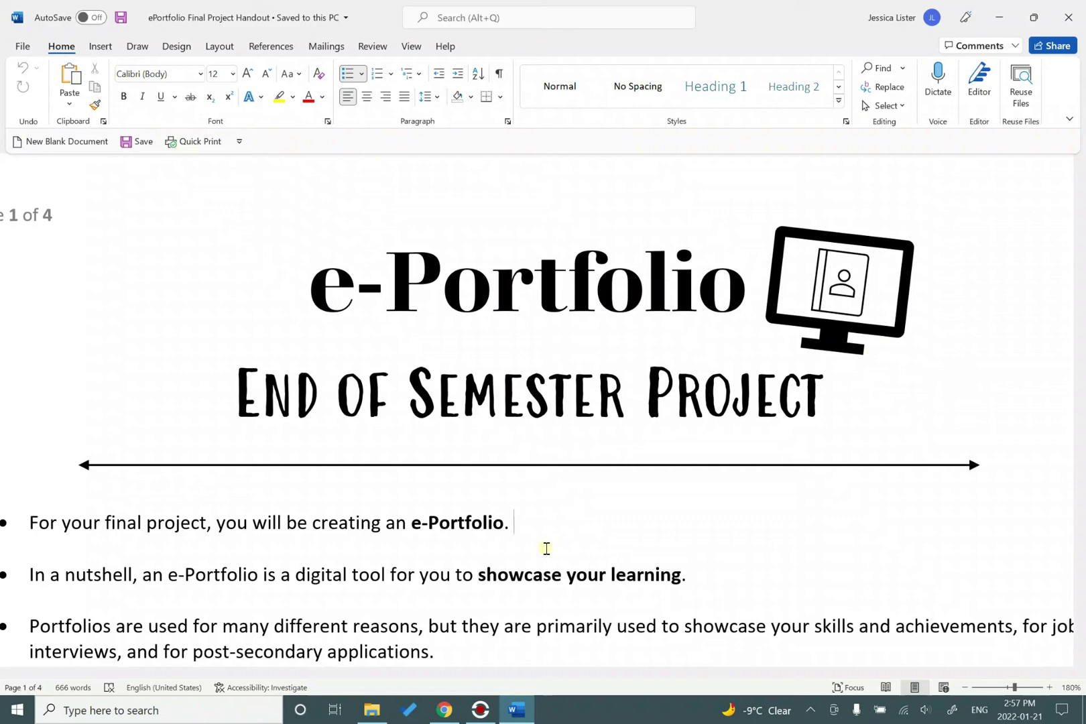
# Minimize the Word handout and return to the Wix editor in Chrome.
pyautogui.click(525, 716)
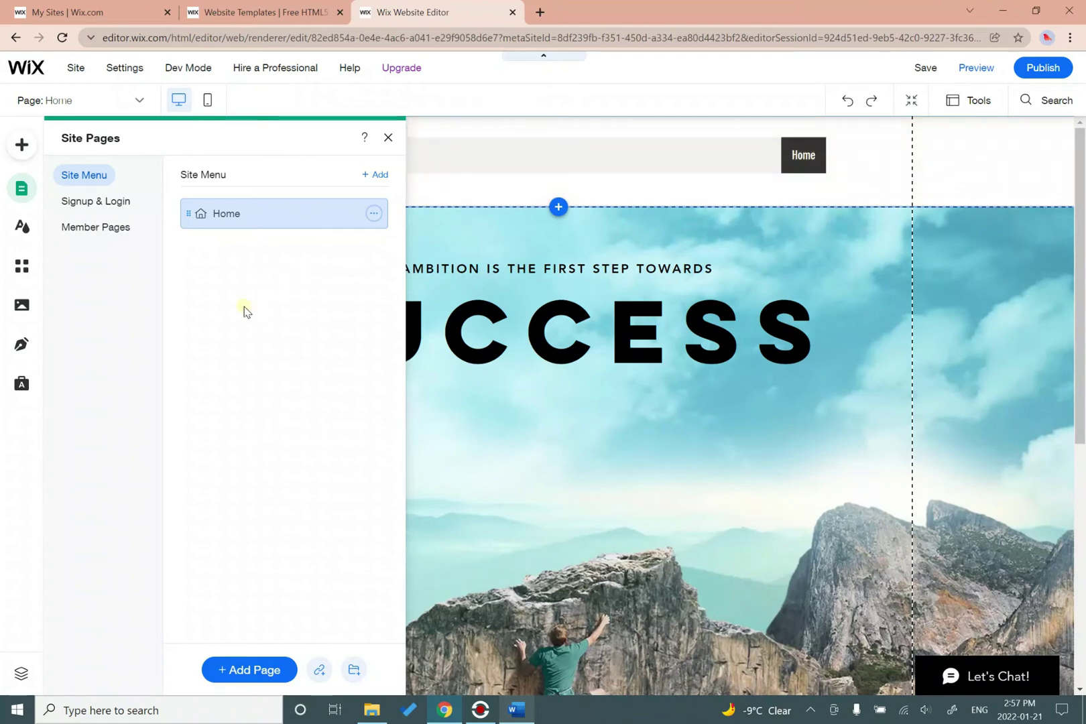
# Add a blank About page named after the portfolio owner, then start another new page.
pyautogui.click(249, 670)
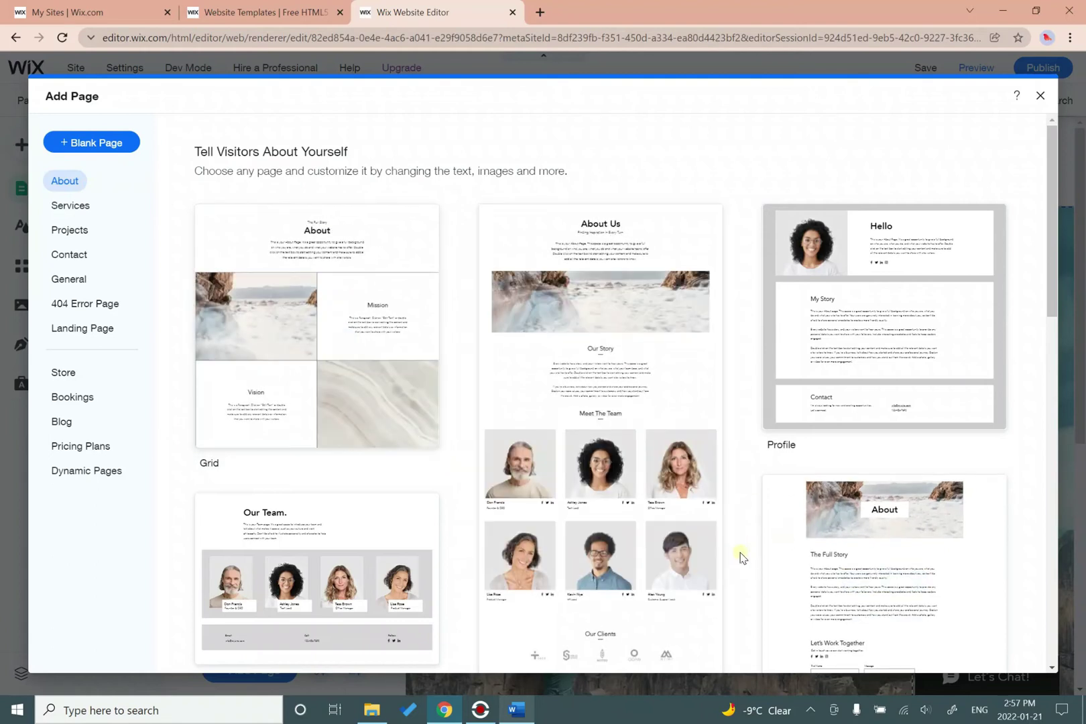
pyautogui.scroll(-8, 741, 556)
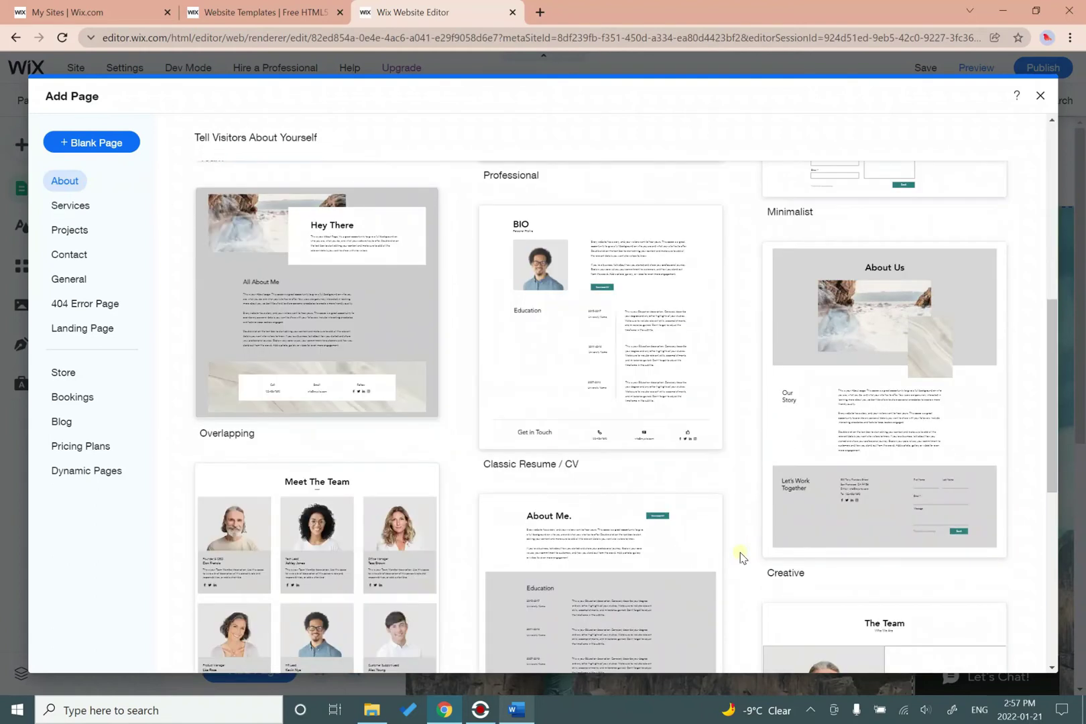
pyautogui.scroll(10, 742, 557)
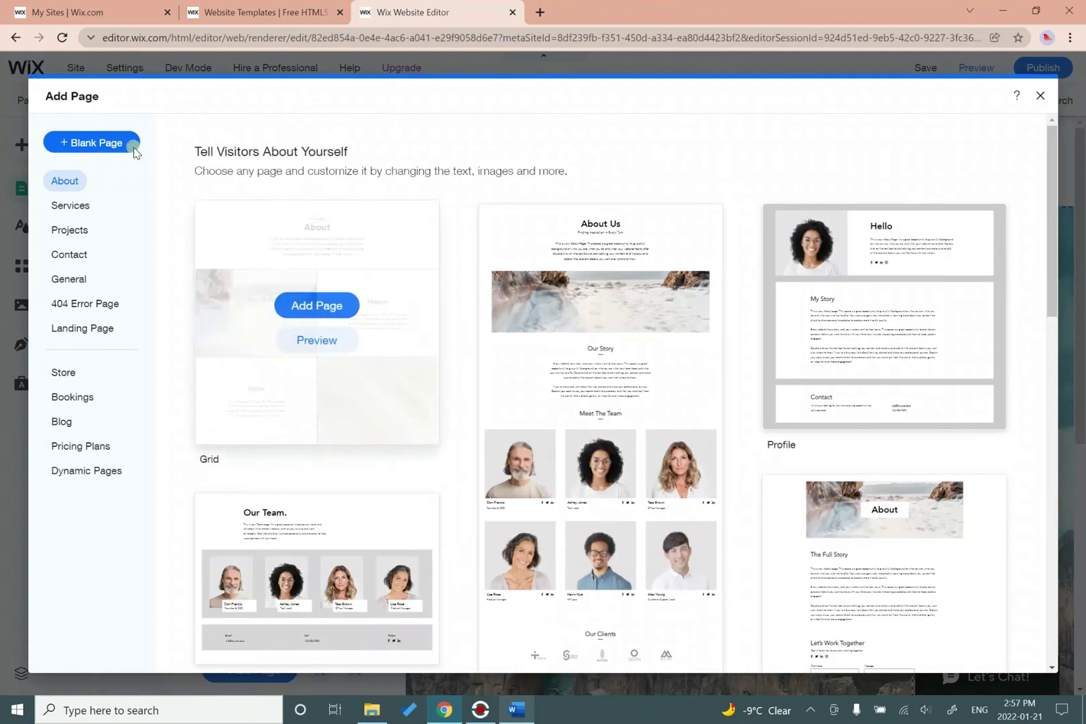
pyautogui.click(81, 143)
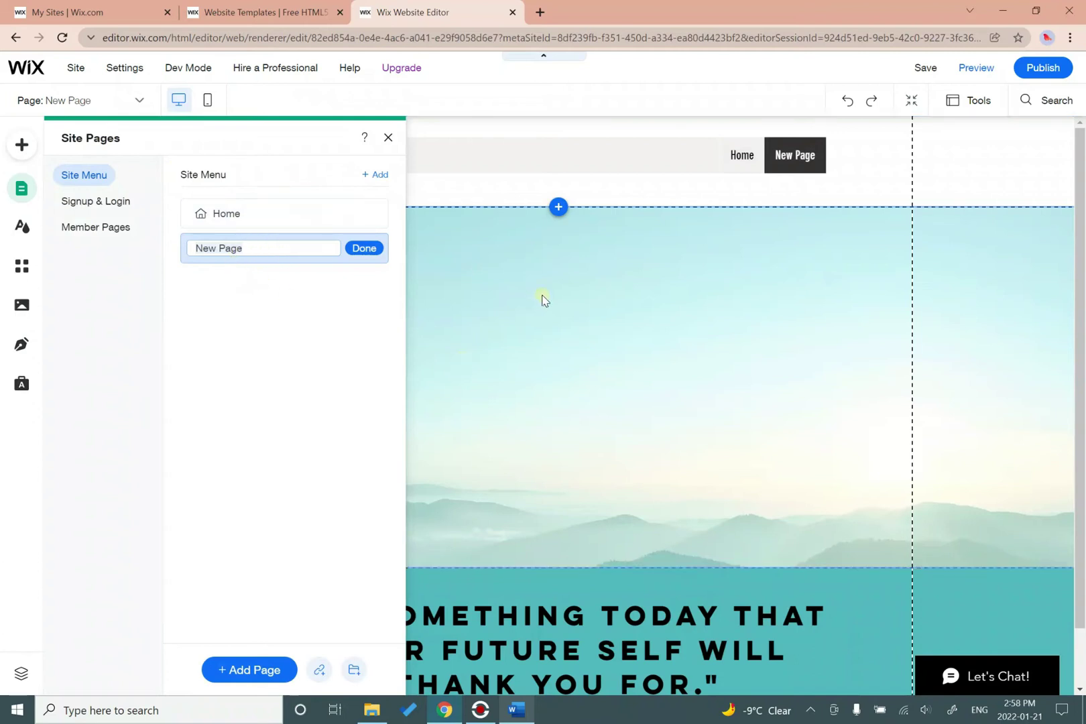
pyautogui.press('BackSpace')
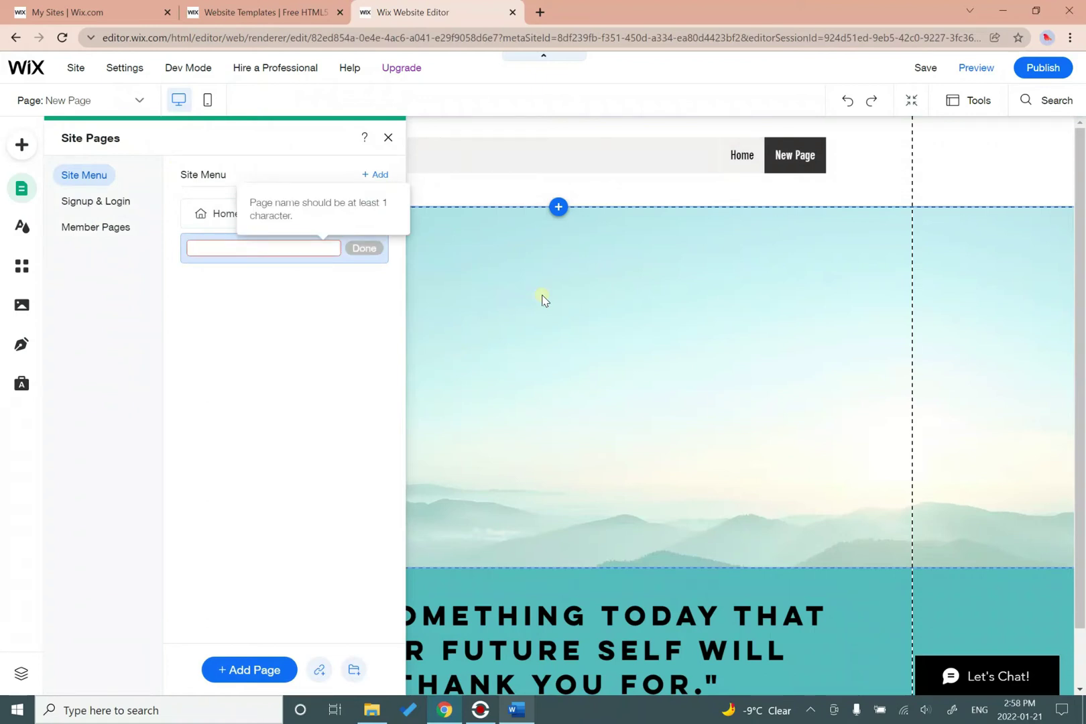
pyautogui.write('About Sally')
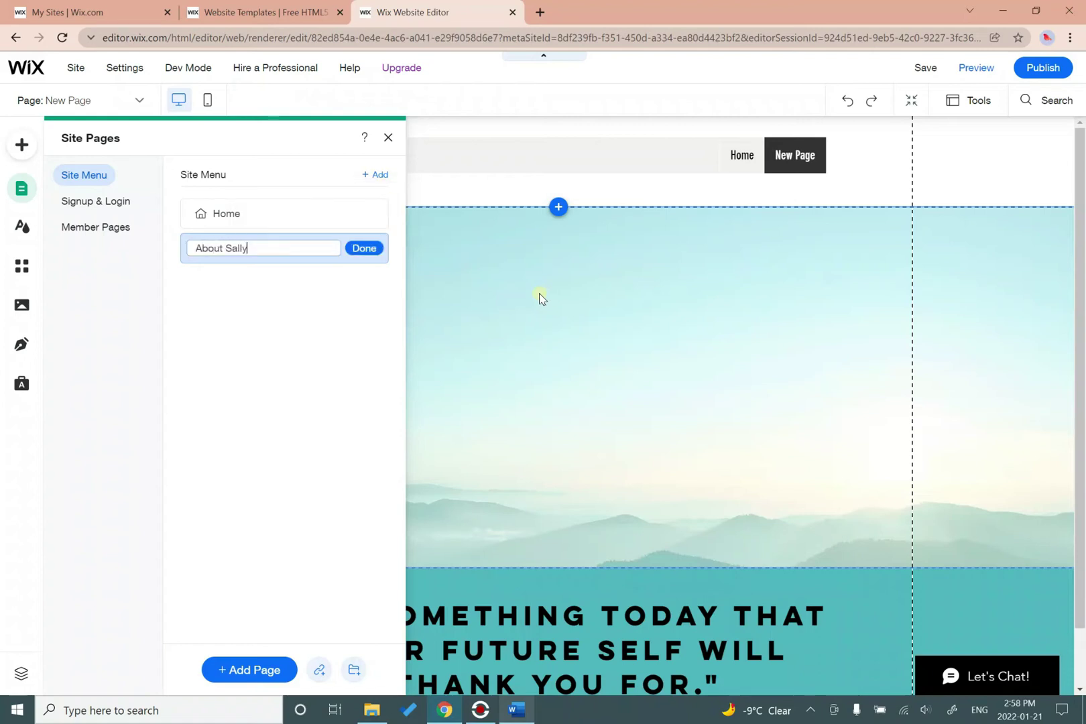
pyautogui.click(365, 249)
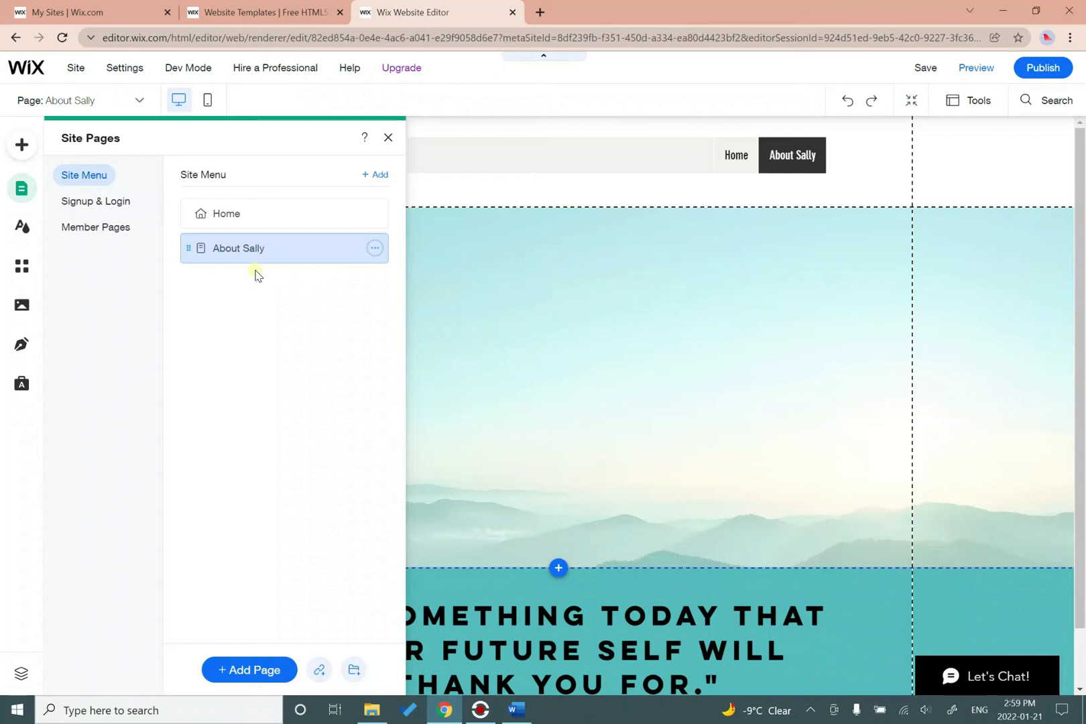
pyautogui.click(256, 670)
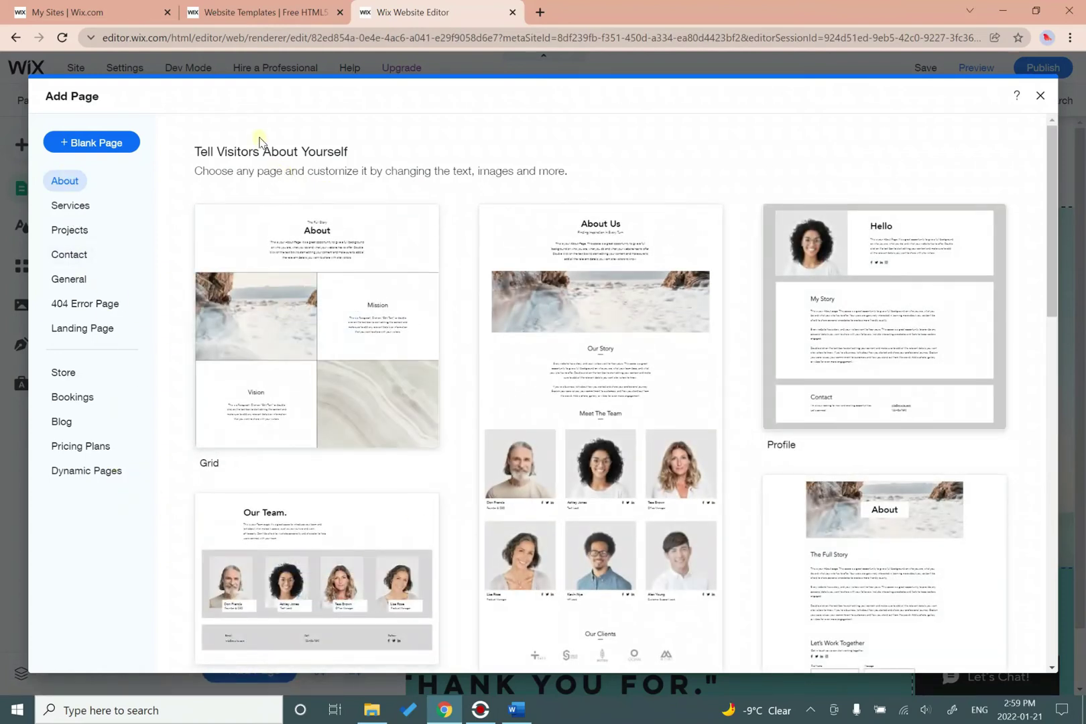
# Add a blank page named Brief Autobiography.
pyautogui.click(108, 143)
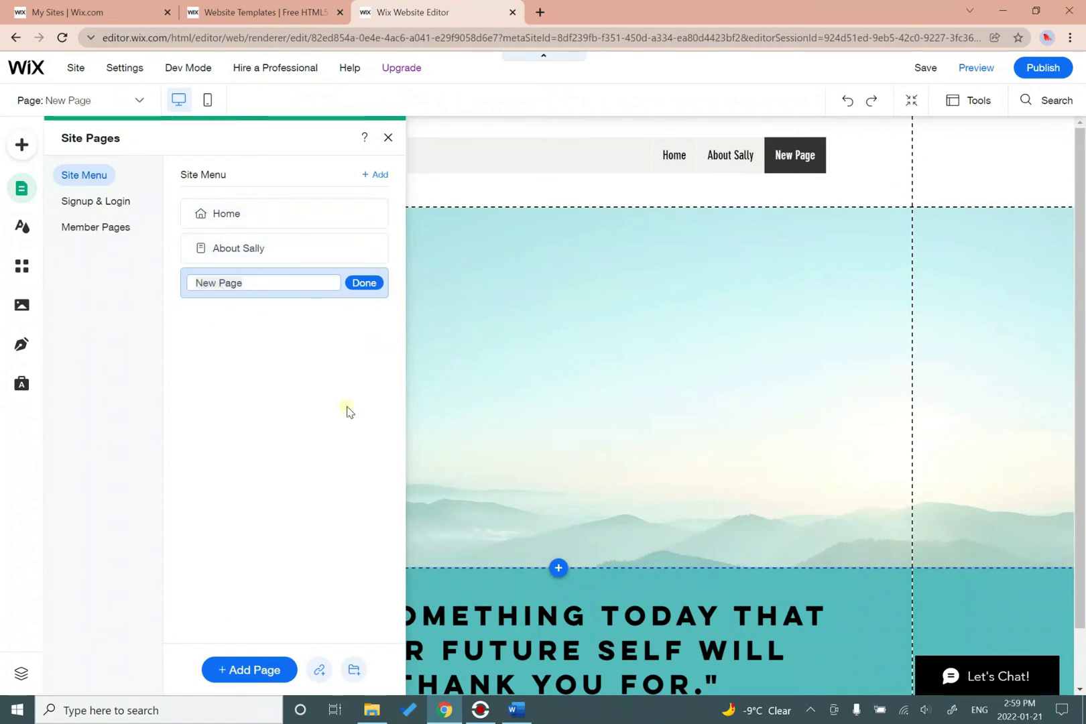
pyautogui.press('BackSpace')
pyautogui.write('Brief Autobiography')
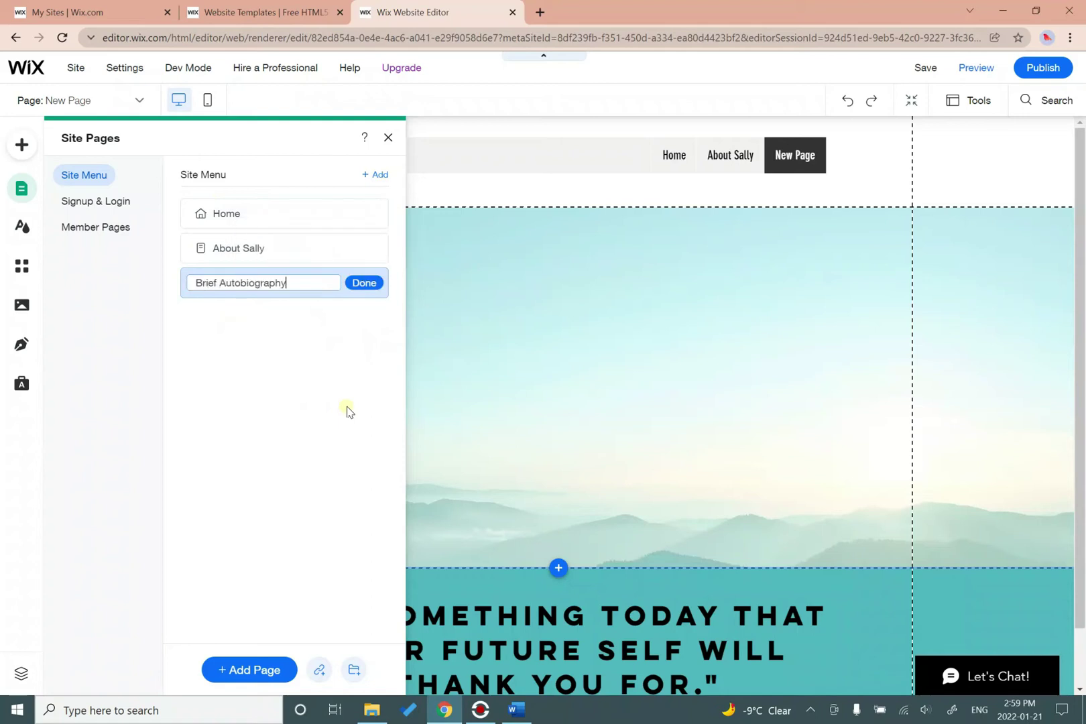
pyautogui.press('Return')
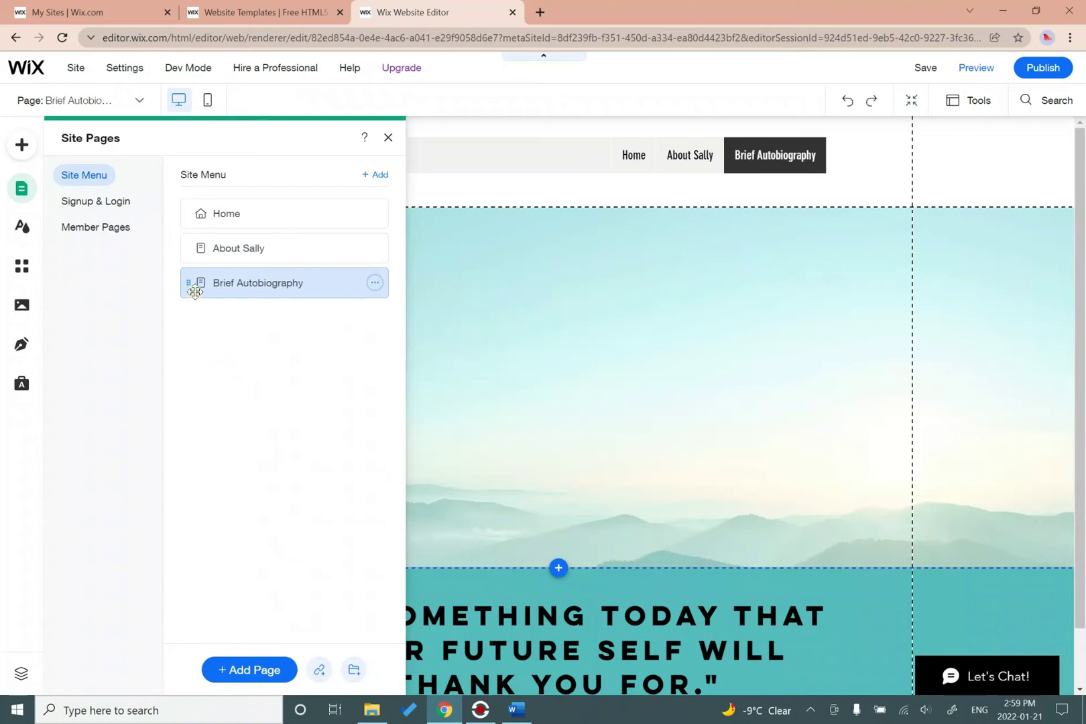
# Nest Brief Autobiography as a subpage under the About page and close the page list.
pyautogui.moveTo(194, 282); pyautogui.dragTo(272, 276)
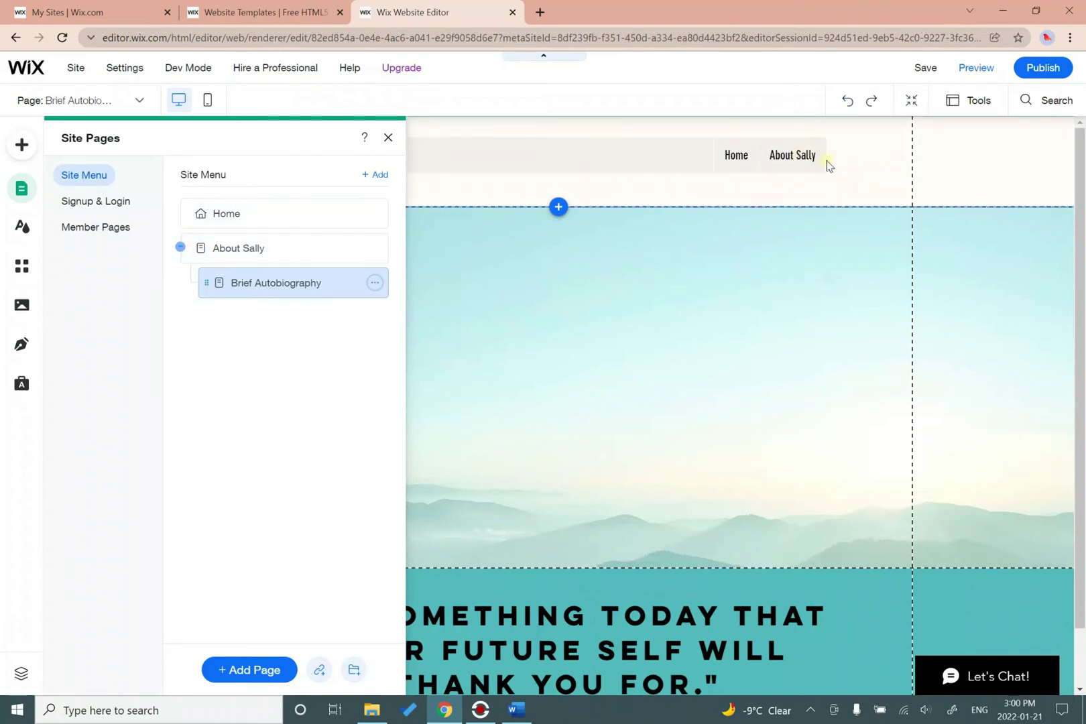
pyautogui.moveTo(208, 282); pyautogui.dragTo(187, 283)
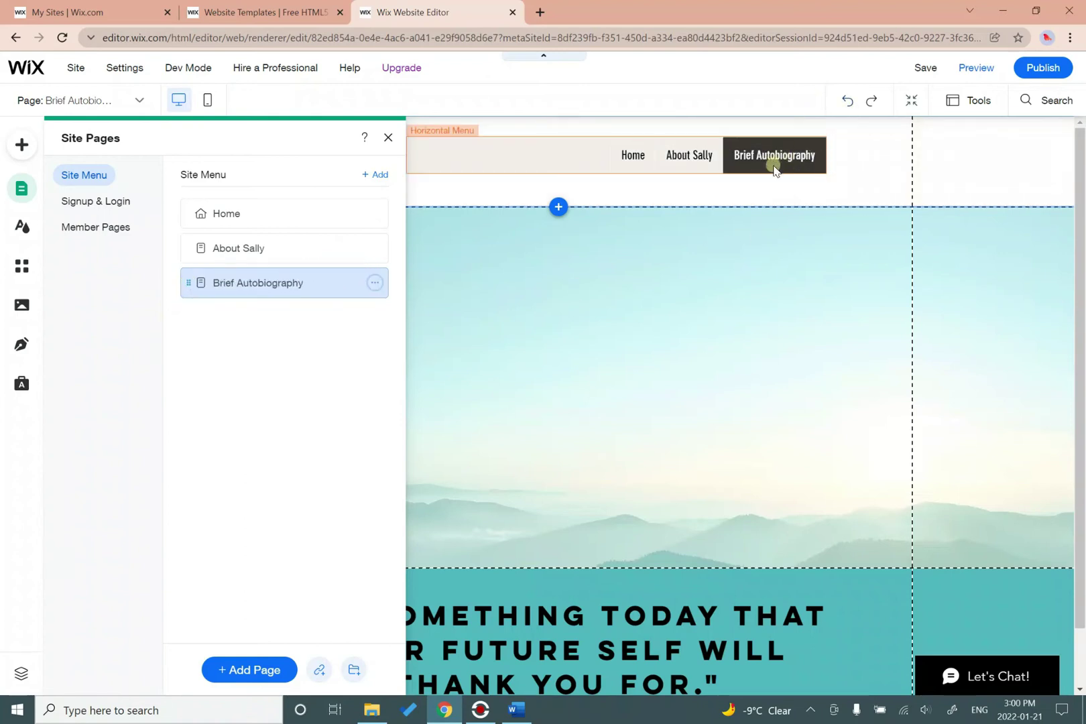
pyautogui.moveTo(194, 284); pyautogui.dragTo(240, 278)
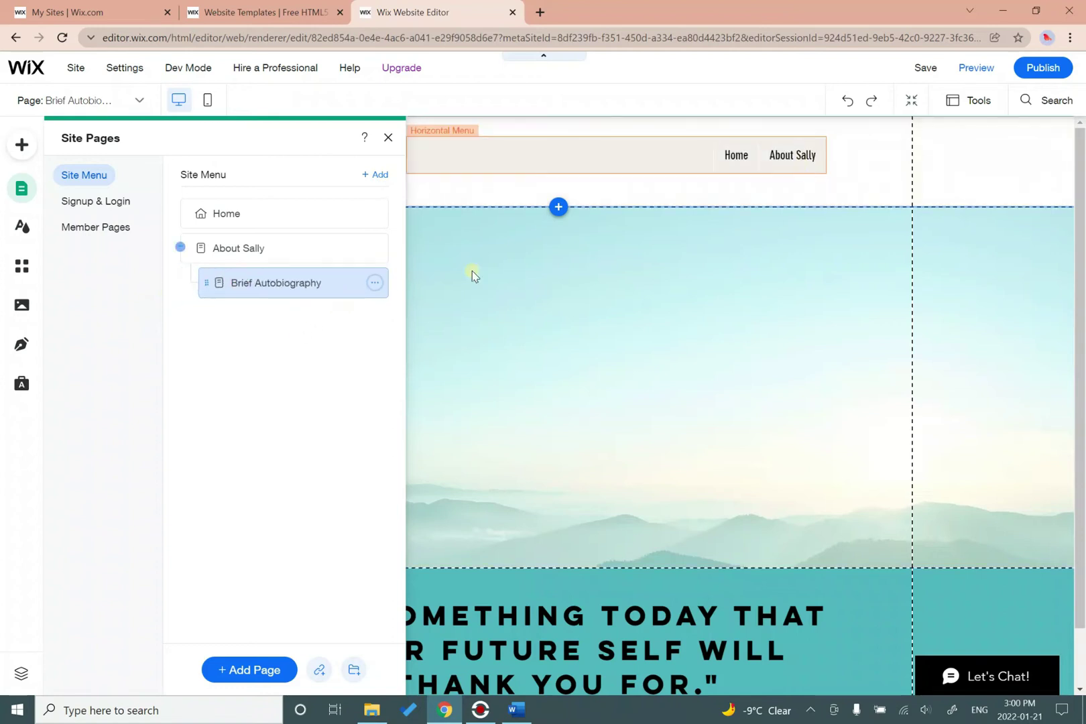
pyautogui.click(387, 138)
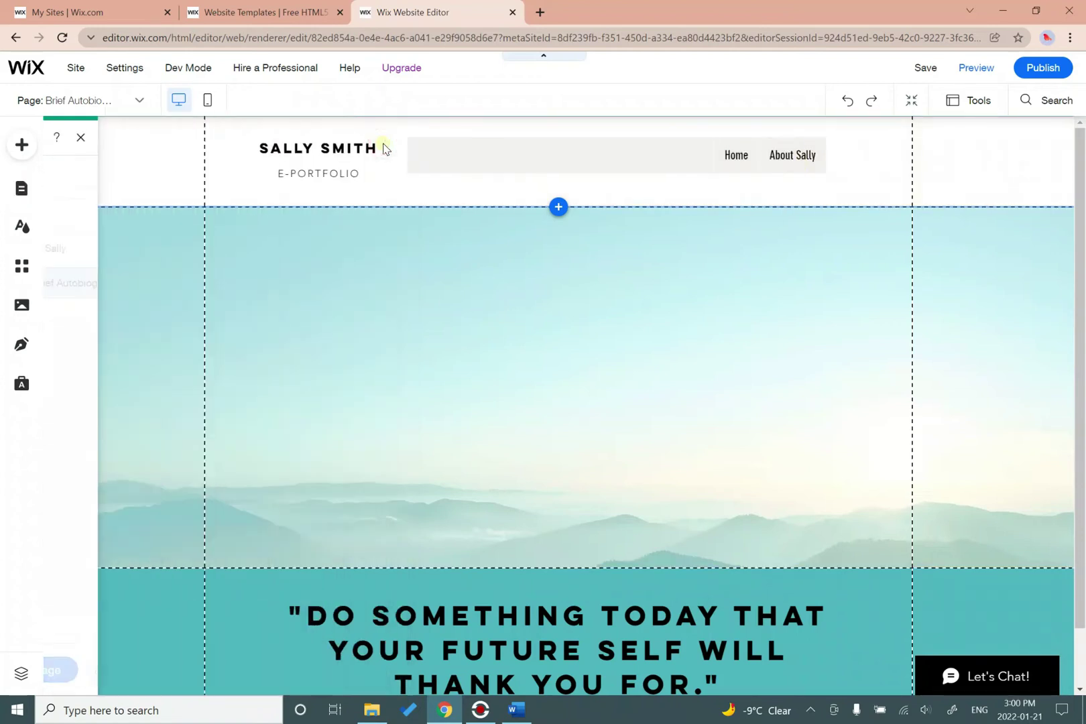
# Preview the site to check that Brief Autobiography drops down under the About menu item.
pyautogui.click(971, 69)
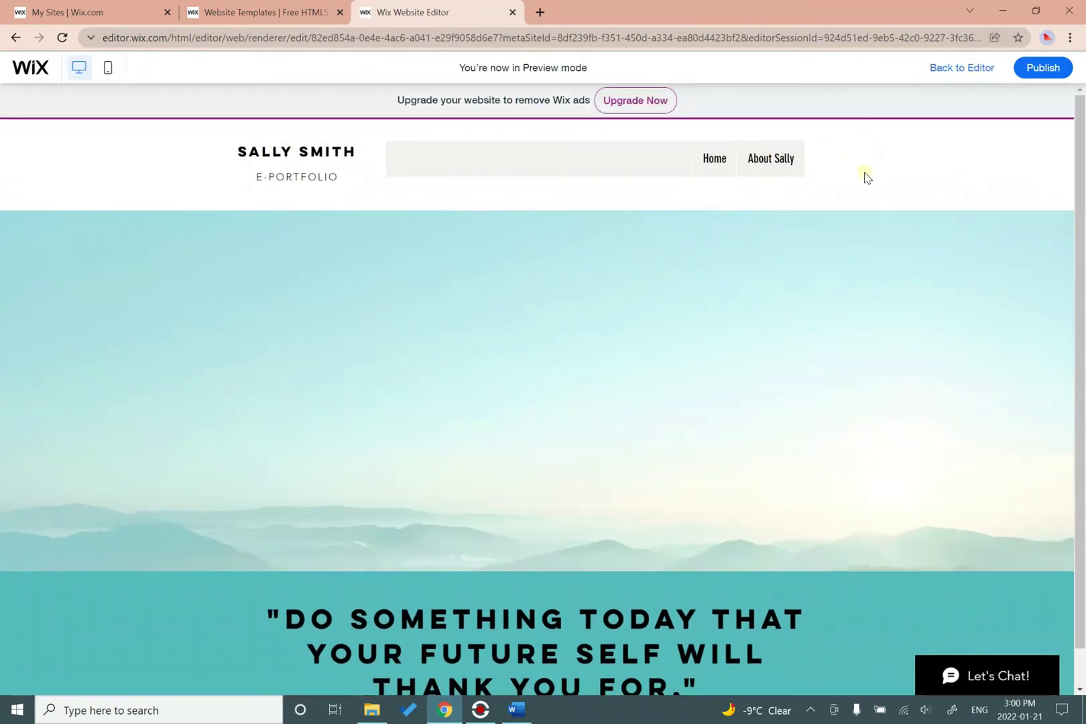
pyautogui.moveTo(780, 162)
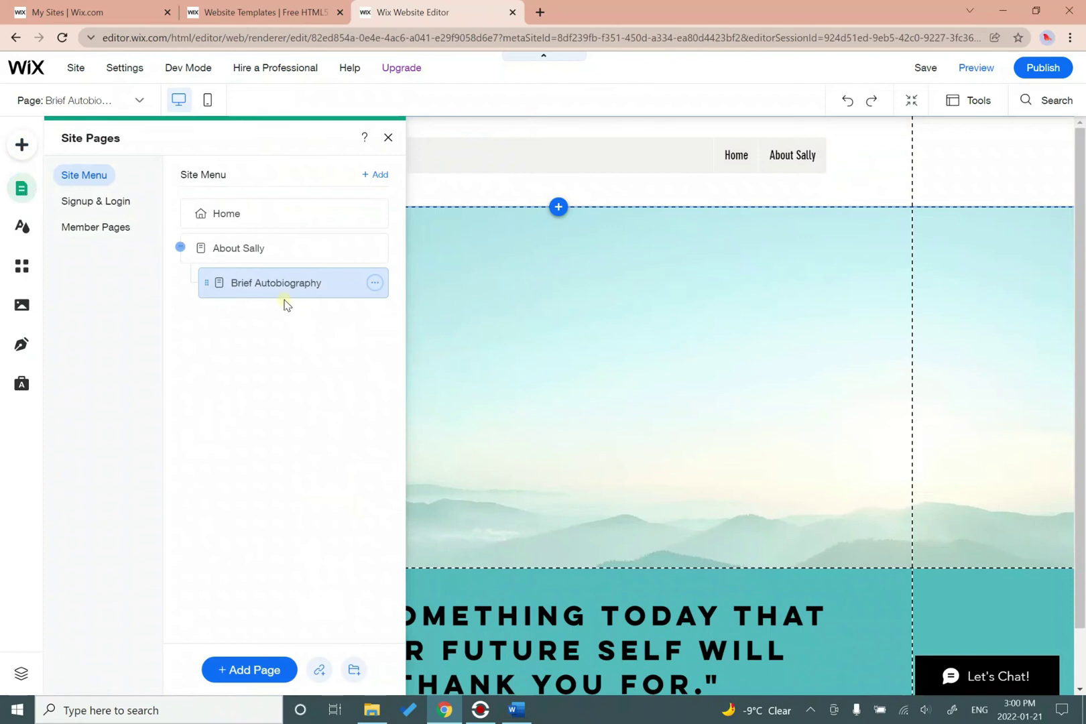
# Add blank Education and Skills pages as subpages of the About page.
pyautogui.click(245, 673)
pyautogui.click(94, 143)
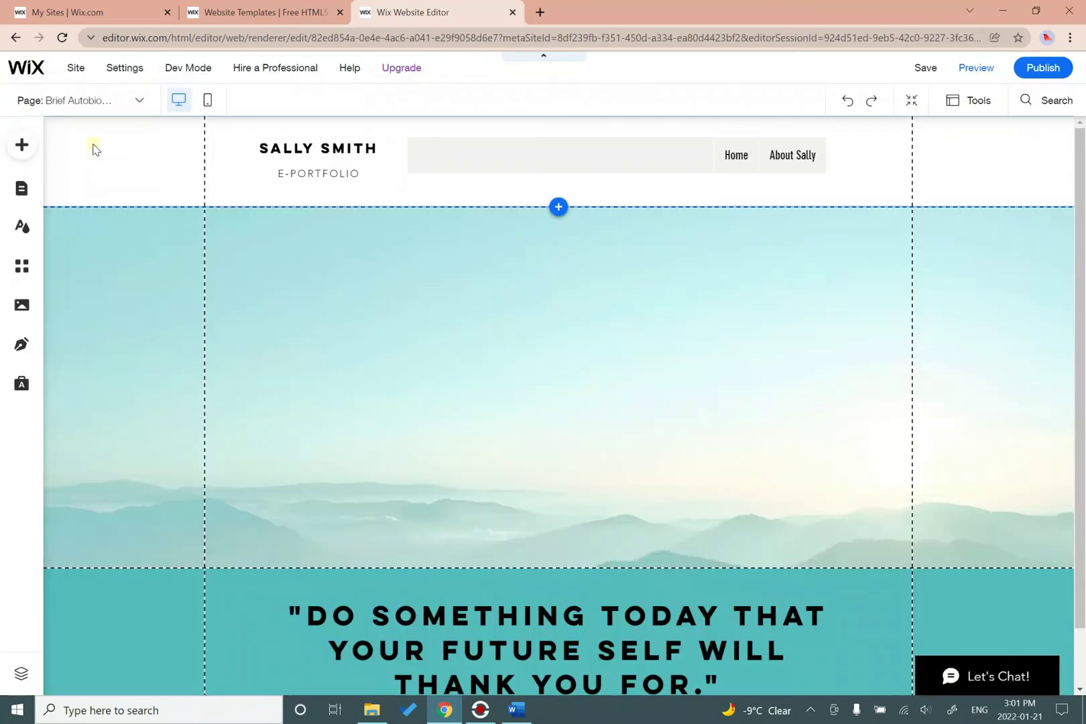
pyautogui.write('Education')
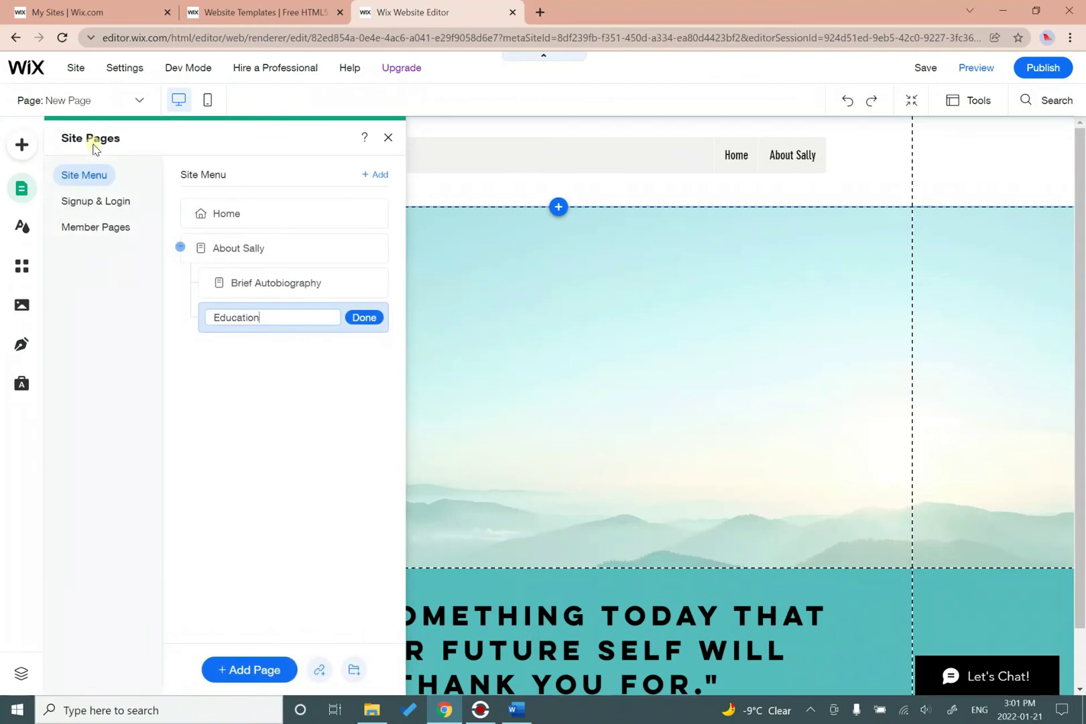
pyautogui.press('Return')
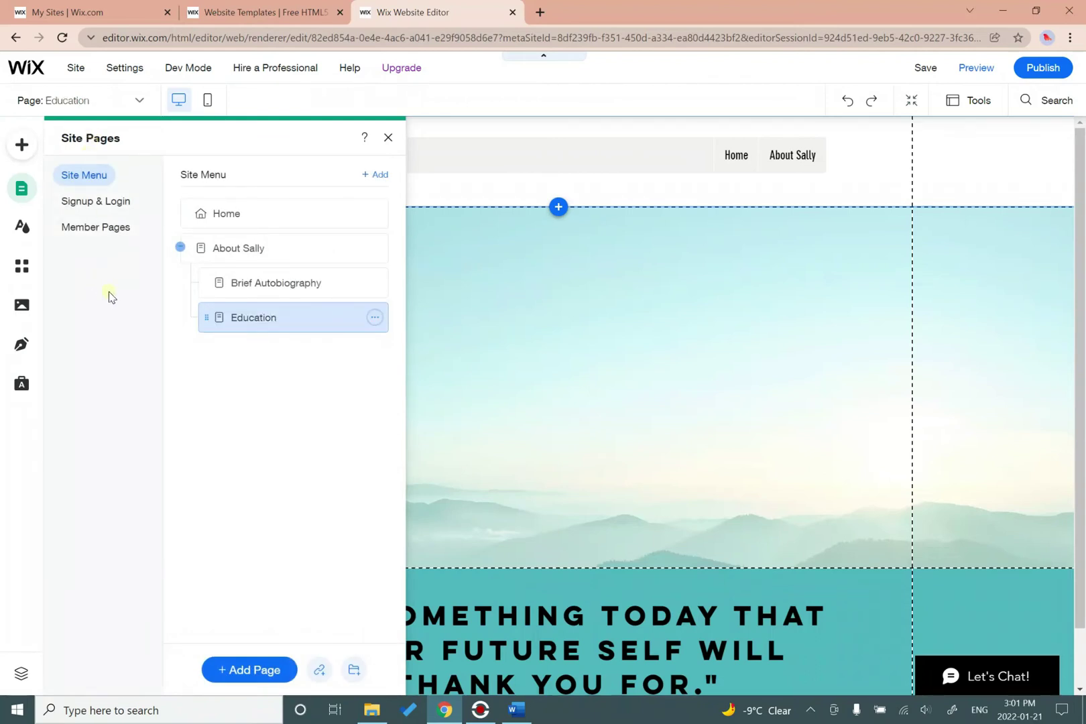
pyautogui.click(280, 668)
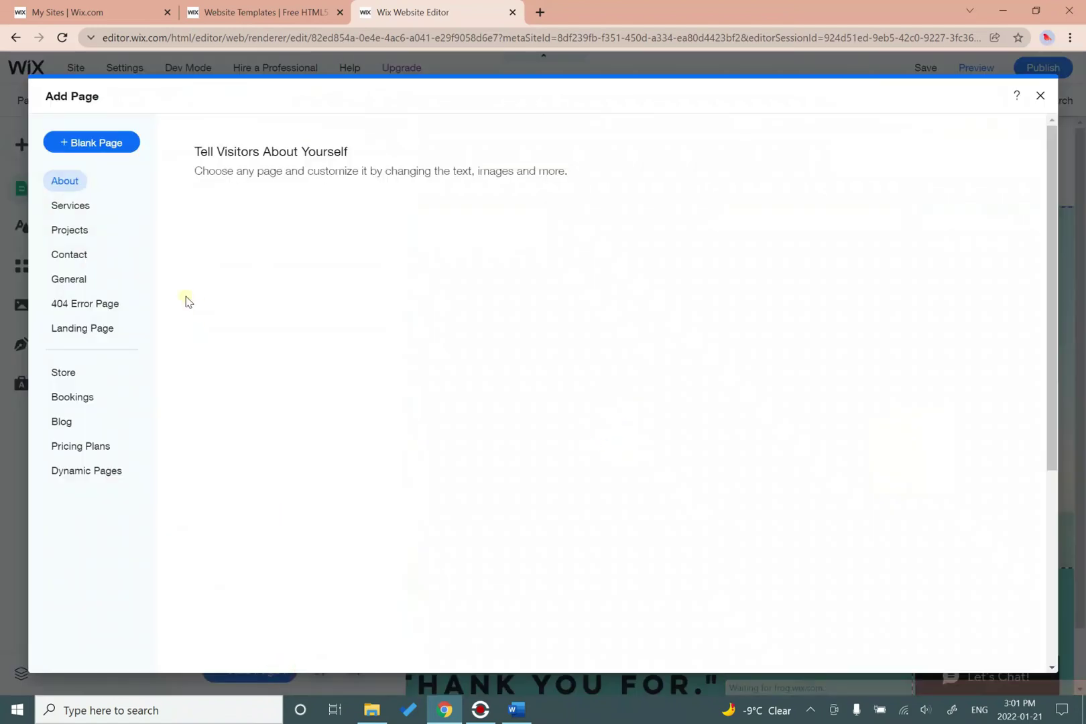
pyautogui.click(107, 148)
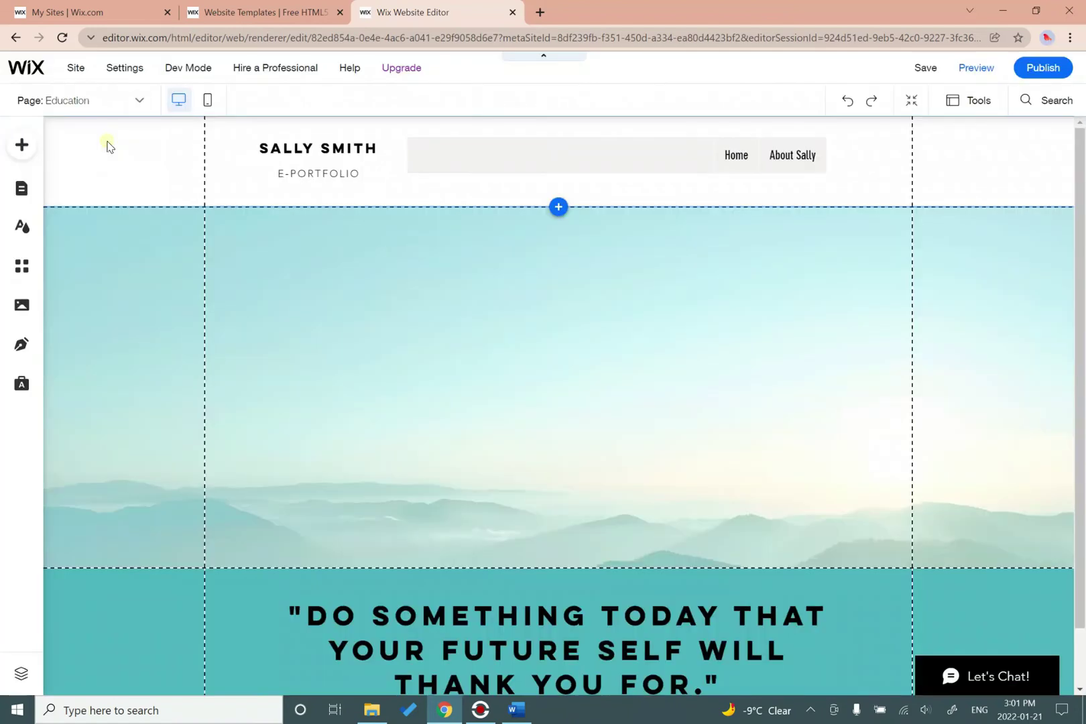
pyautogui.write('Skills')
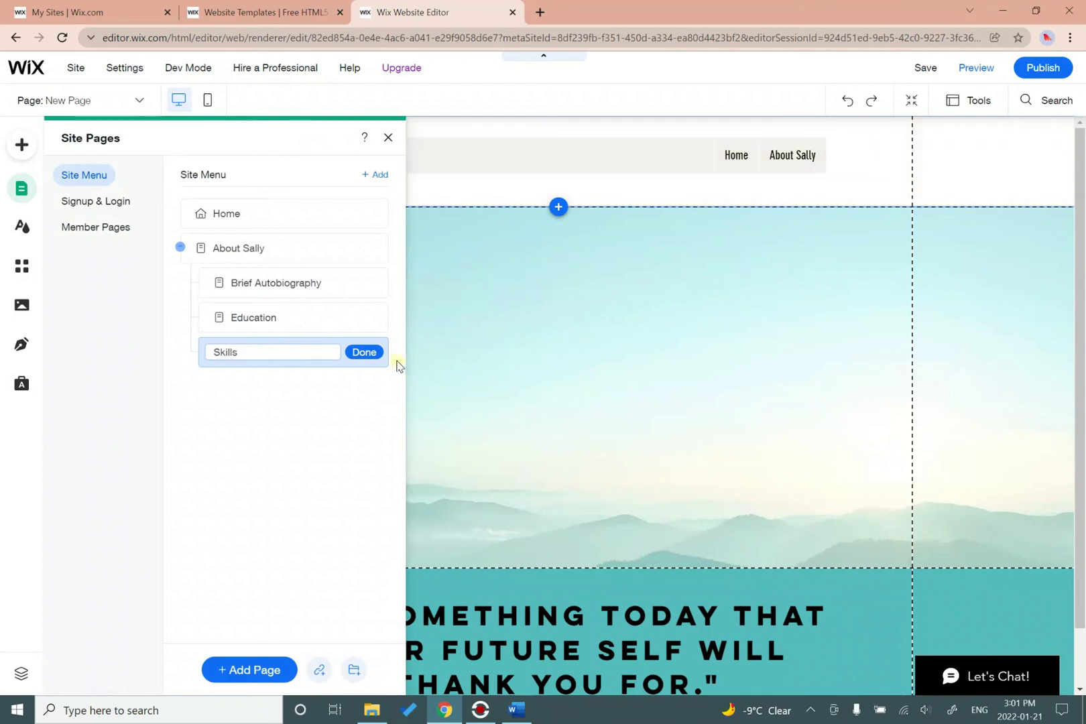
pyautogui.click(364, 351)
pyautogui.click(388, 137)
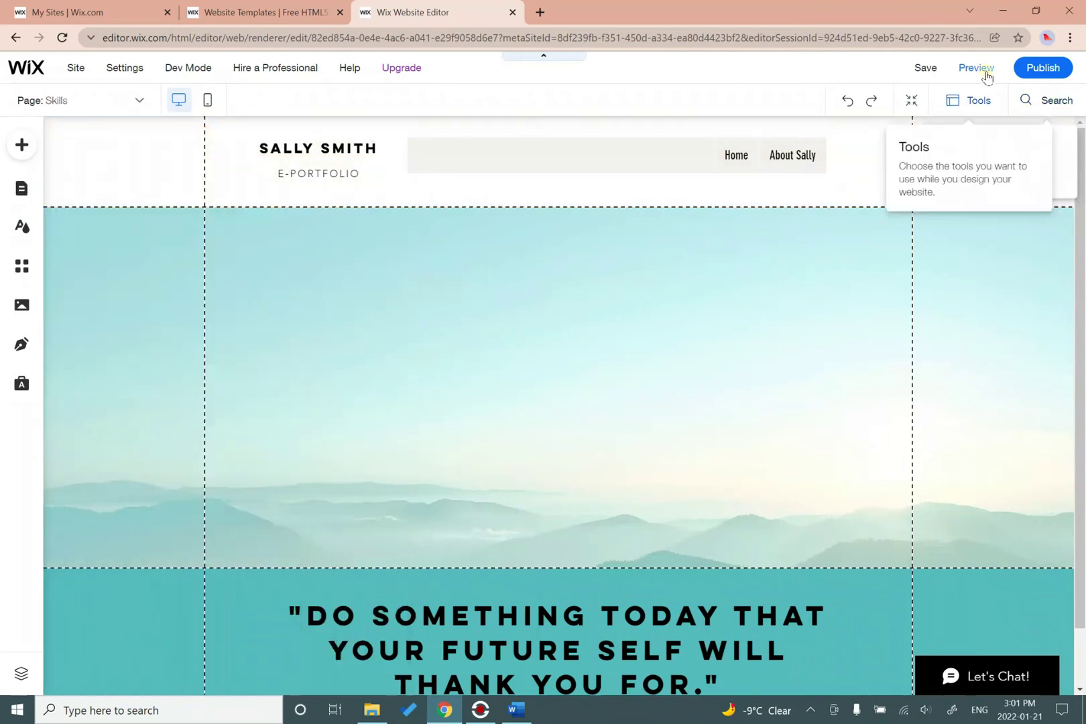
# Preview the site to confirm all three subpages appear in the About dropdown, then return to the editor.
pyautogui.click(981, 69)
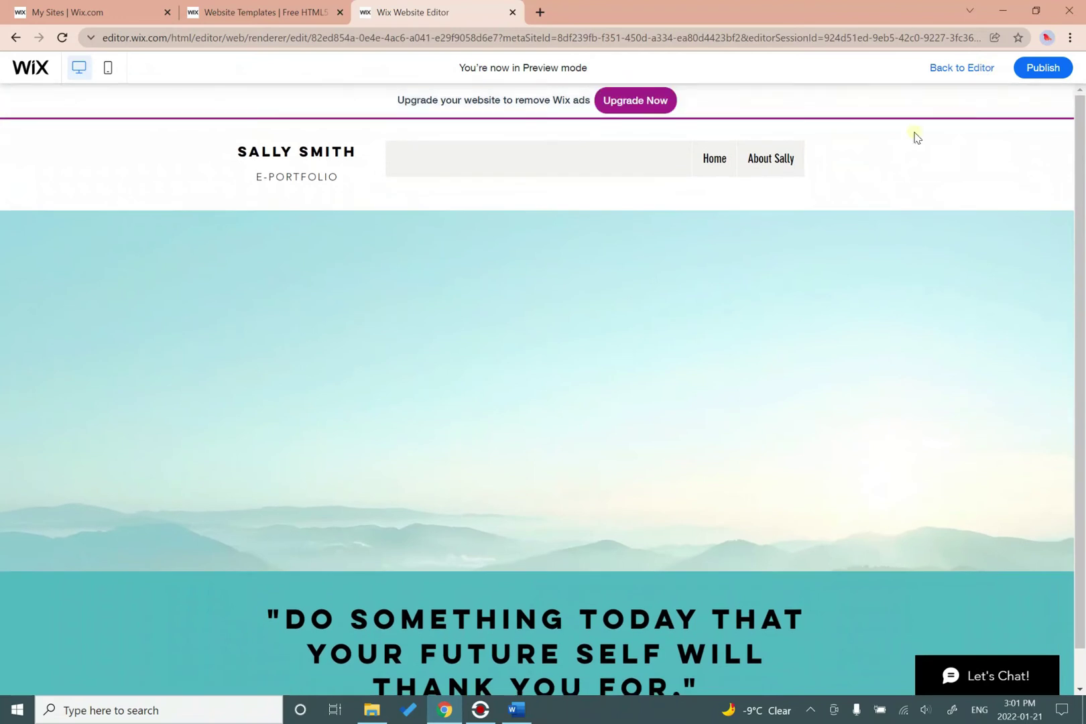
pyautogui.moveTo(768, 171)
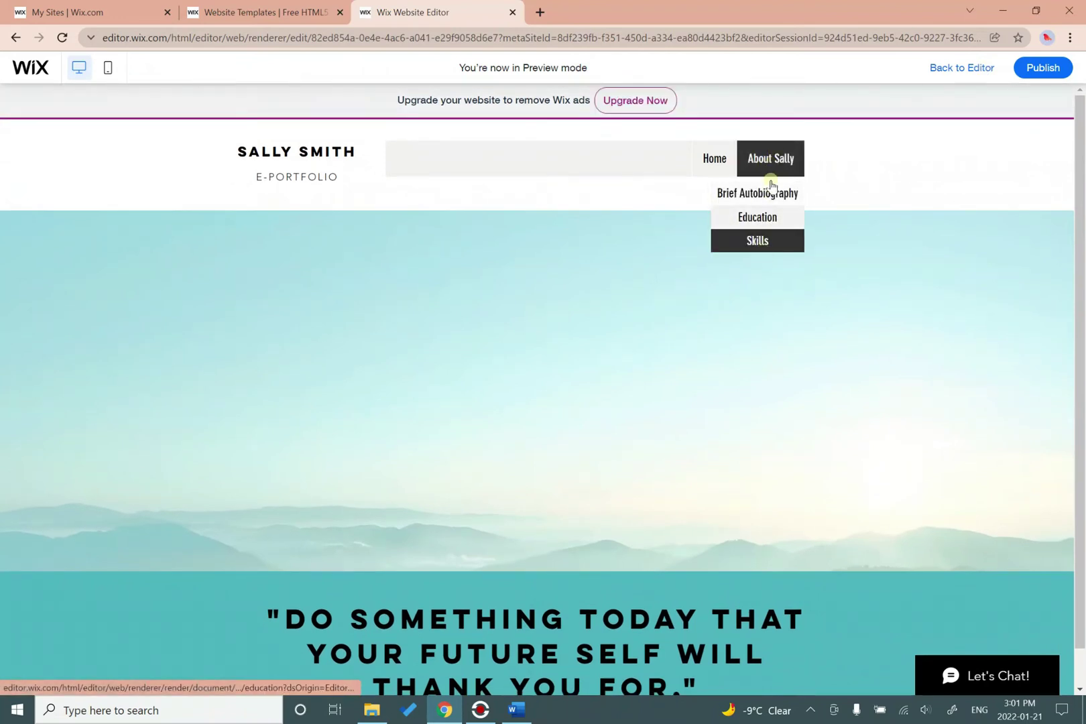
pyautogui.click(961, 67)
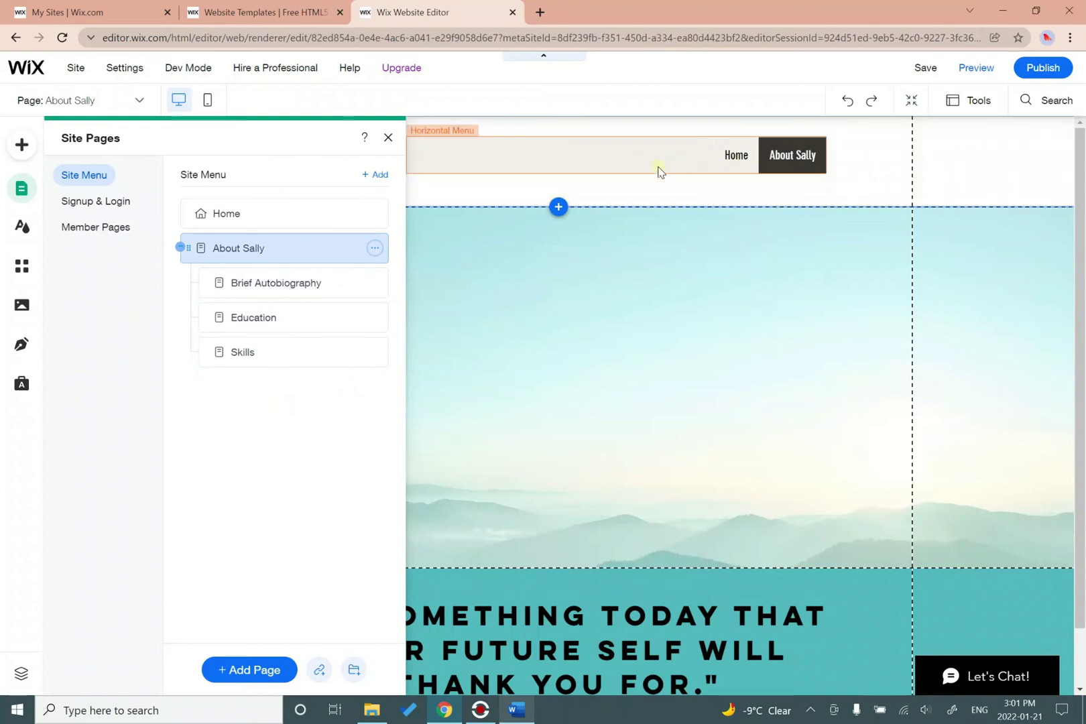
# Add a blank top-level page named Extracurricular Activities.
pyautogui.click(255, 672)
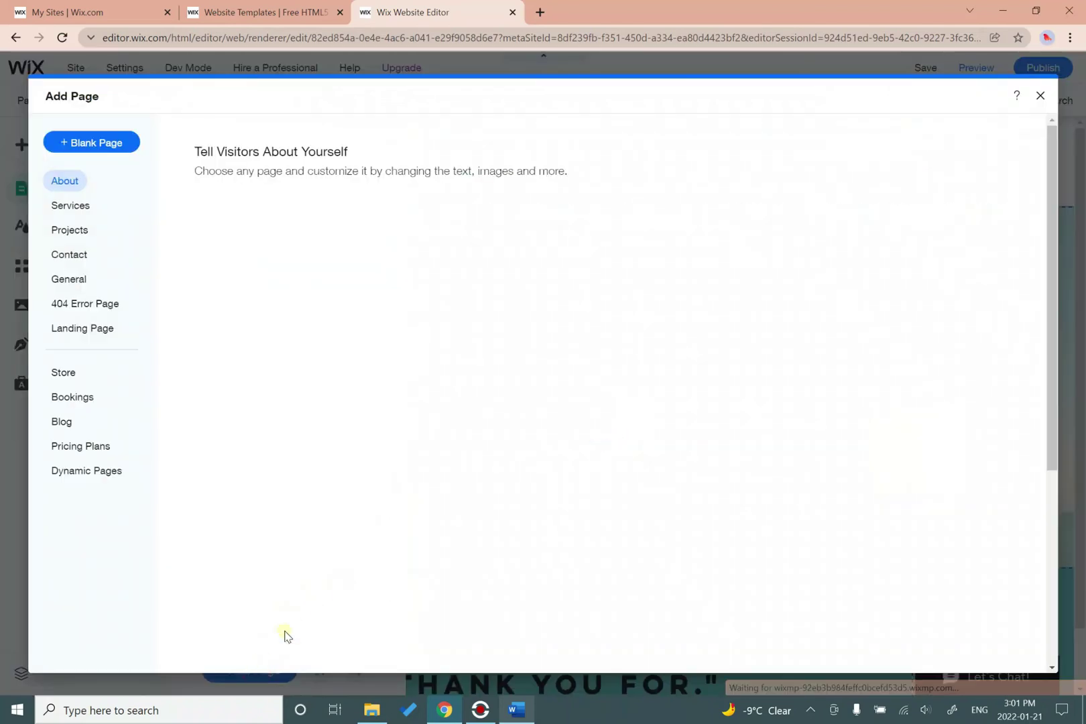
pyautogui.click(91, 142)
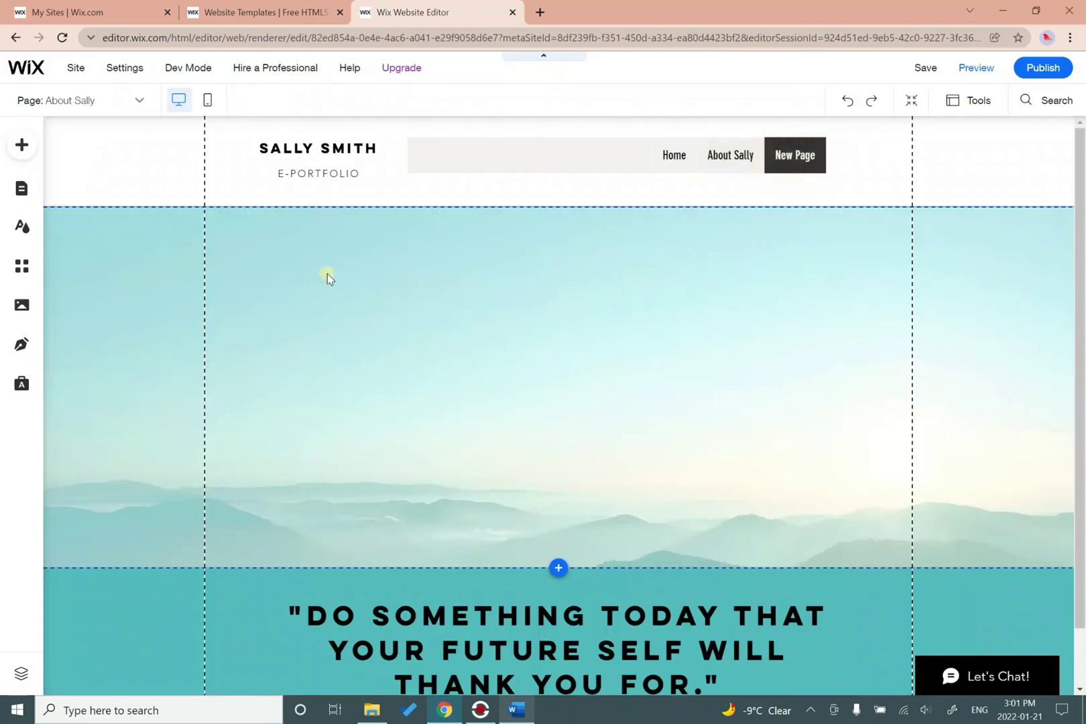
pyautogui.write('Extracurricular')
pyautogui.press('Return')
pyautogui.click(374, 387)
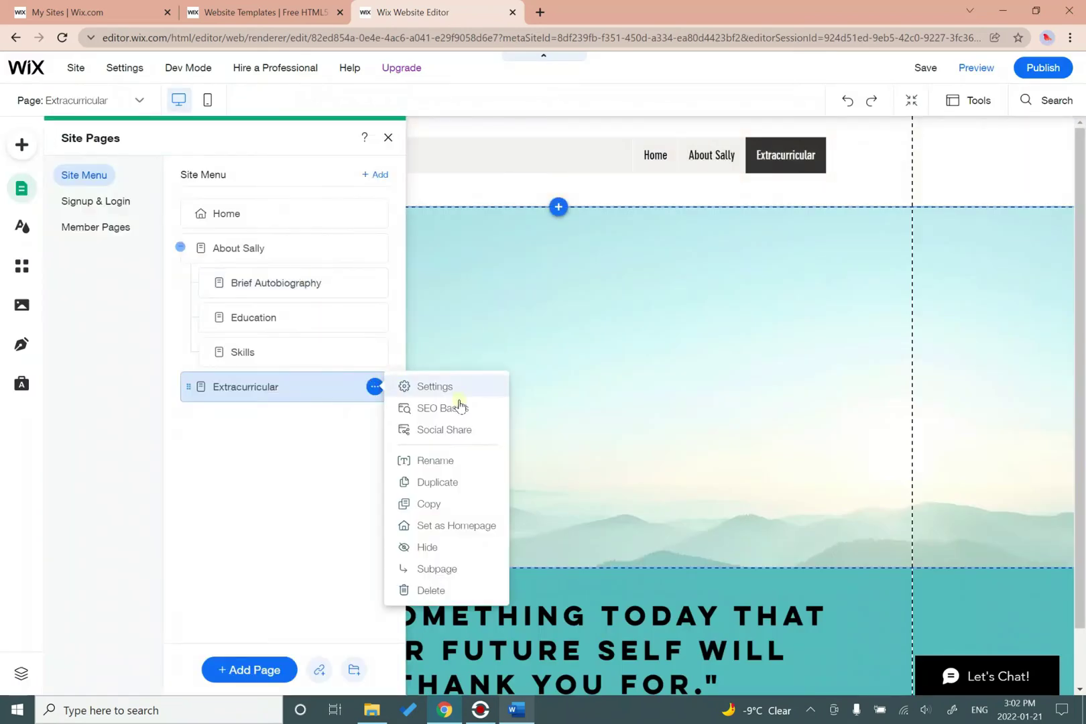
pyautogui.click(436, 460)
pyautogui.write('Extracurricular Activities')
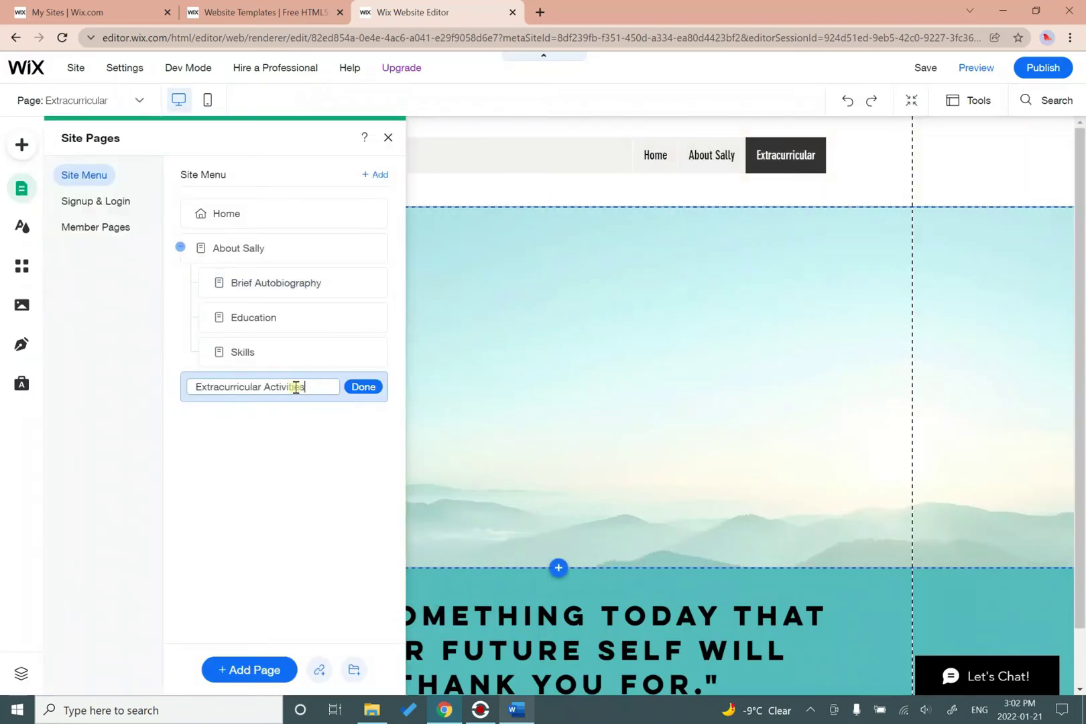
pyautogui.press('Return')
# Add Work Samples and Resume pages, then close the page list.
pyautogui.write('Work Samples')
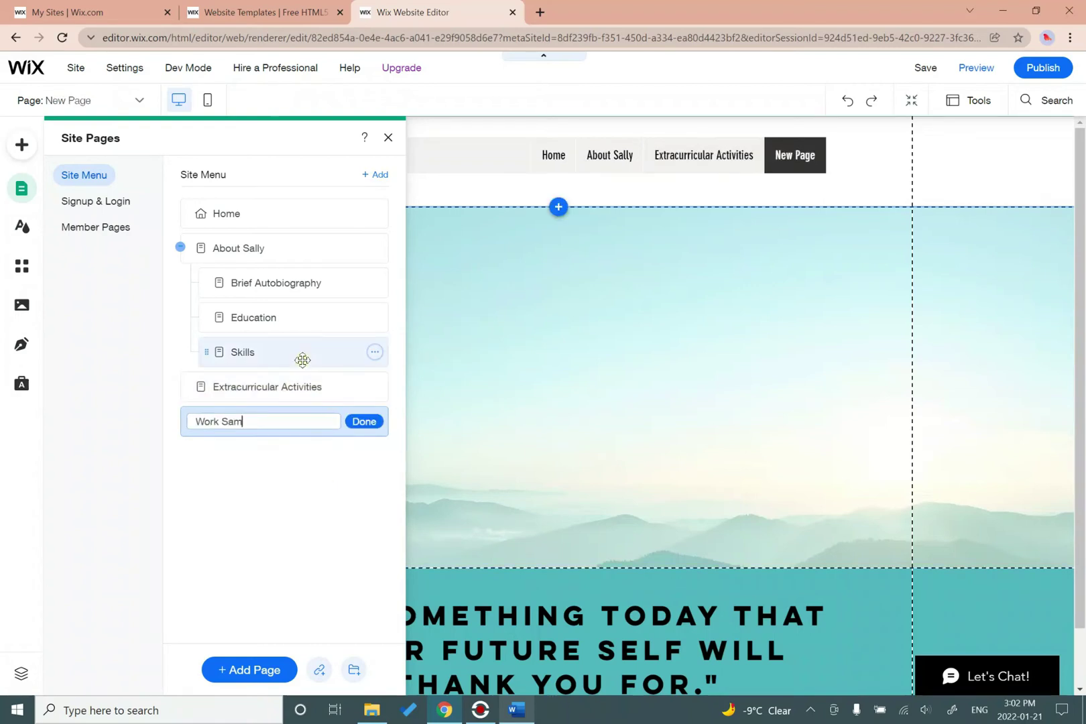
pyautogui.click(363, 421)
pyautogui.click(249, 669)
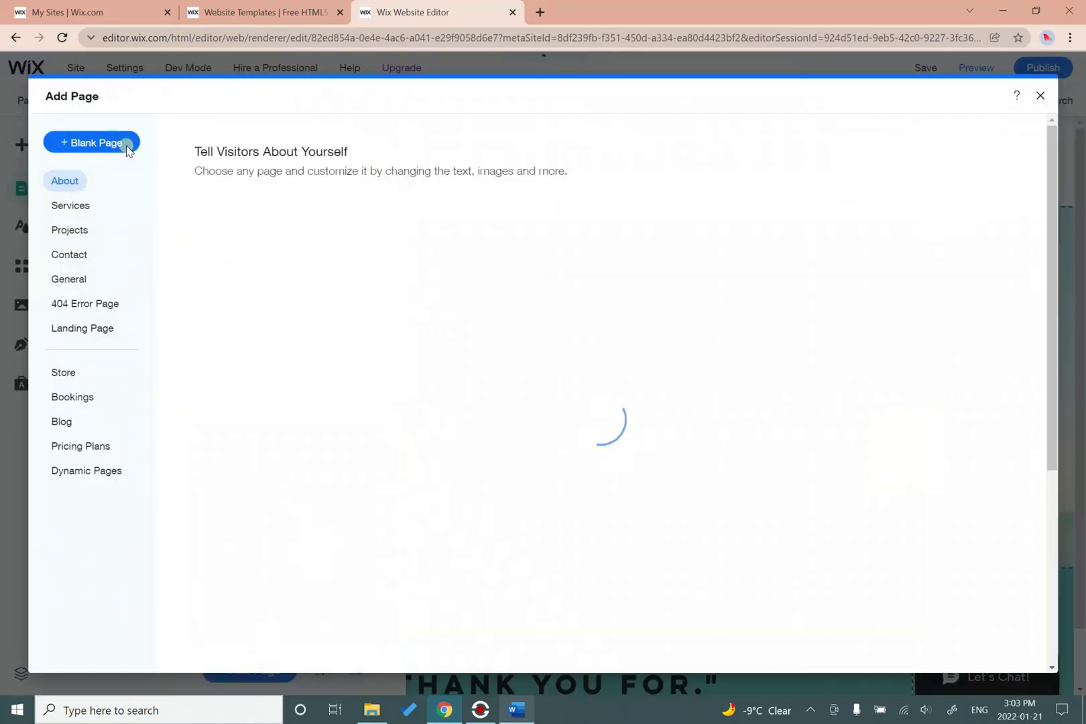
pyautogui.press('Escape')
pyautogui.write('Resume')
pyautogui.click(360, 458)
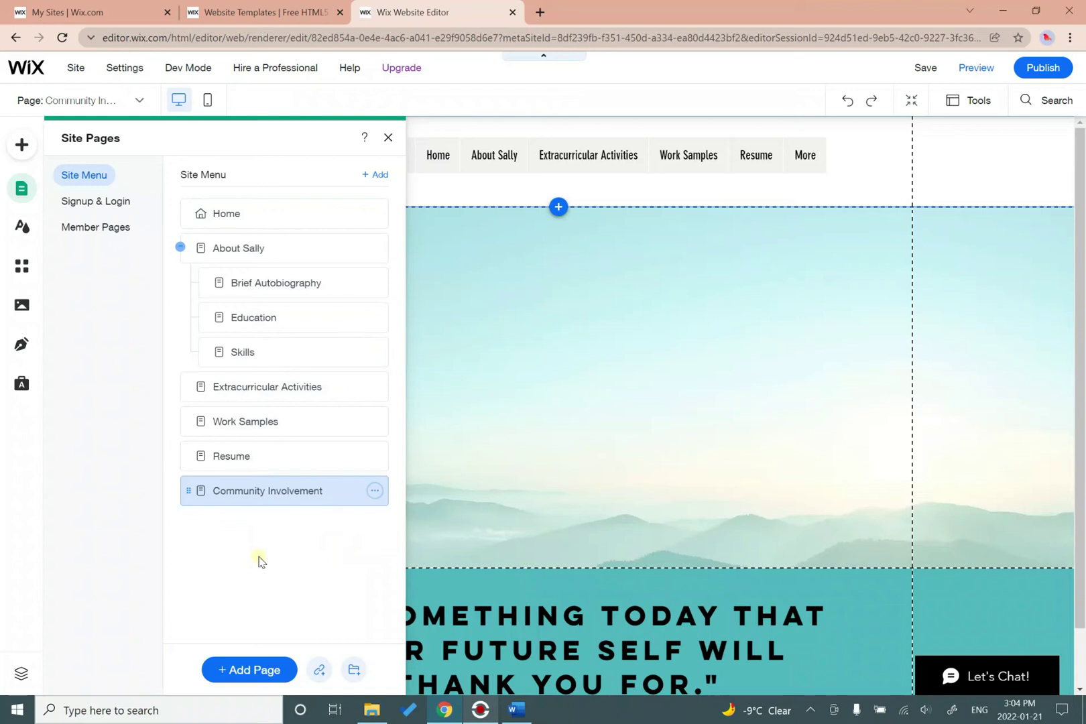
pyautogui.click(387, 139)
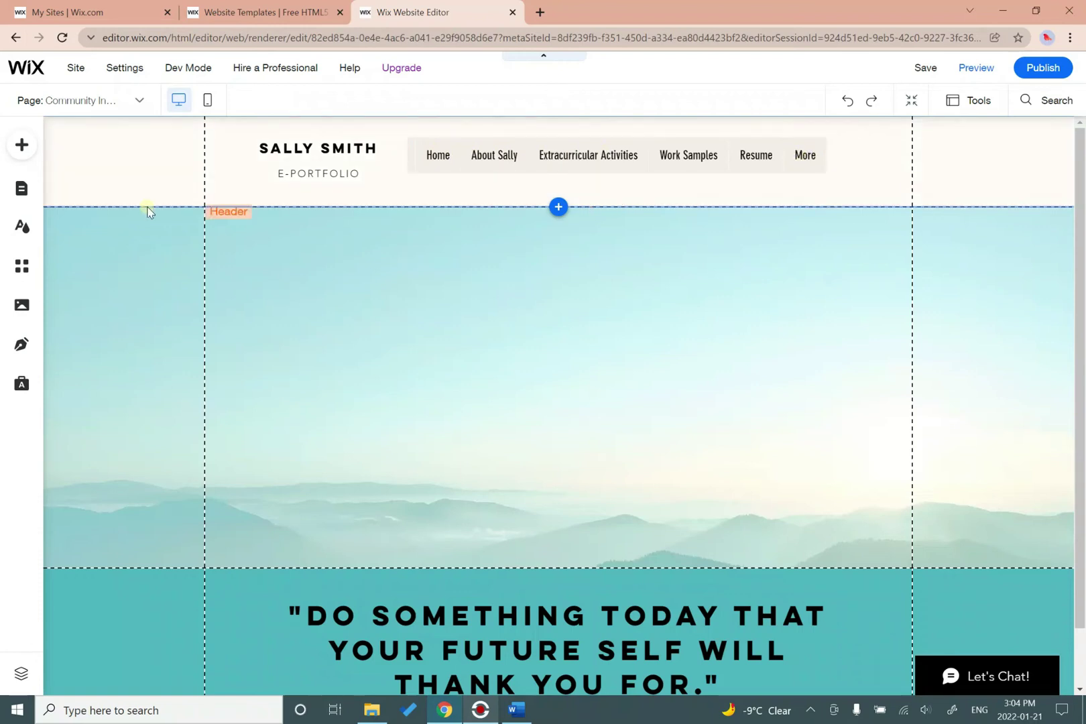
# Stretch the header's horizontal menu to 694 px so Community Involvement replaces More.
pyautogui.click(34, 191)
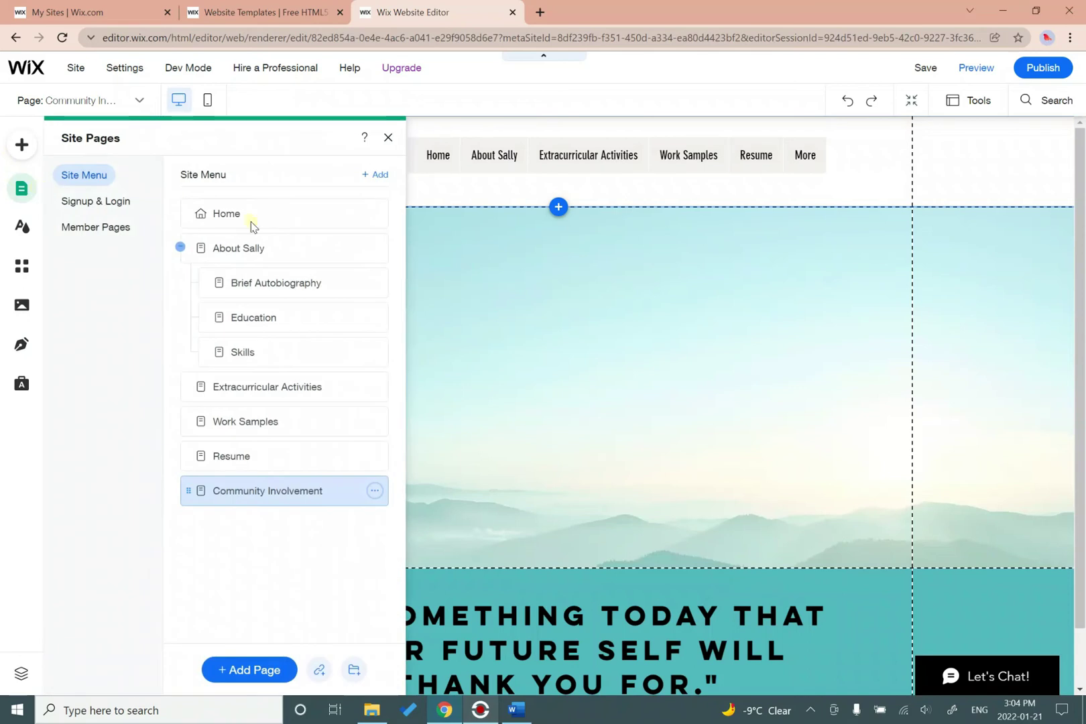
pyautogui.click(388, 137)
pyautogui.click(811, 181)
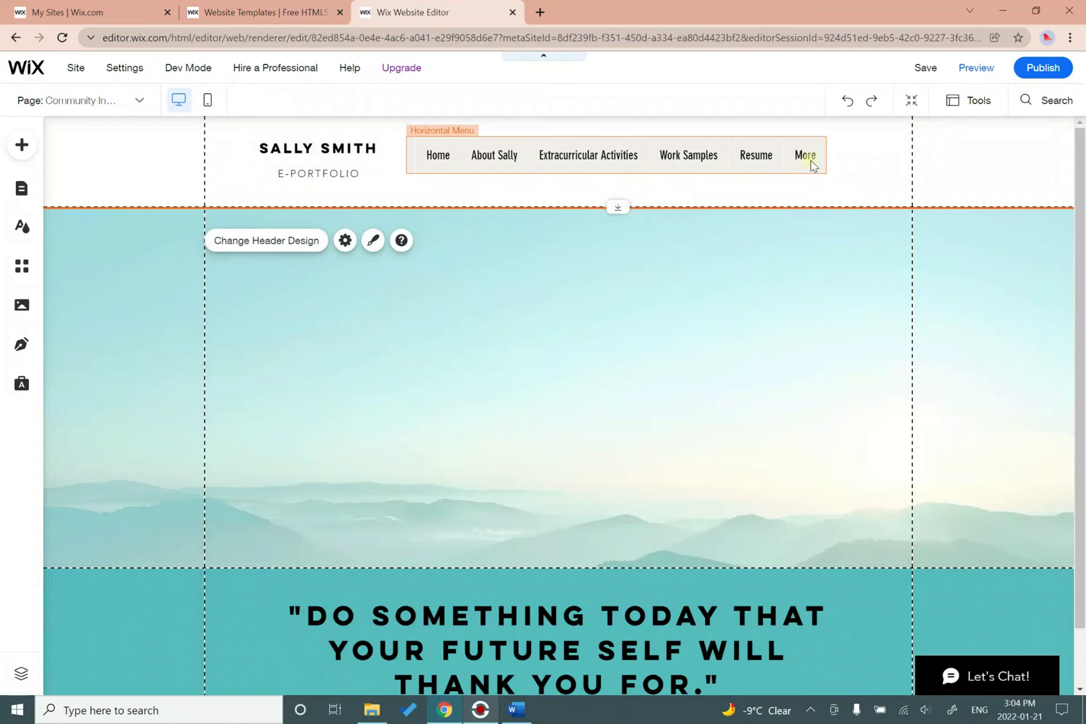
pyautogui.click(813, 168)
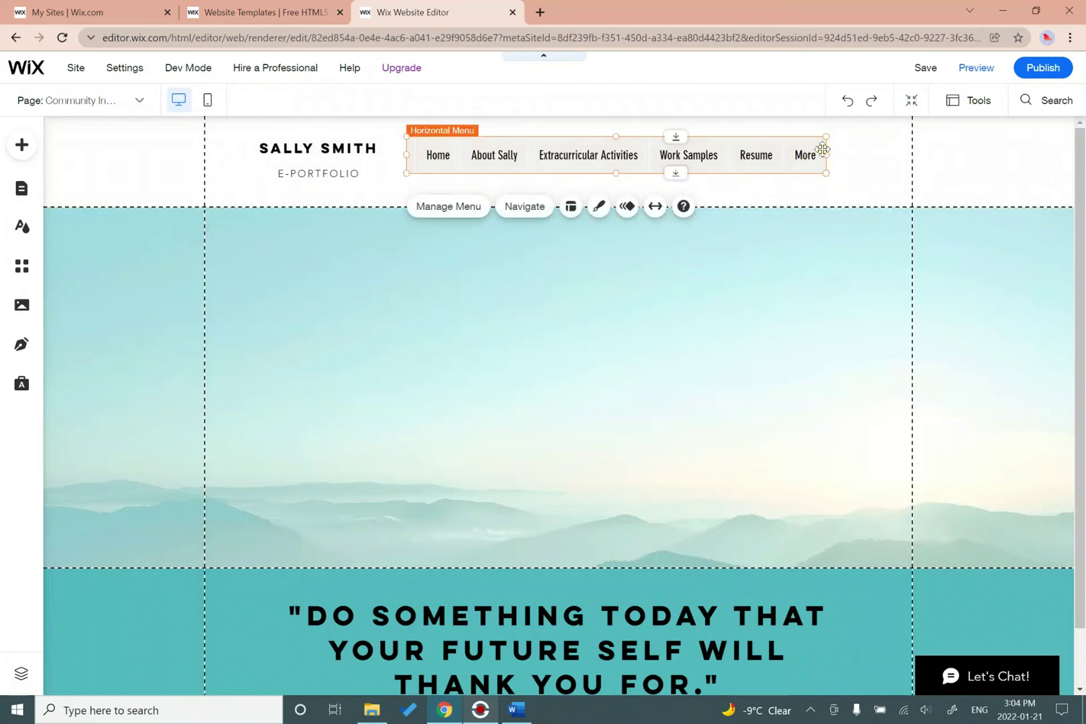
pyautogui.moveTo(826, 155); pyautogui.dragTo(910, 157)
pyautogui.click(869, 185)
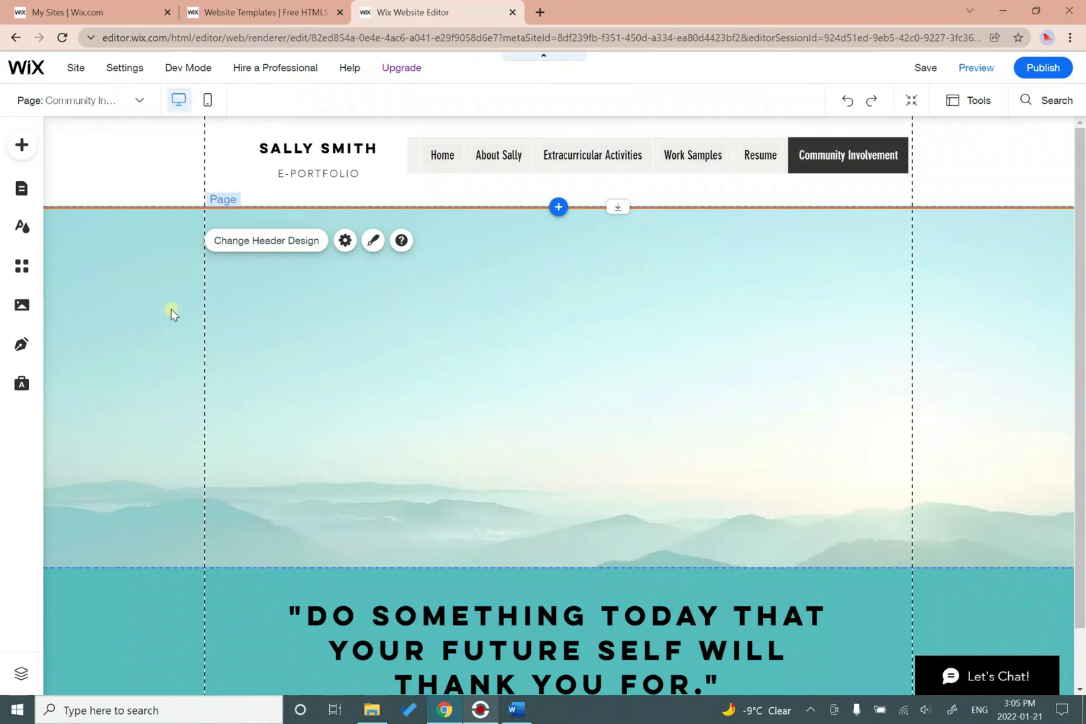
# Open the Page Settings for the Resume page from the site page list.
pyautogui.click(21, 145)
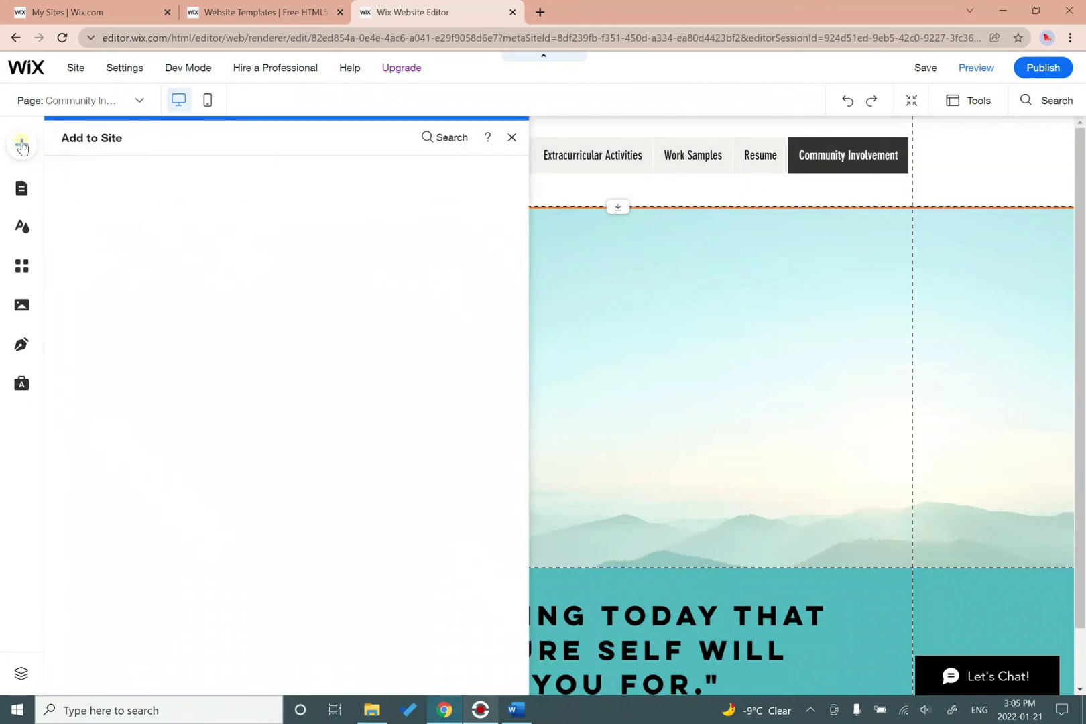
pyautogui.click(22, 189)
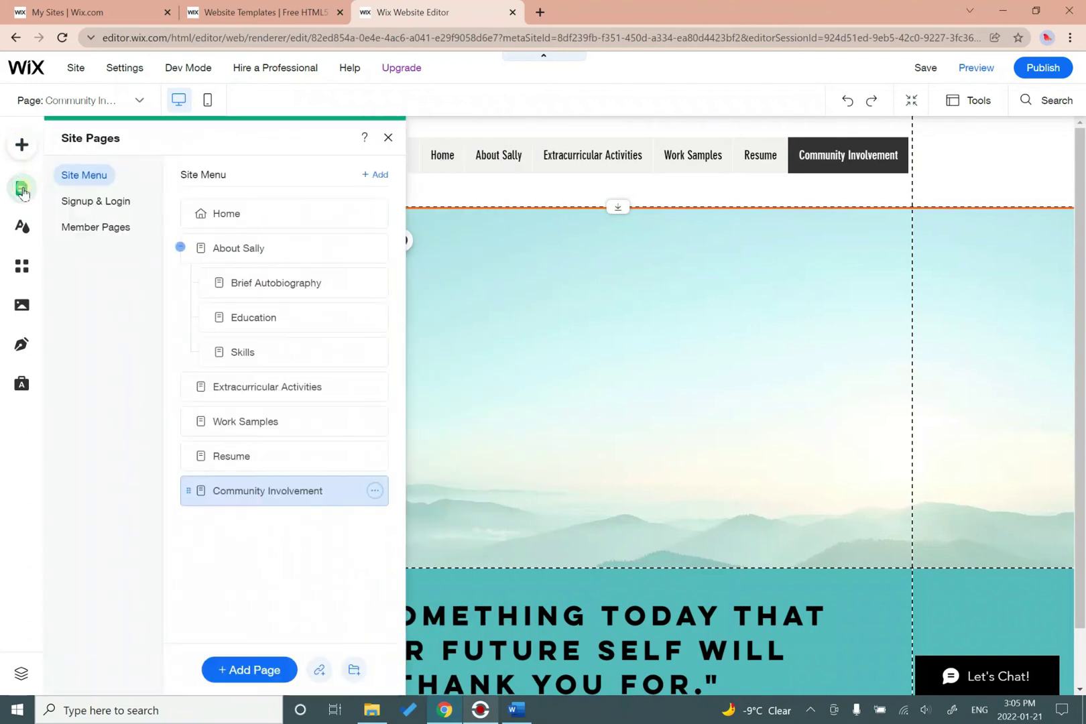
pyautogui.click(271, 461)
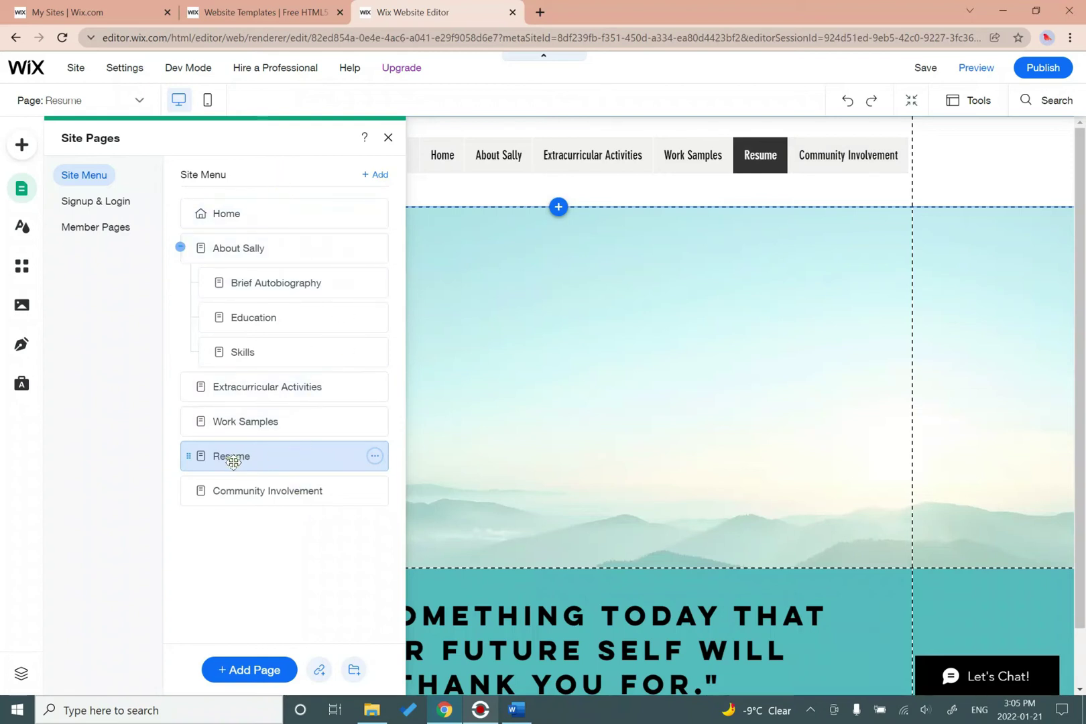
pyautogui.click(375, 457)
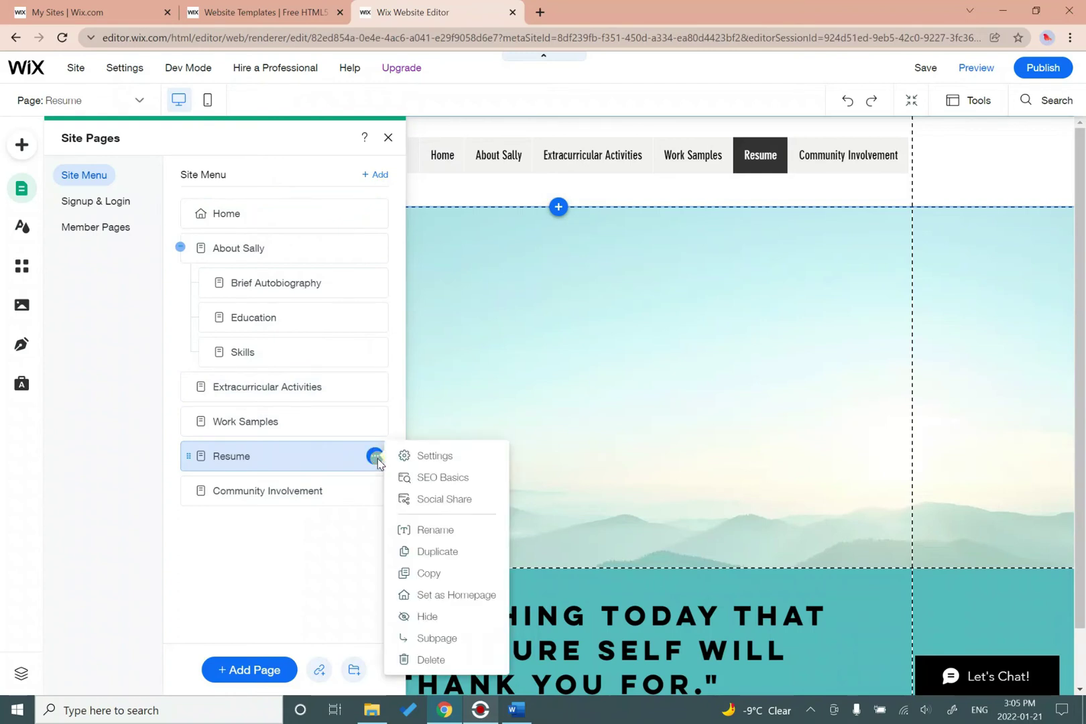
pyautogui.click(425, 461)
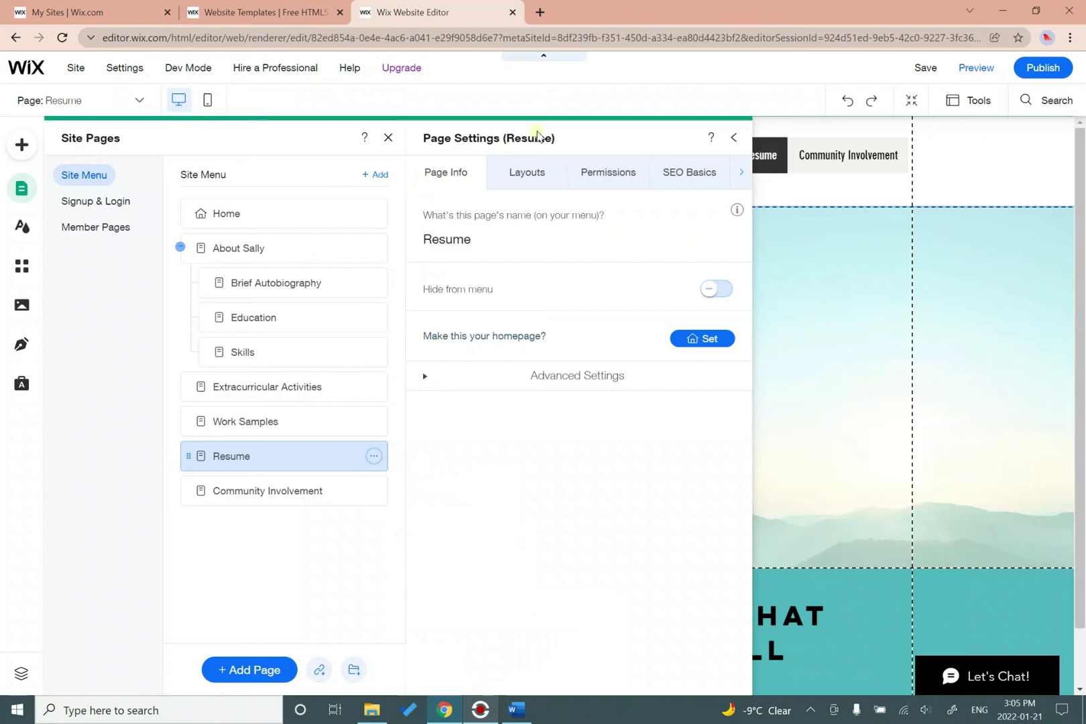
# Set Resume page permissions to Password Holders, enter a page password, and close the panels.
pyautogui.click(612, 183)
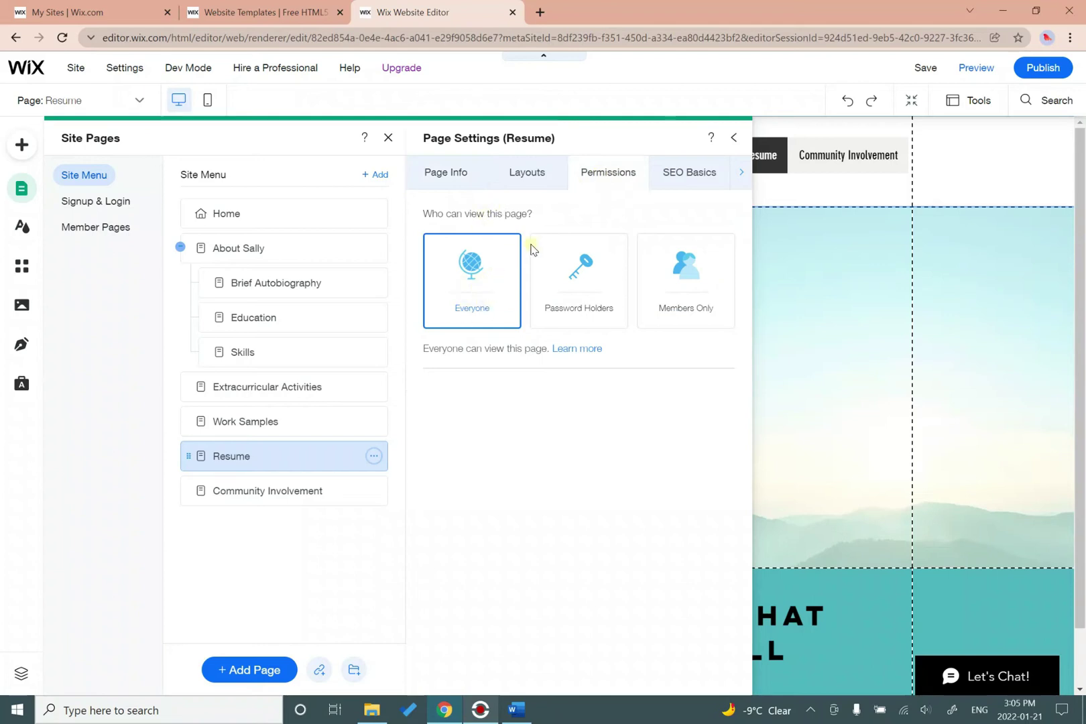
pyautogui.click(582, 317)
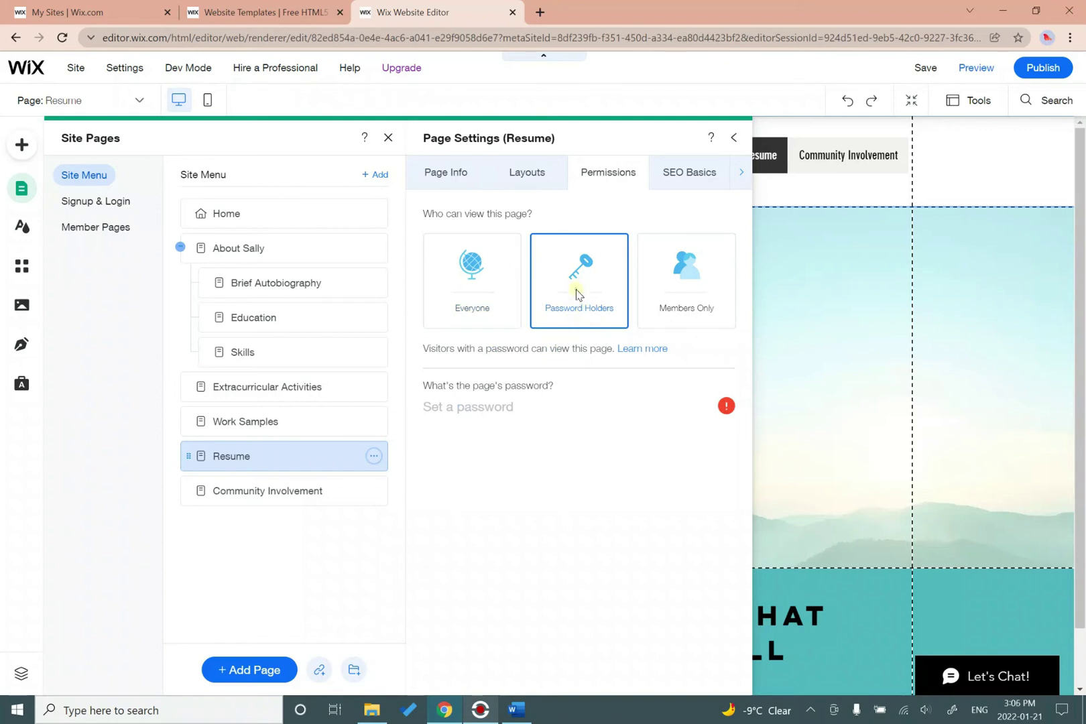
pyautogui.click(506, 406)
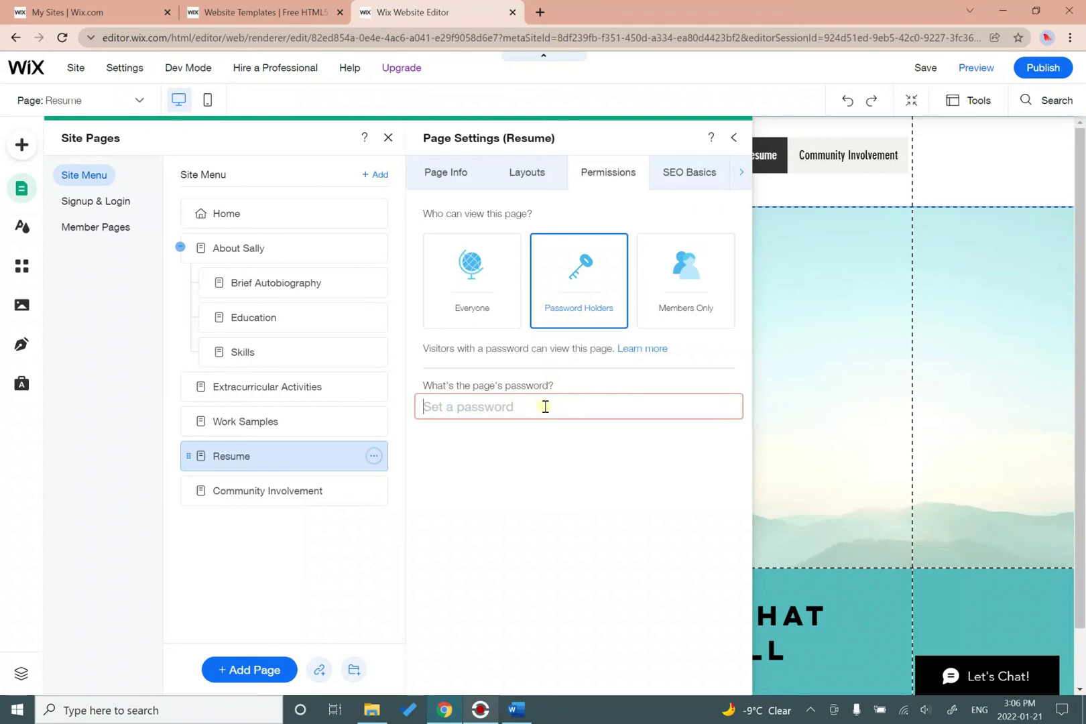
pyautogui.write('1234')
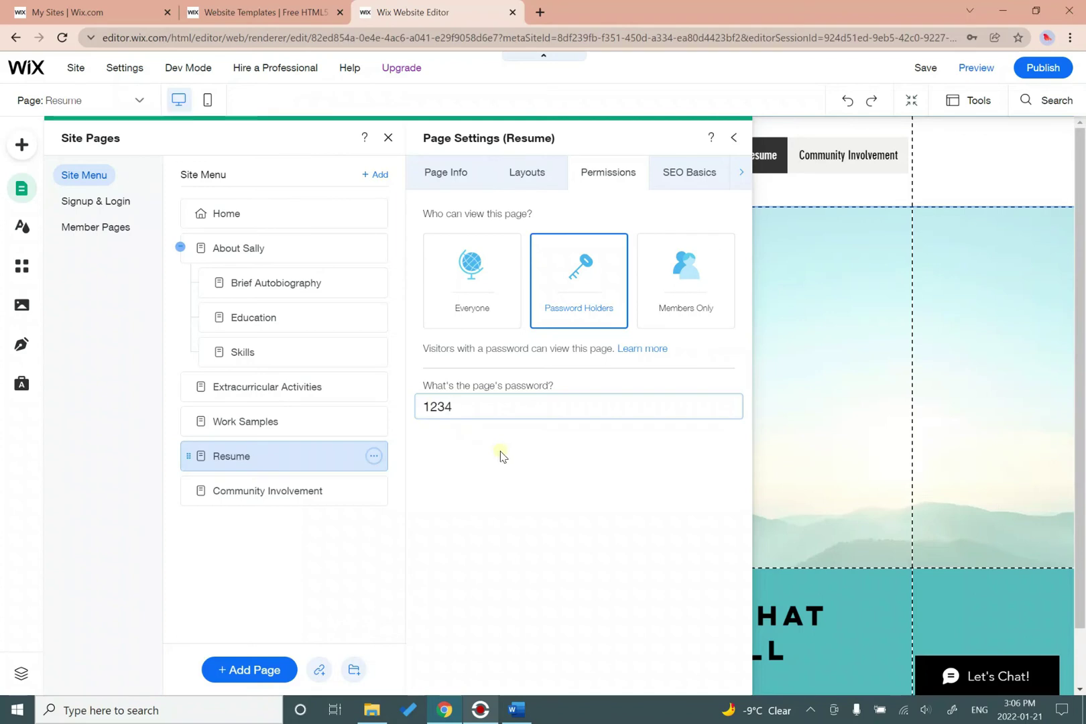
pyautogui.click(500, 448)
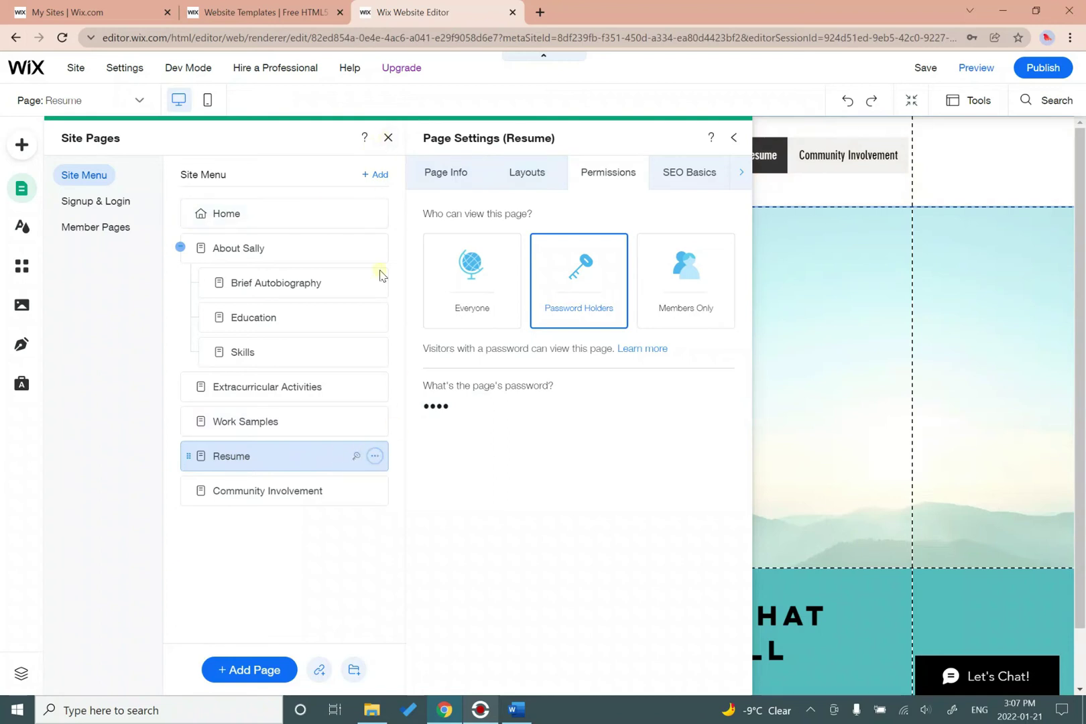
pyautogui.click(386, 139)
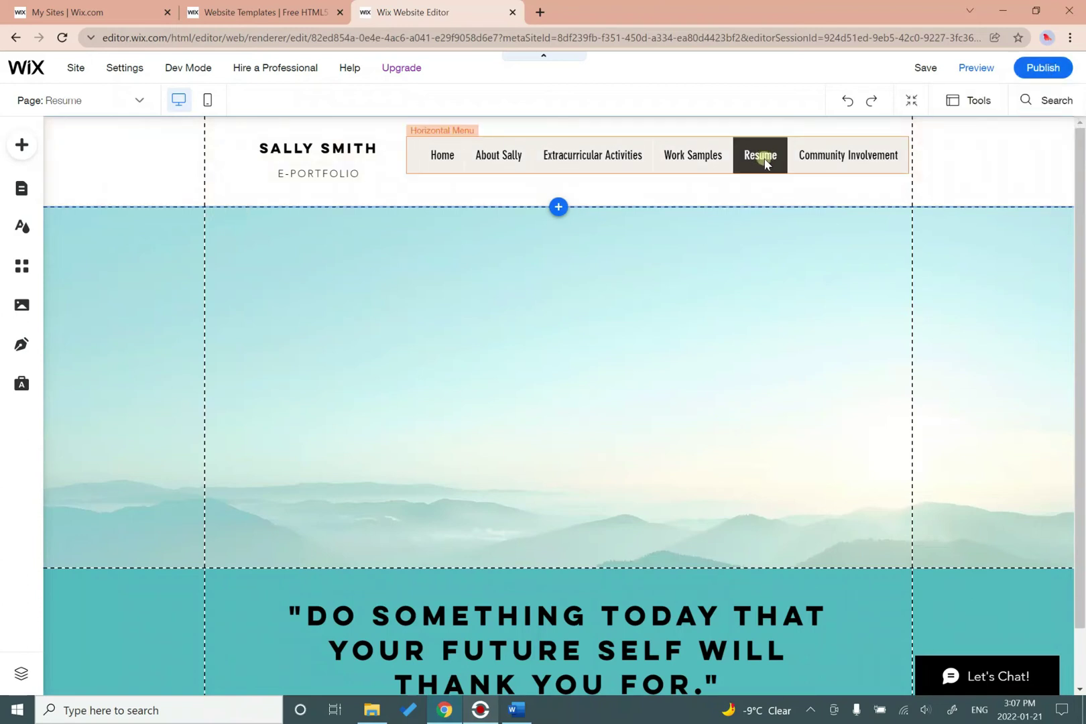
# Preview the site, view the Resume page, then return to the editor.
pyautogui.click(976, 67)
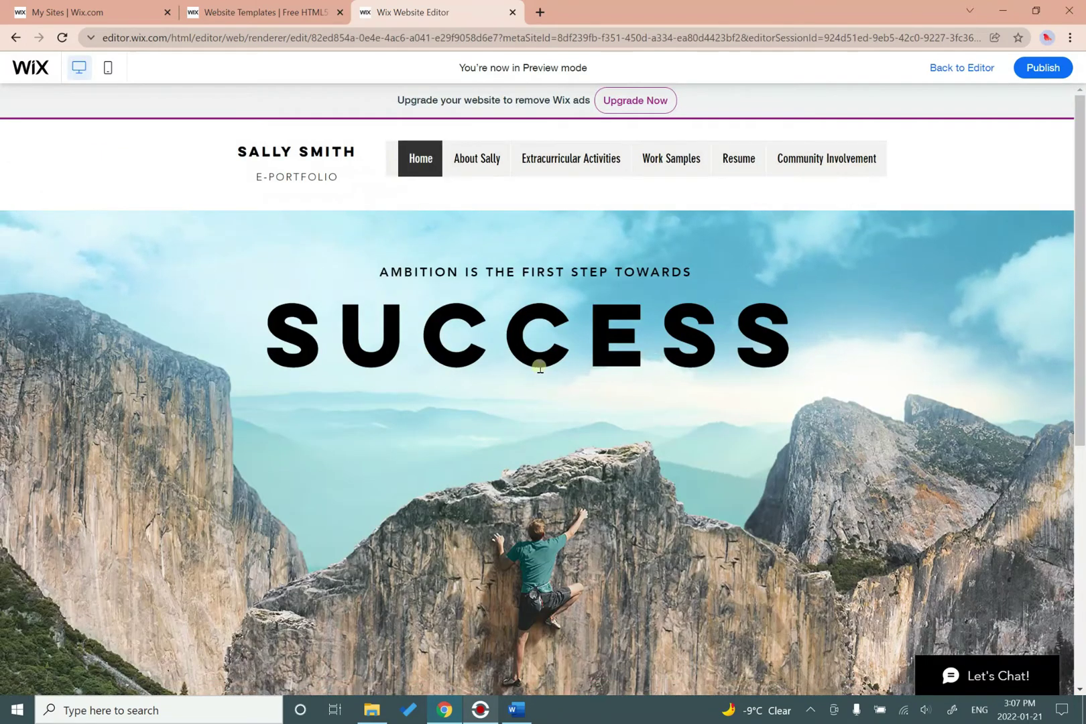
pyautogui.click(740, 163)
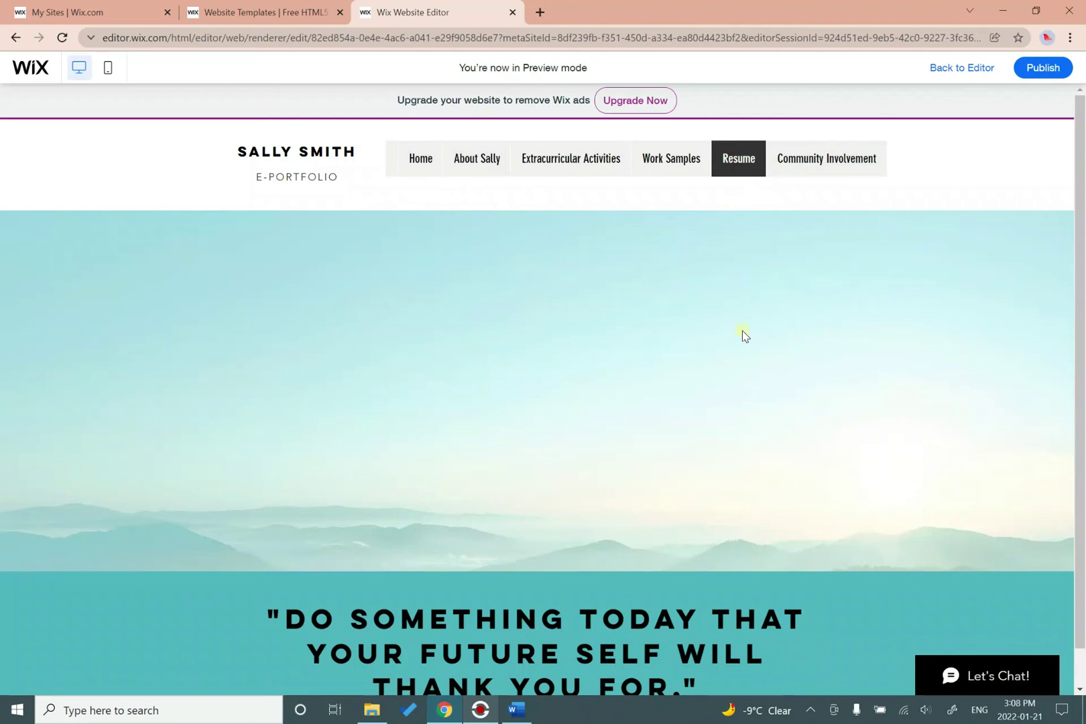
pyautogui.click(957, 68)
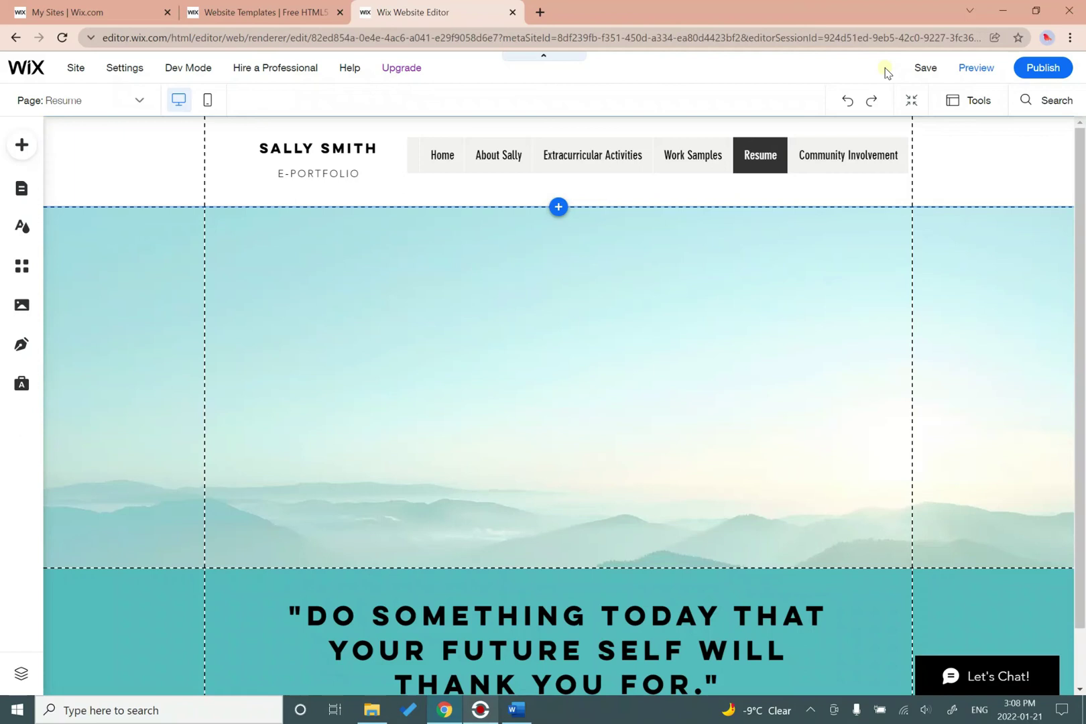
# Save the site with its free wixsite.com address ending in /portfolio instead of /my-site.
pyautogui.moveTo(923, 69)
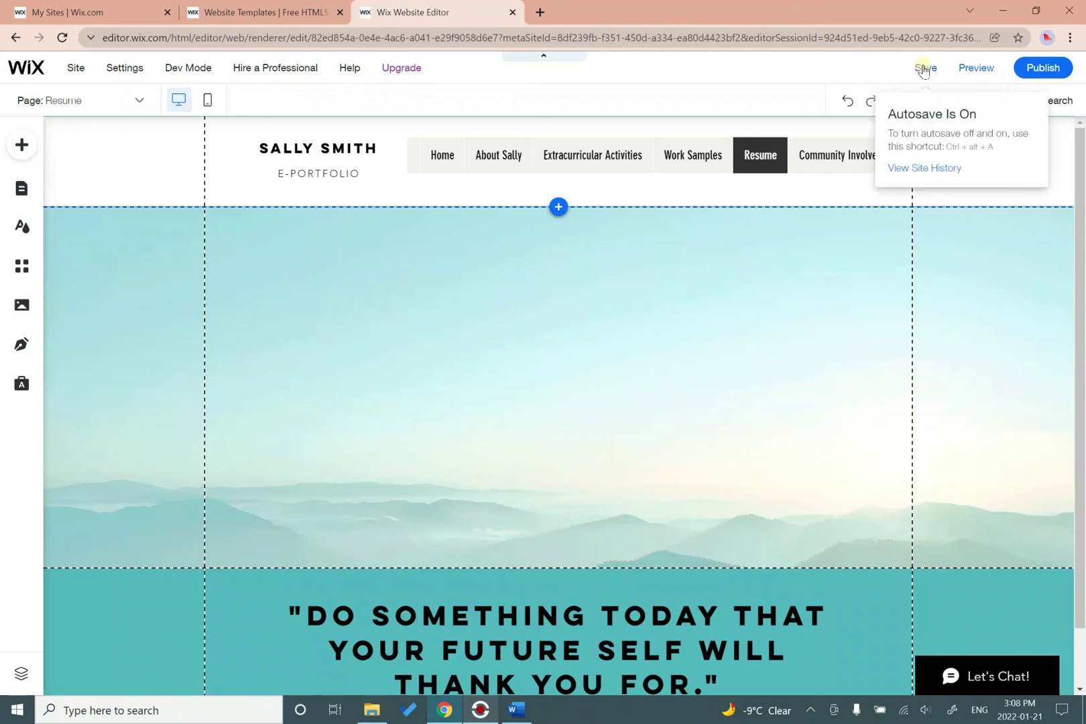
pyautogui.click(924, 70)
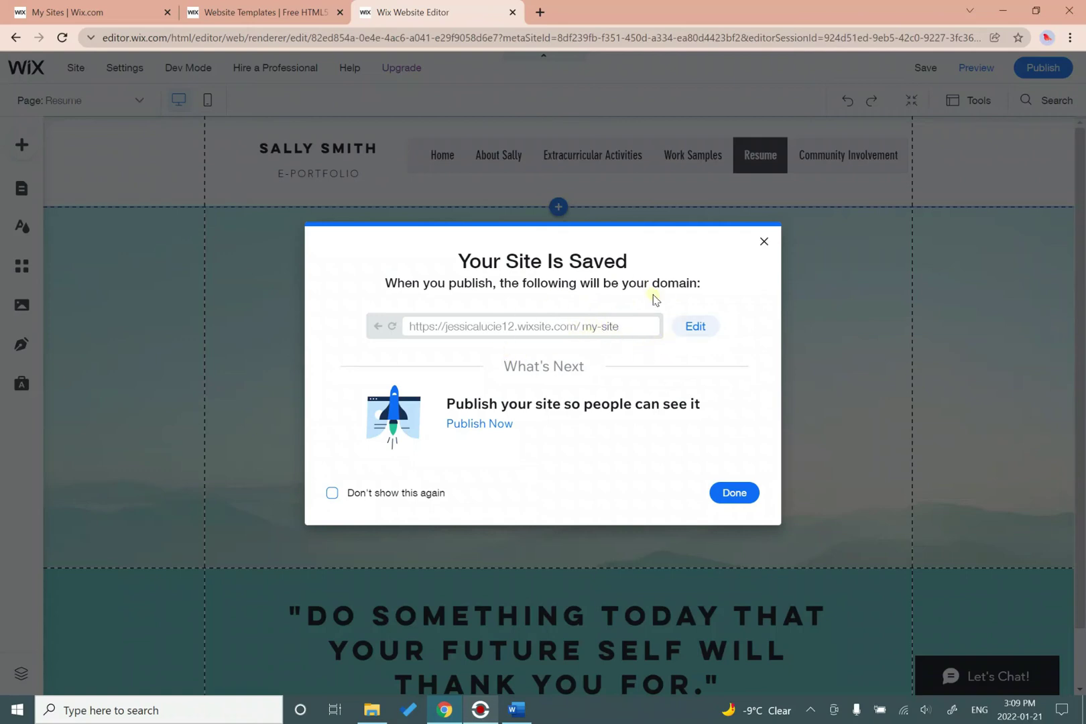
pyautogui.click(704, 329)
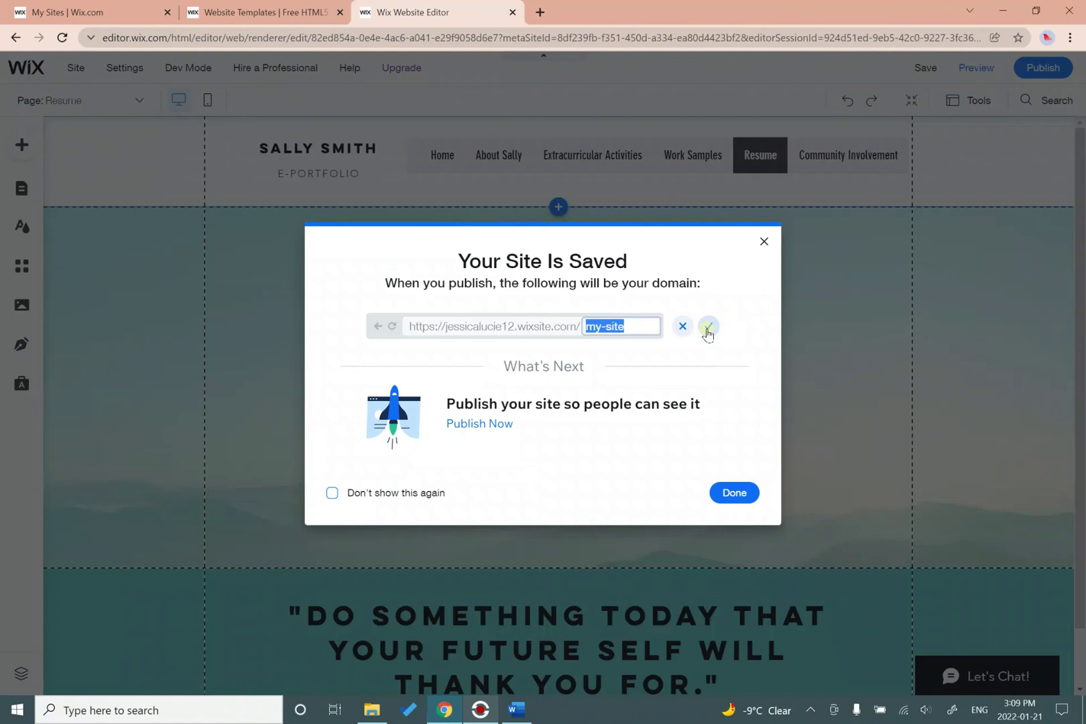
pyautogui.write('portfolio')
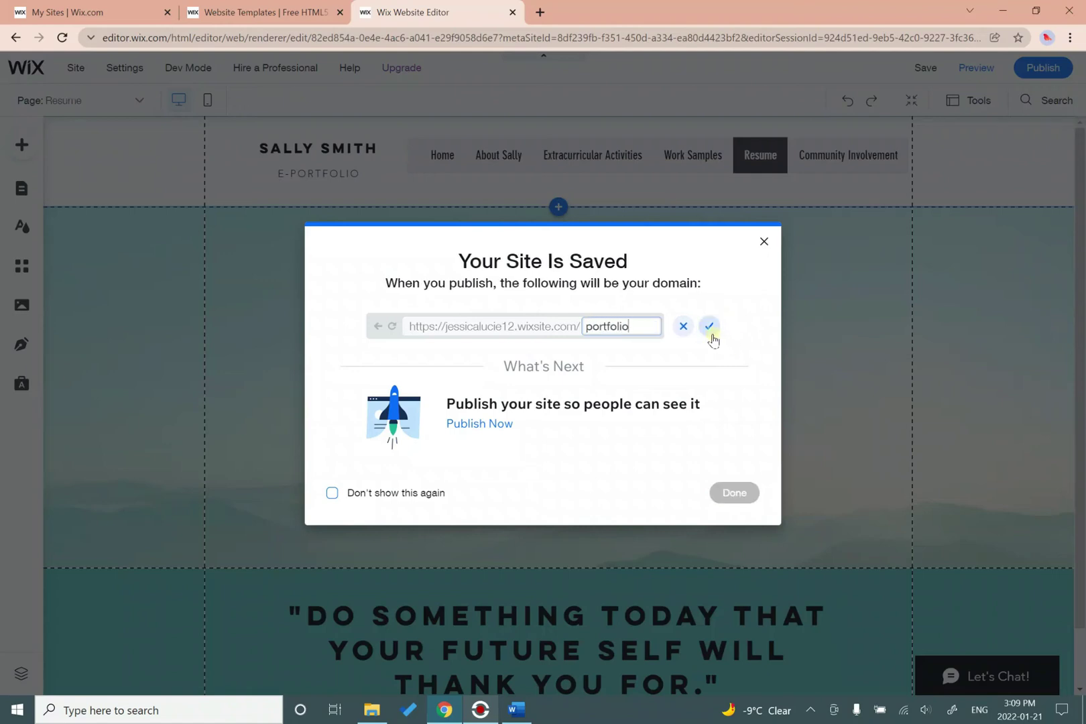
pyautogui.click(710, 333)
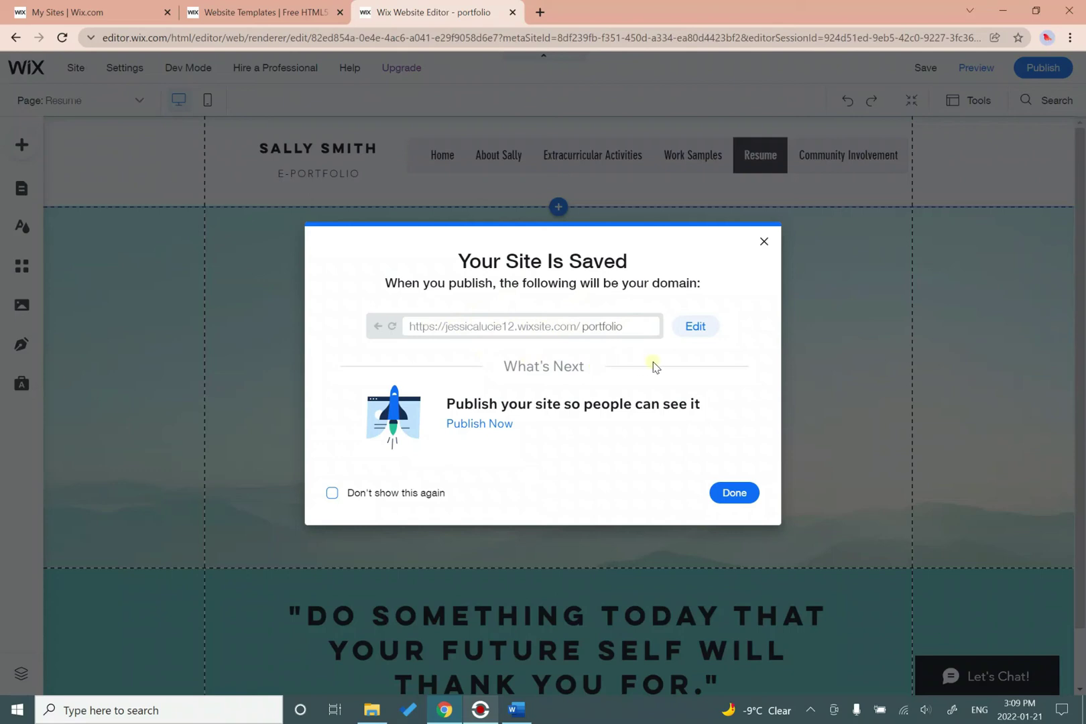
pyautogui.click(735, 494)
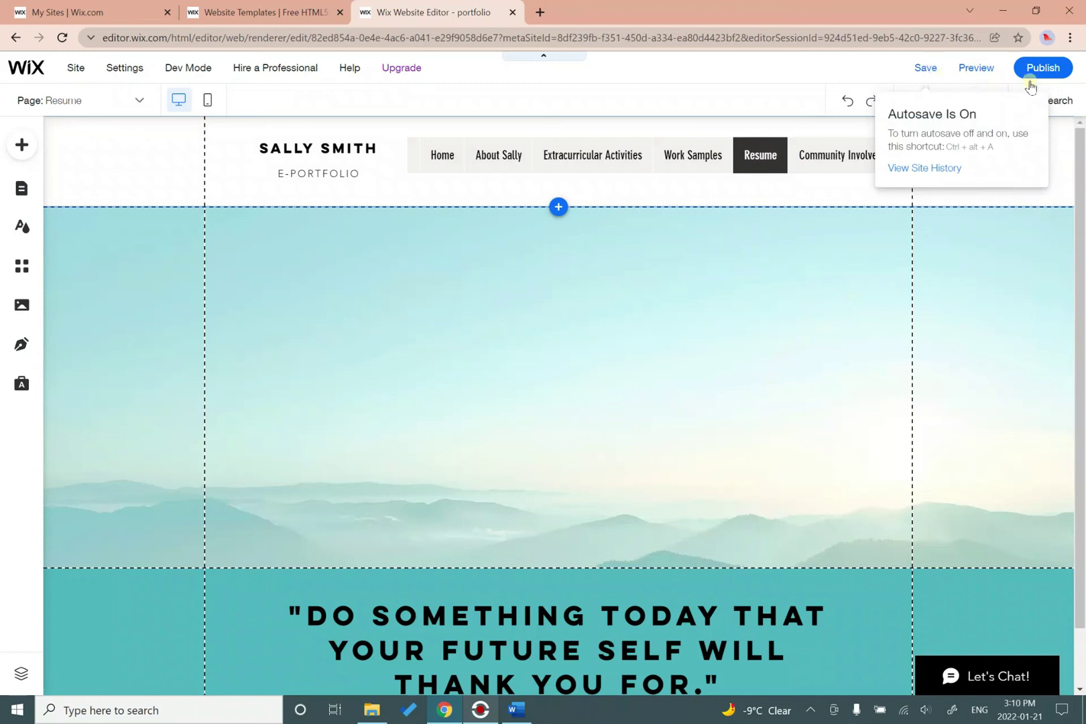
# Preview the site, view its Home page, then return to editing Home.
pyautogui.click(1057, 74)
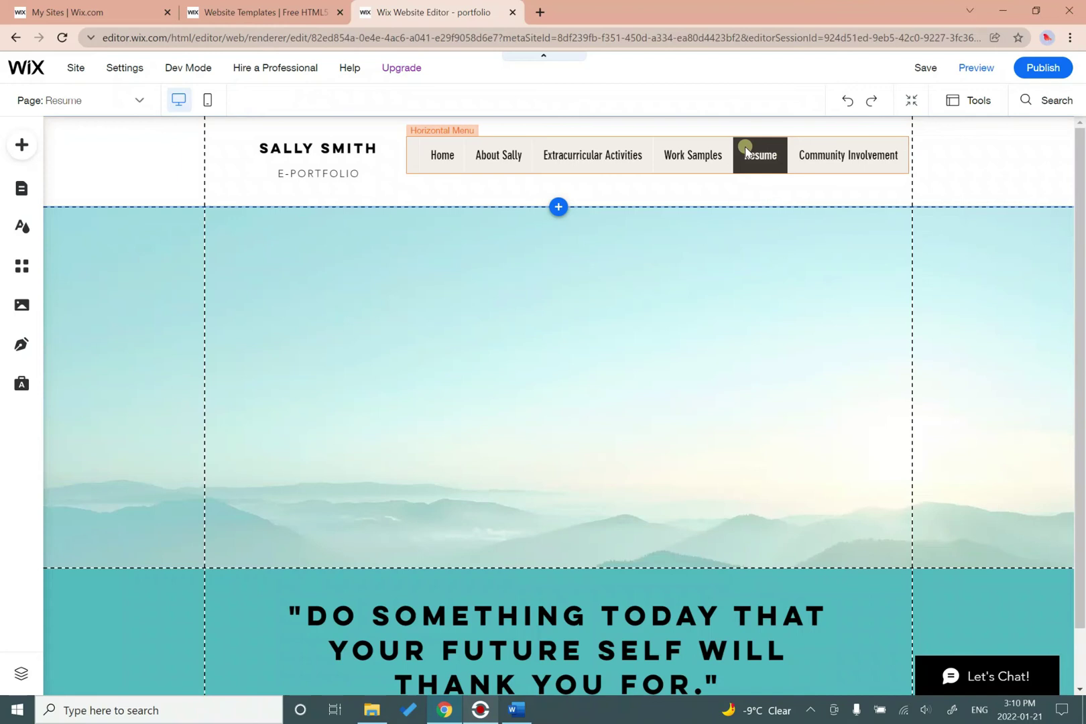
pyautogui.moveTo(931, 70)
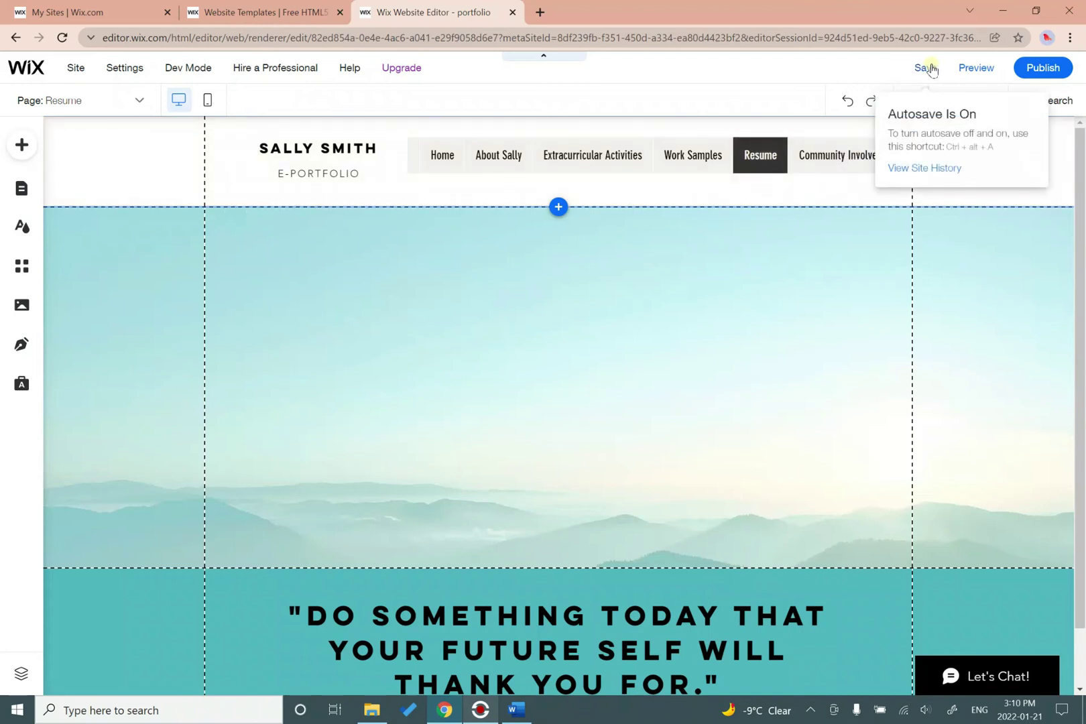
pyautogui.click(977, 68)
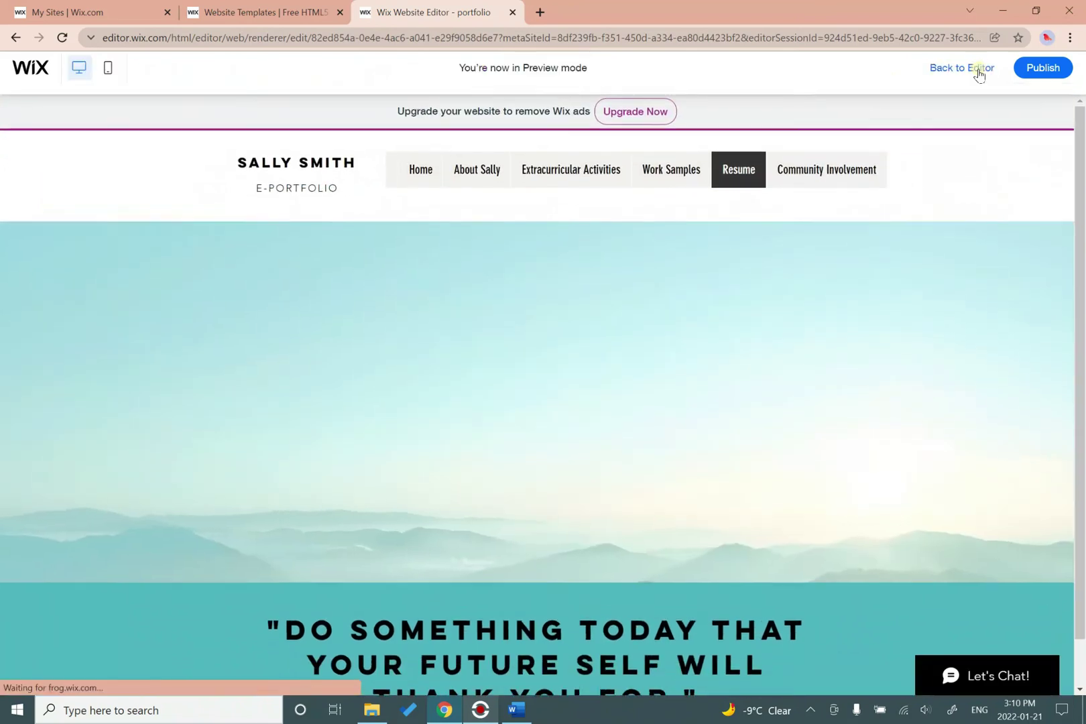
pyautogui.click(414, 167)
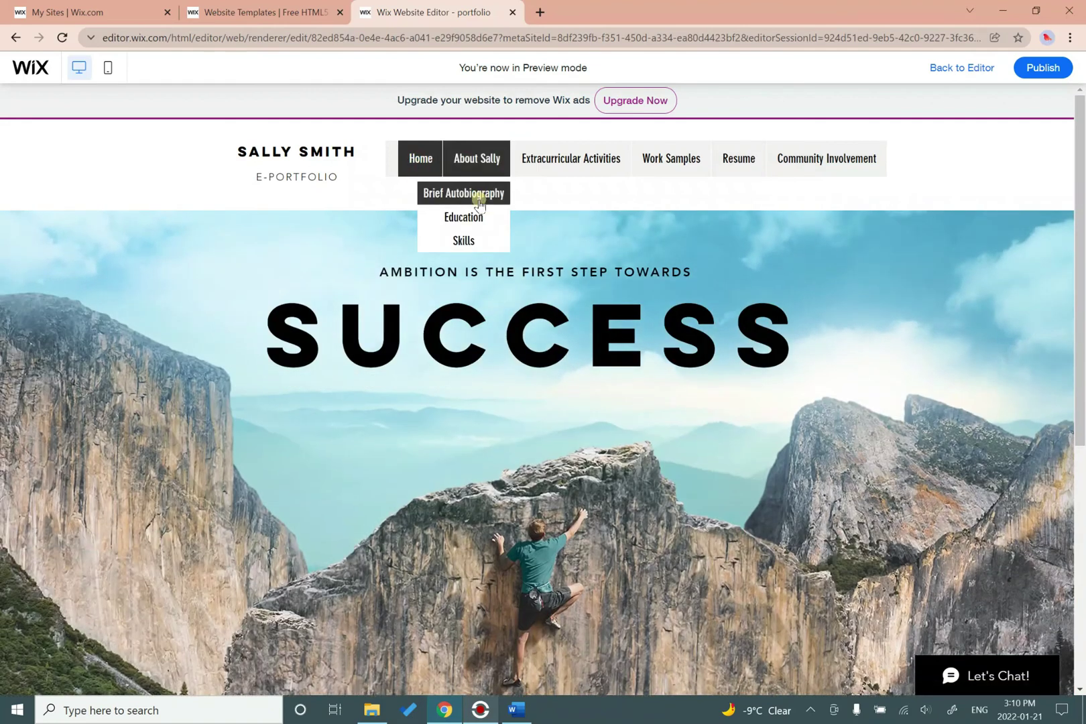
pyautogui.click(963, 67)
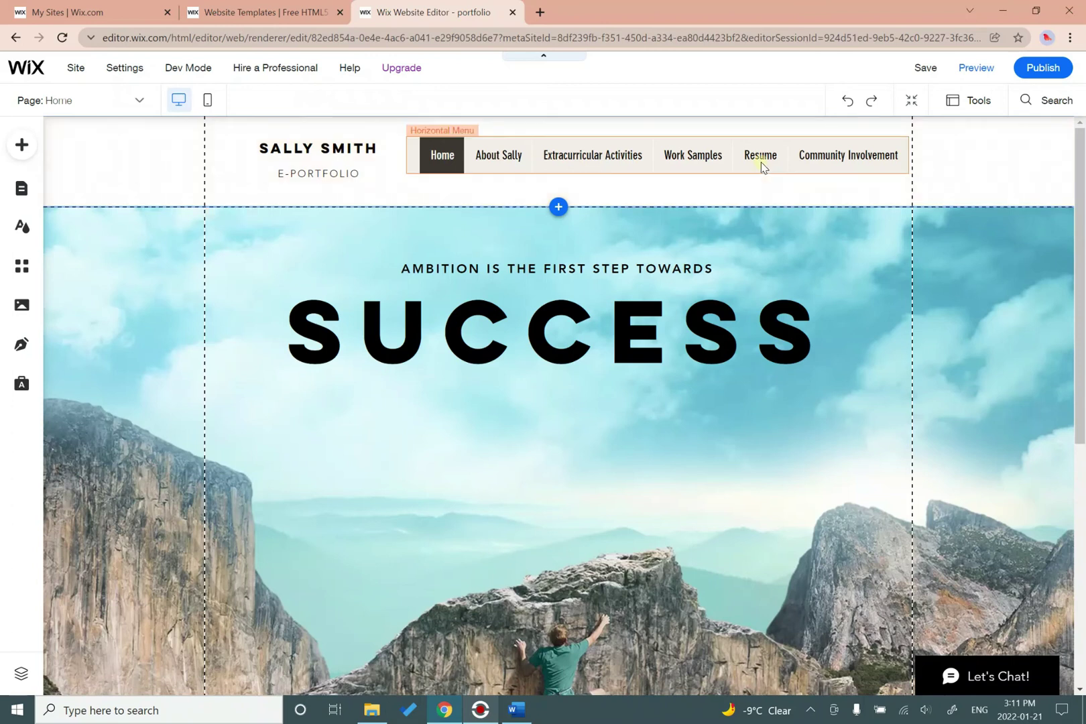
# Switch the editor to the Resume page from the Site Pages list.
pyautogui.click(12, 157)
pyautogui.click(15, 153)
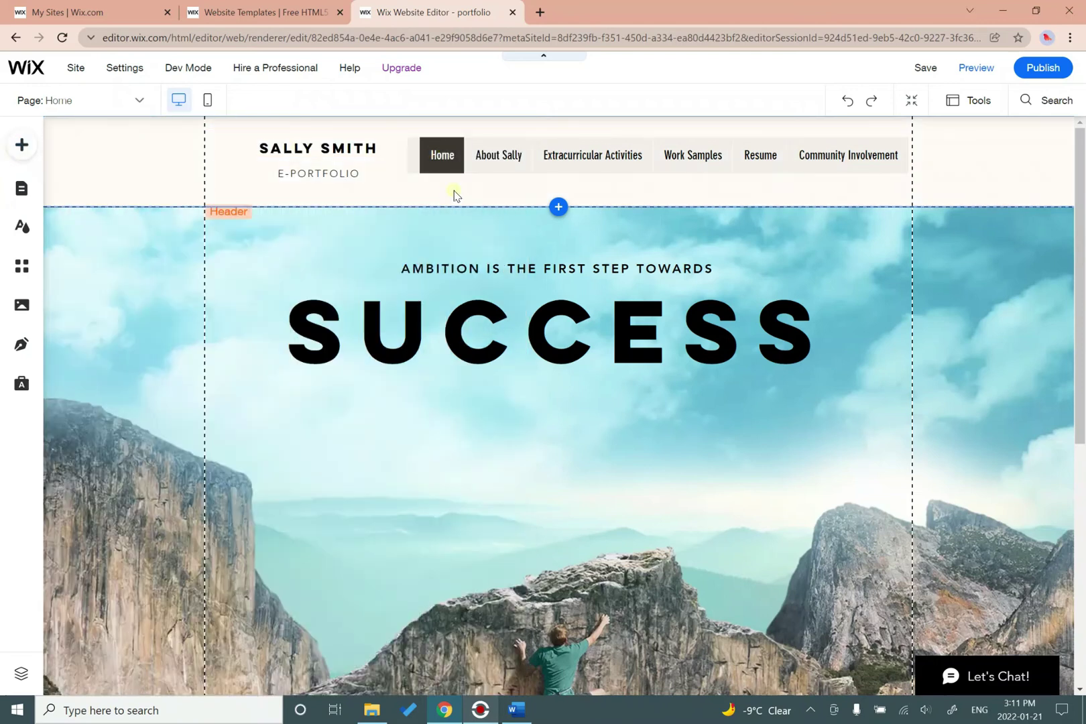
pyautogui.click(486, 161)
pyautogui.click(774, 156)
pyautogui.click(691, 155)
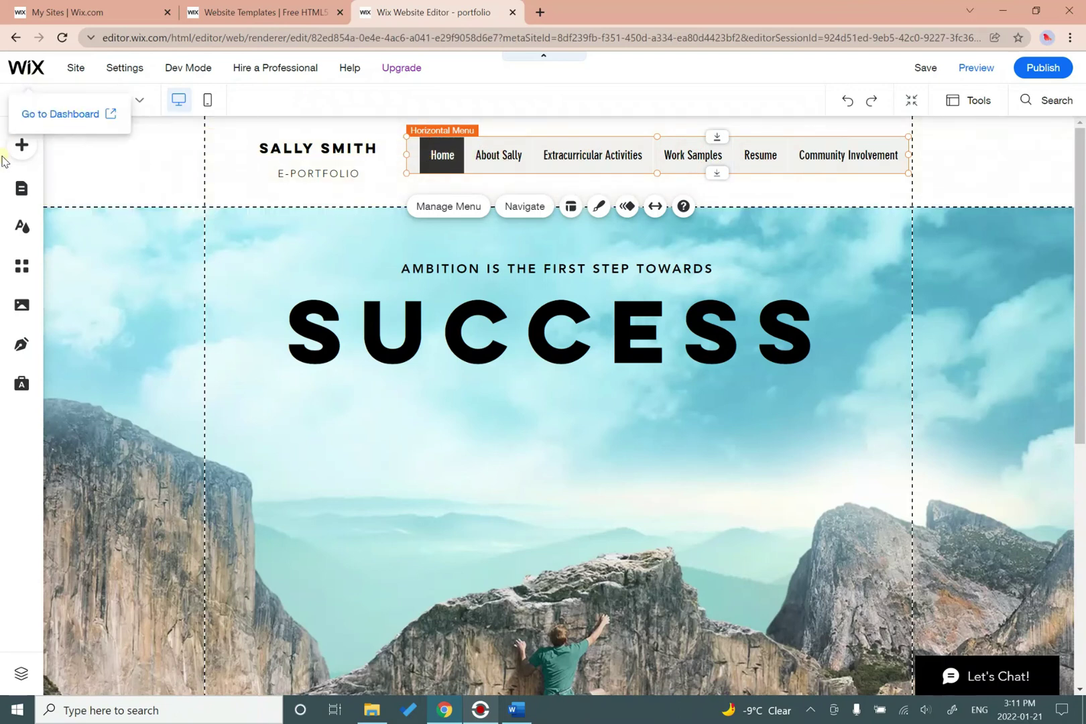
pyautogui.click(20, 194)
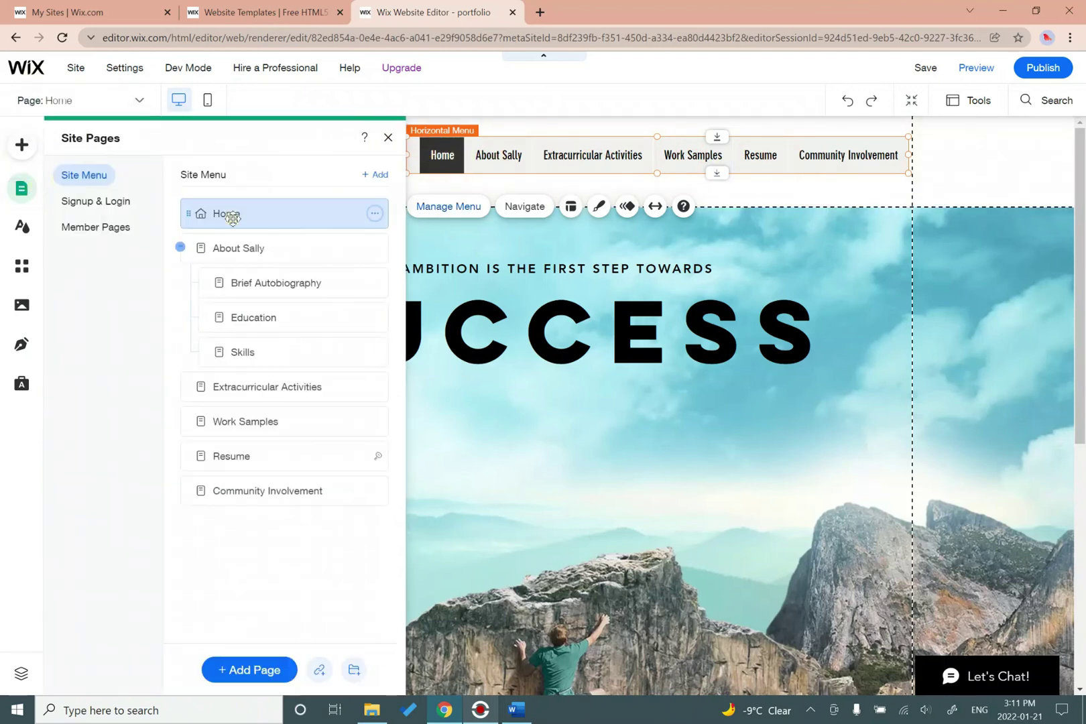
pyautogui.click(242, 456)
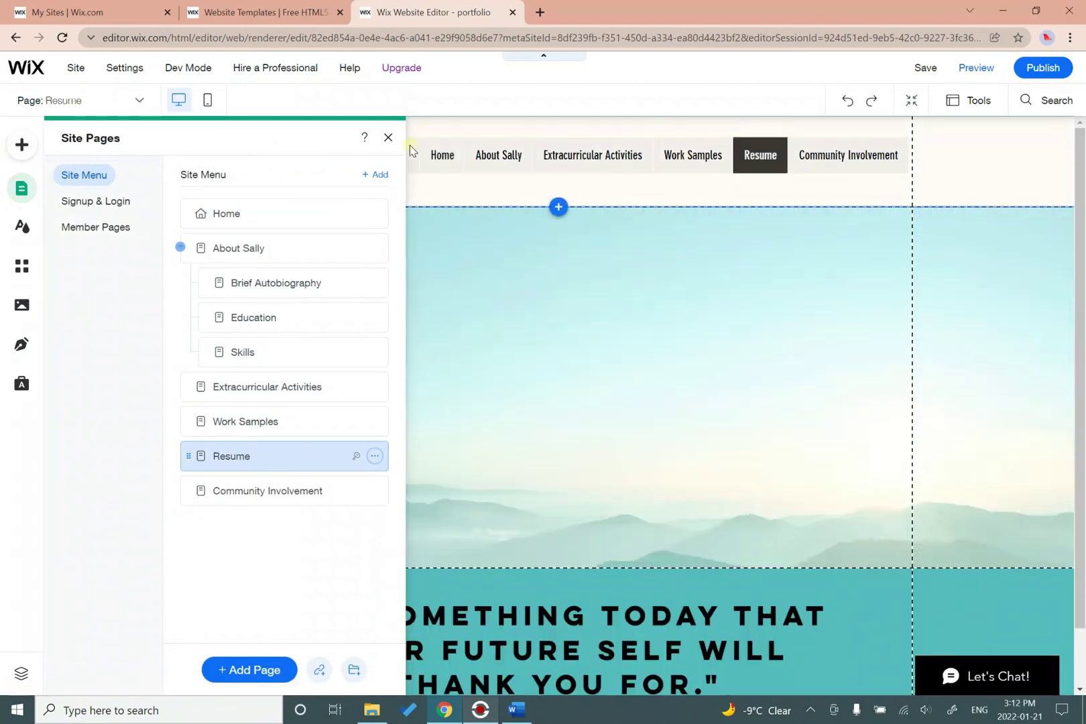
pyautogui.click(388, 138)
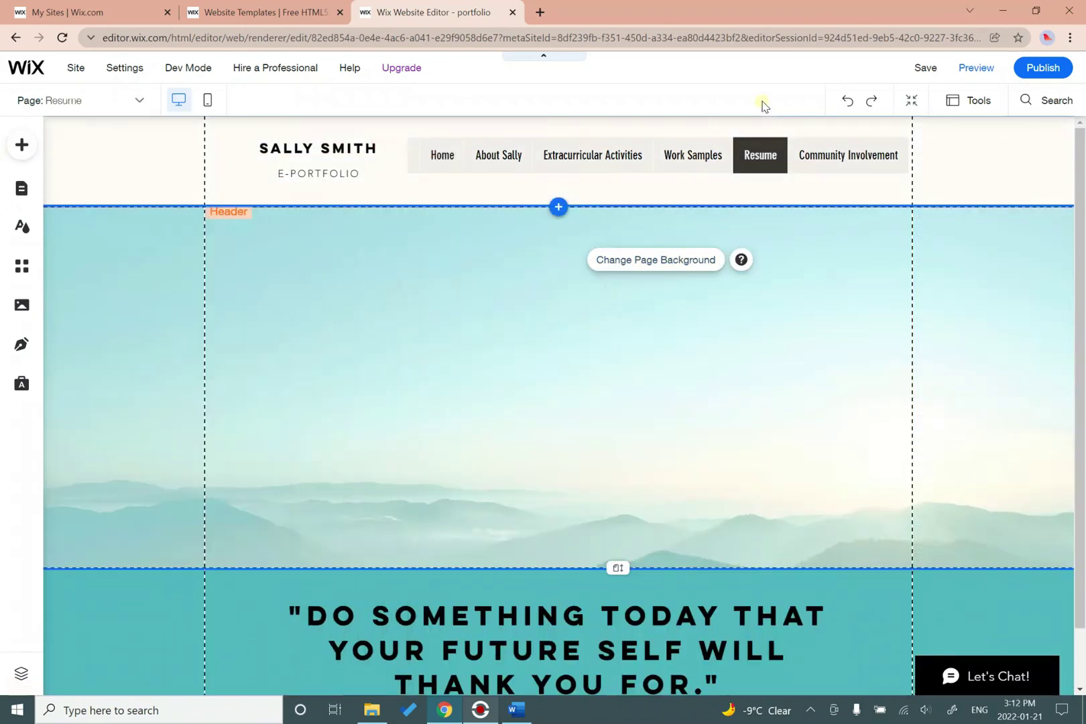
# Resize the RESUME text box so the word fits on one line.
pyautogui.click(27, 150)
pyautogui.click(734, 388)
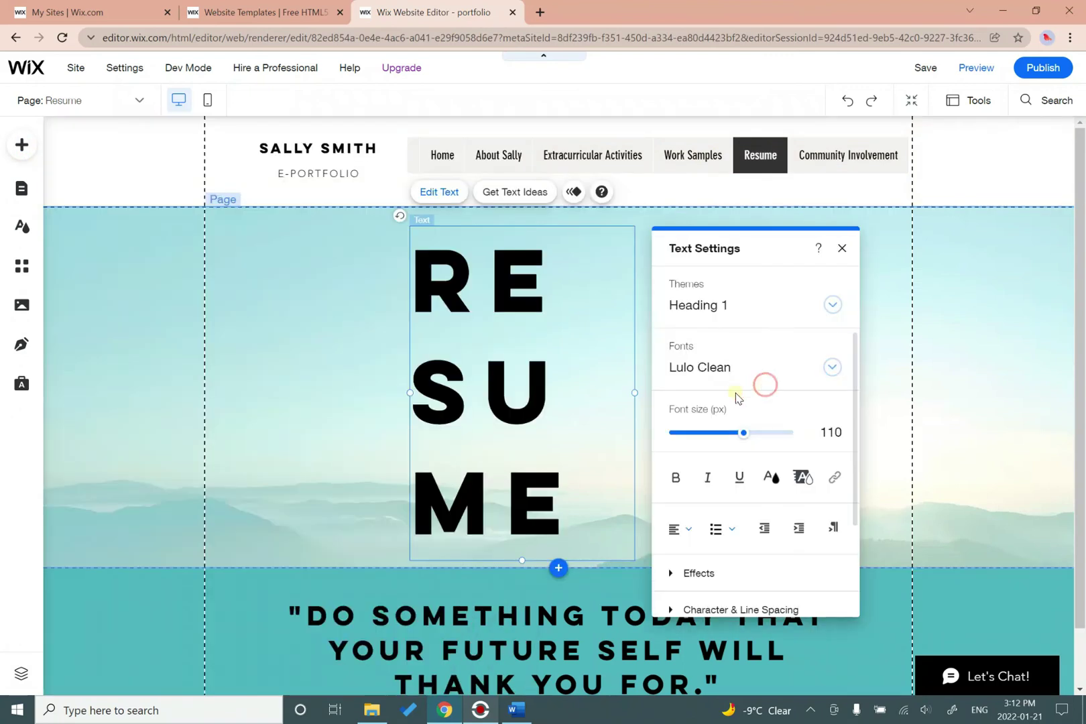
pyautogui.moveTo(634, 392); pyautogui.dragTo(866, 394)
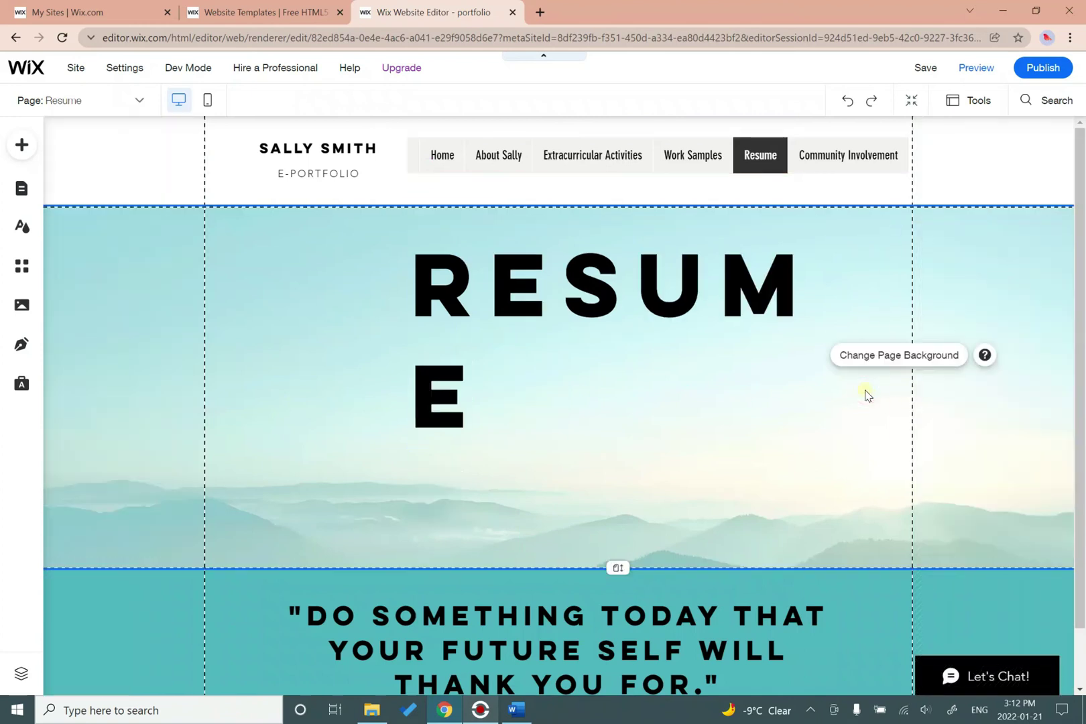
pyautogui.click(434, 367)
pyautogui.moveTo(408, 337); pyautogui.dragTo(313, 342)
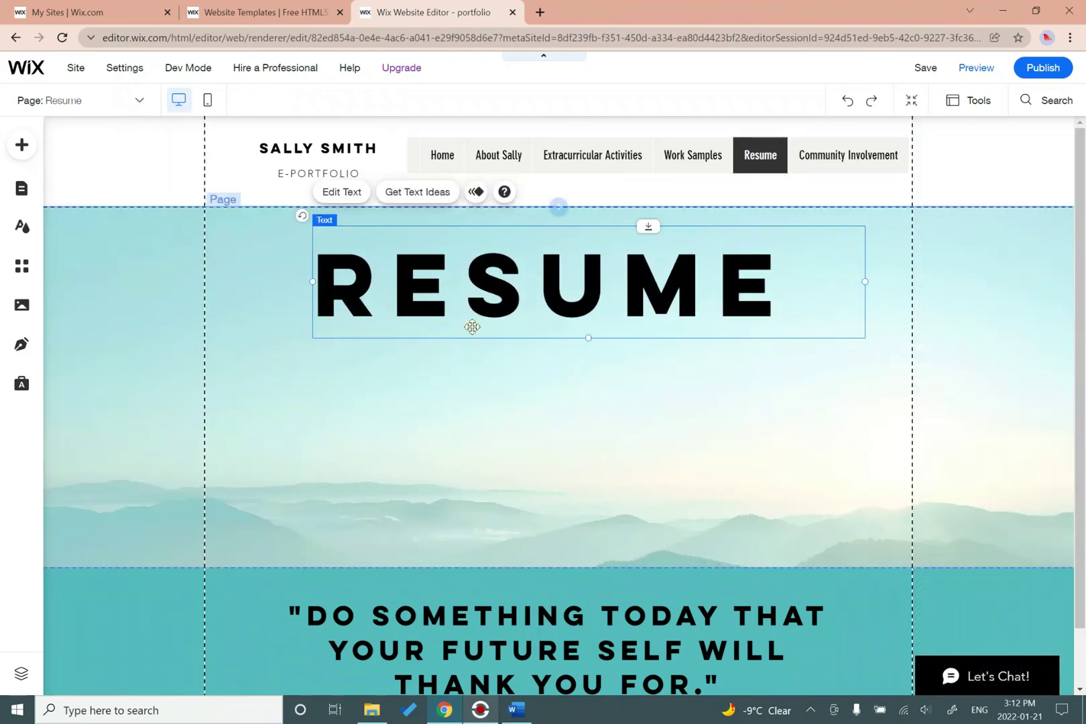
# Center-align the RESUME heading and move it up to the banner's top.
pyautogui.doubleClick(485, 286)
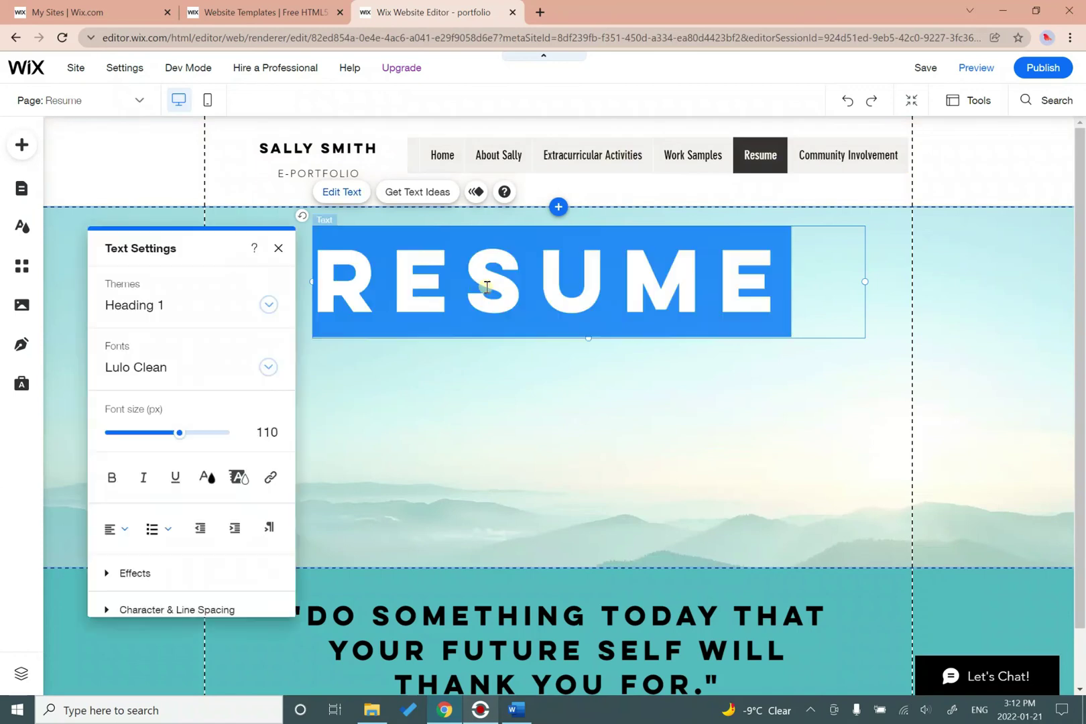
pyautogui.click(123, 531)
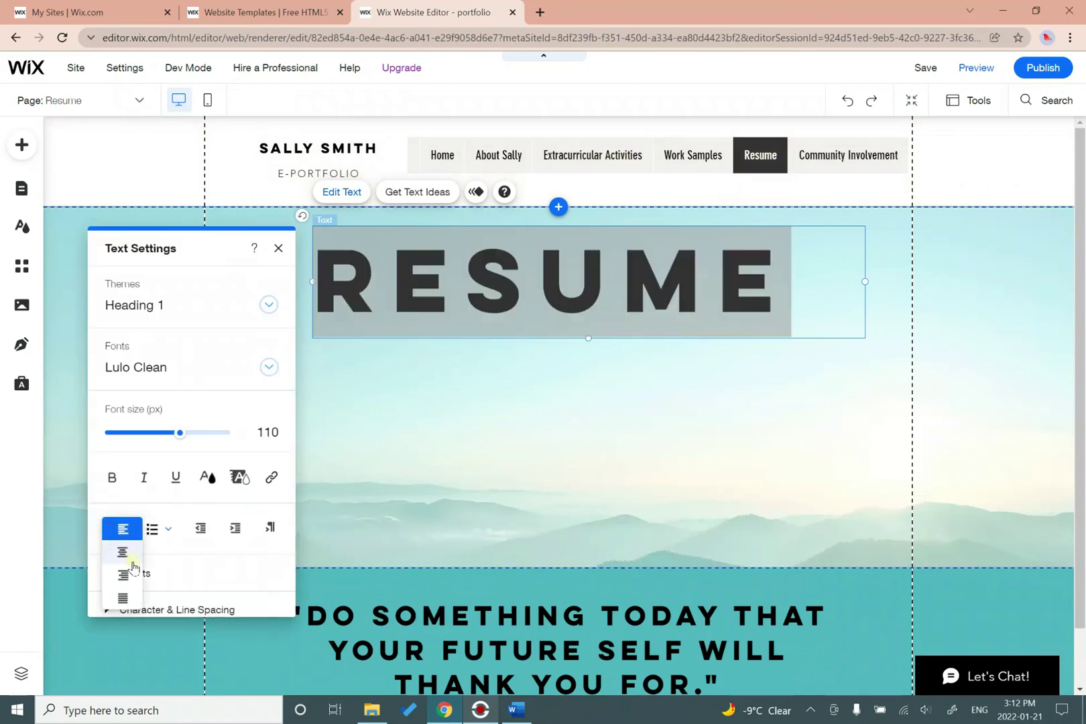
pyautogui.click(124, 553)
pyautogui.click(548, 462)
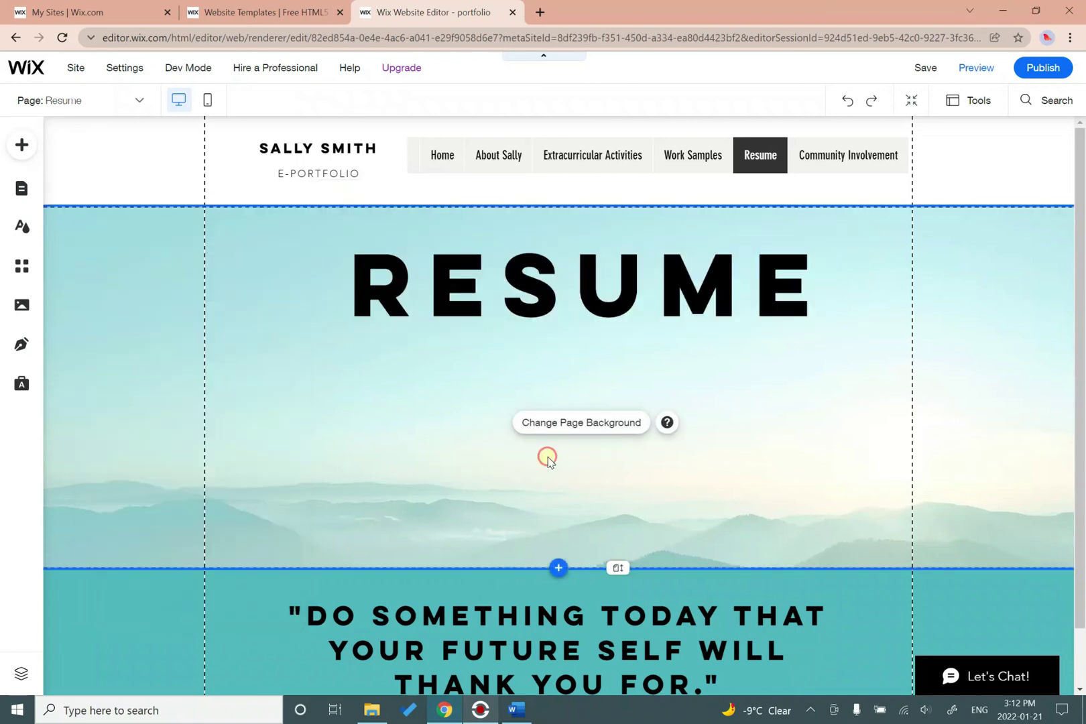
pyautogui.moveTo(586, 334); pyautogui.dragTo(555, 308)
pyautogui.click(490, 387)
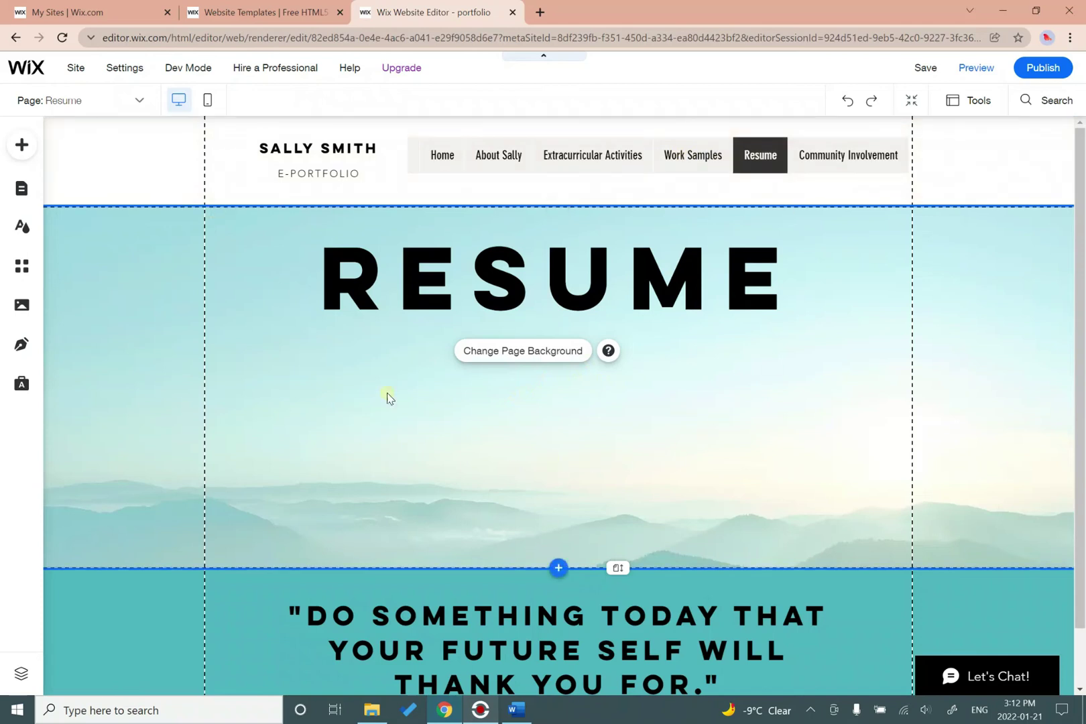
# Show the Button elements in the Add panel at the Document Buttons styles.
pyautogui.click(18, 145)
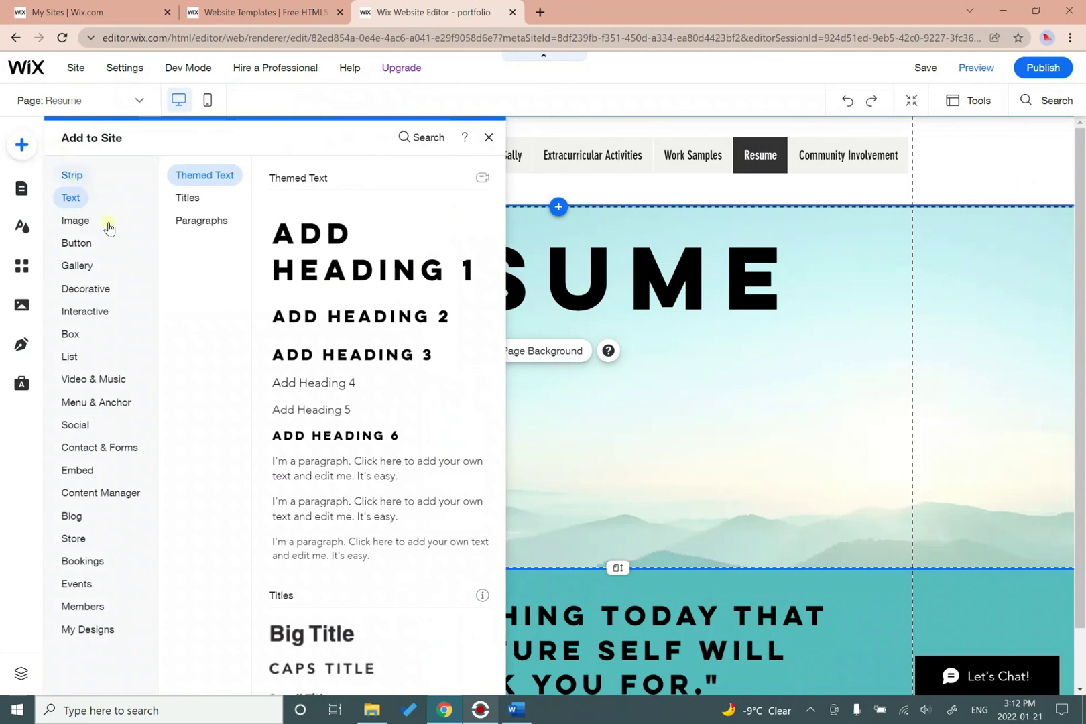
pyautogui.click(74, 244)
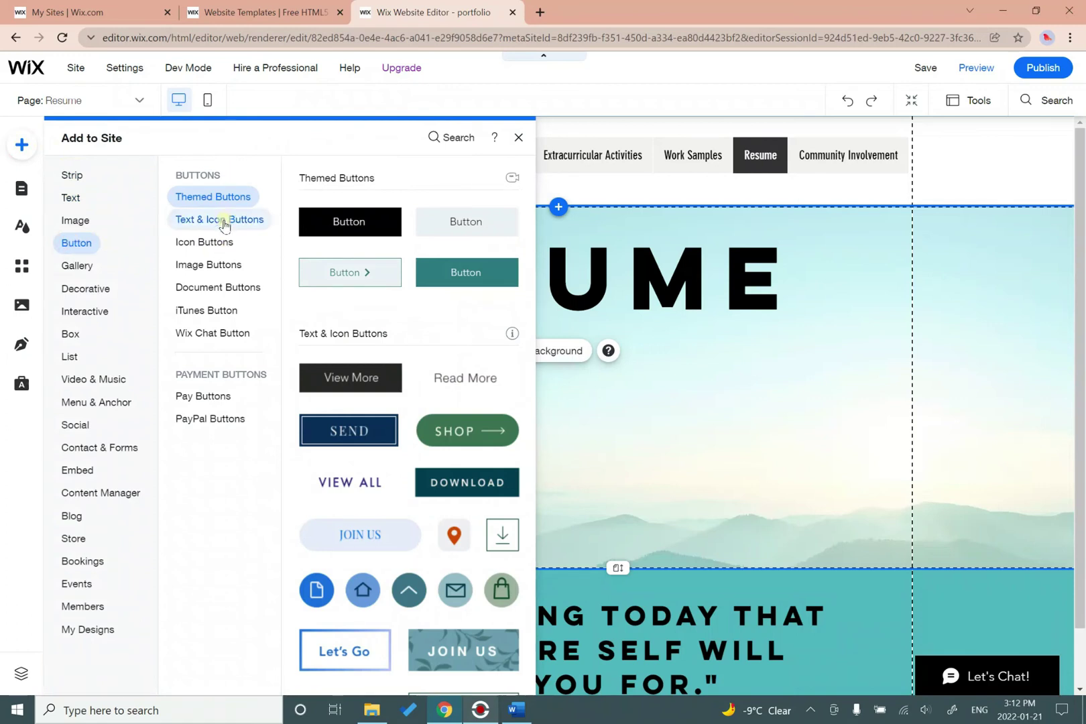
pyautogui.click(212, 293)
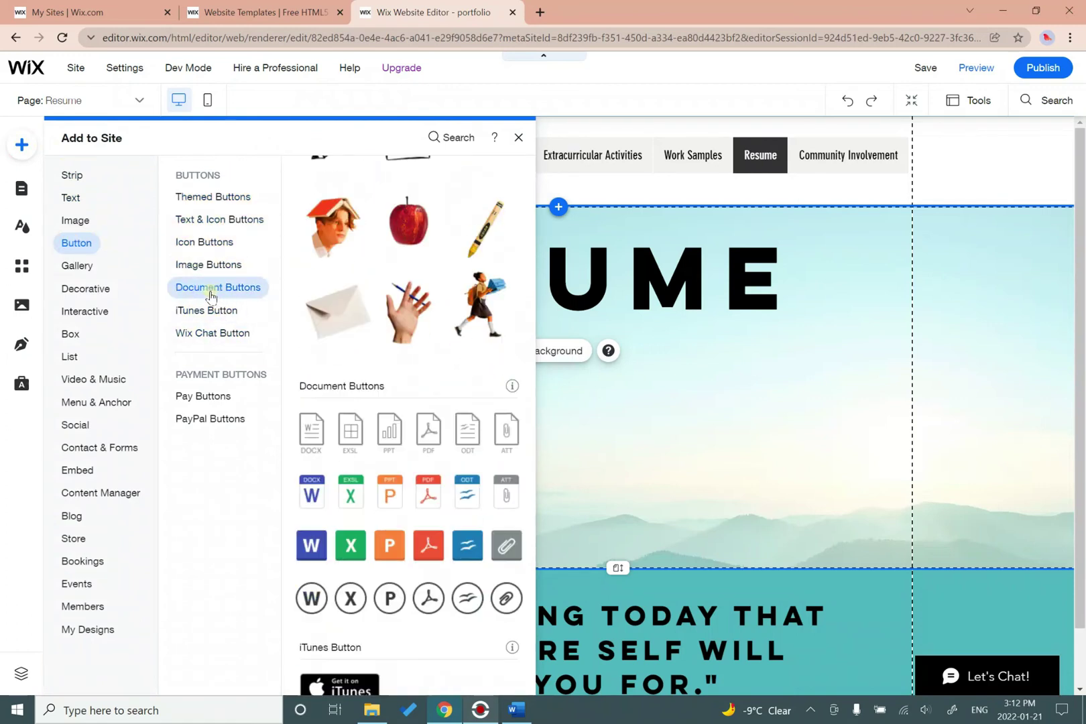
pyautogui.scroll(10, 436, 352)
pyautogui.scroll(-5, 437, 354)
pyautogui.scroll(-10, 437, 354)
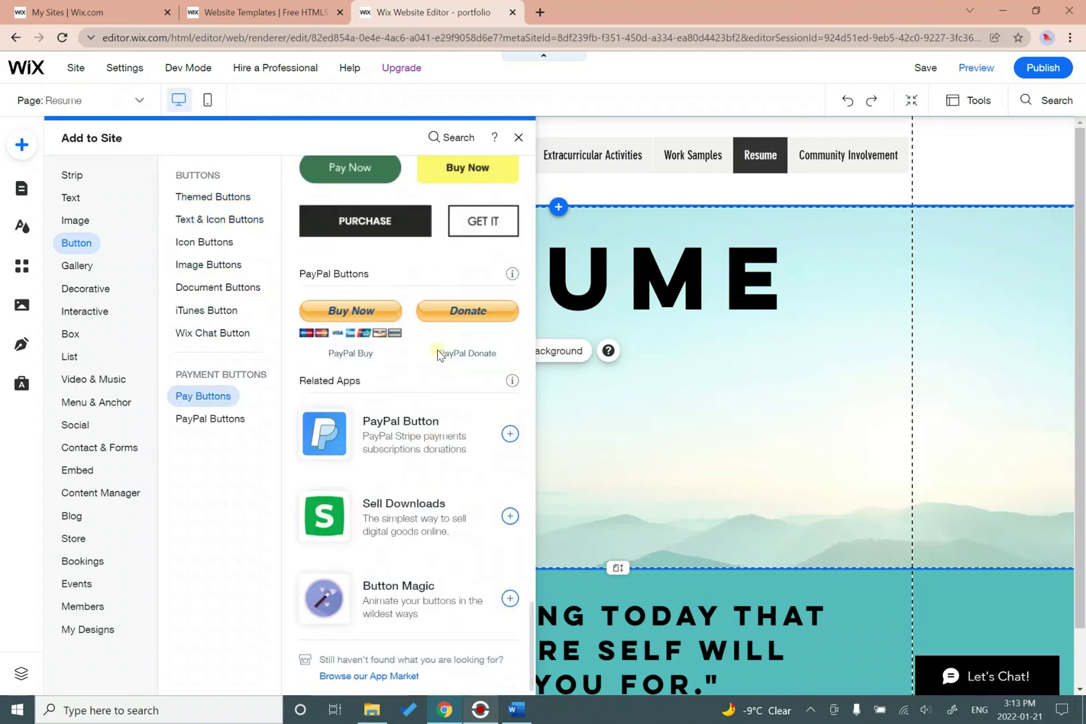
pyautogui.click(194, 292)
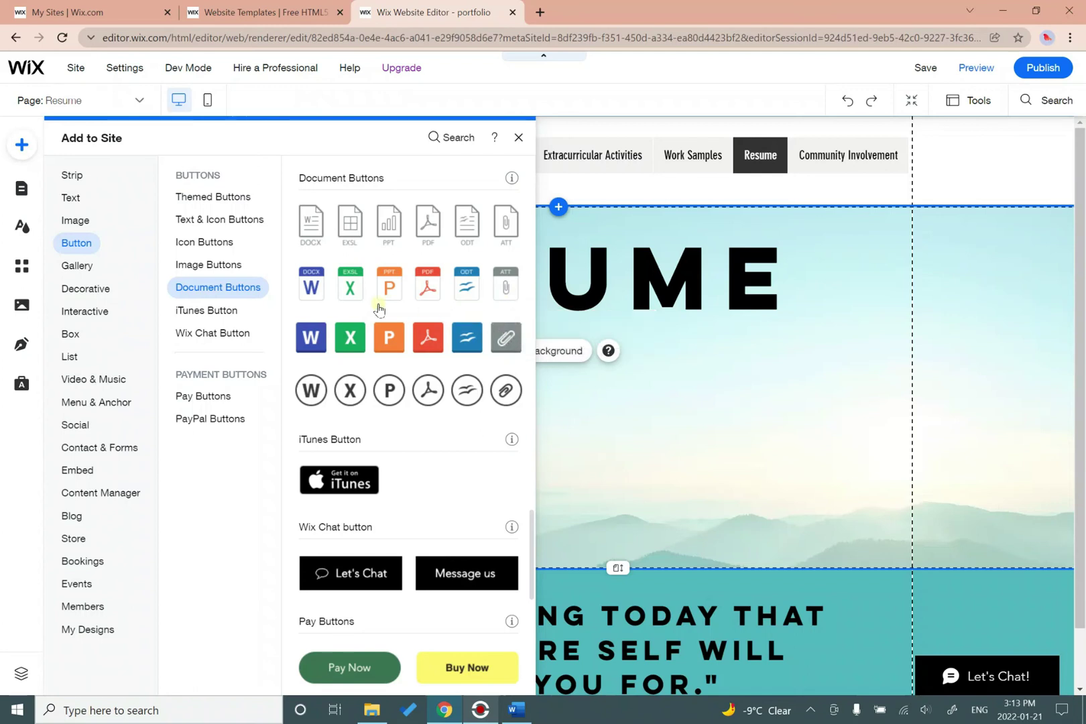
# Add a Word (DOCX) document button from Document Buttons, bringing up the Choose a Doc picker.
pyautogui.click(315, 348)
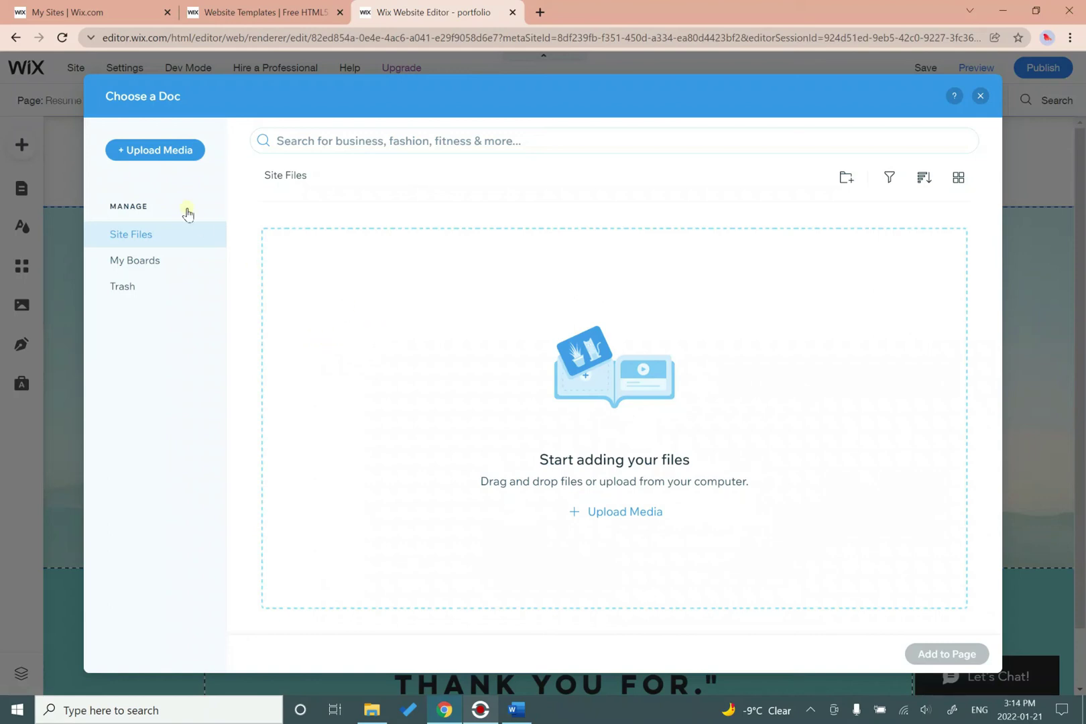
# Upload Resume Sample.docx from Documents and add it to the Resume page as a Word button.
pyautogui.click(139, 151)
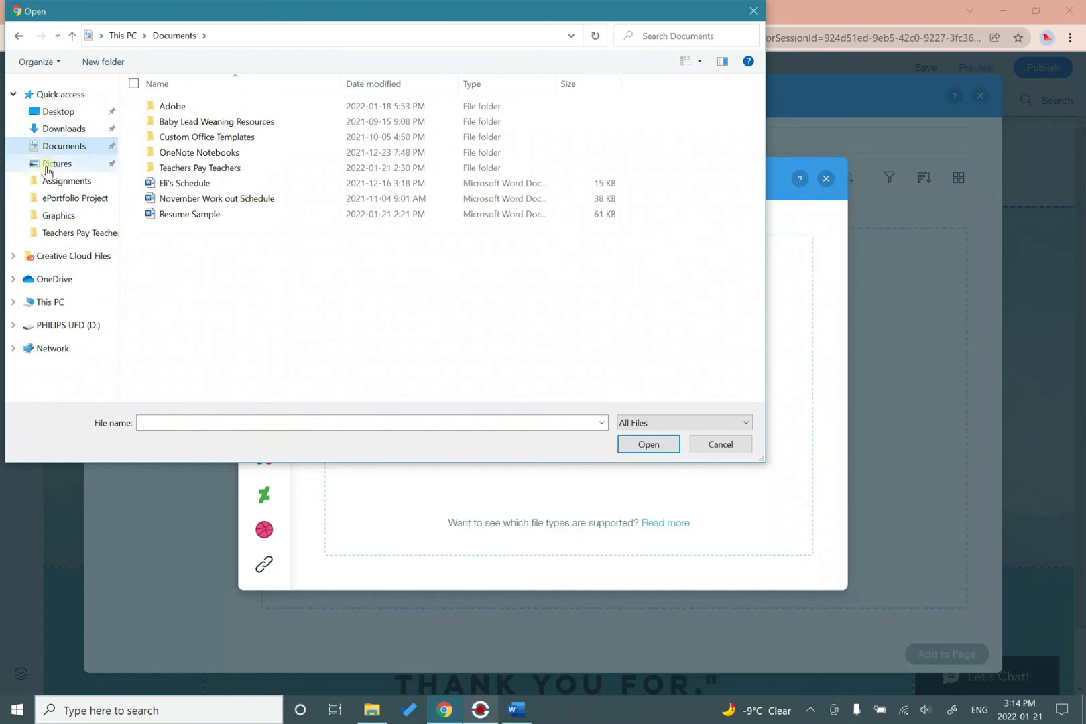
pyautogui.click(196, 216)
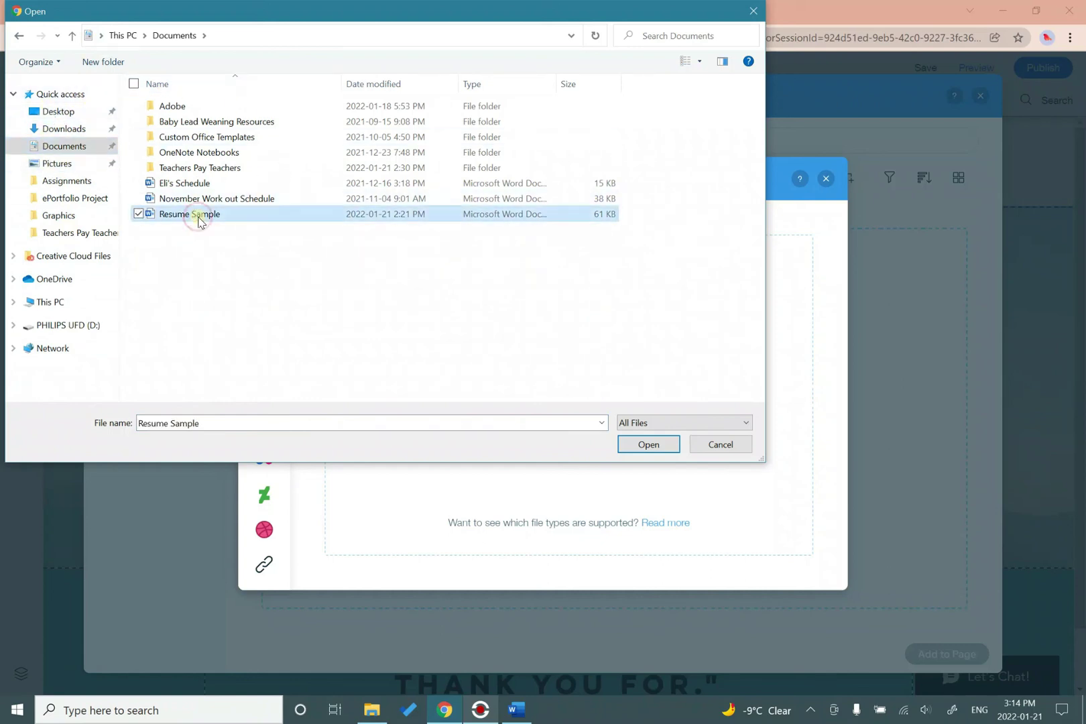
pyautogui.click(650, 445)
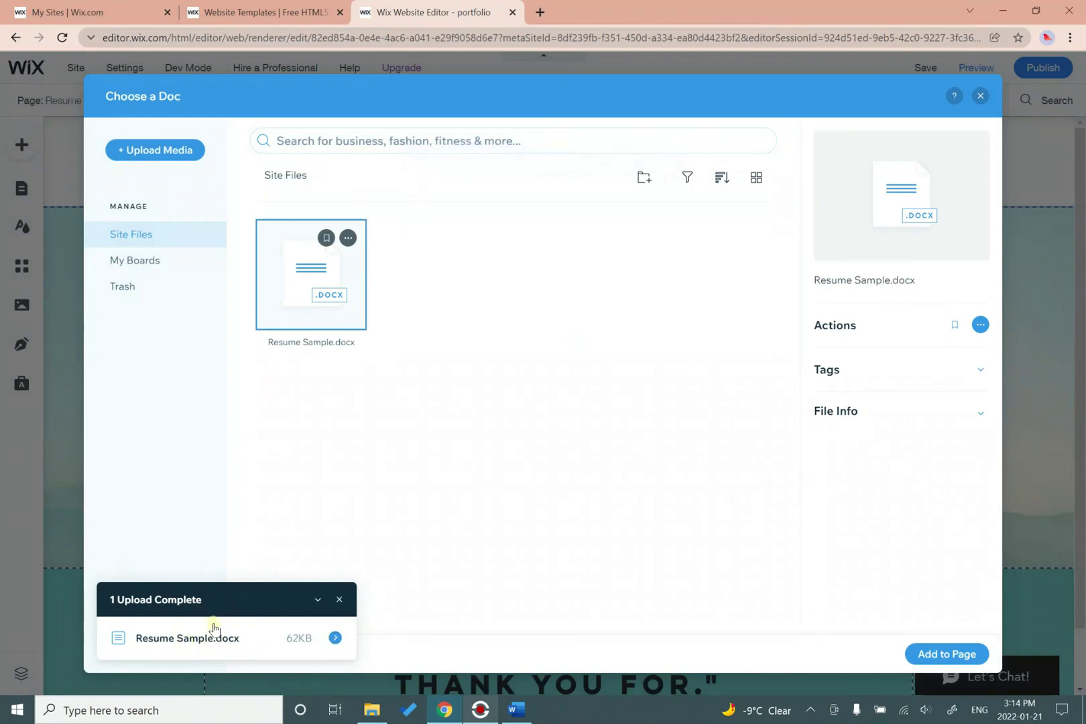
pyautogui.click(299, 282)
pyautogui.click(945, 656)
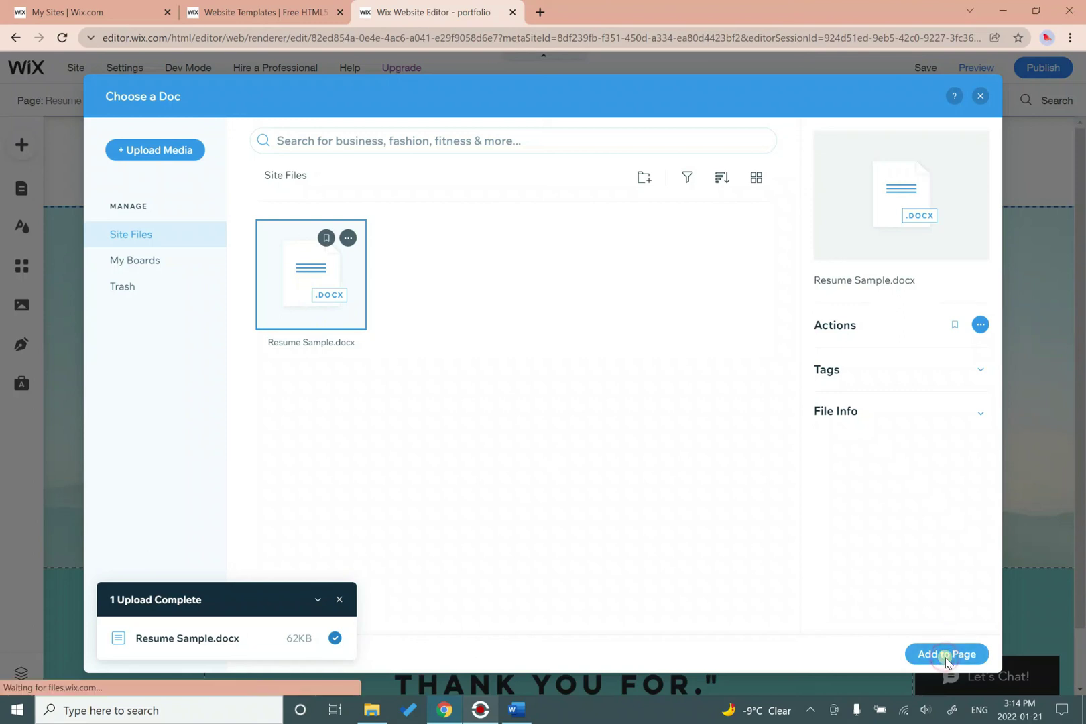
# Enlarge the Word document button and confirm it still links to Resume Sample.docx.
pyautogui.moveTo(589, 442); pyautogui.dragTo(558, 385)
pyautogui.click(737, 523)
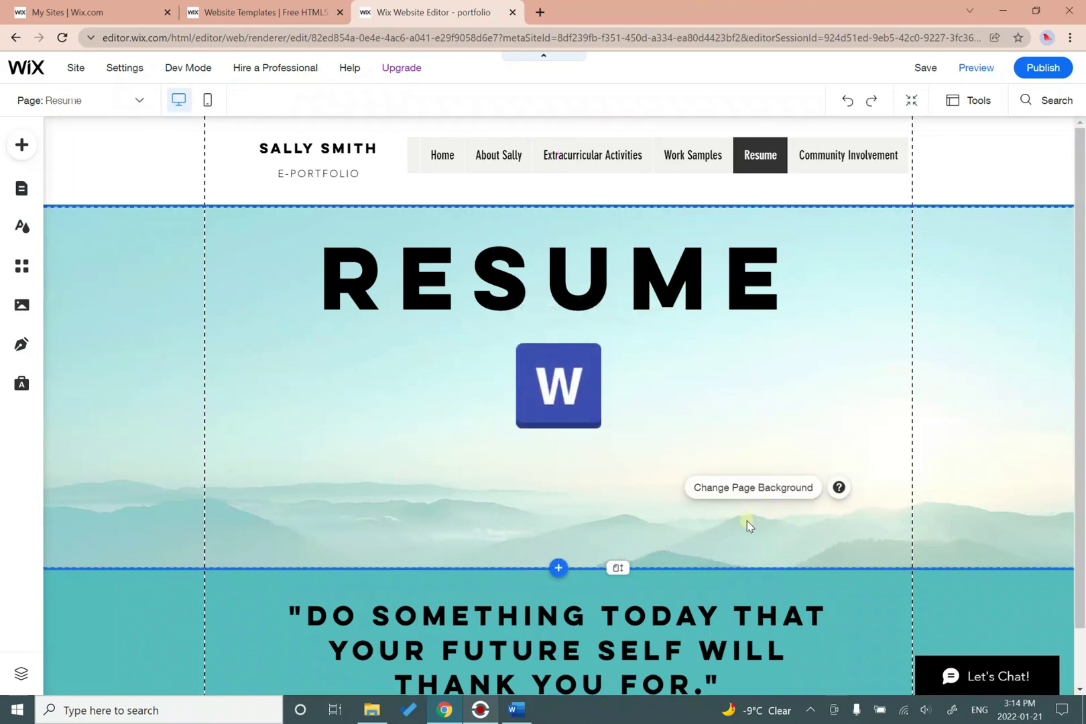
pyautogui.doubleClick(587, 405)
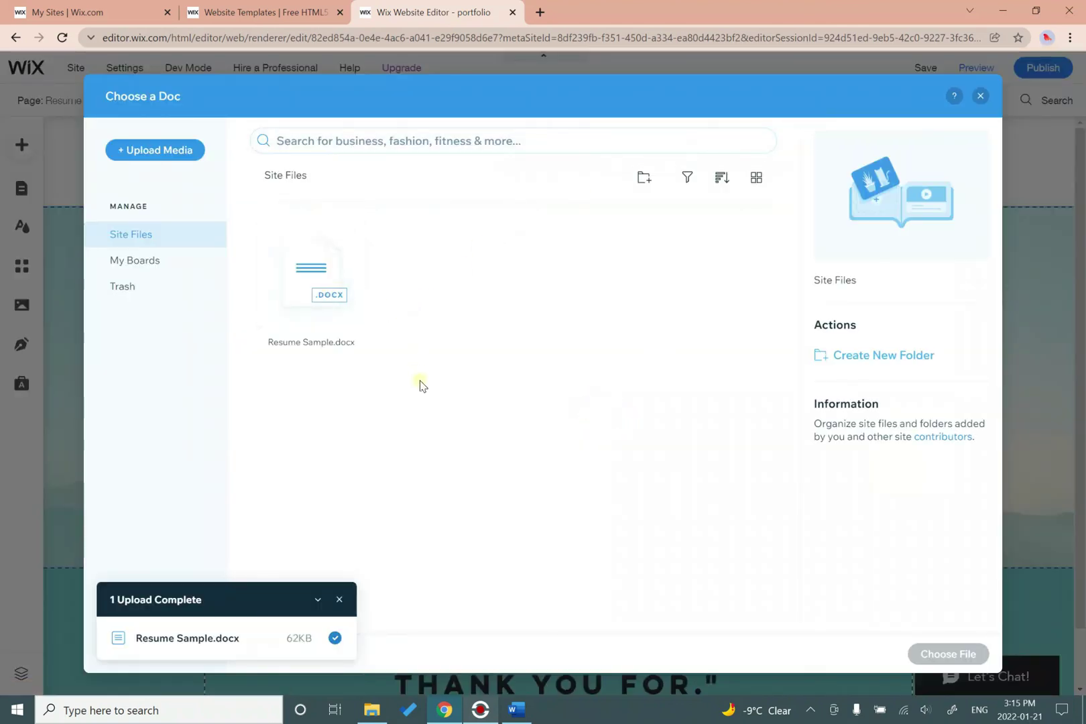
pyautogui.click(980, 96)
pyautogui.click(779, 408)
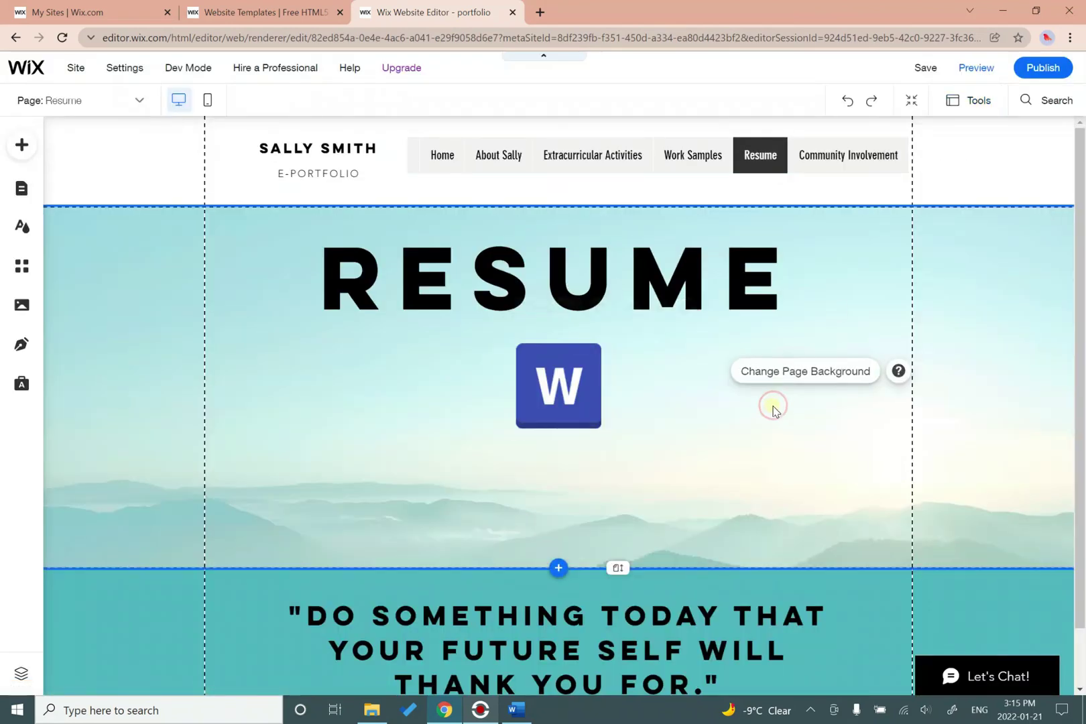
pyautogui.click(547, 396)
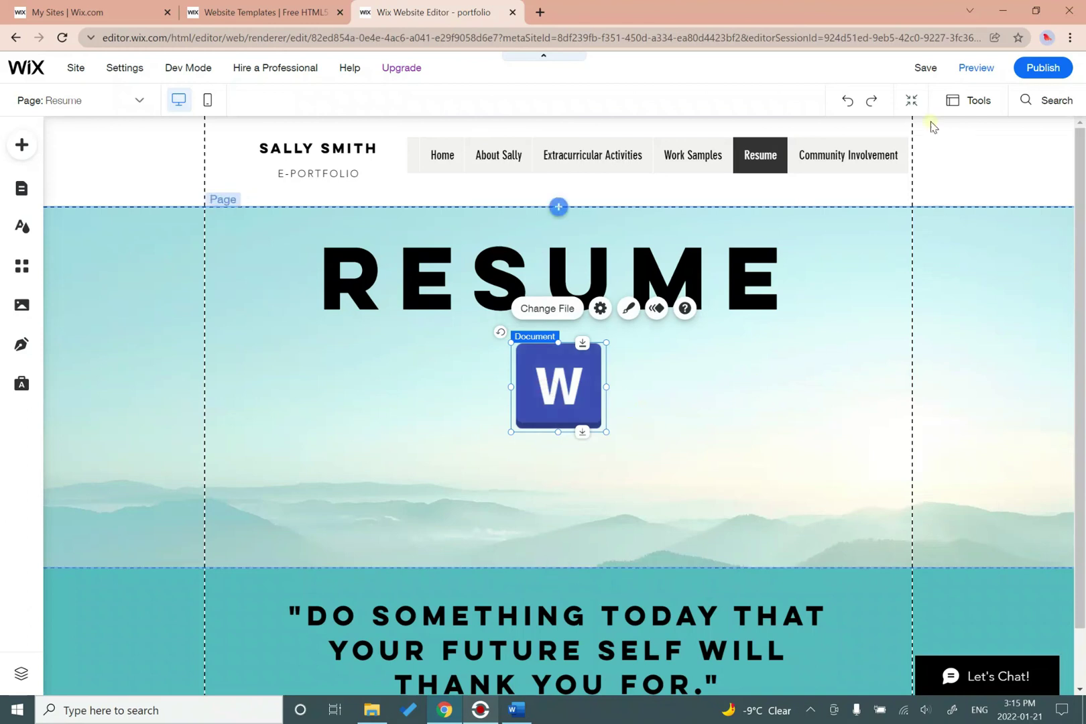
pyautogui.click(977, 68)
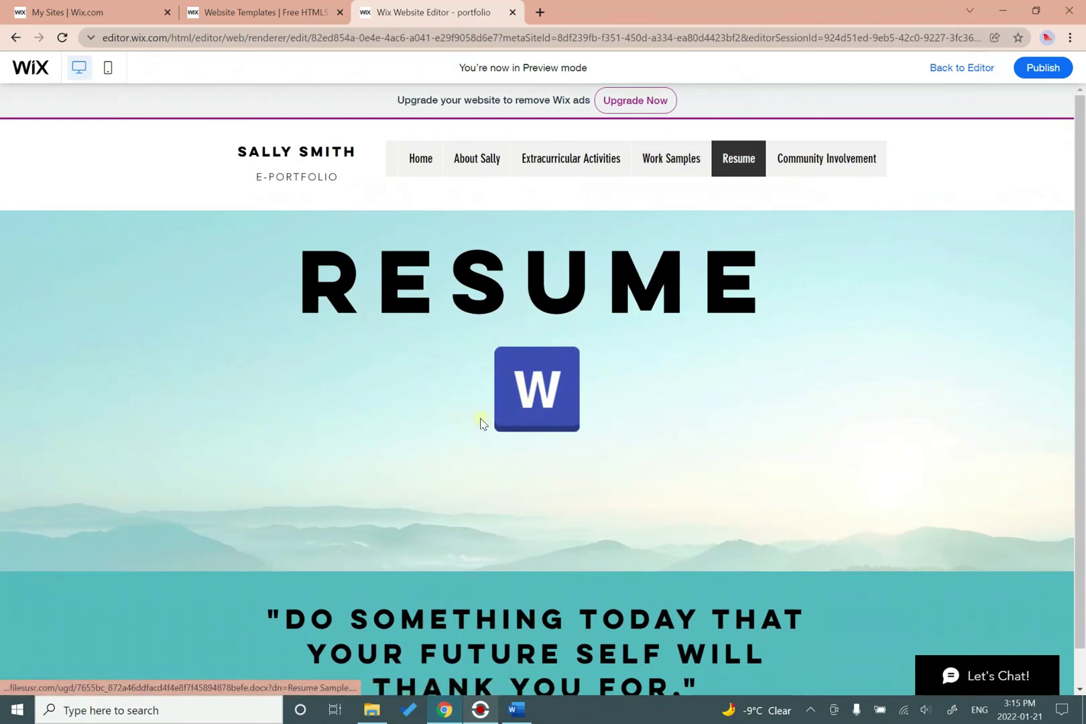
pyautogui.click(540, 406)
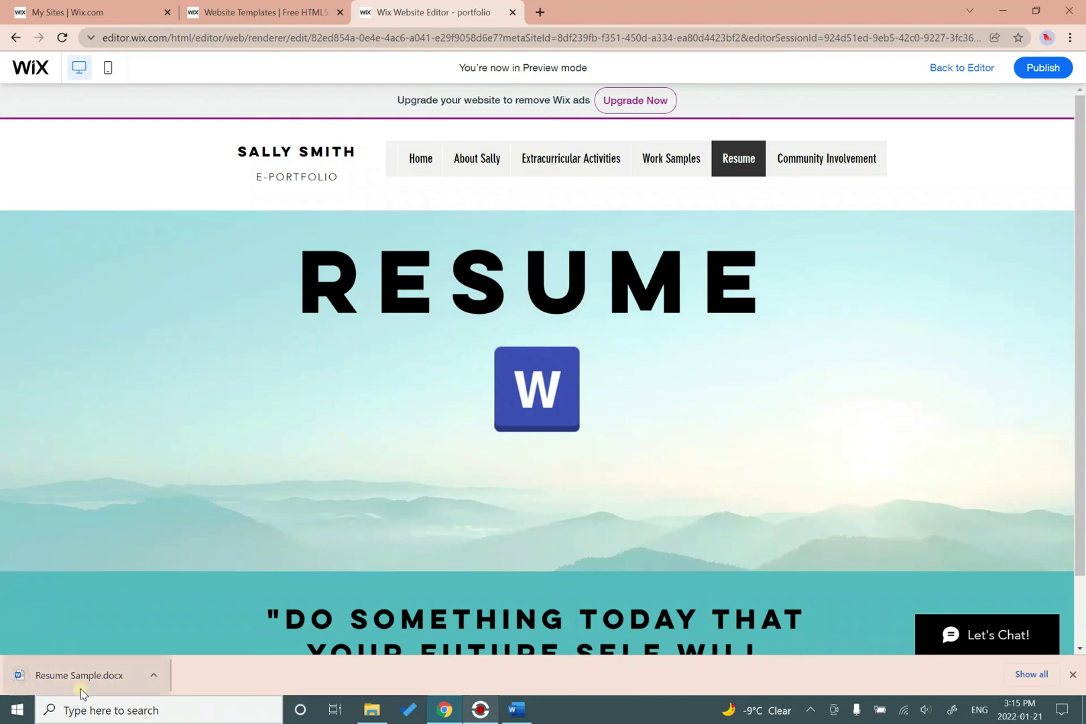
pyautogui.click(98, 677)
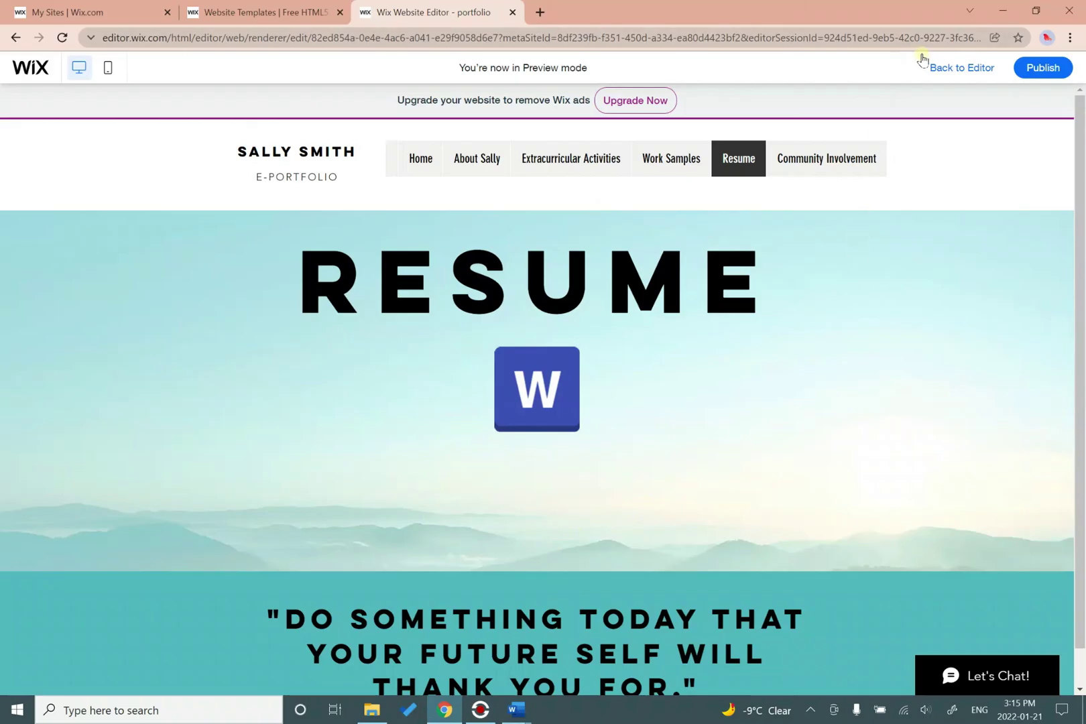
pyautogui.click(928, 67)
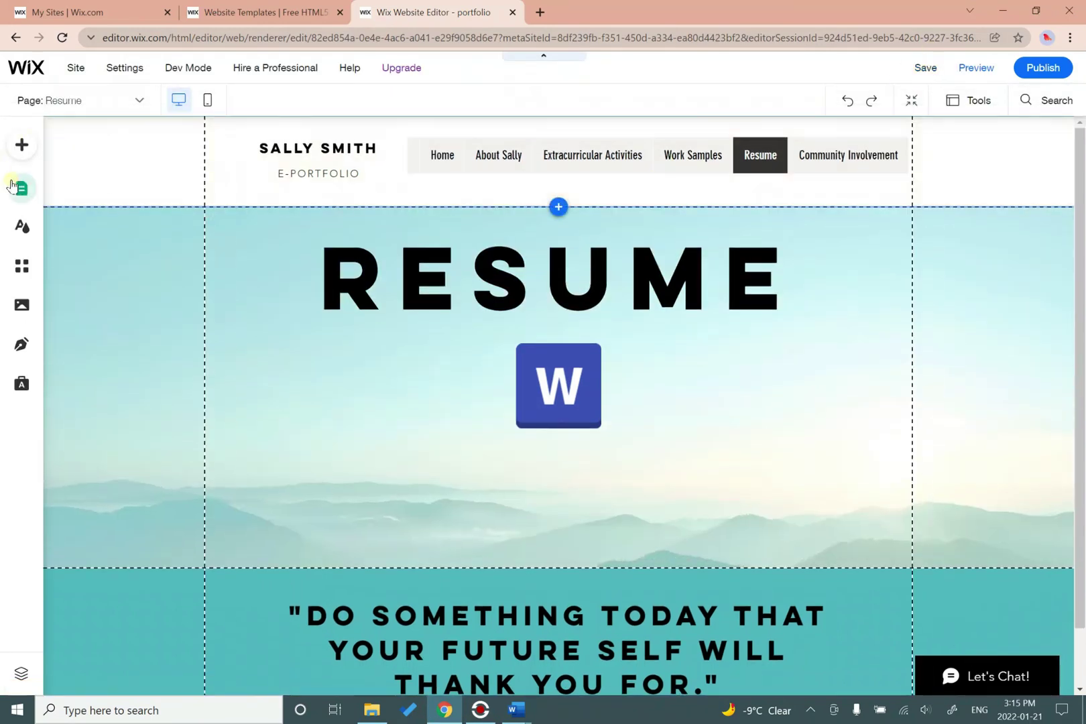
# Switch to the Work Samples page through Menus & Pages and bring up the Add elements panel.
pyautogui.click(16, 189)
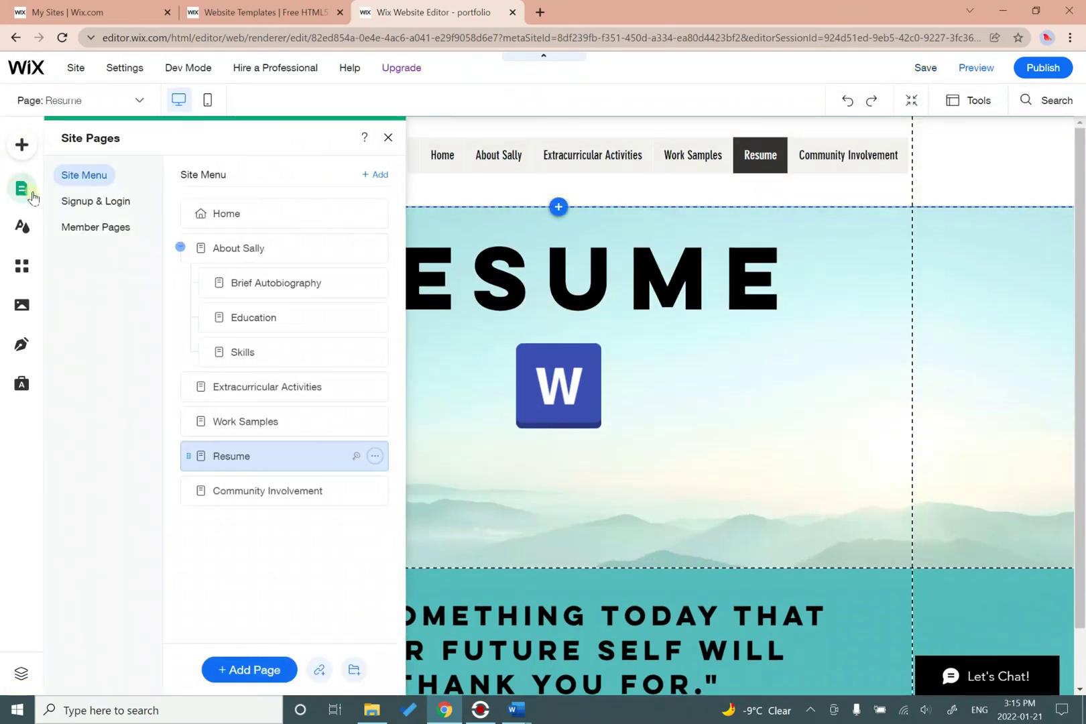
pyautogui.click(290, 422)
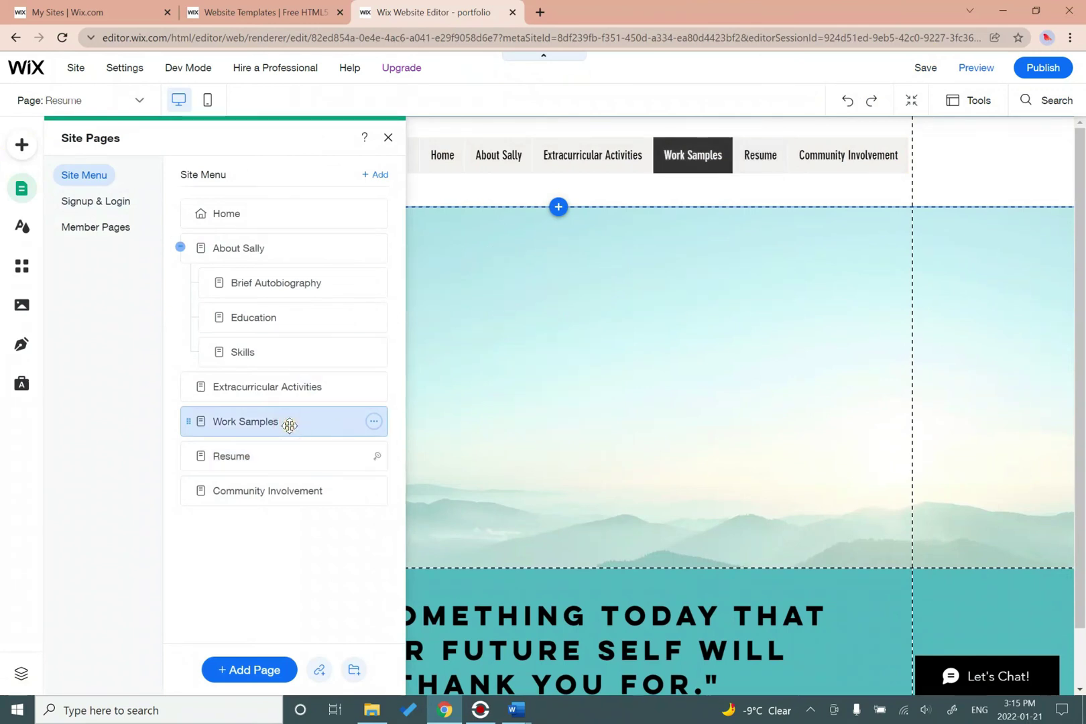
pyautogui.click(646, 471)
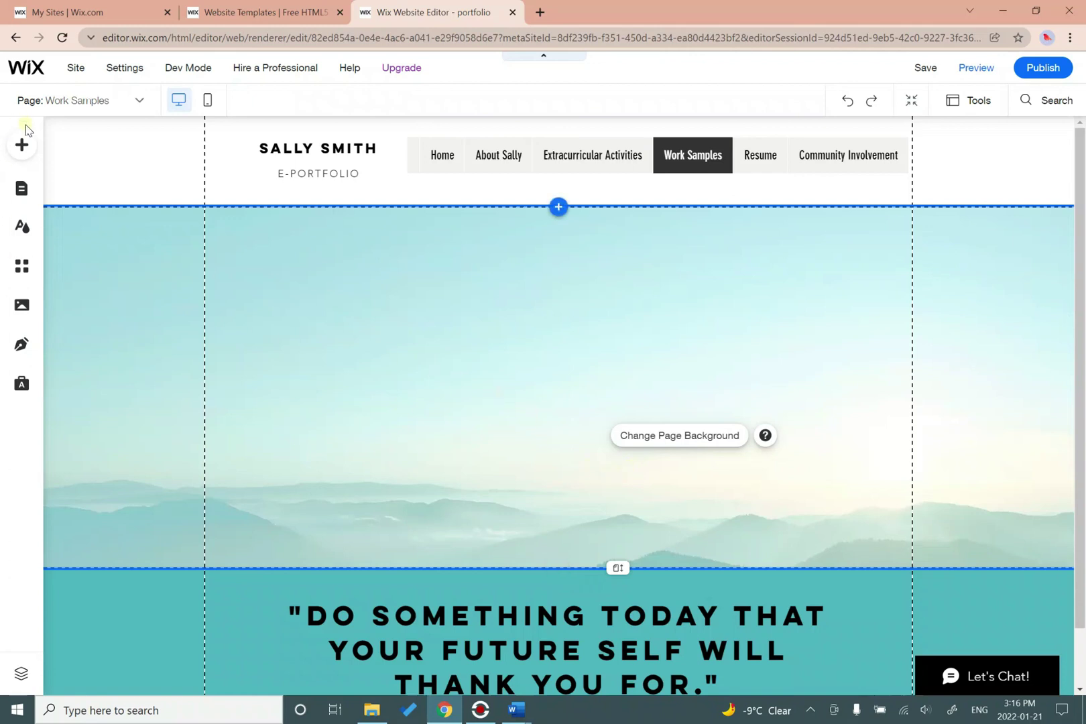
pyautogui.click(12, 150)
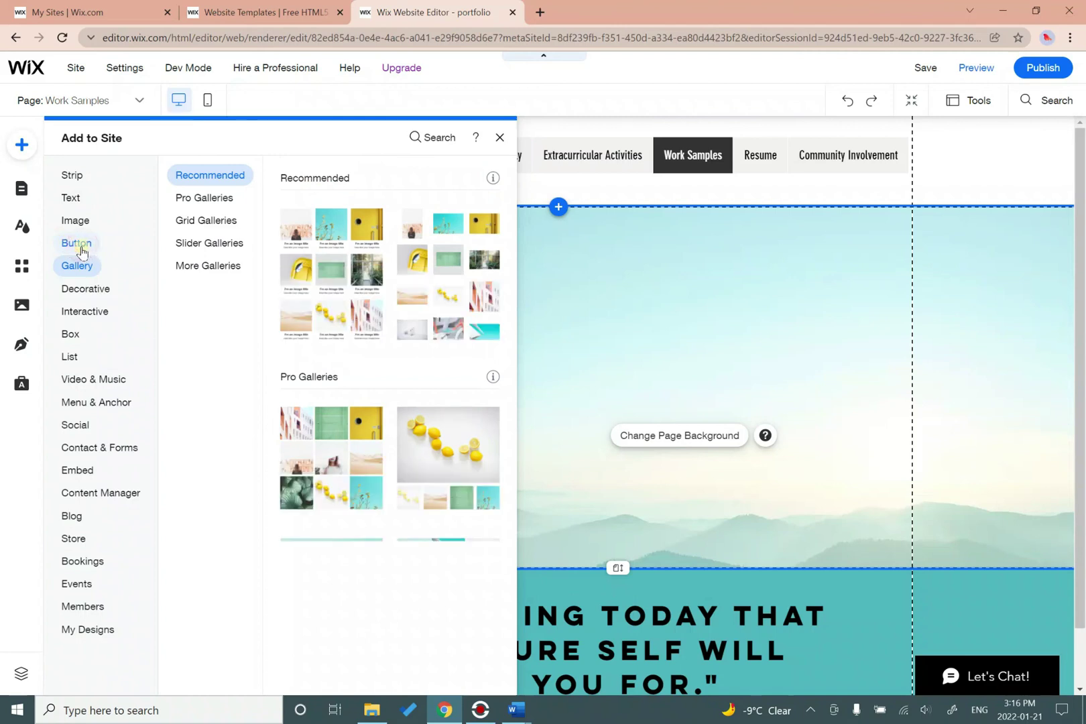
# Start a document button on Work Samples, then cancel the computer upload and close Upload Media.
pyautogui.moveTo(81, 252)
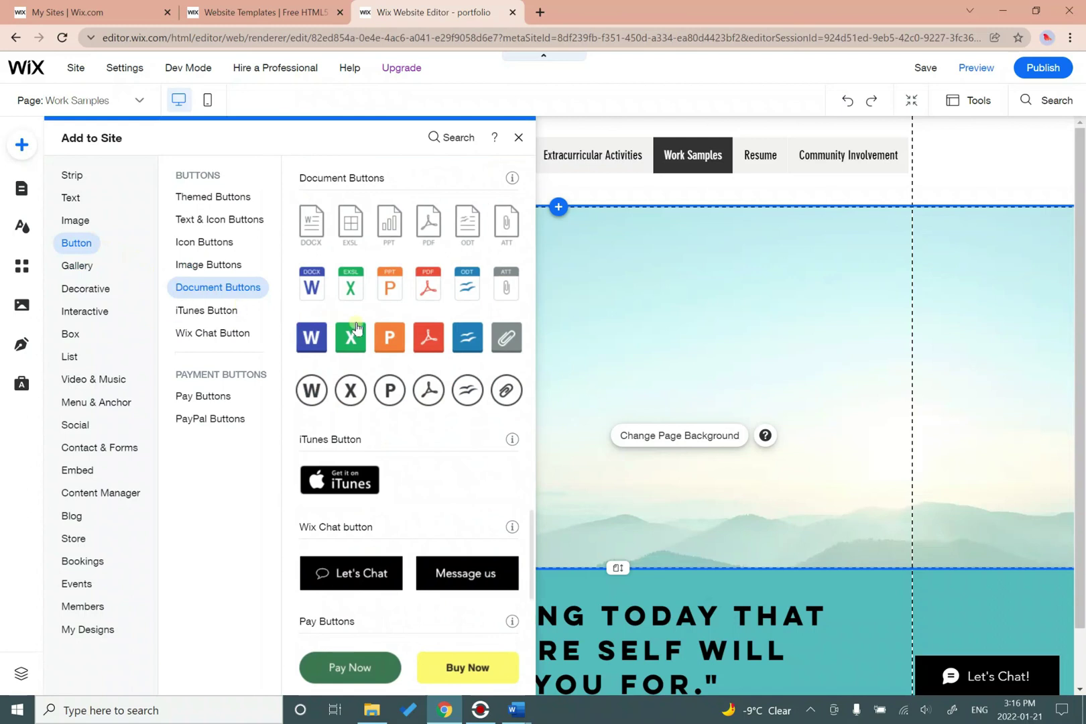
pyautogui.click(390, 296)
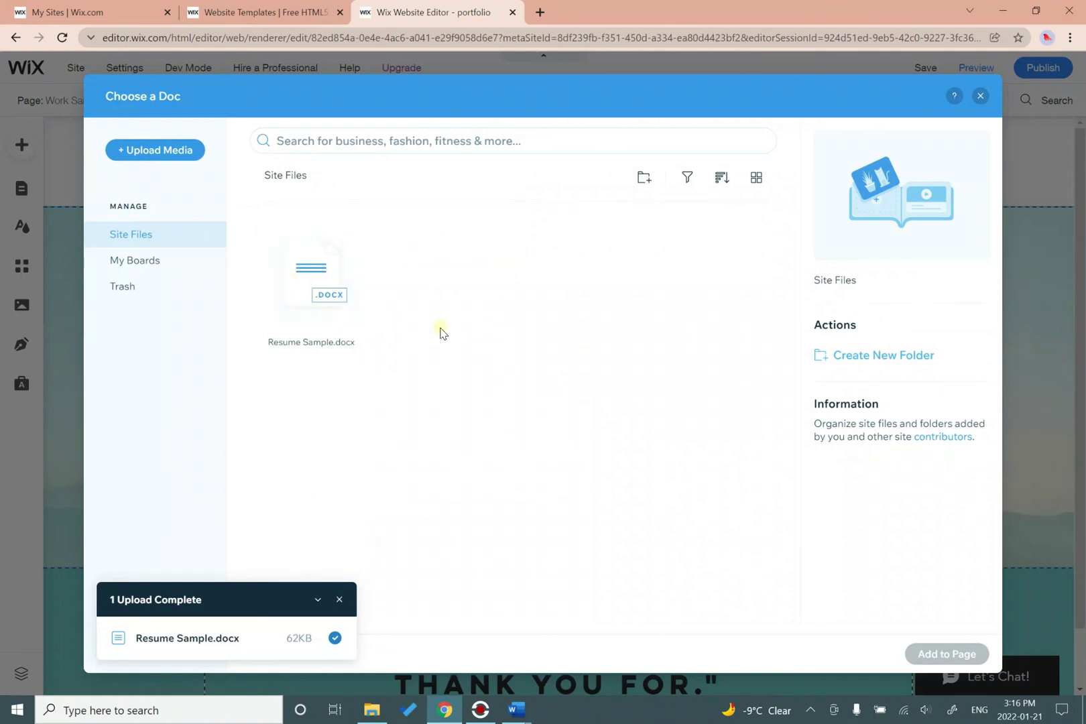
pyautogui.click(155, 150)
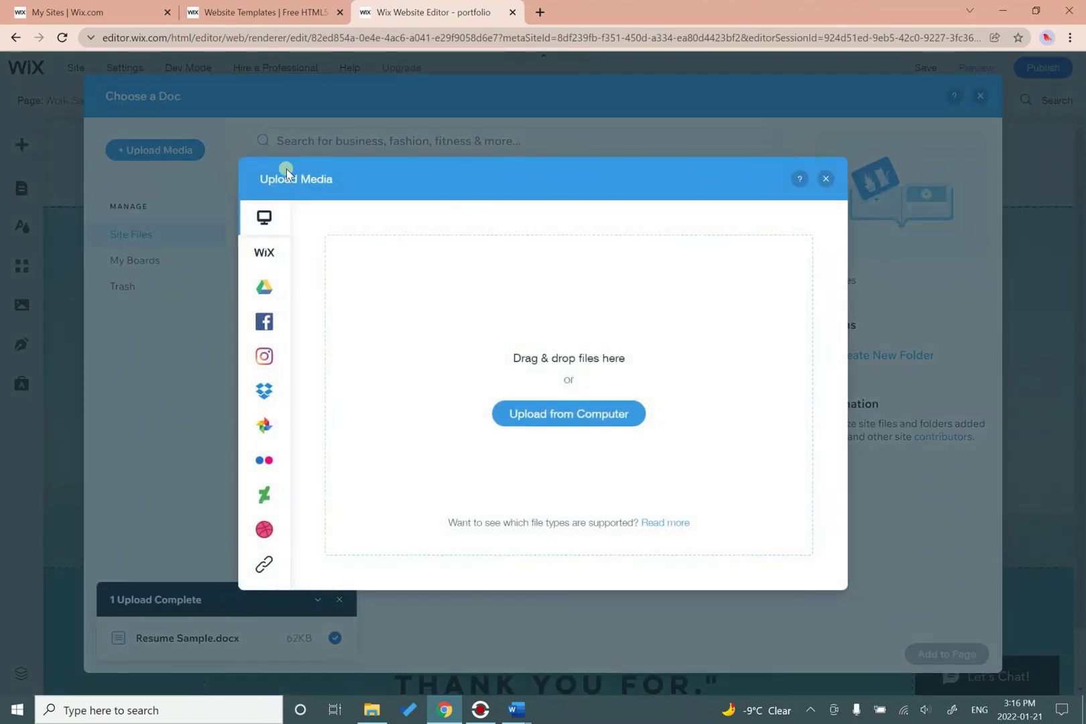
pyautogui.click(547, 416)
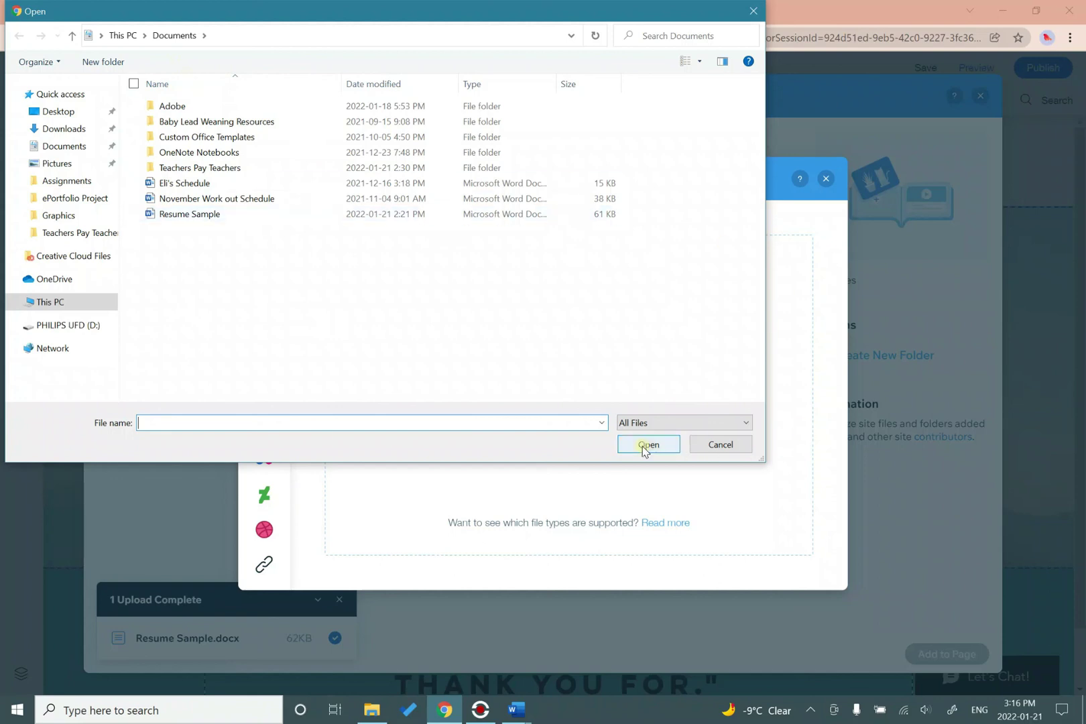
pyautogui.click(705, 446)
pyautogui.click(826, 179)
# Close the doc picker, browse Strip, Text, Image, Button, Gallery, Decorative and Interactive elements, then close the panel.
pyautogui.click(981, 95)
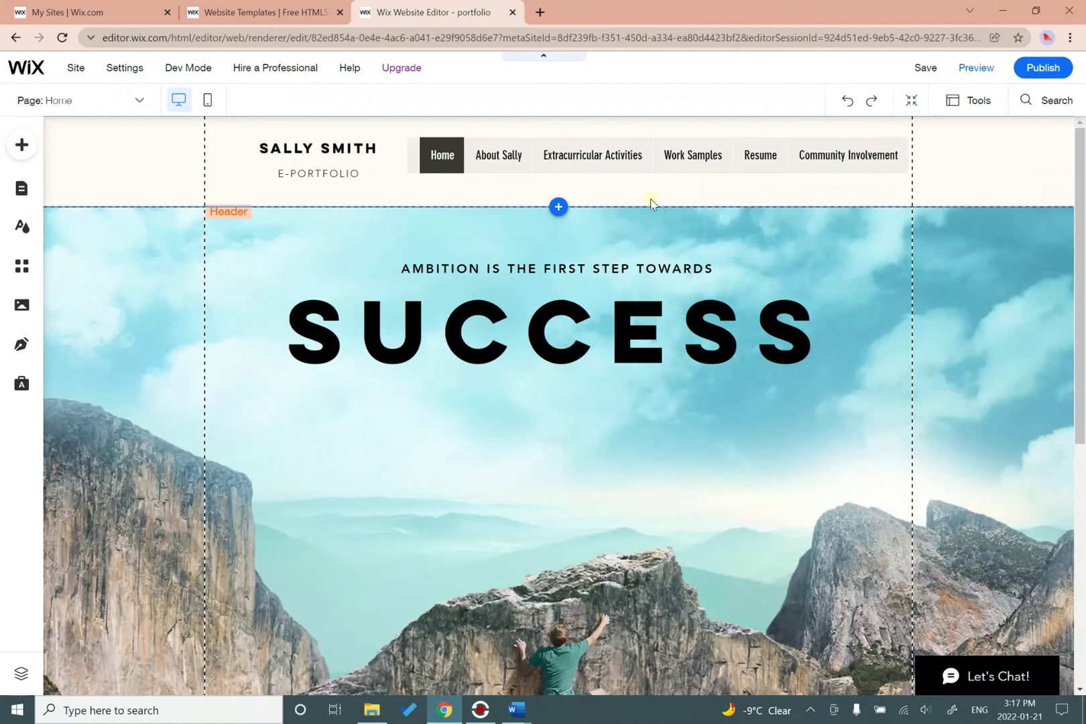
pyautogui.click(13, 154)
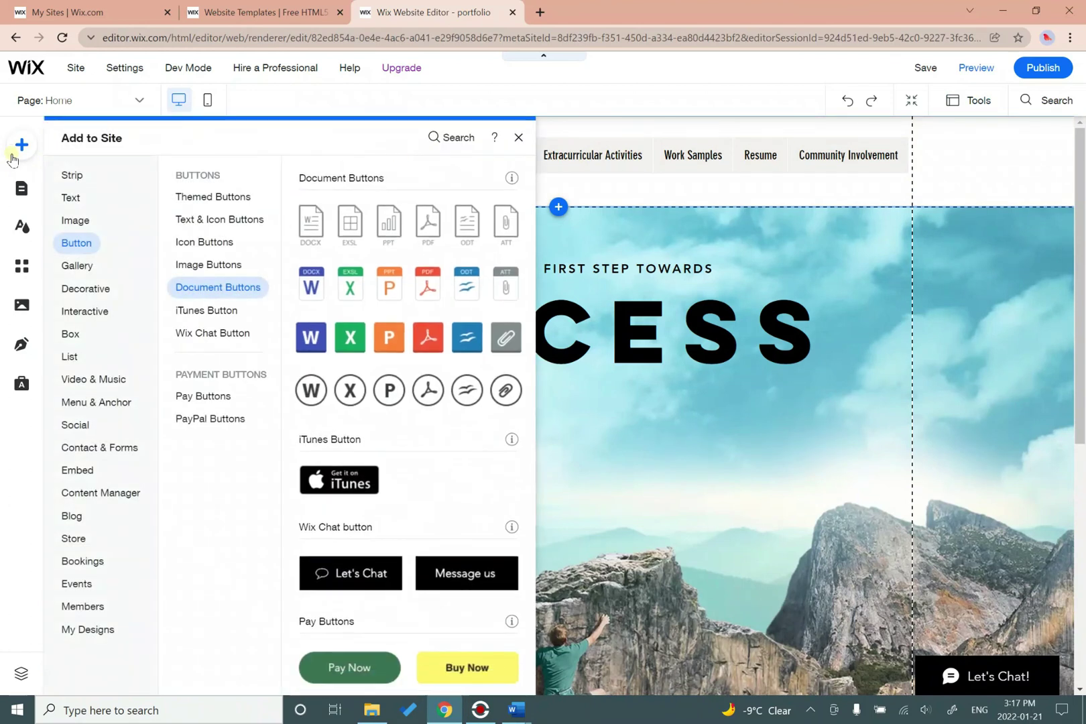
pyautogui.click(80, 178)
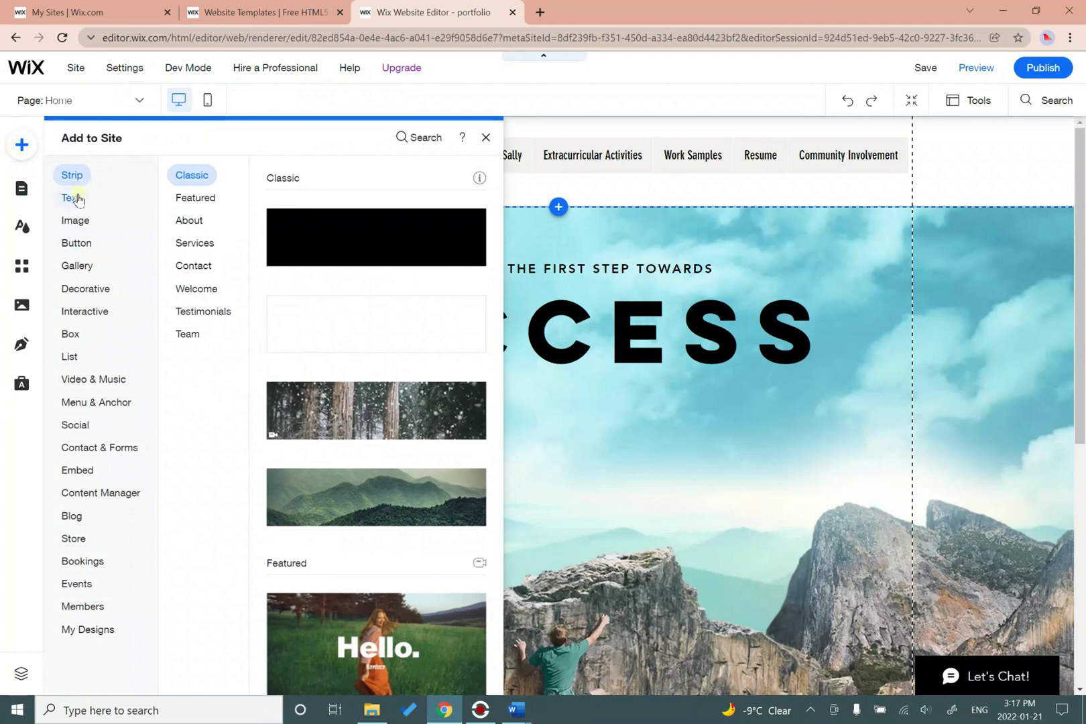
pyautogui.click(74, 198)
pyautogui.click(76, 223)
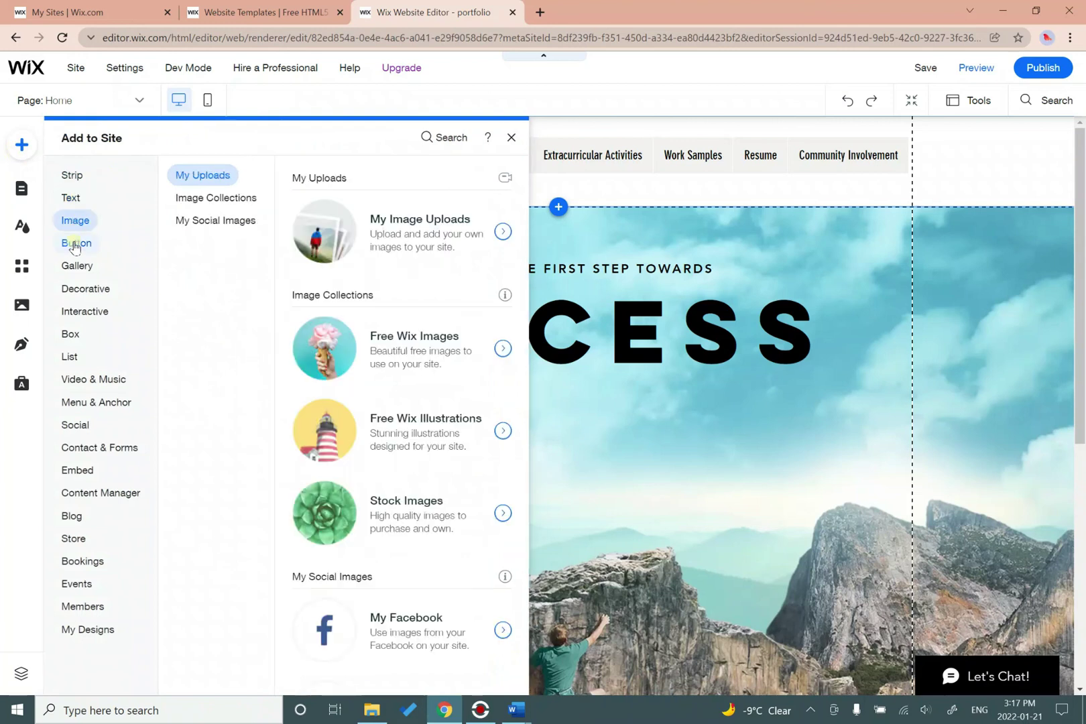
pyautogui.click(74, 244)
pyautogui.click(74, 268)
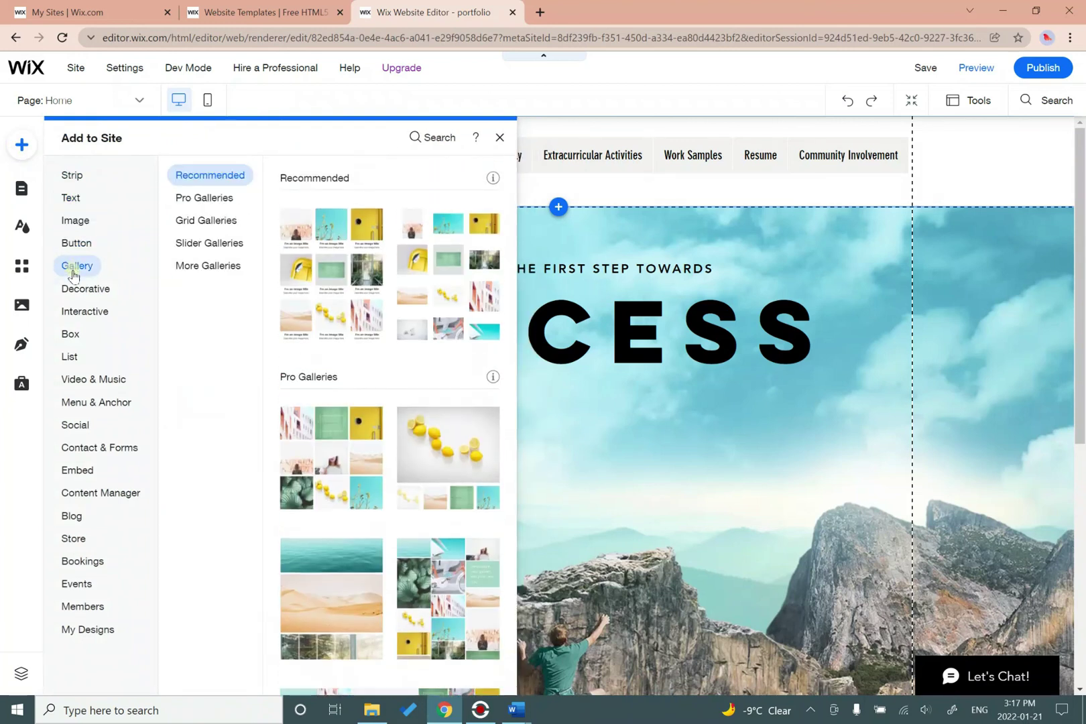
pyautogui.click(73, 292)
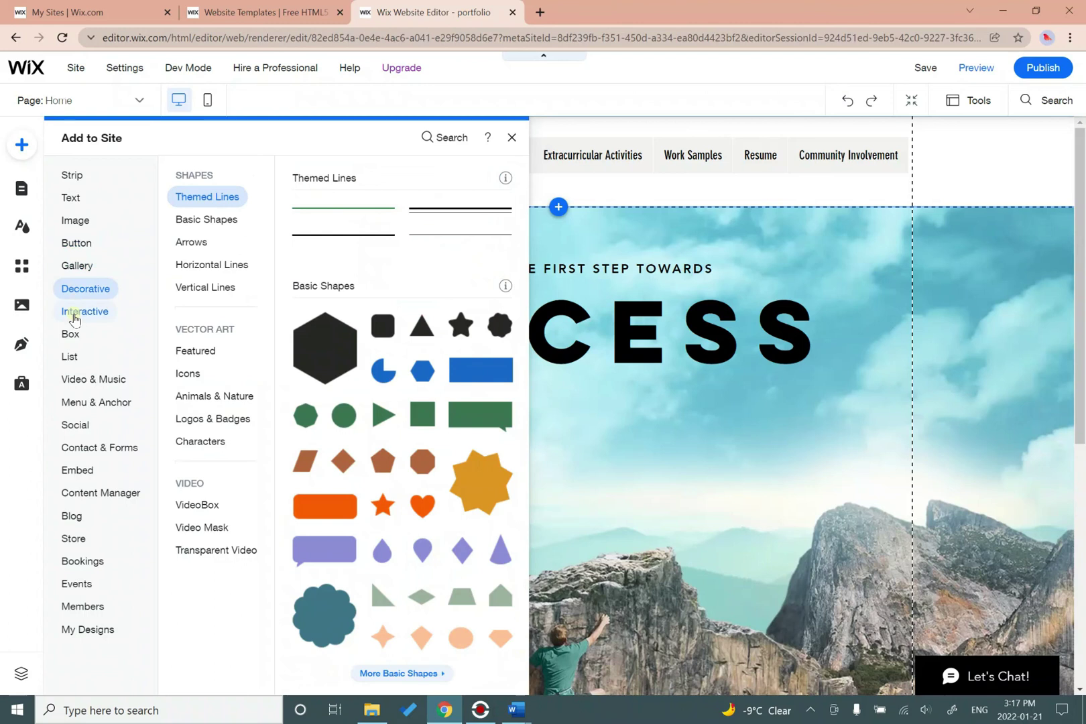
pyautogui.click(74, 313)
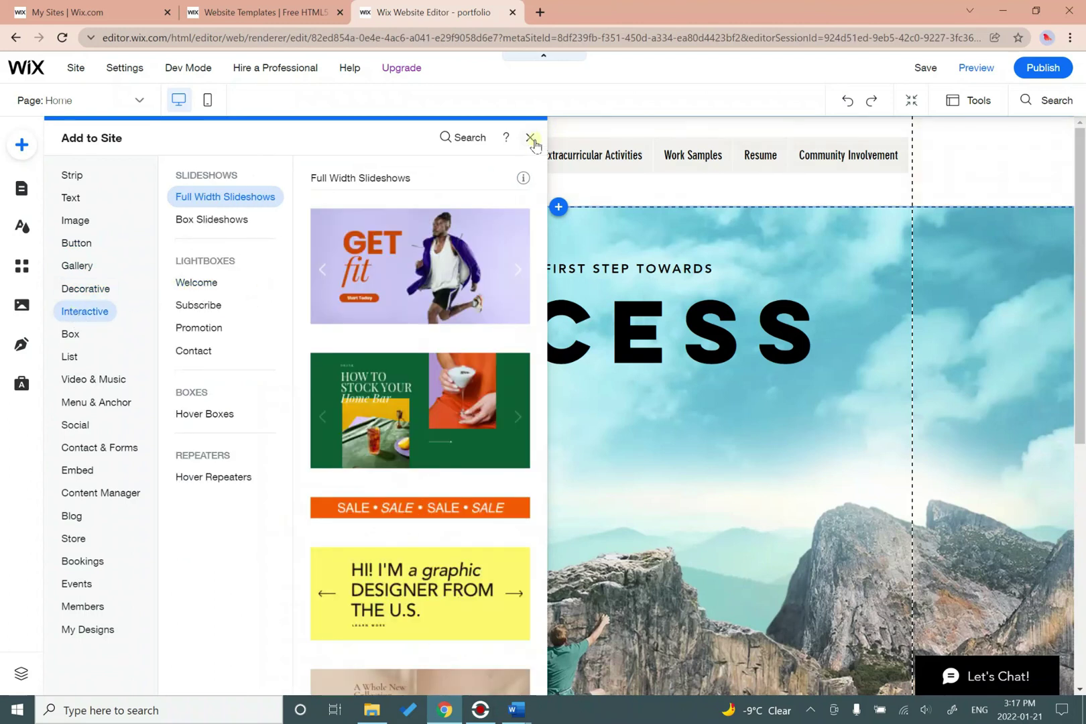
pyautogui.click(529, 137)
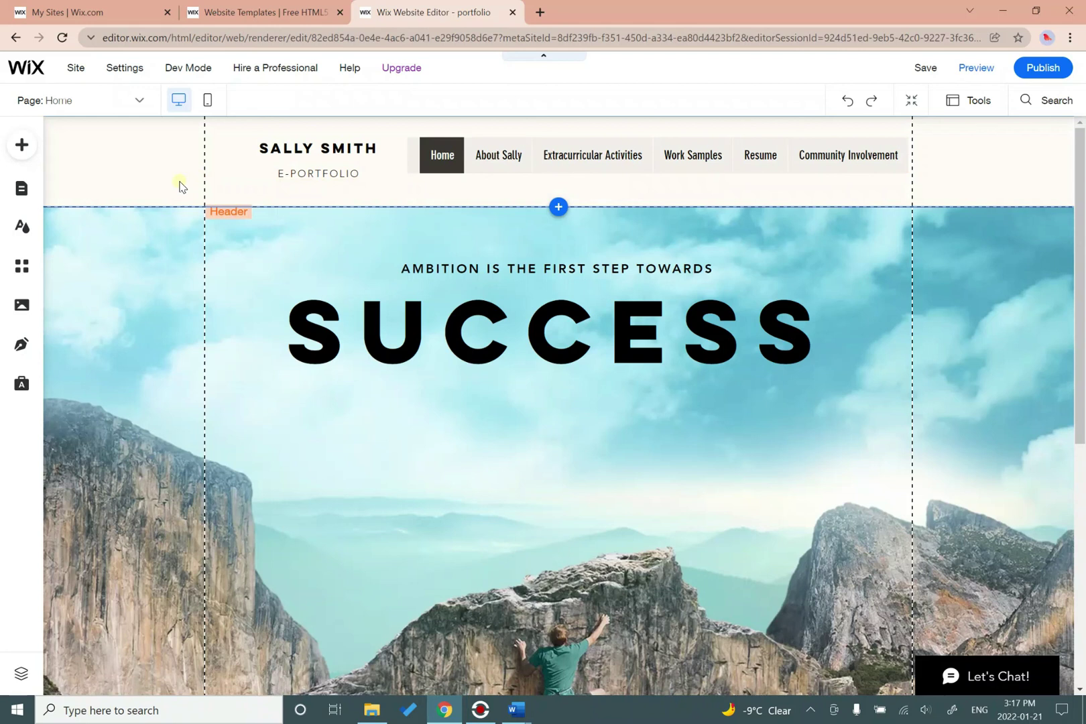
# Save the e-portfolio and dismiss the 'Your Site Is Saved' confirmation.
pyautogui.click(928, 67)
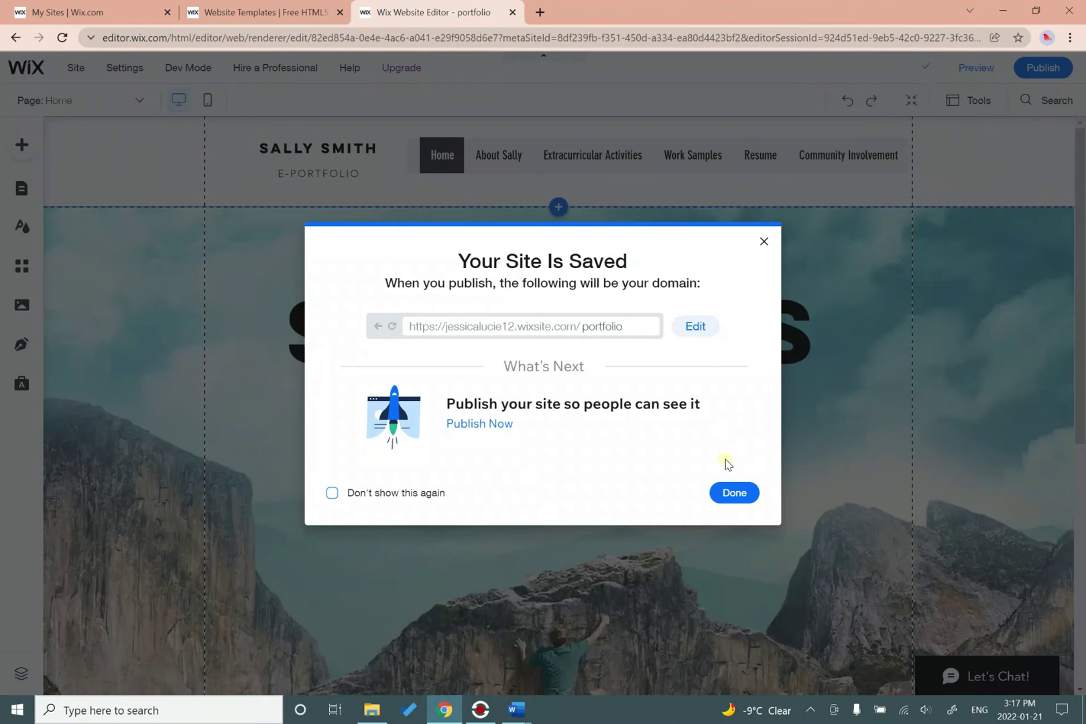
pyautogui.click(729, 494)
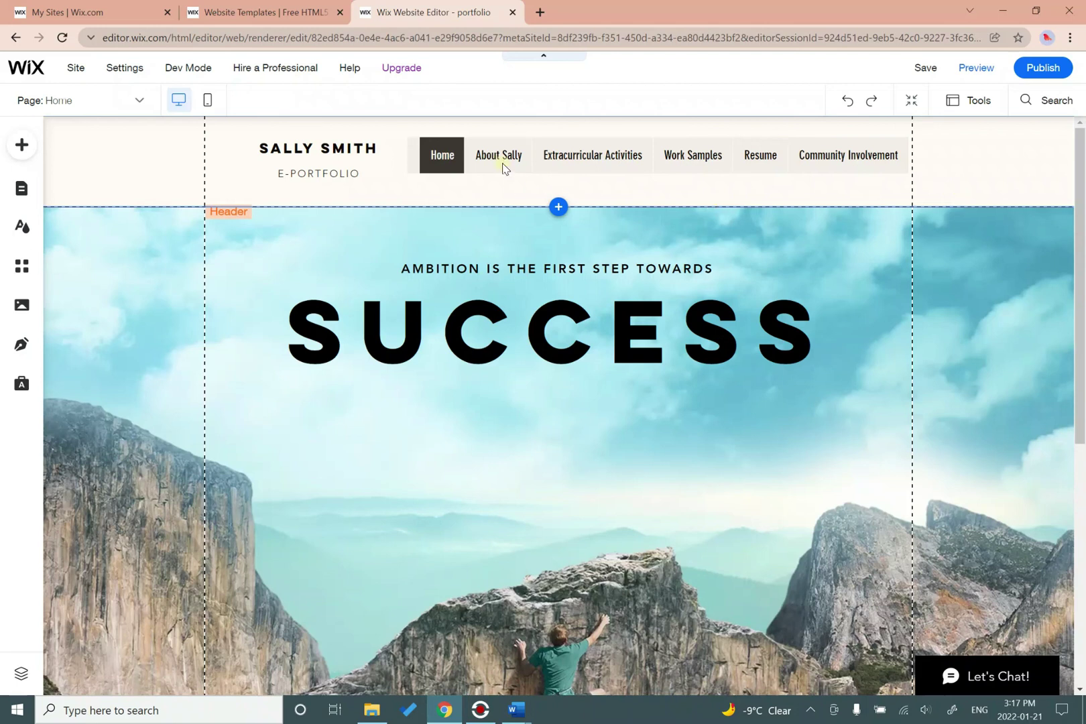
# Close the Wix editor and templates tabs and the window, then go to WIX.COM.
pyautogui.click(512, 12)
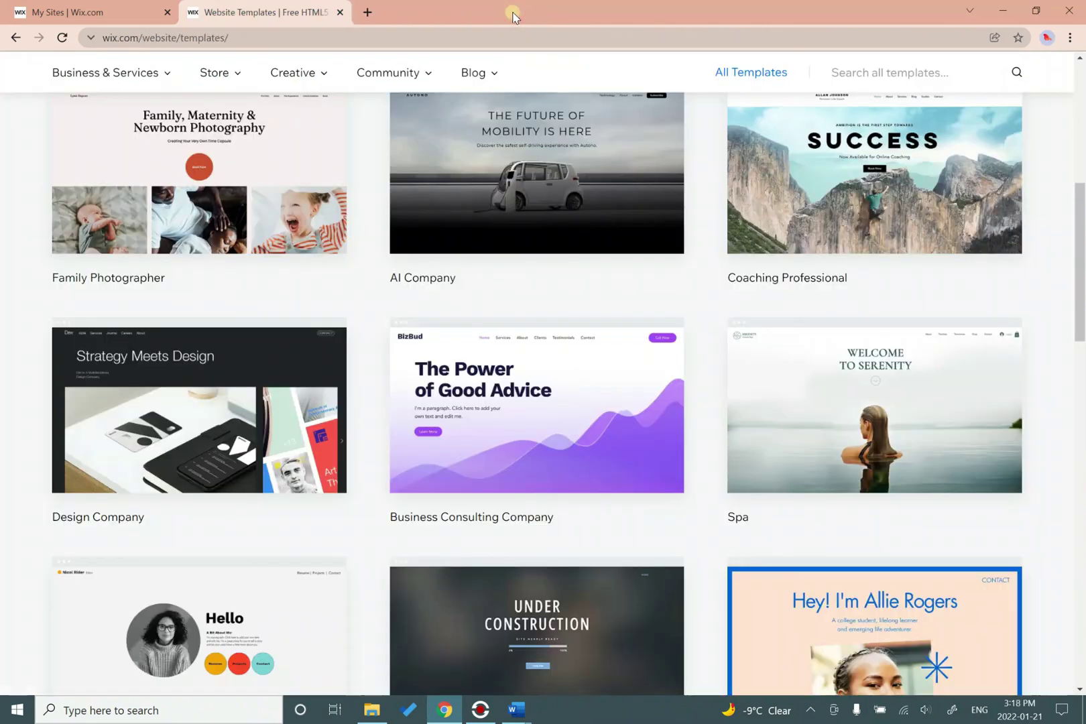
pyautogui.click(340, 12)
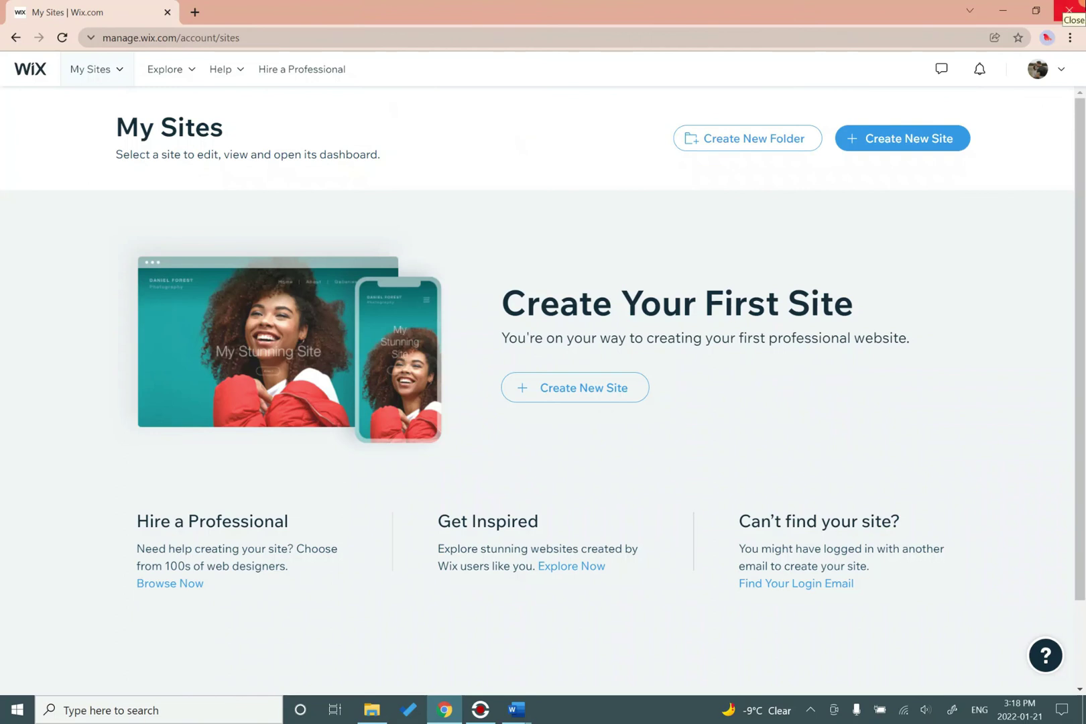
pyautogui.click(1068, 10)
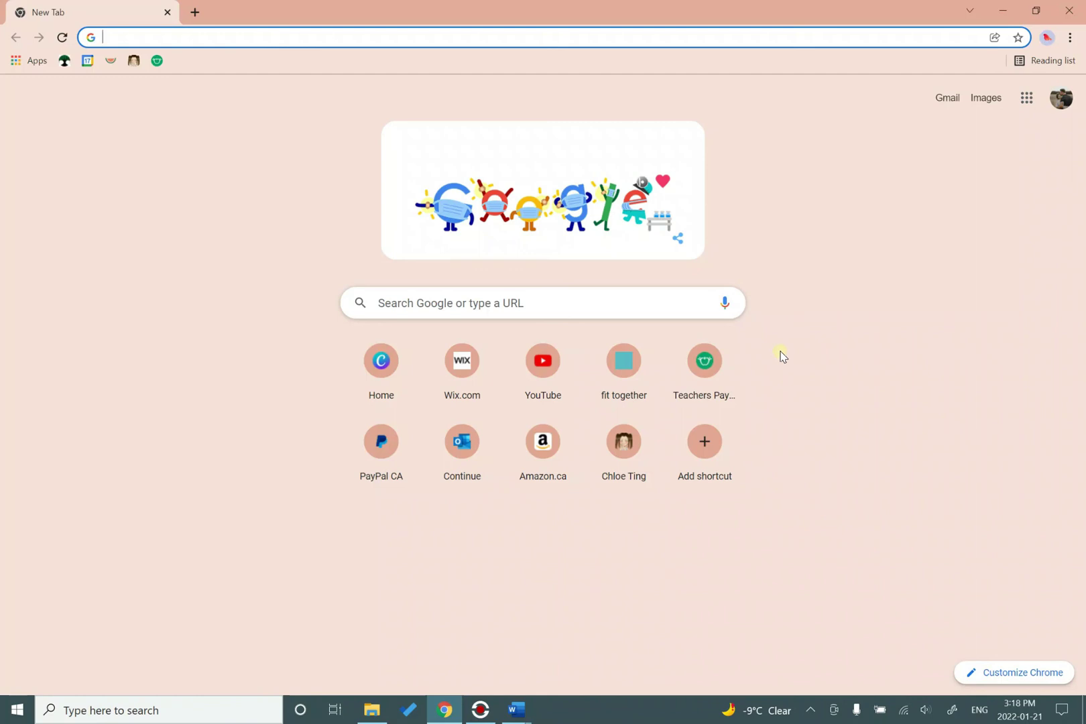
pyautogui.write('WIX.COM')
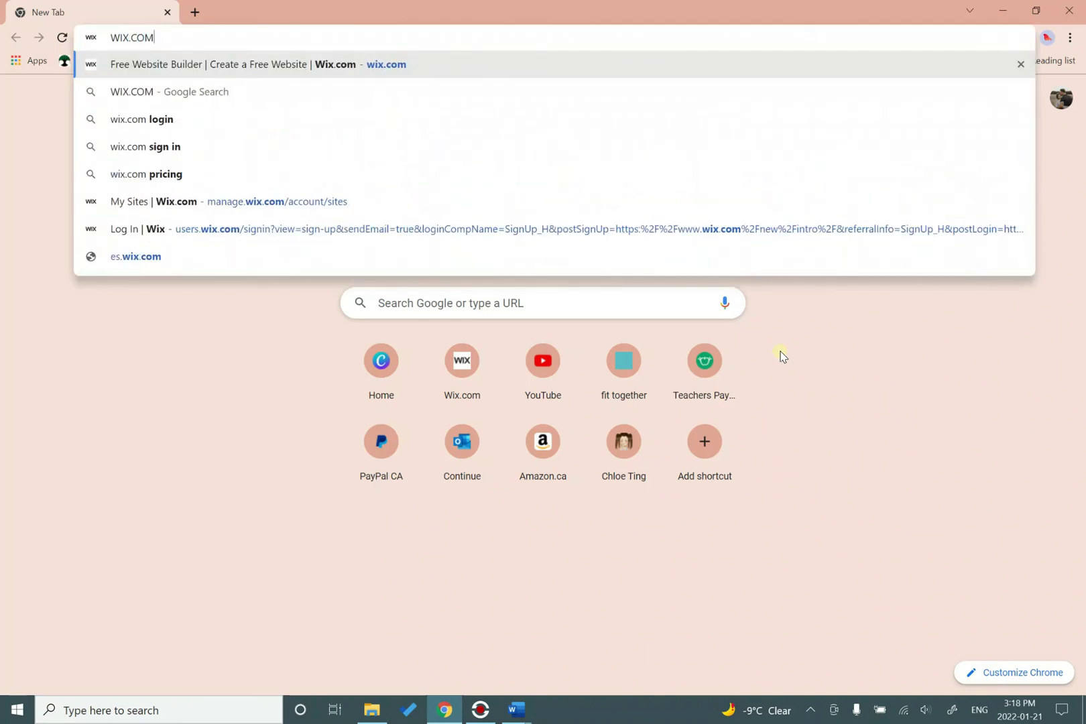
pyautogui.press('Return')
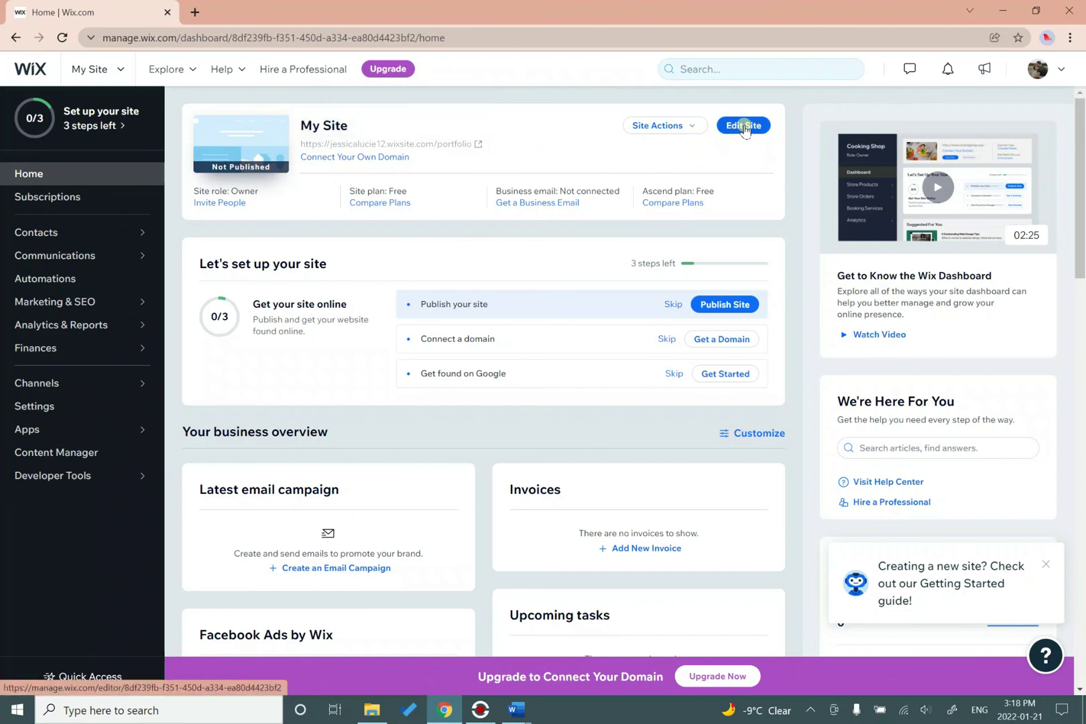
# Close the editor tab opened by Edit Site and open the Help Center from the account menu.
pyautogui.click(744, 127)
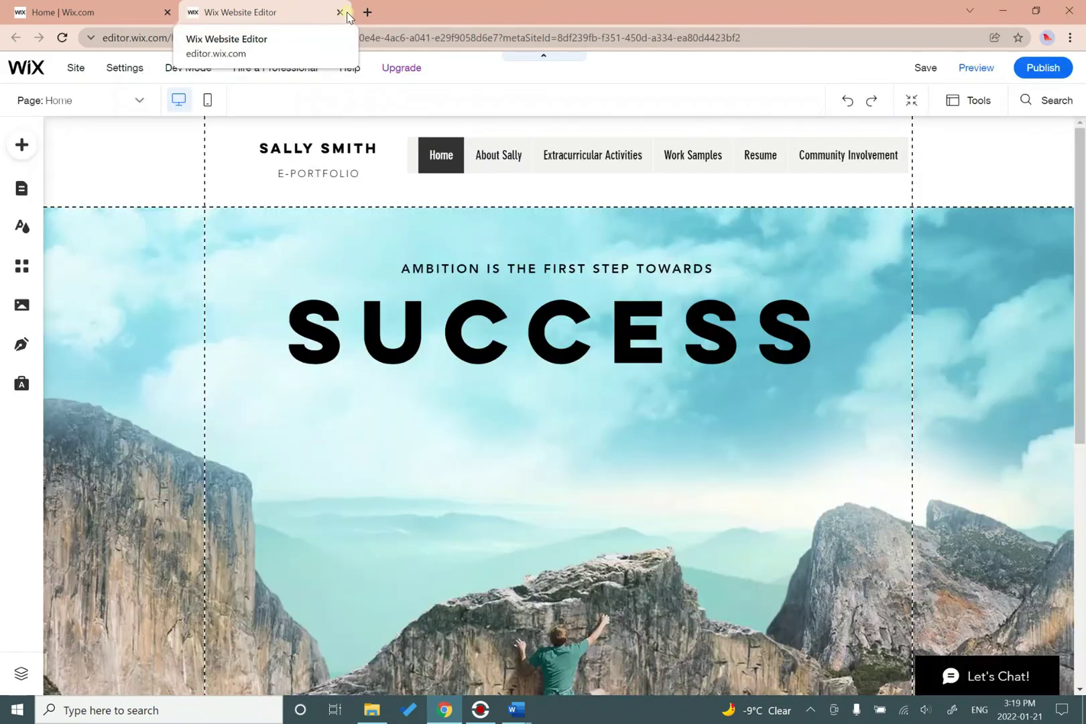
pyautogui.click(341, 13)
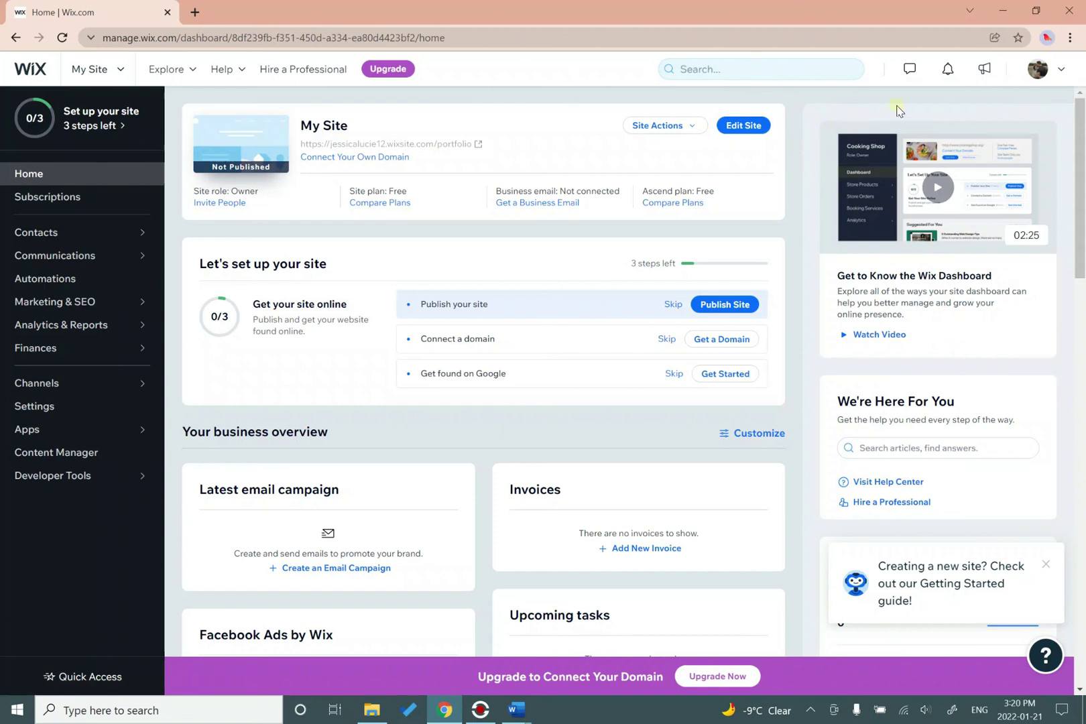
pyautogui.click(1058, 70)
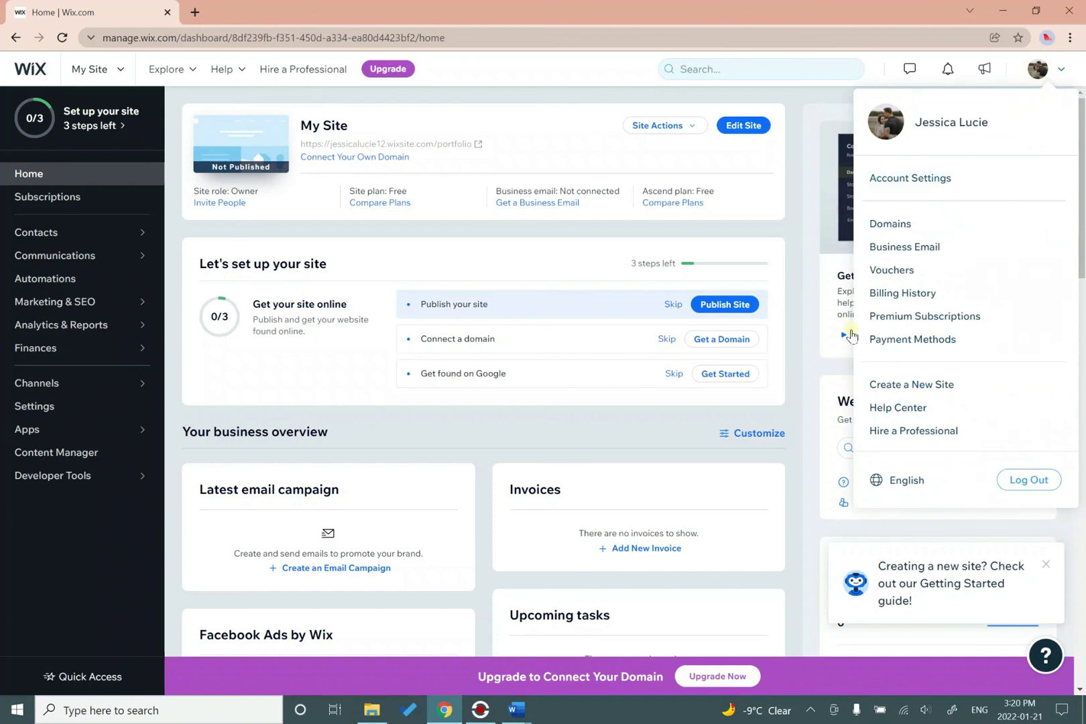
pyautogui.click(902, 408)
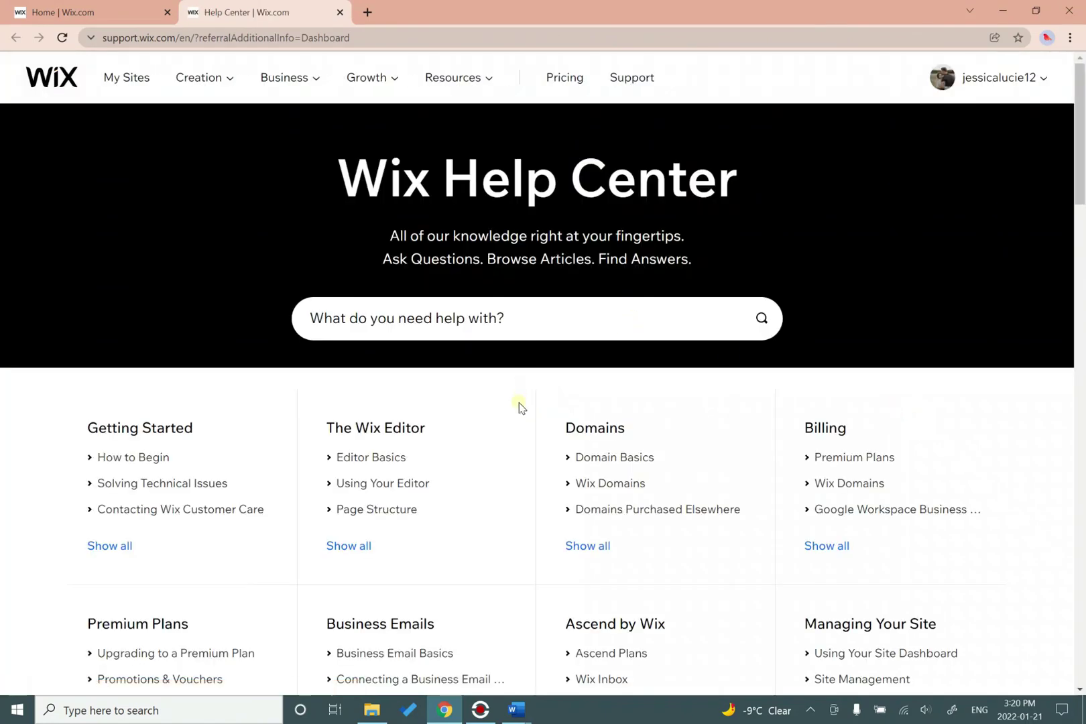
# Show all The Wix Editor help topics and browse the Text, Image and Gallery article lists.
pyautogui.scroll(-1, 520, 407)
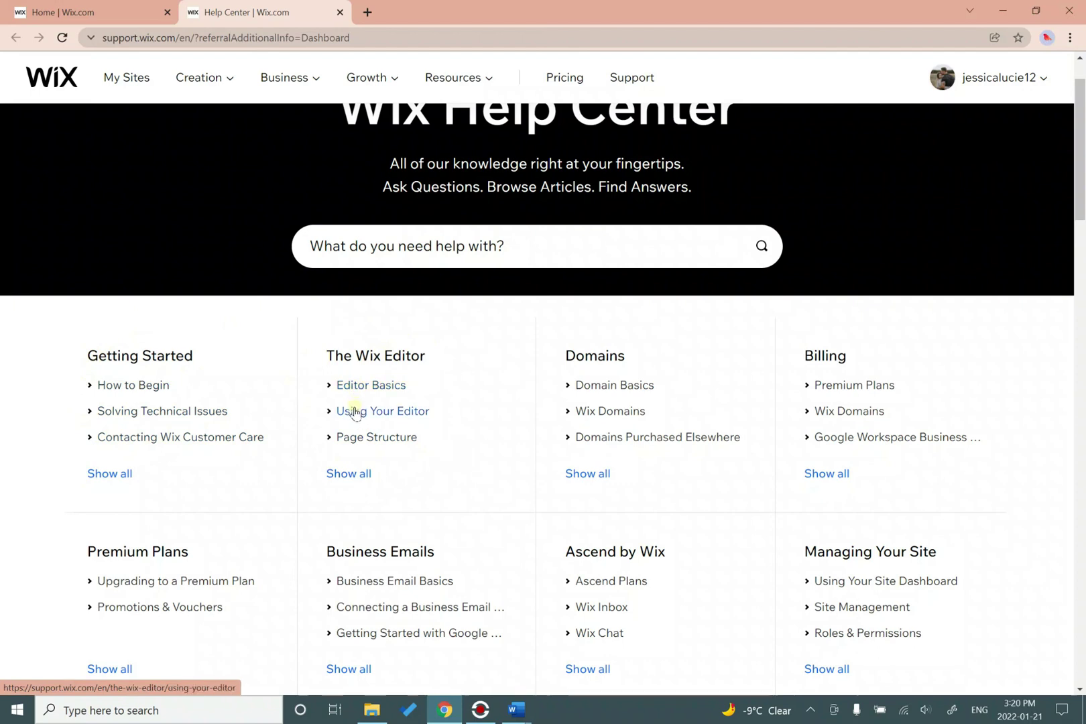
pyautogui.click(361, 475)
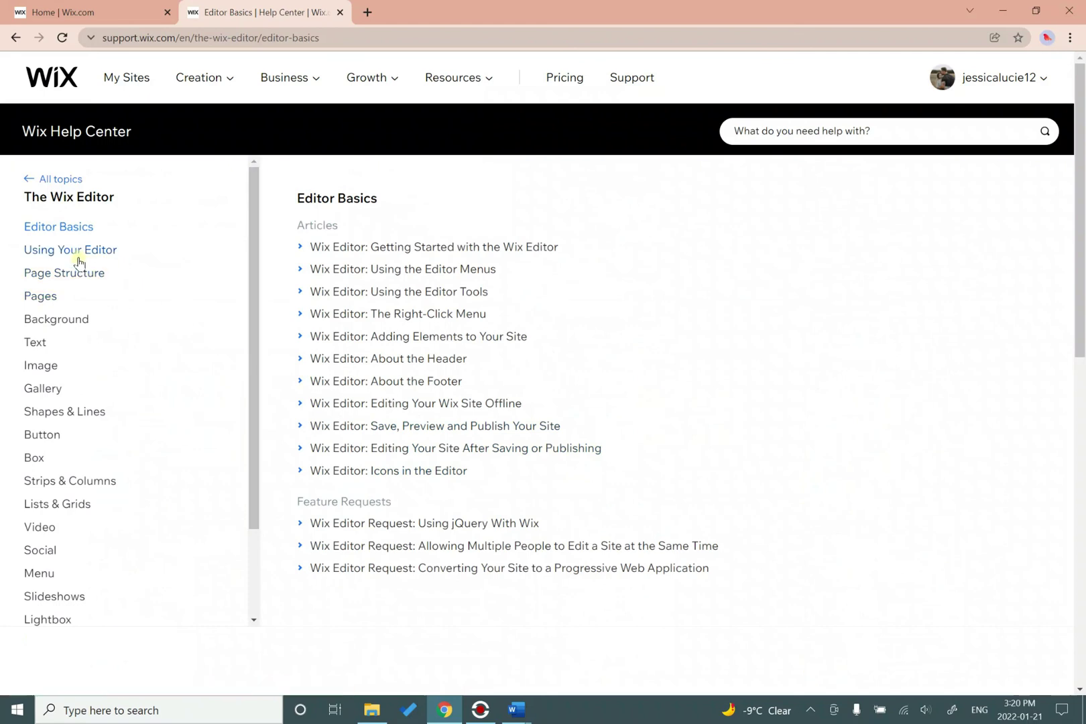
pyautogui.click(42, 343)
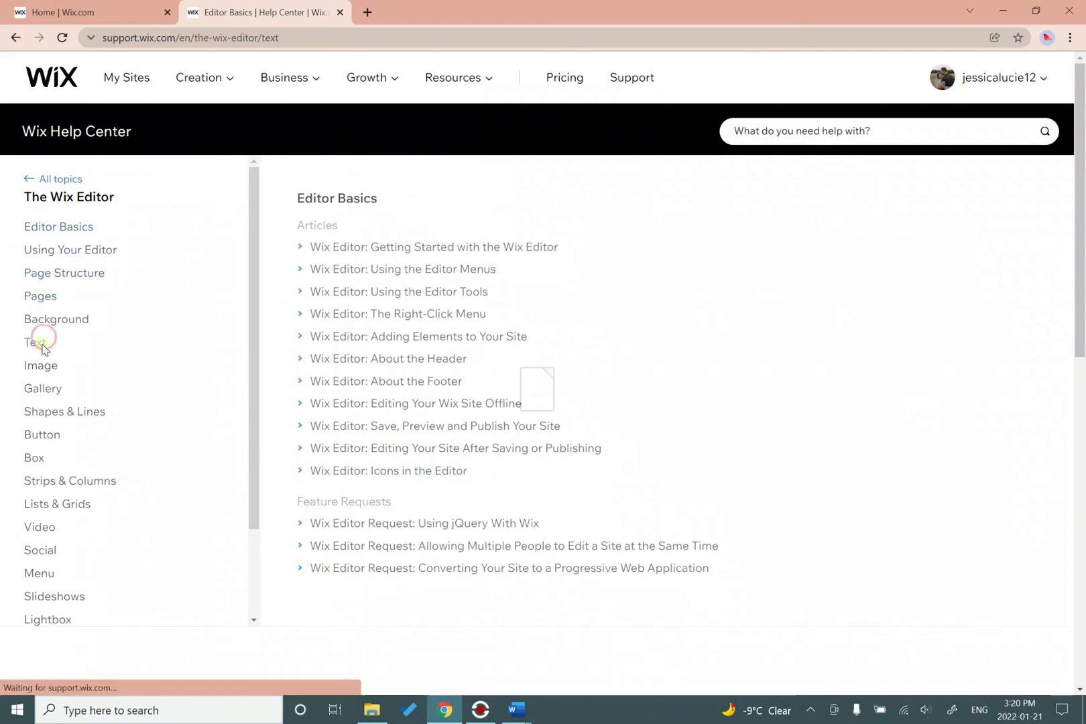
pyautogui.click(41, 371)
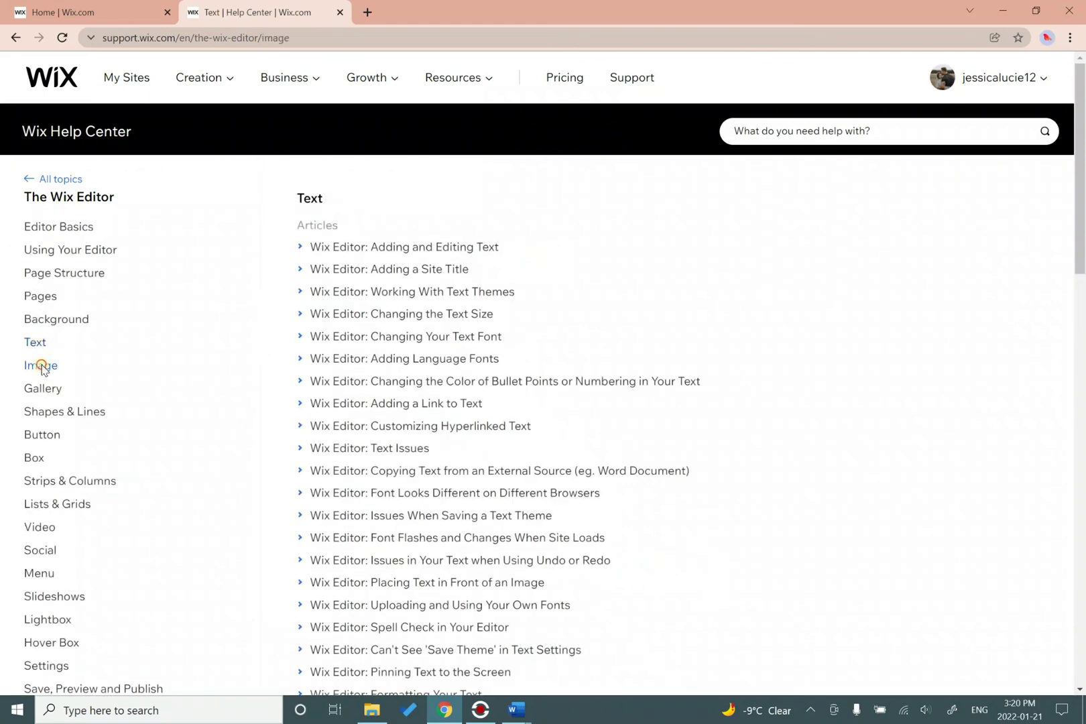
pyautogui.click(43, 394)
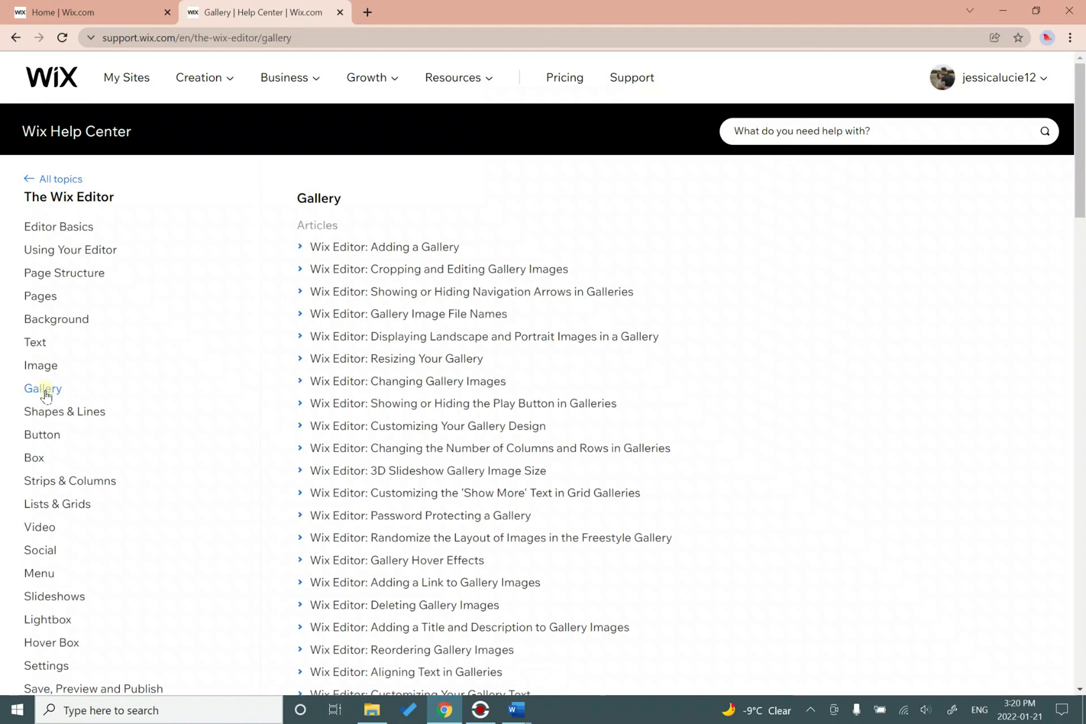
# Read the 'Adding a Gallery' article, then switch to the ePortfolio handout in Word.
pyautogui.click(444, 248)
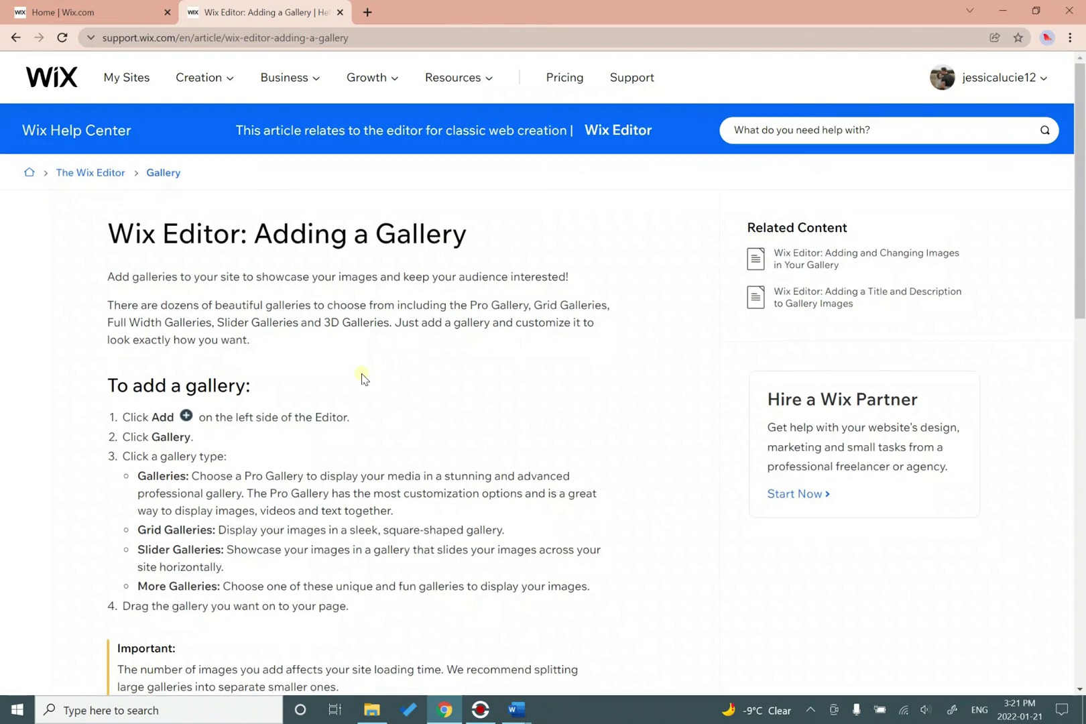
pyautogui.scroll(-2, 362, 377)
pyautogui.scroll(2, 365, 374)
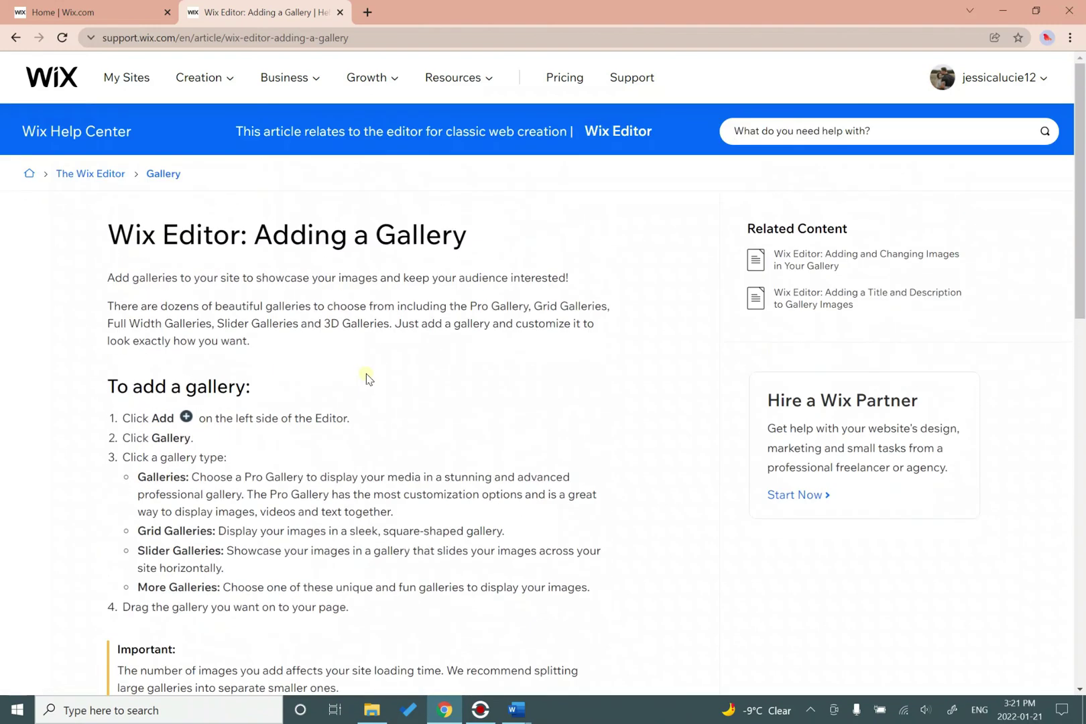
pyautogui.hotkey('alt', 'Tab')
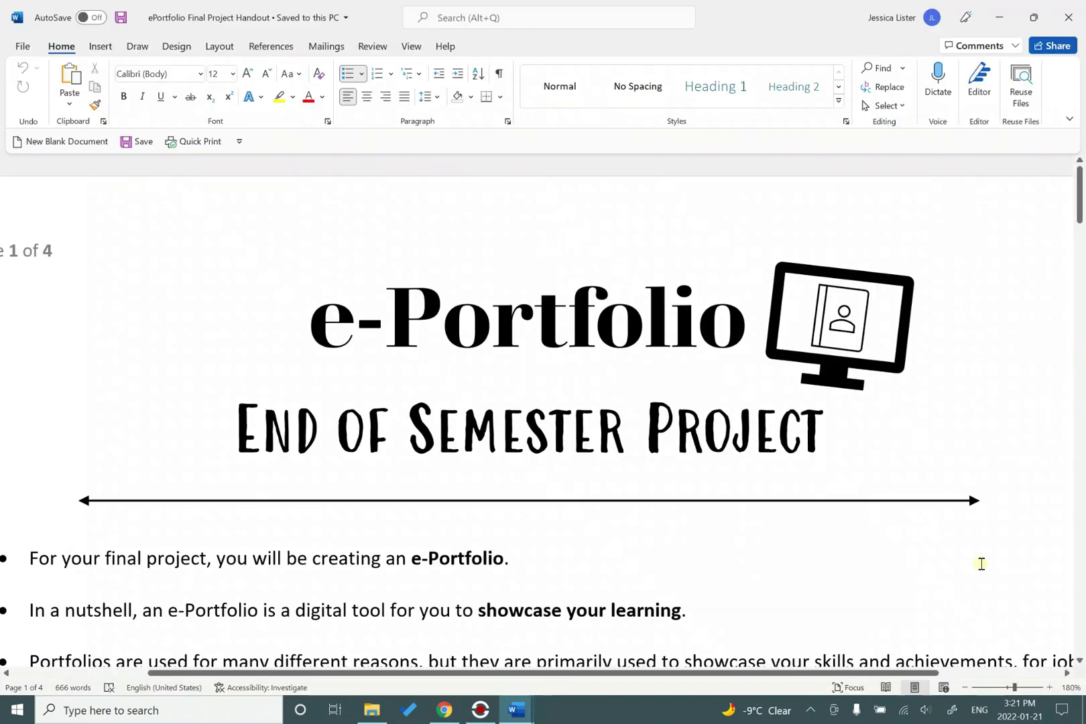